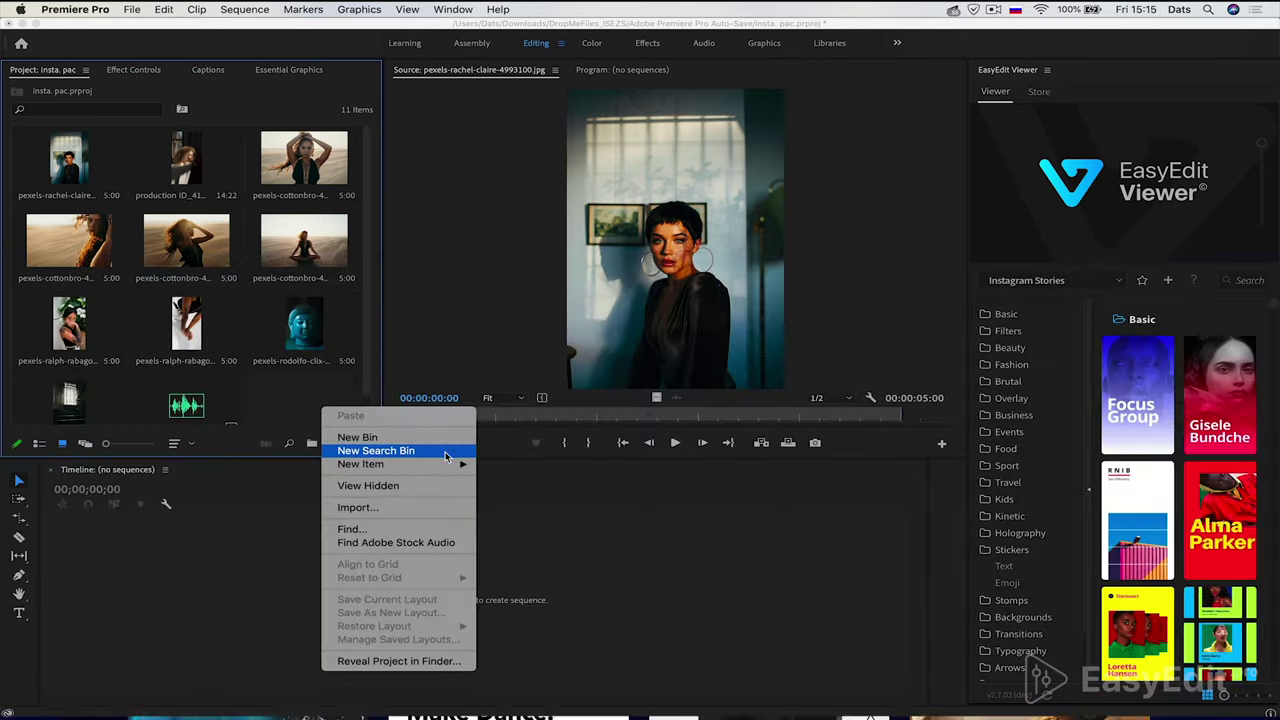
Create Sequence 05 from the Custom Insta Story preset at 1080×1920, 30 fps
{"action": "mouse_move", "coordinate": [462, 468]}
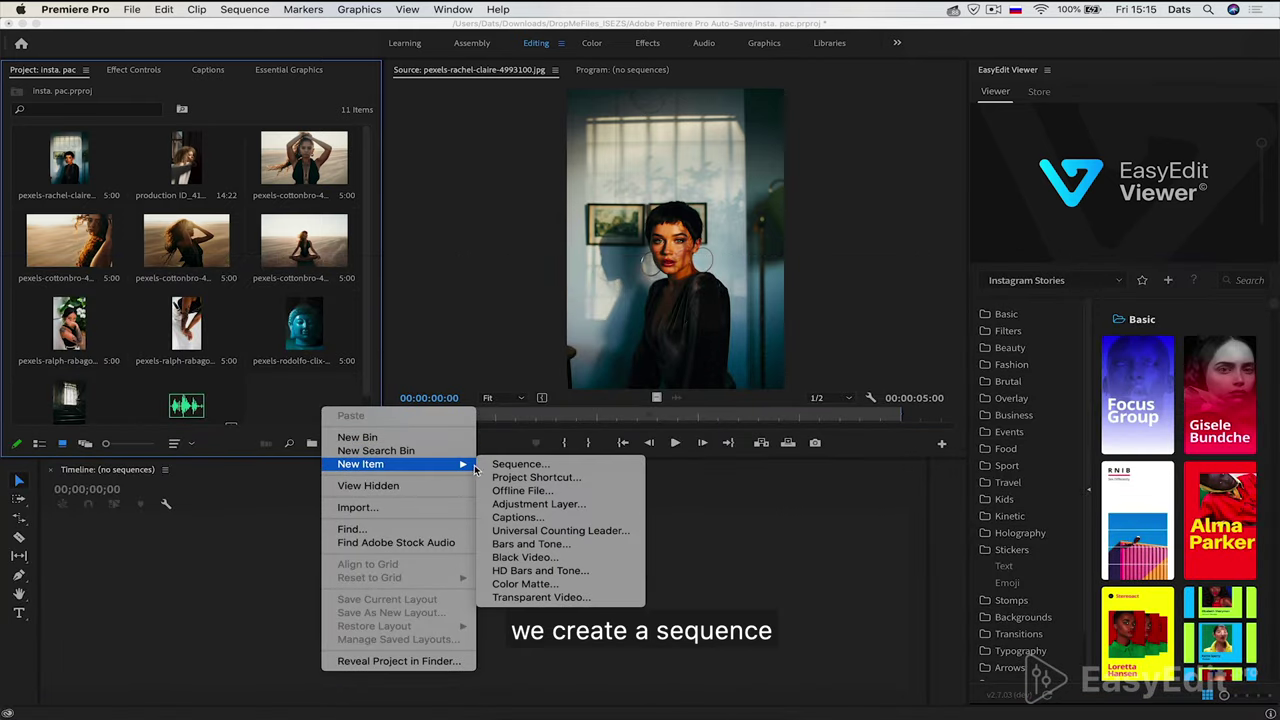
{"action": "left_click", "coordinate": [495, 470]}
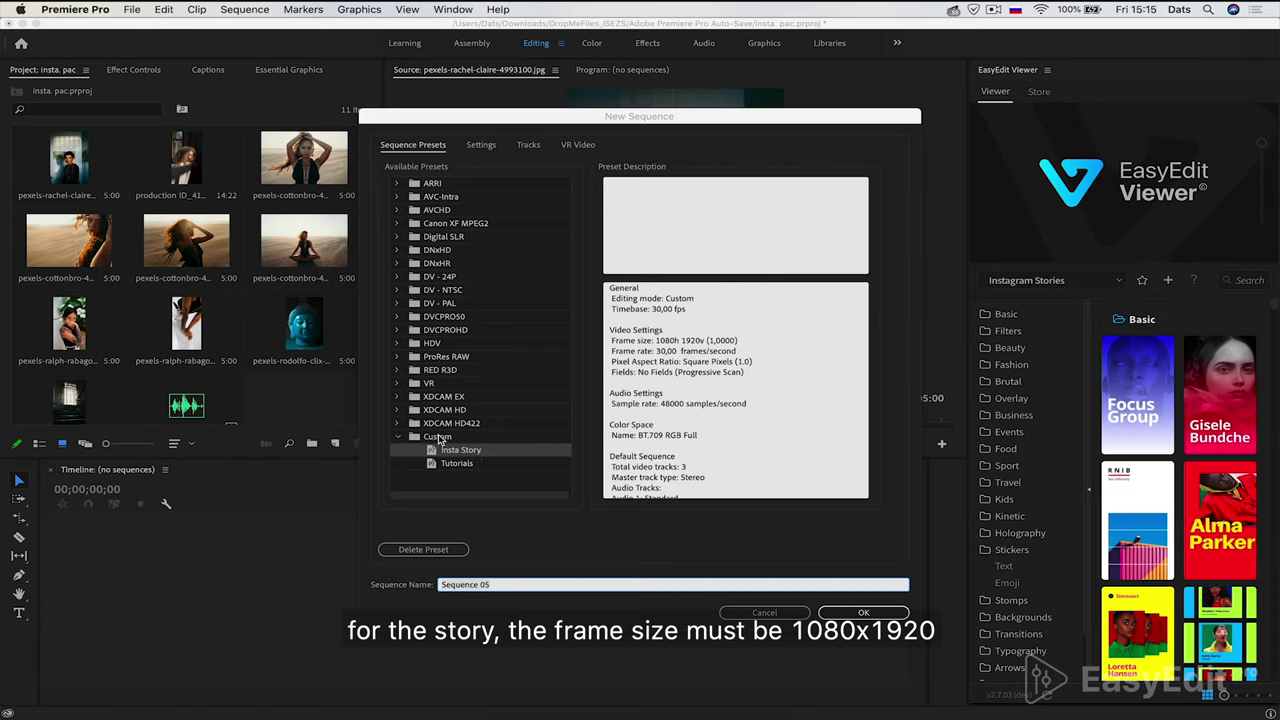
{"action": "left_click", "coordinate": [456, 454]}
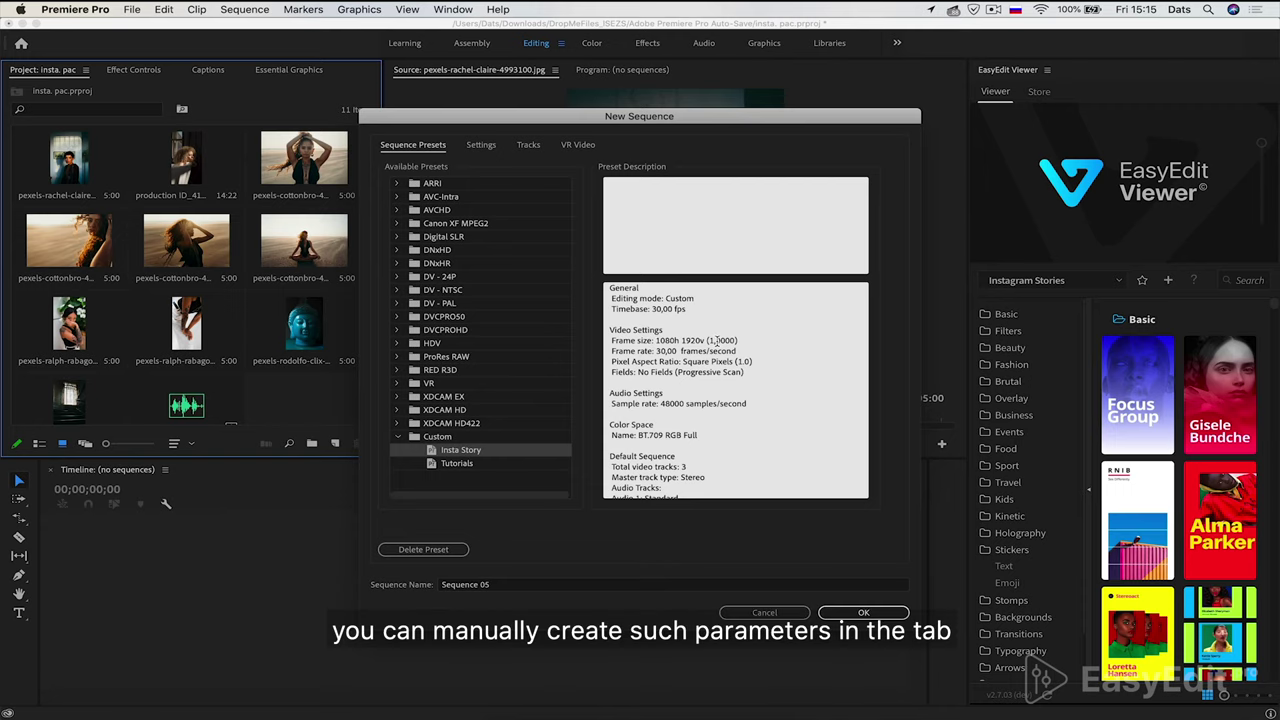
{"action": "left_click", "coordinate": [481, 145]}
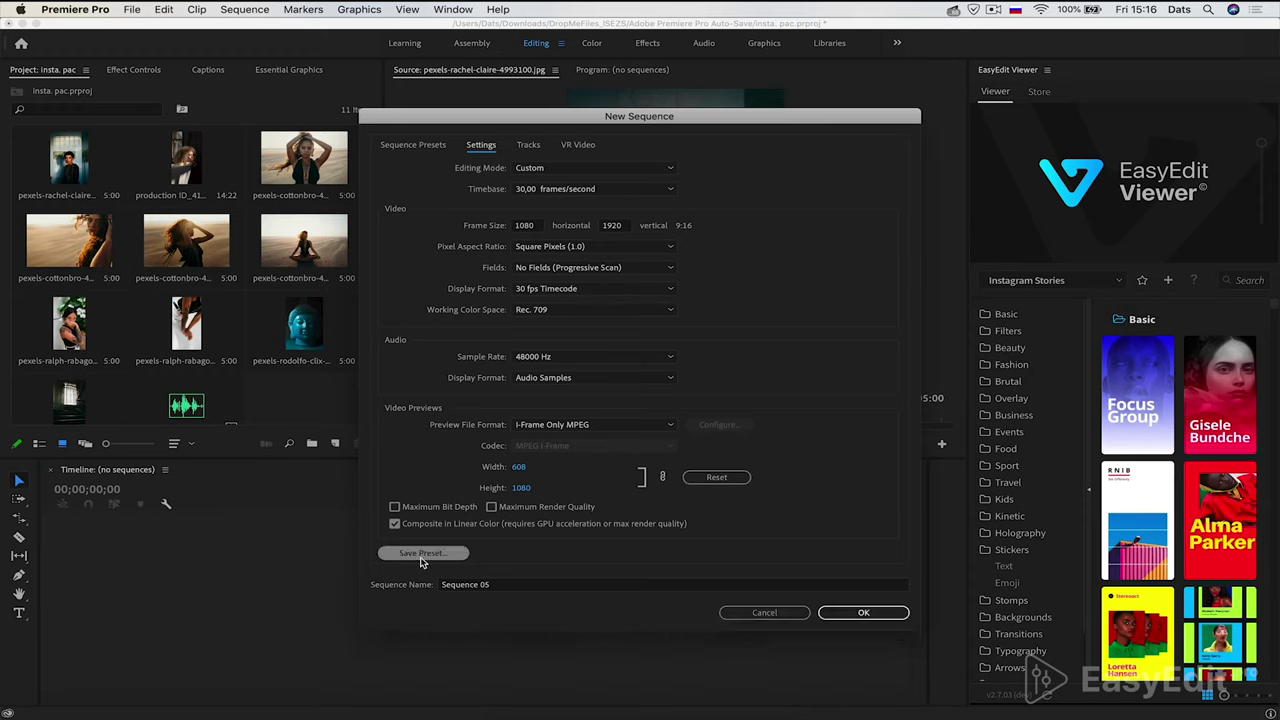
{"action": "left_click", "coordinate": [845, 613]}
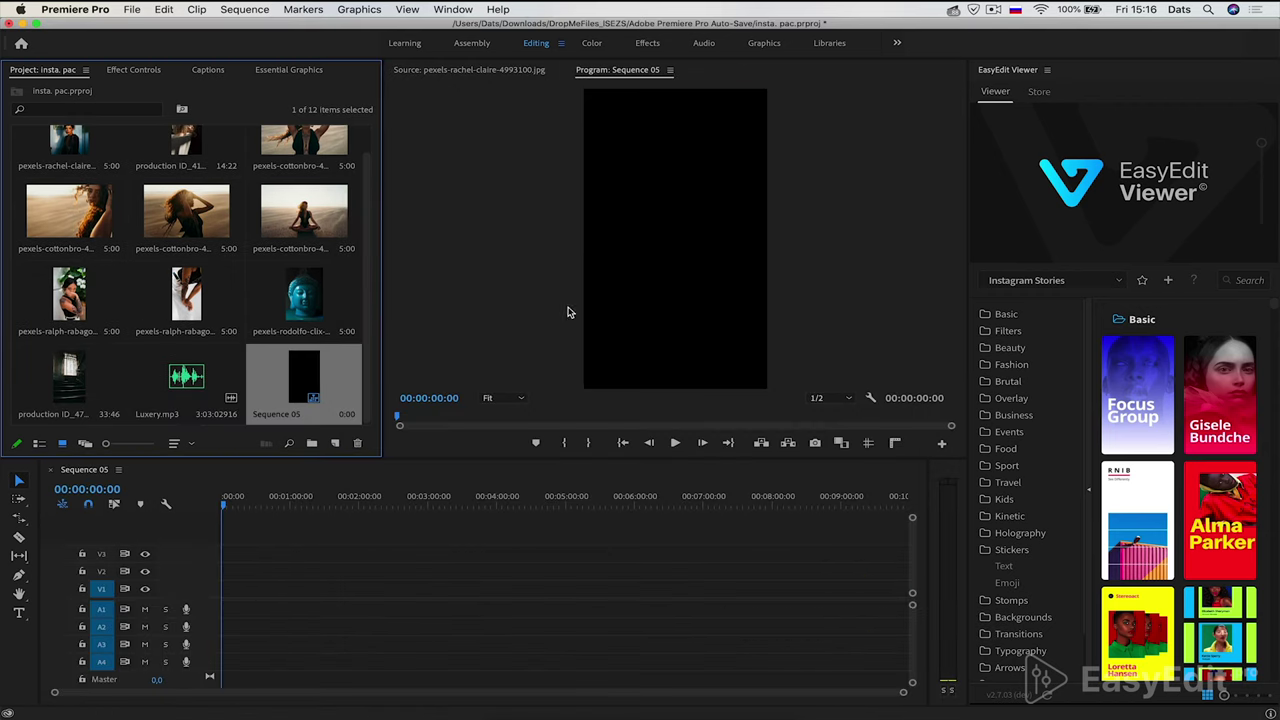
Undock the EasyEdit Viewer into a floating window and stretch it across most of the screen
{"action": "mouse_move", "coordinate": [1166, 424]}
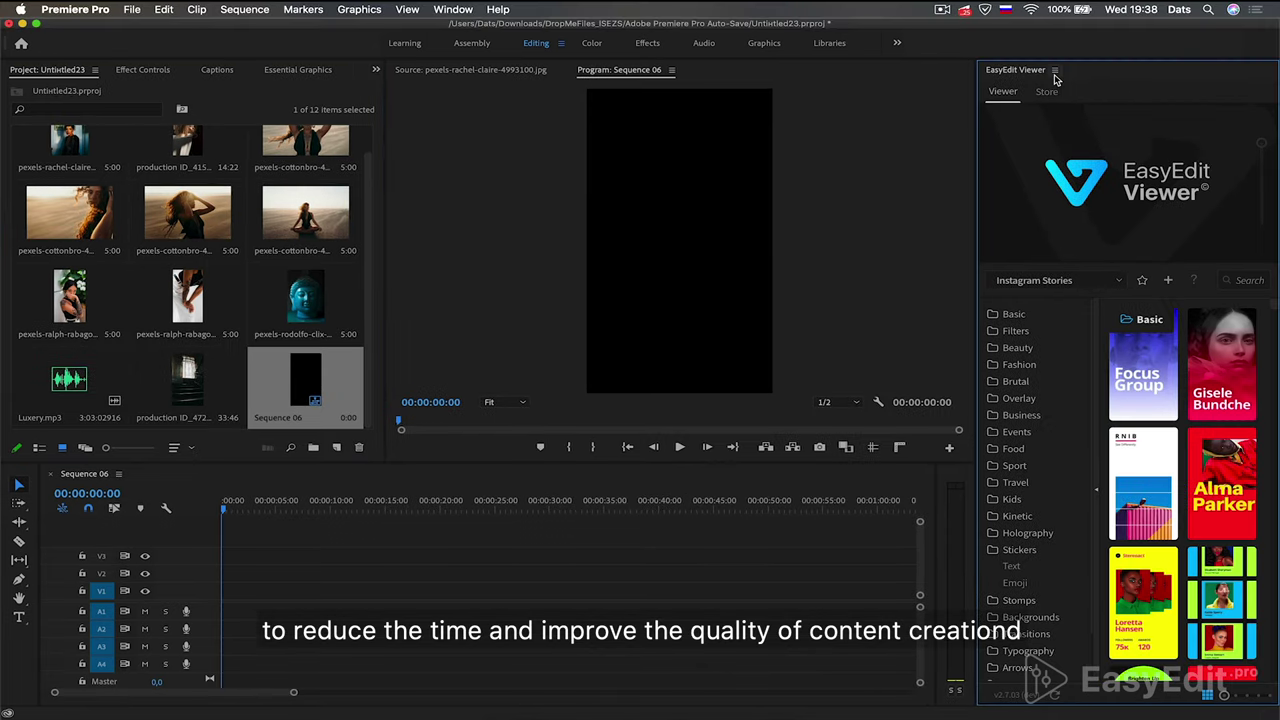
{"action": "left_click", "coordinate": [1054, 71]}
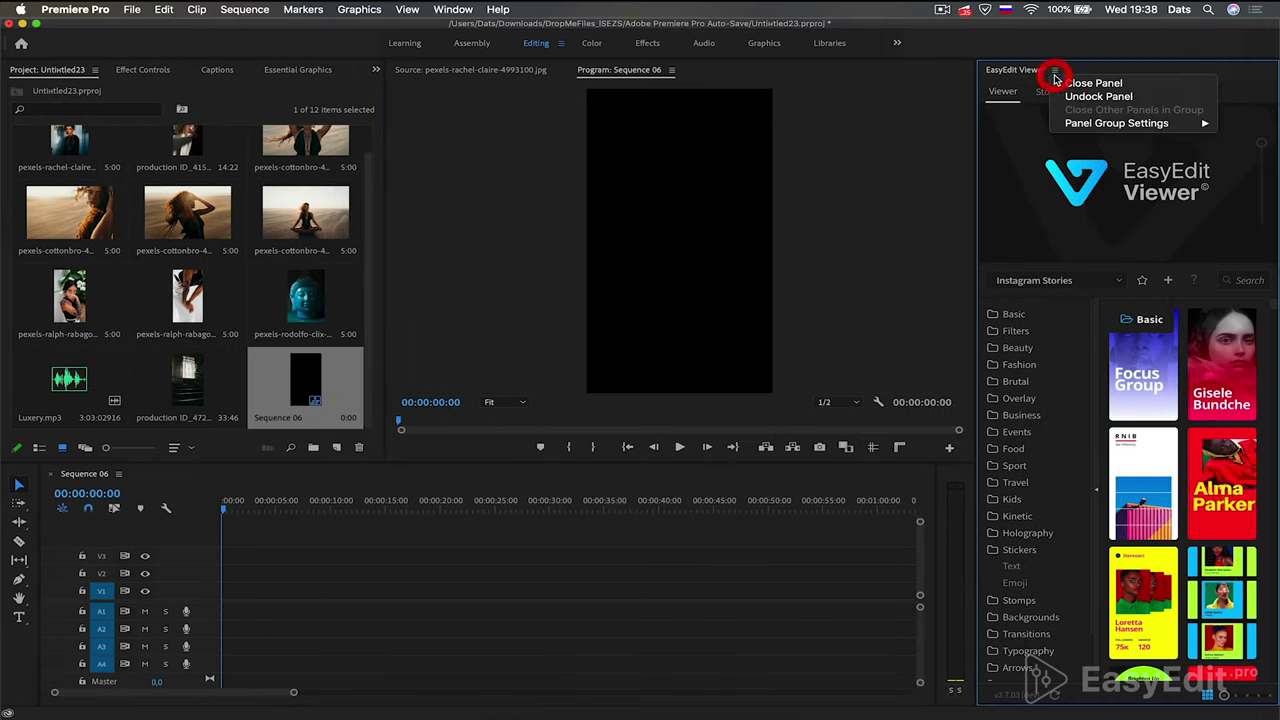
{"action": "left_click", "coordinate": [1076, 96]}
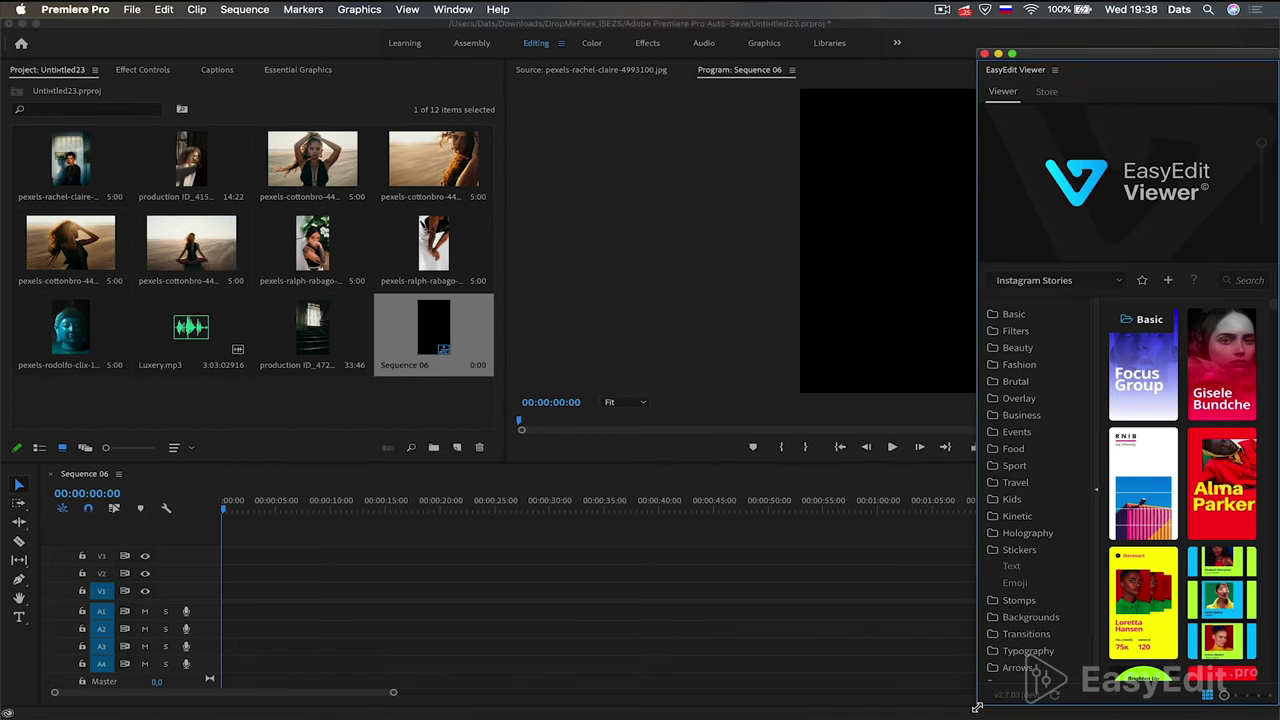
{"action": "mouse_move", "coordinate": [977, 707]}
{"action": "left_mouse_down"}
{"action": "mouse_move", "coordinate": [111, 709]}
{"action": "mouse_move", "coordinate": [150, 703]}
{"action": "left_mouse_up"}
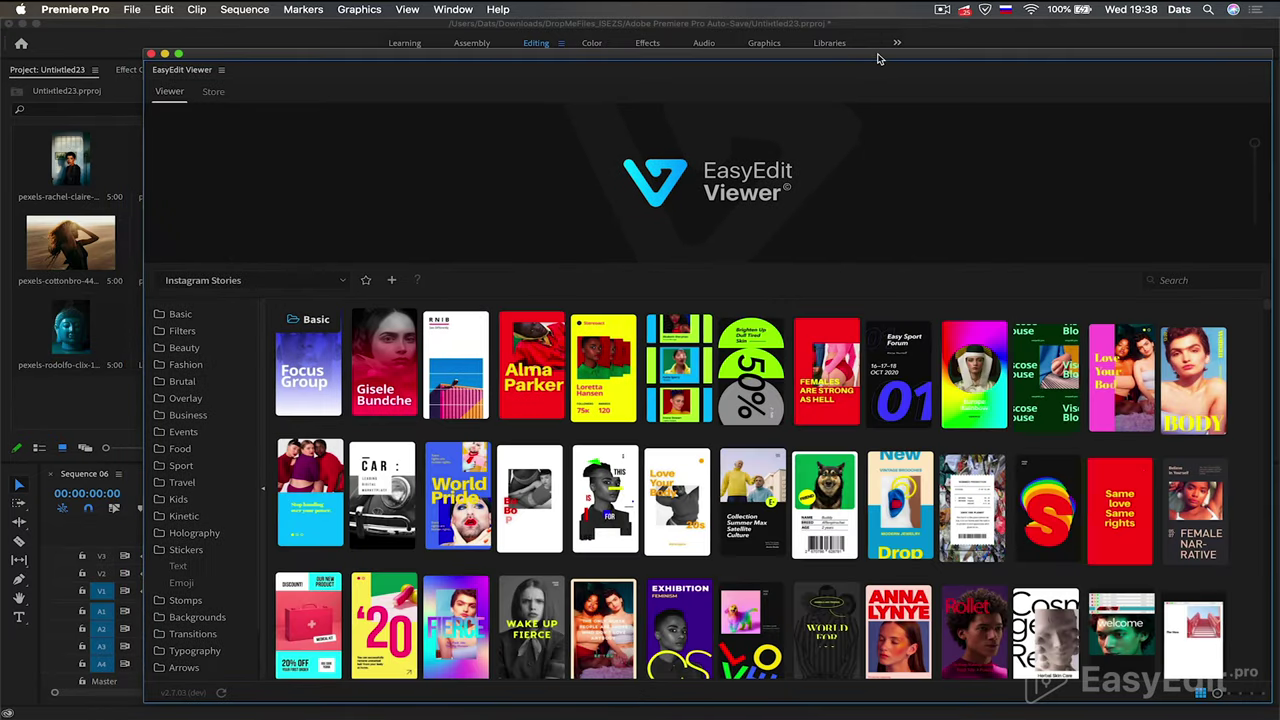
{"action": "left_click_drag", "start_coordinate": [886, 59], "coordinate": [803, 50]}
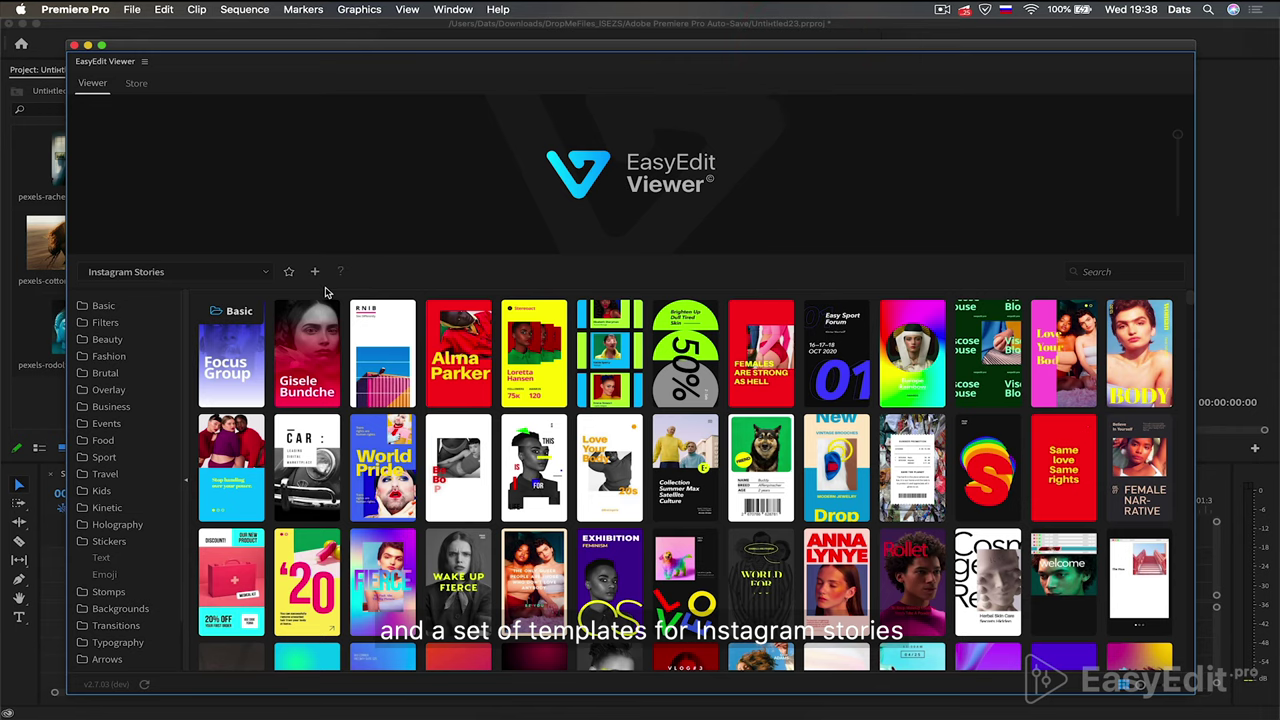
Browse the EasyEdit categories Filters, Beauty, Fashion, Brutal, Overlay, Business, Events, Food, Sport, Travel, Kids, Kinetic, Holography
{"action": "left_click", "coordinate": [117, 325]}
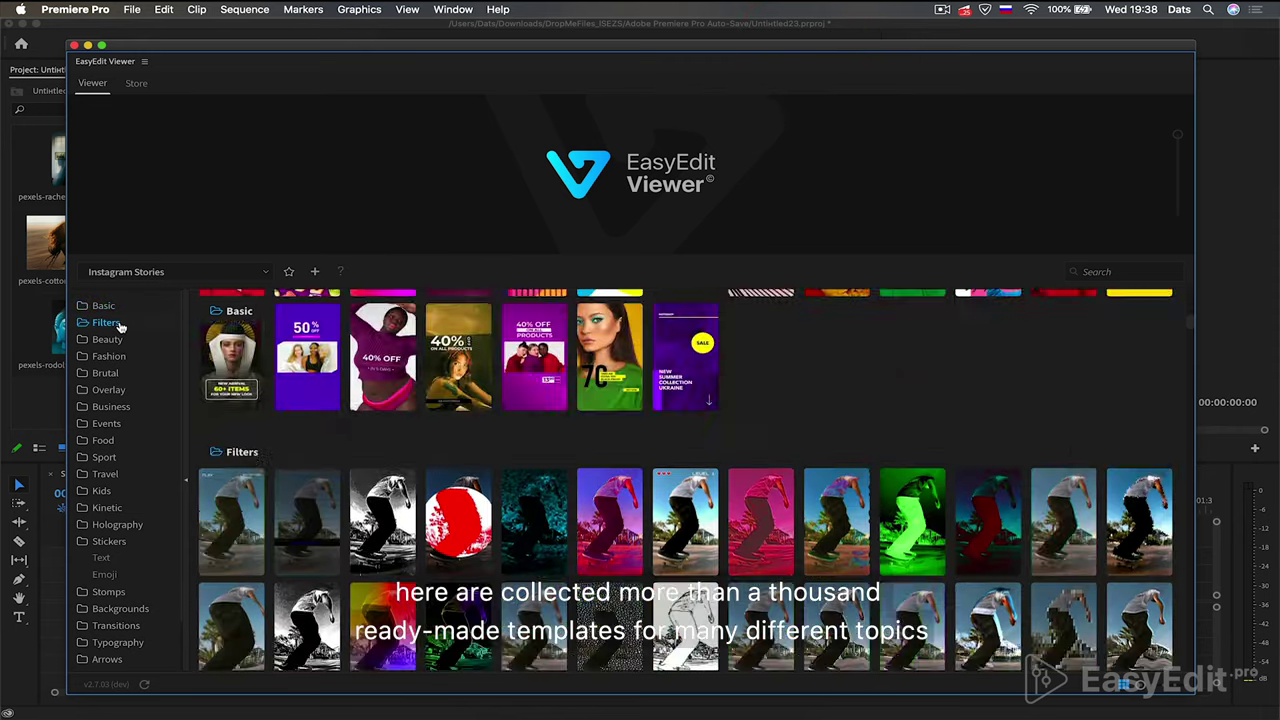
{"action": "left_click", "coordinate": [108, 339]}
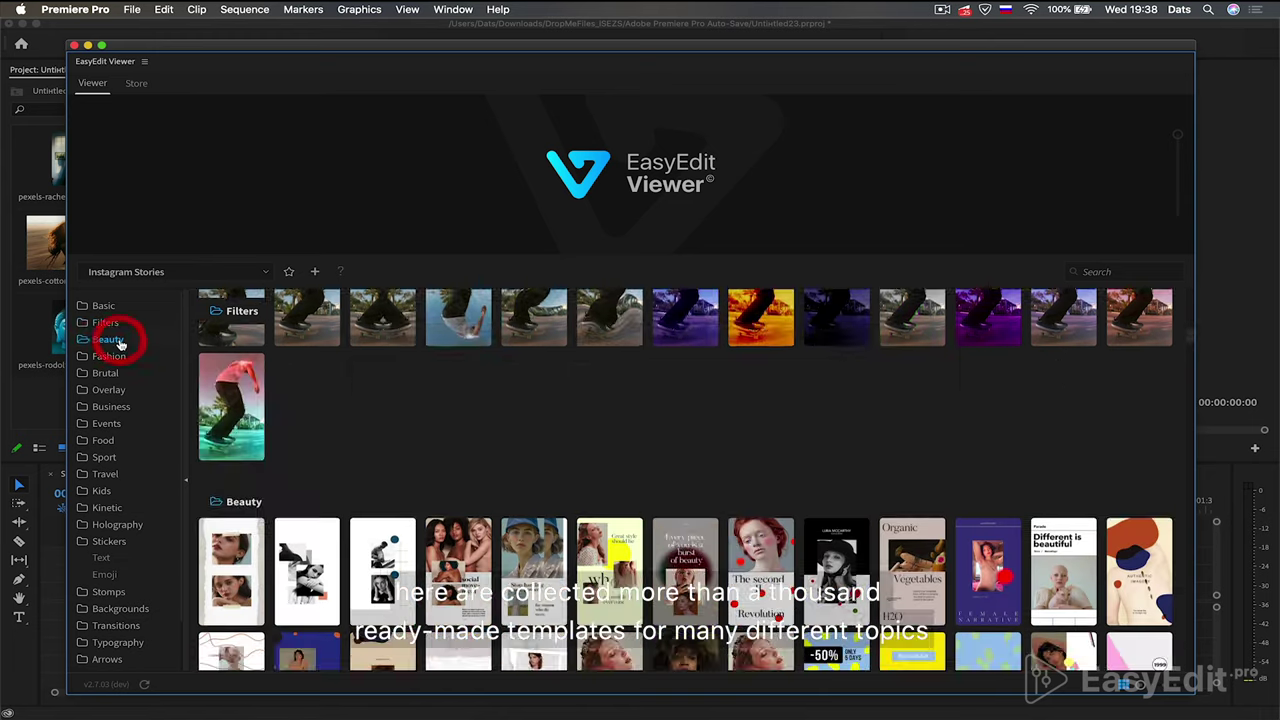
{"action": "mouse_move", "coordinate": [258, 381]}
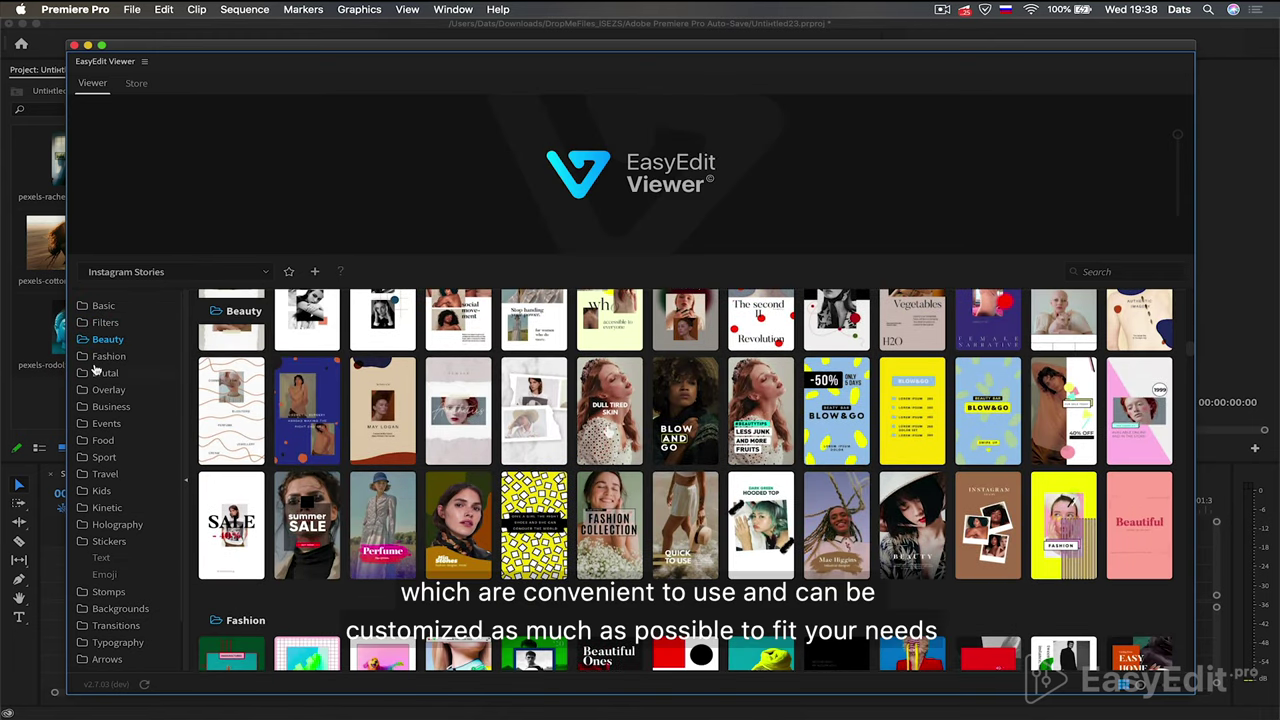
{"action": "left_click", "coordinate": [97, 359]}
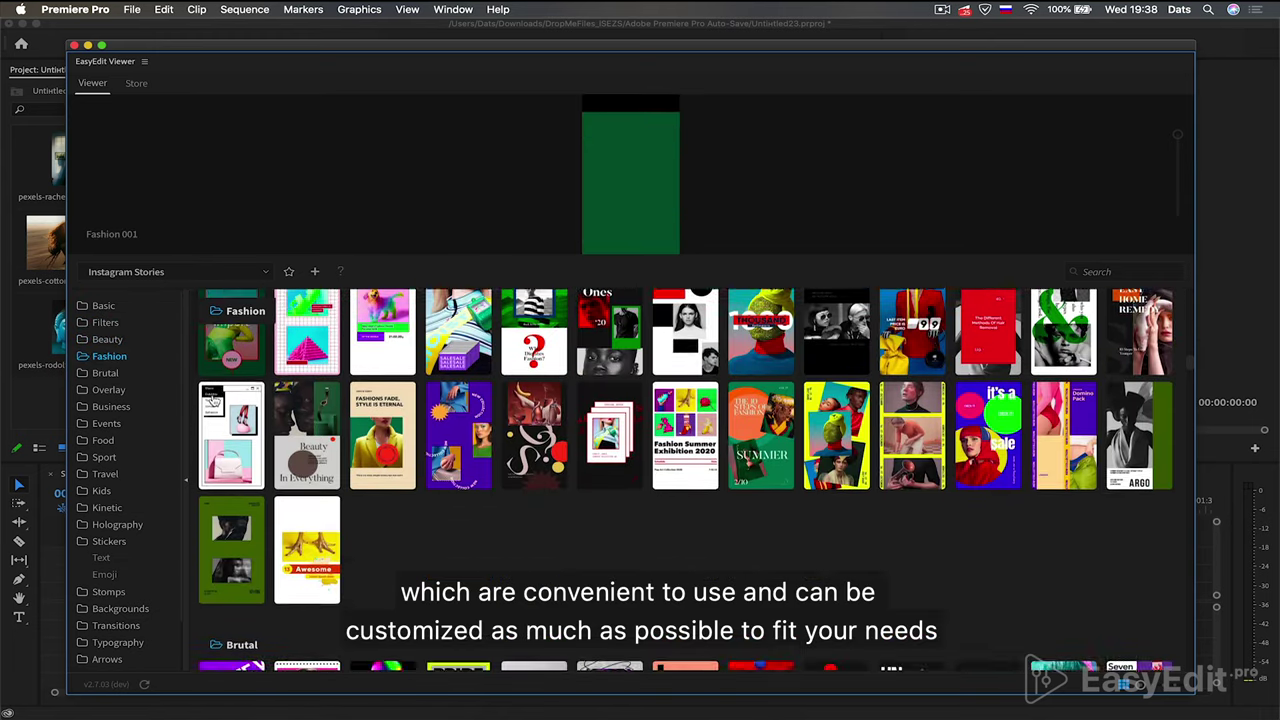
{"action": "left_click", "coordinate": [108, 374]}
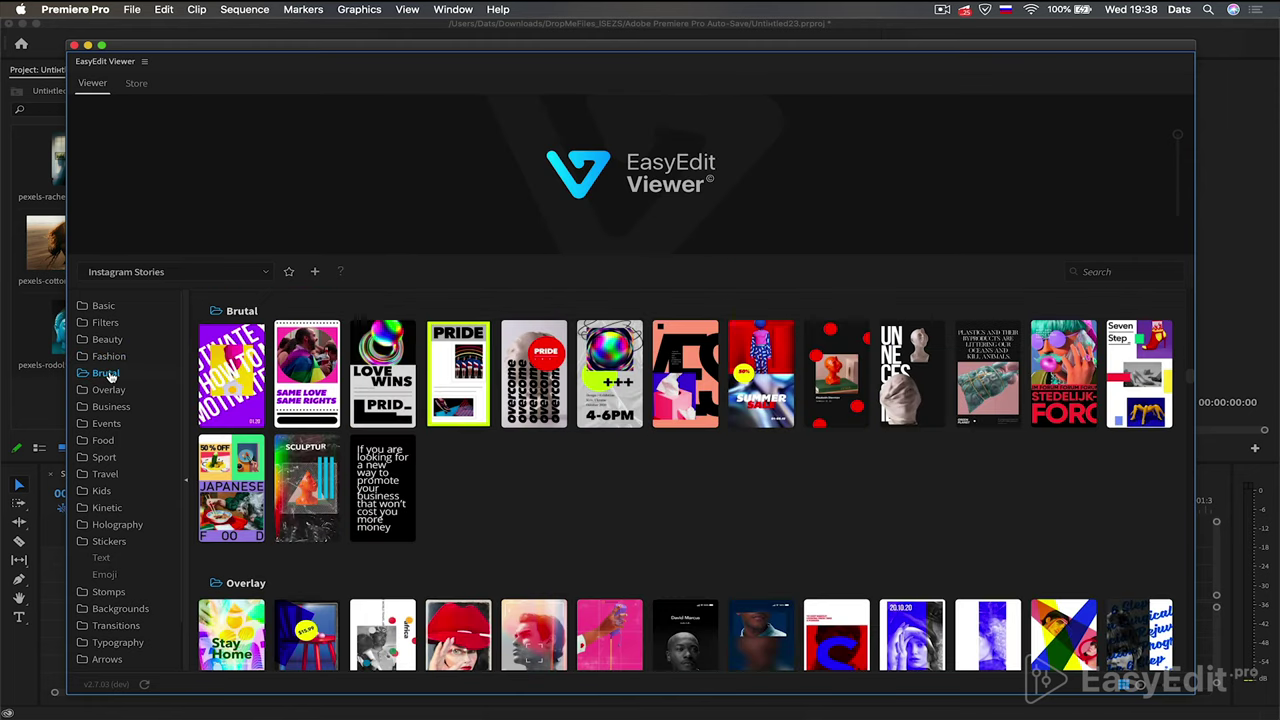
{"action": "left_click", "coordinate": [112, 392]}
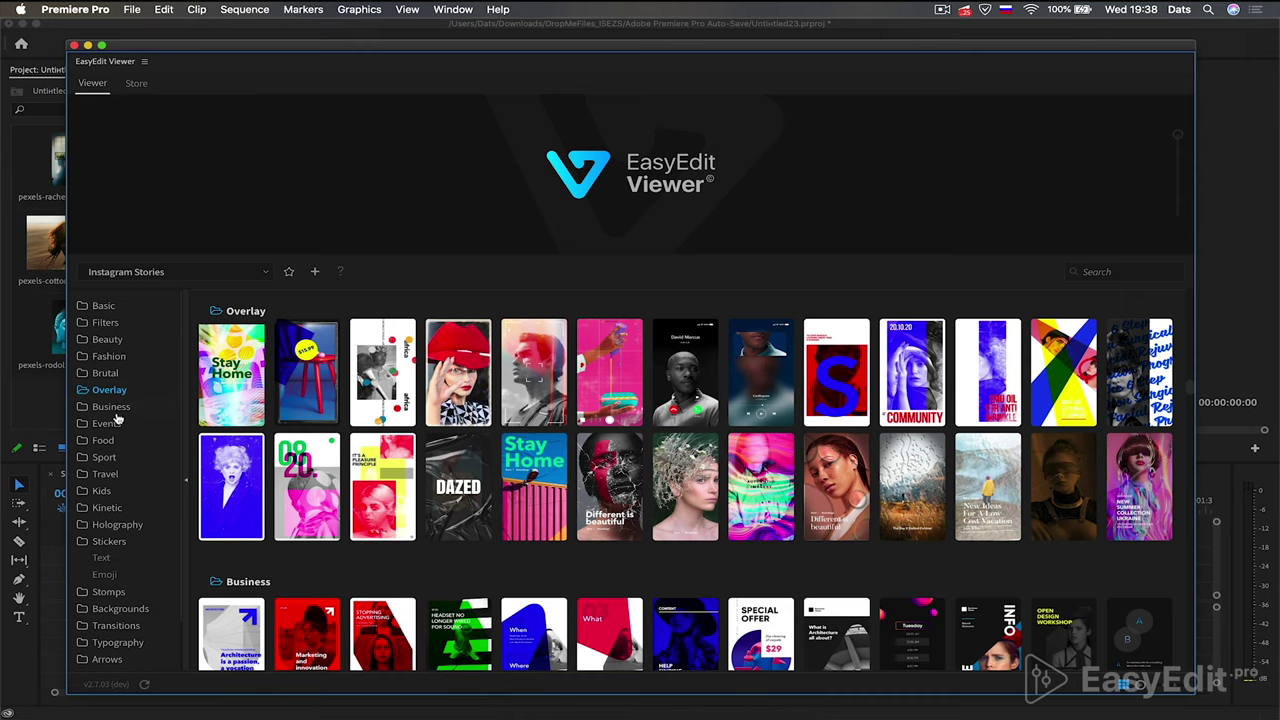
{"action": "left_click", "coordinate": [112, 407]}
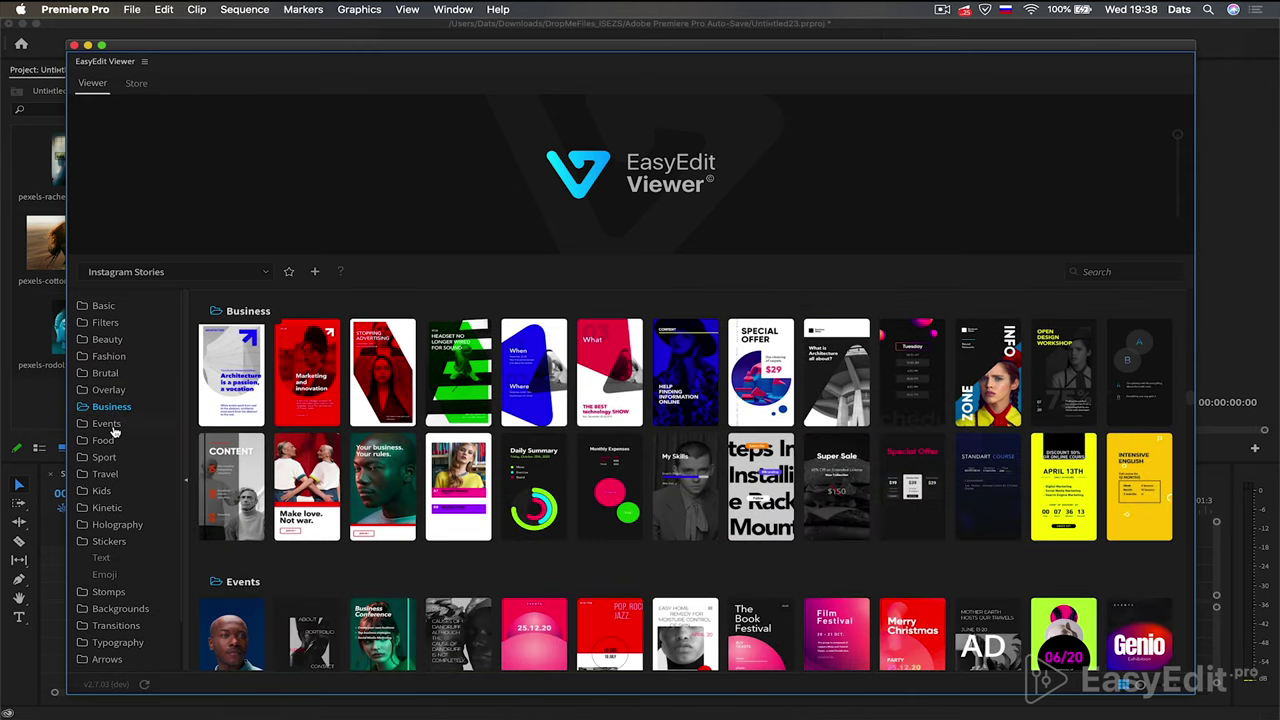
{"action": "left_click", "coordinate": [110, 425]}
{"action": "left_click", "coordinate": [108, 442]}
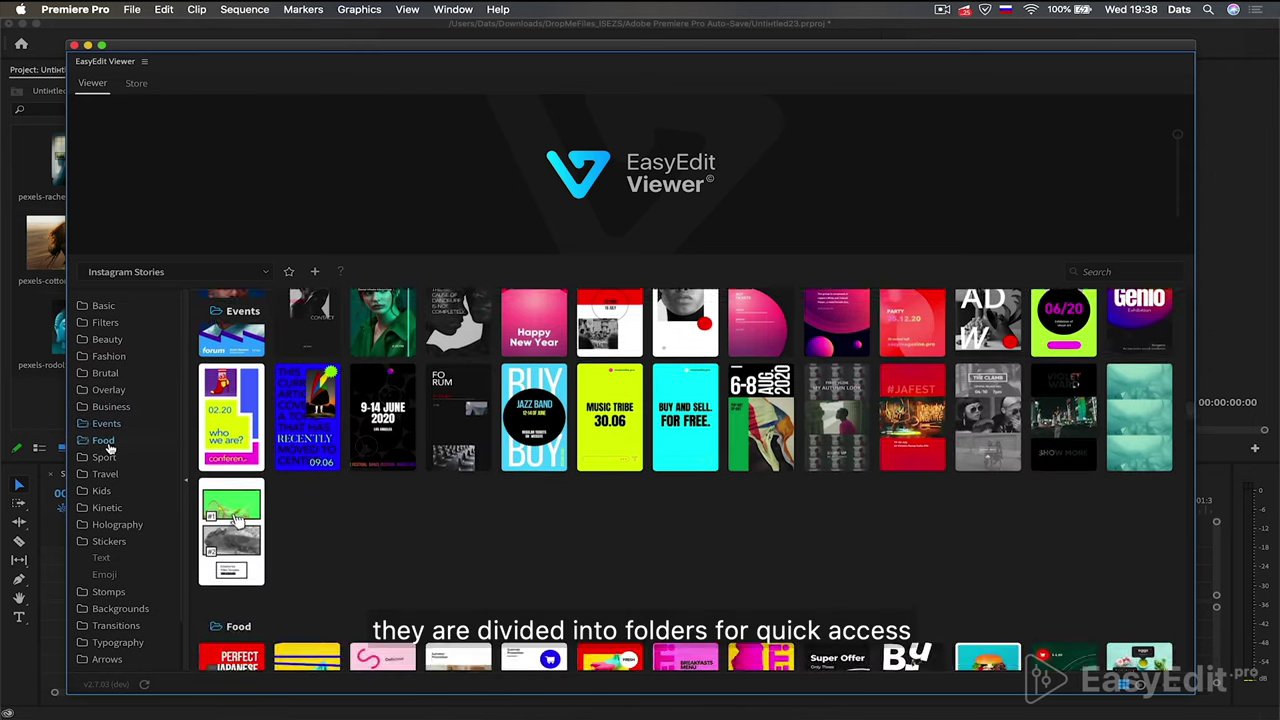
{"action": "left_click", "coordinate": [106, 458]}
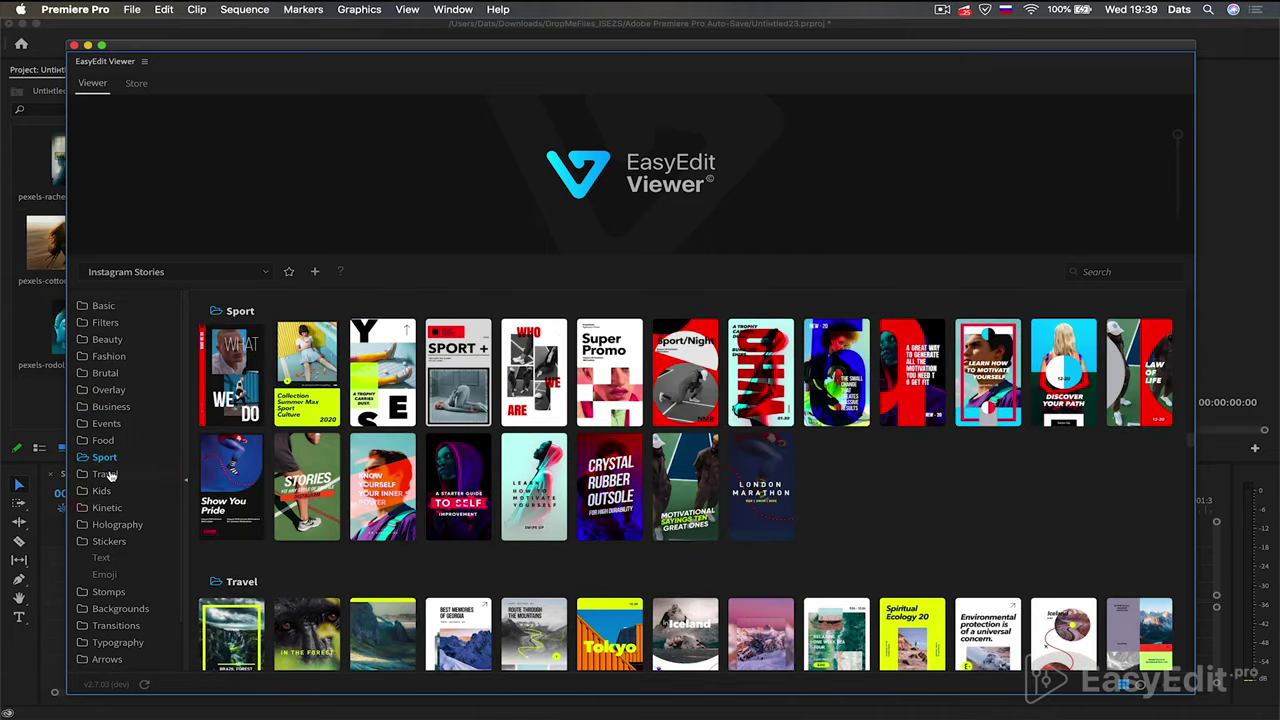
{"action": "left_click", "coordinate": [106, 474]}
{"action": "left_click", "coordinate": [108, 492]}
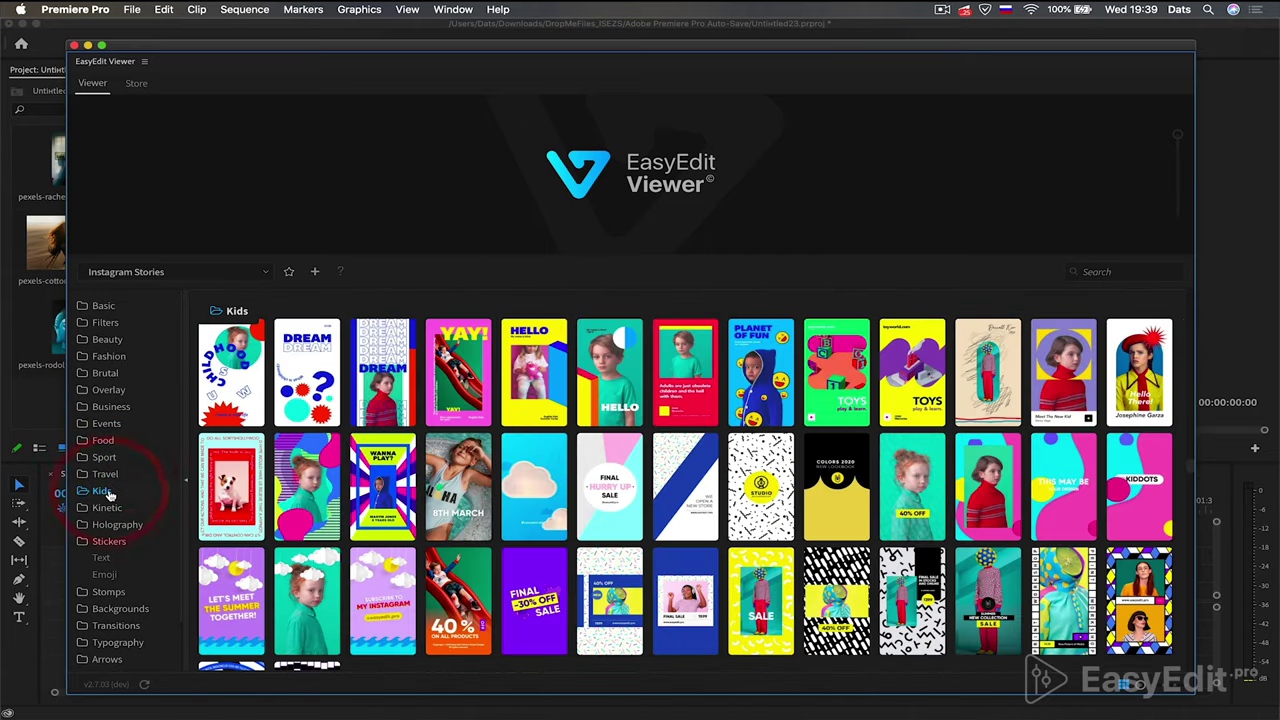
{"action": "left_click", "coordinate": [110, 509]}
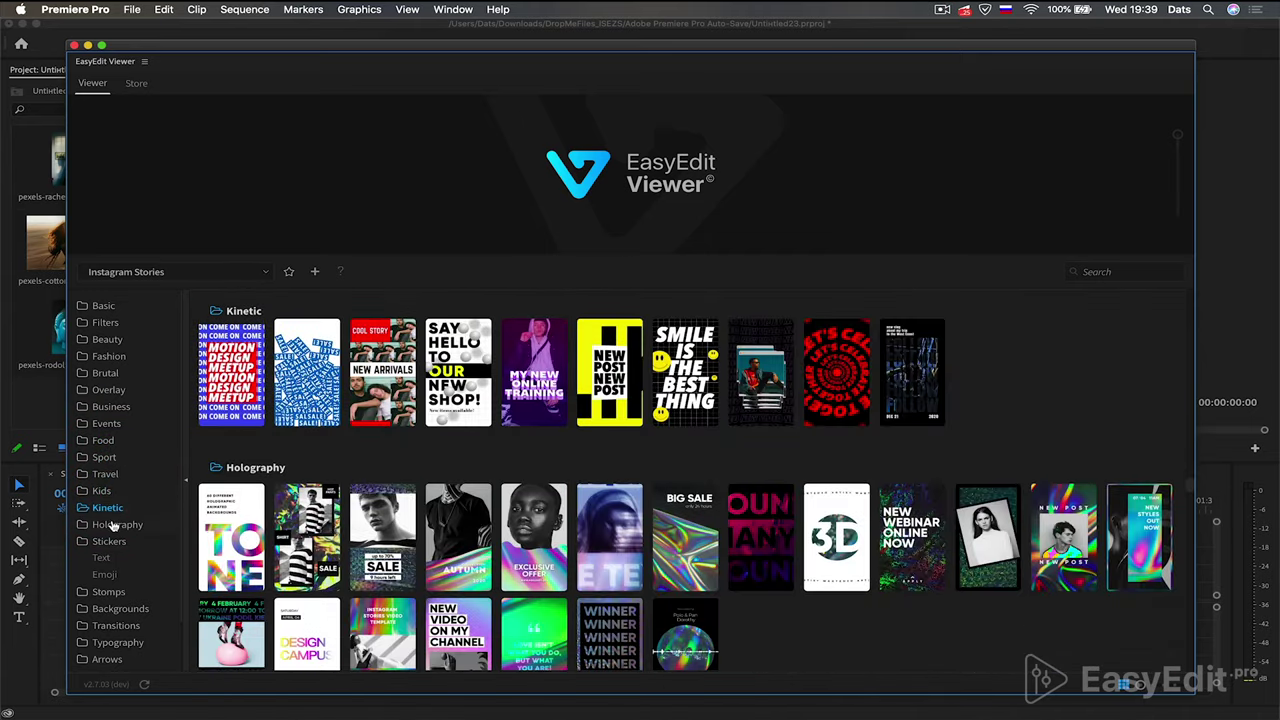
{"action": "left_click", "coordinate": [115, 525]}
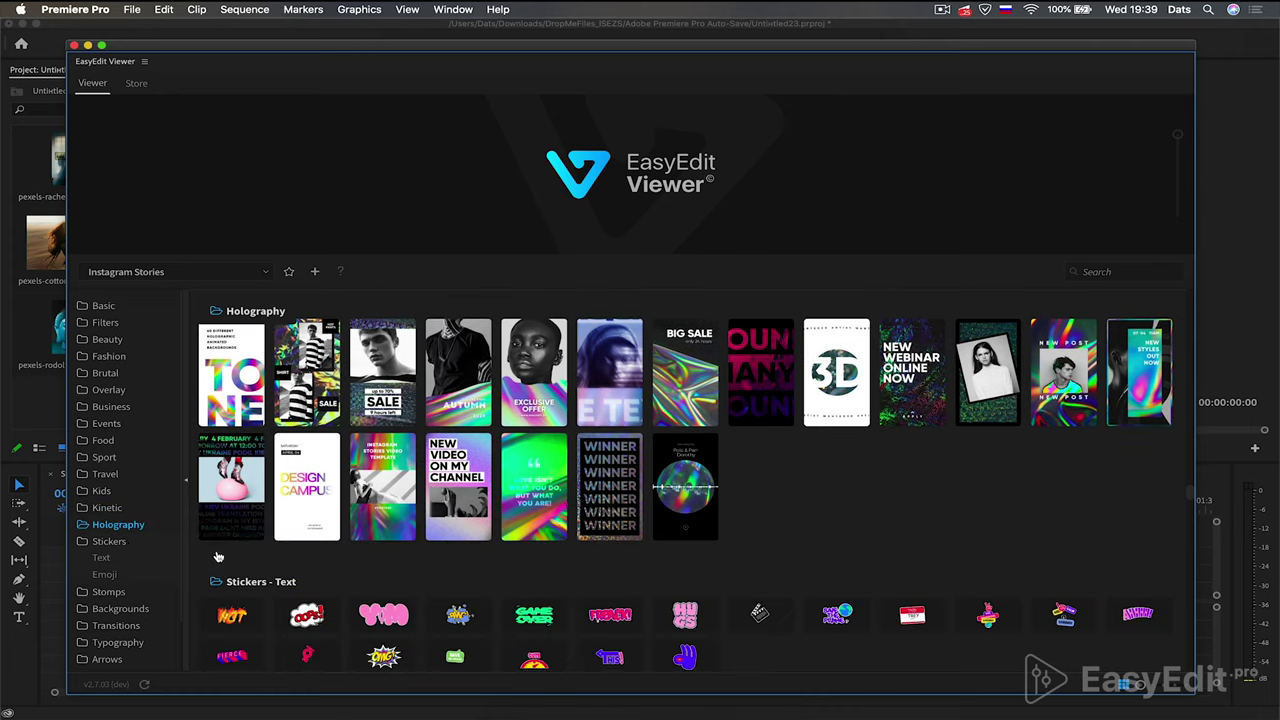
Scroll the EasyEdit grid past Stickers, Stomps, Backgrounds, Transitions, Typography and Elements to Sound Fx
{"action": "scroll", "coordinate": [436, 607], "scroll_direction": "down", "scroll_amount": 3}
{"action": "scroll", "coordinate": [436, 607], "scroll_direction": "down", "scroll_amount": 3}
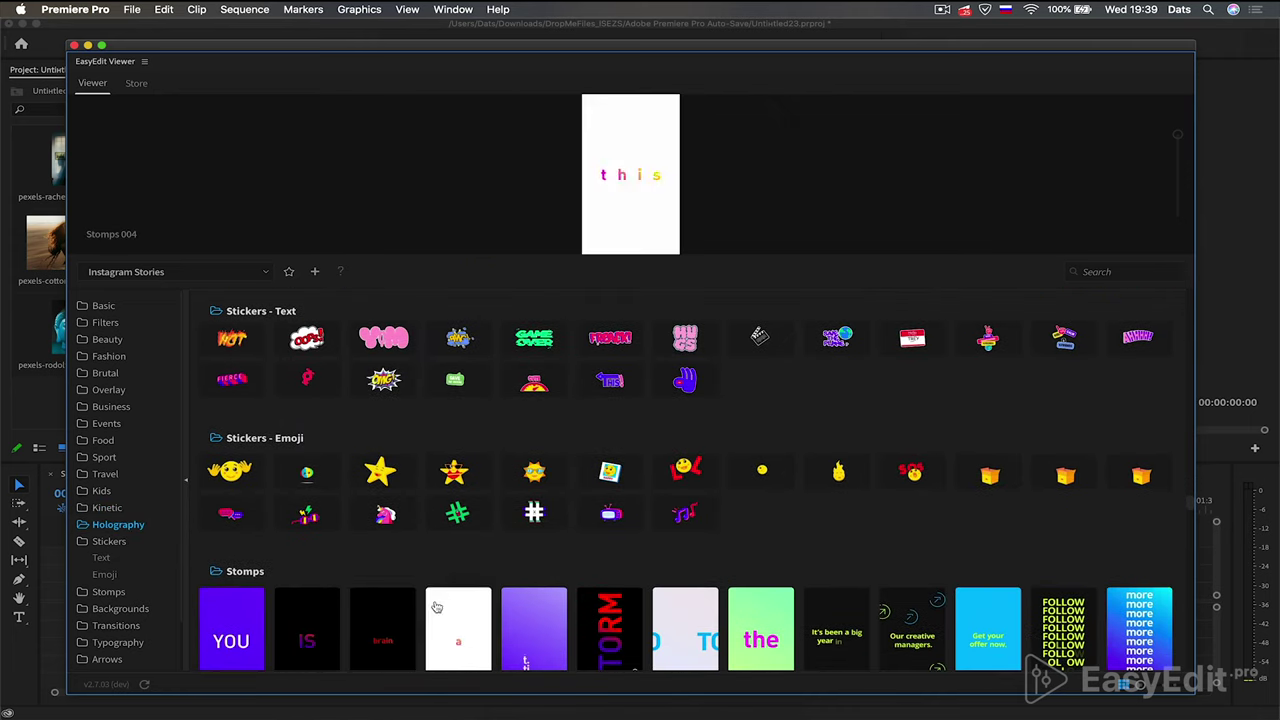
{"action": "scroll", "coordinate": [436, 607], "scroll_direction": "down", "scroll_amount": 4}
{"action": "scroll", "coordinate": [436, 607], "scroll_direction": "down", "scroll_amount": 3}
{"action": "scroll", "coordinate": [436, 607], "scroll_direction": "down", "scroll_amount": 3}
{"action": "scroll", "coordinate": [436, 607], "scroll_direction": "down", "scroll_amount": 3}
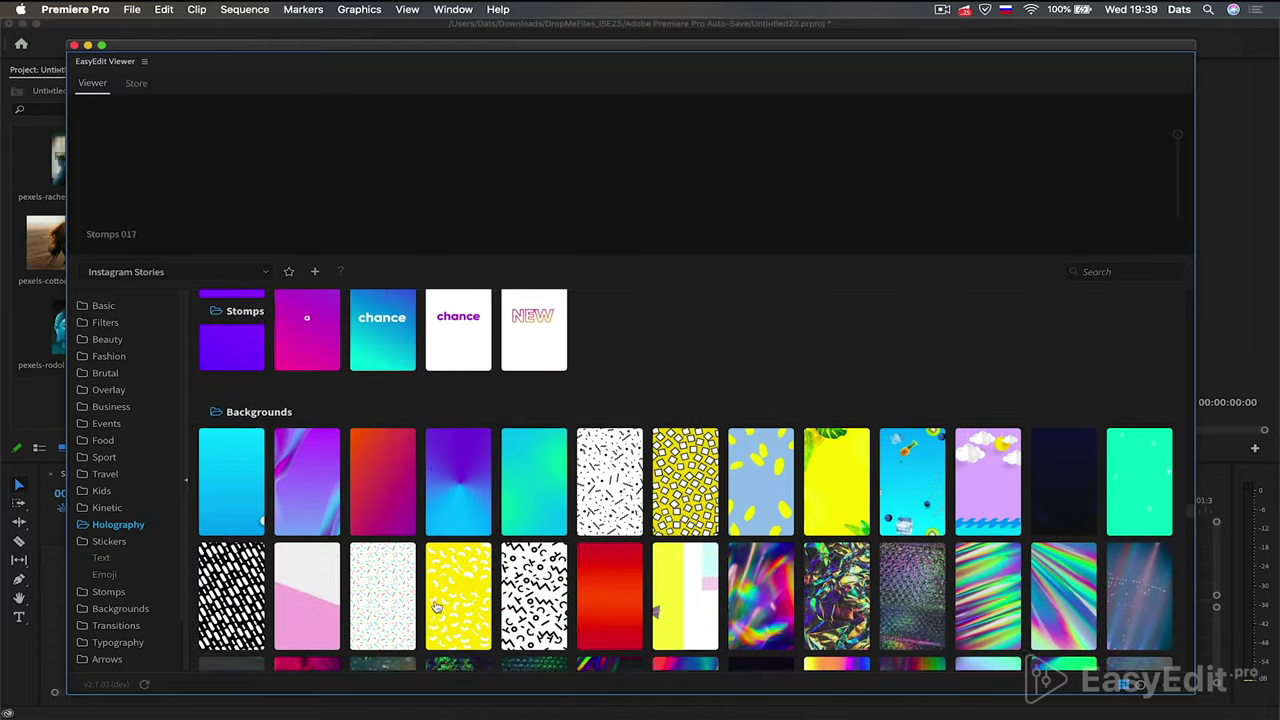
{"action": "scroll", "coordinate": [436, 607], "scroll_direction": "down", "scroll_amount": 1}
{"action": "scroll", "coordinate": [436, 607], "scroll_direction": "down", "scroll_amount": 3}
{"action": "scroll", "coordinate": [436, 607], "scroll_direction": "down", "scroll_amount": 3}
{"action": "scroll", "coordinate": [436, 607], "scroll_direction": "down", "scroll_amount": 3}
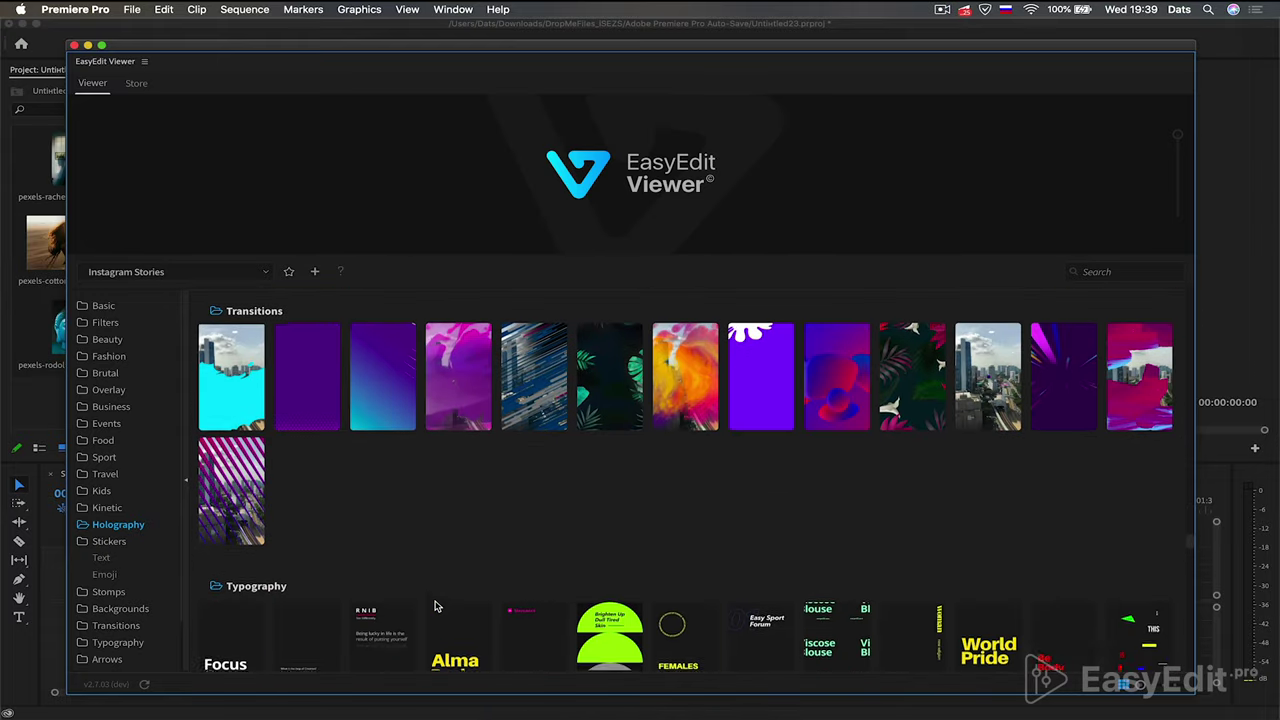
{"action": "scroll", "coordinate": [436, 607], "scroll_direction": "down", "scroll_amount": 2}
{"action": "scroll", "coordinate": [436, 607], "scroll_direction": "down", "scroll_amount": 3}
{"action": "scroll", "coordinate": [436, 607], "scroll_direction": "down", "scroll_amount": 3}
{"action": "scroll", "coordinate": [436, 607], "scroll_direction": "down", "scroll_amount": 3}
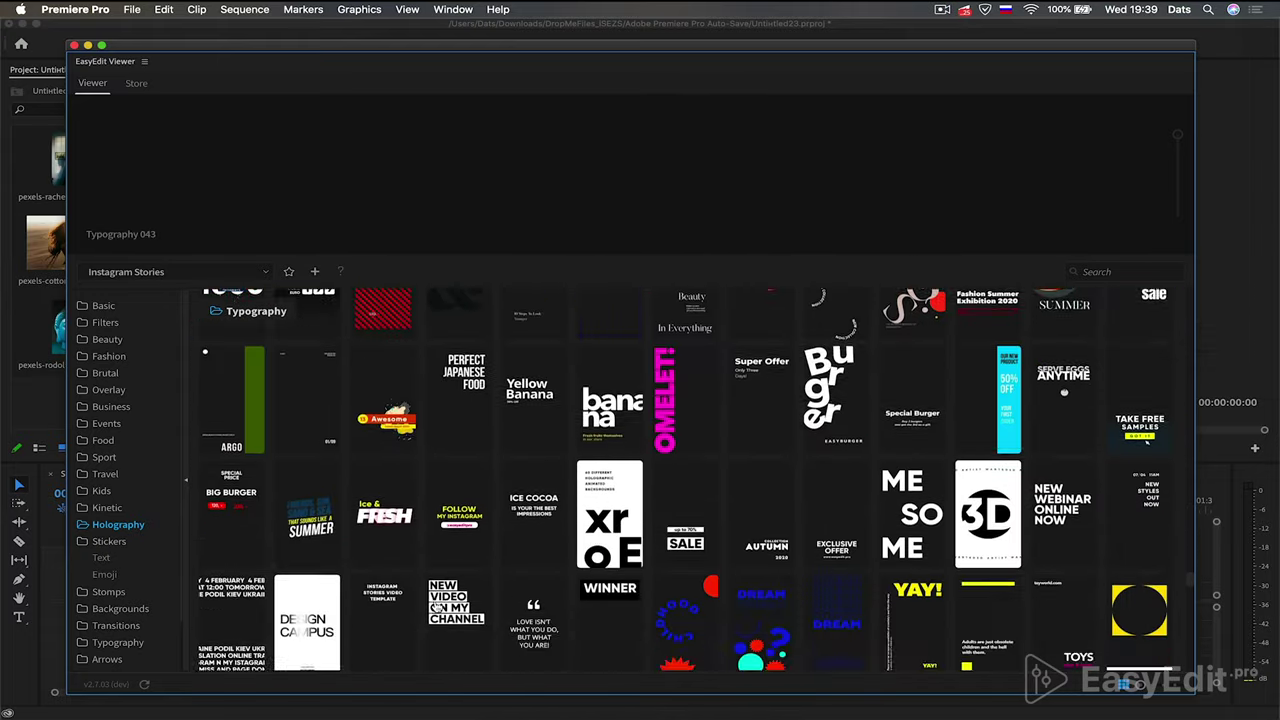
{"action": "scroll", "coordinate": [436, 607], "scroll_direction": "down", "scroll_amount": 3}
{"action": "scroll", "coordinate": [436, 607], "scroll_direction": "down", "scroll_amount": 3}
{"action": "scroll", "coordinate": [436, 607], "scroll_direction": "down", "scroll_amount": 3}
{"action": "scroll", "coordinate": [436, 607], "scroll_direction": "down", "scroll_amount": 3}
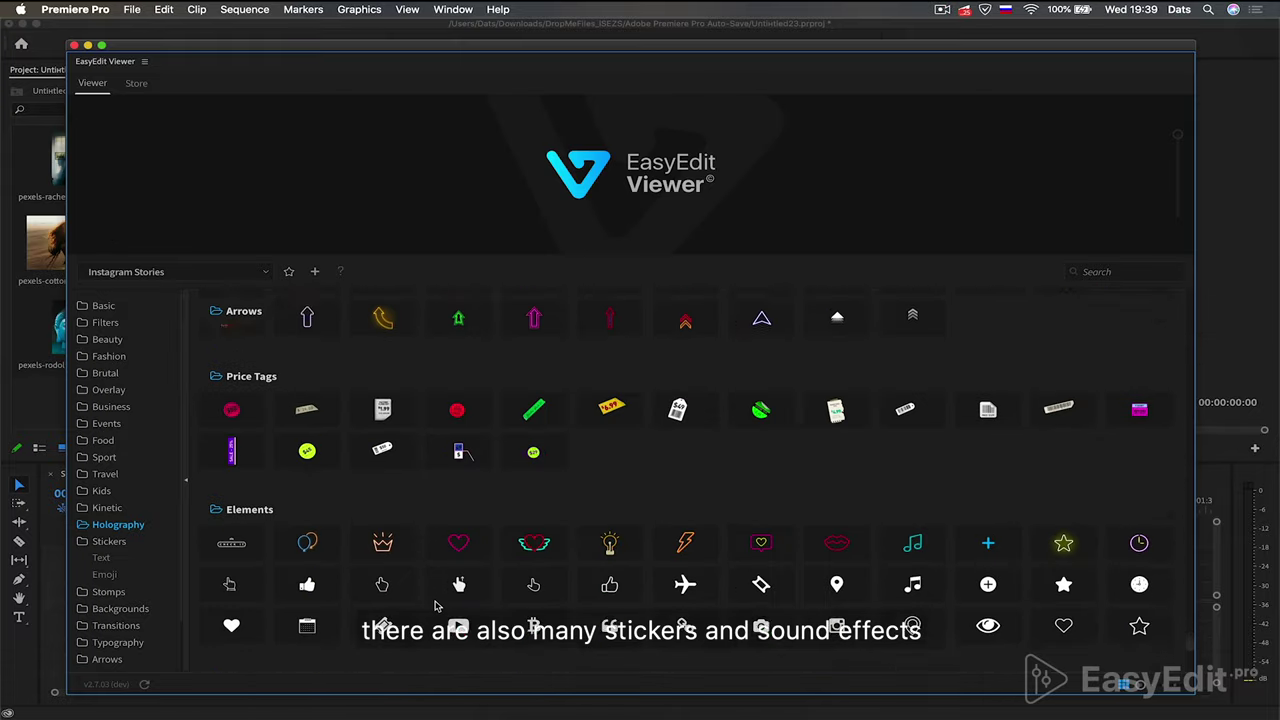
{"action": "scroll", "coordinate": [436, 607], "scroll_direction": "down", "scroll_amount": 2}
{"action": "scroll", "coordinate": [436, 607], "scroll_direction": "down", "scroll_amount": 3}
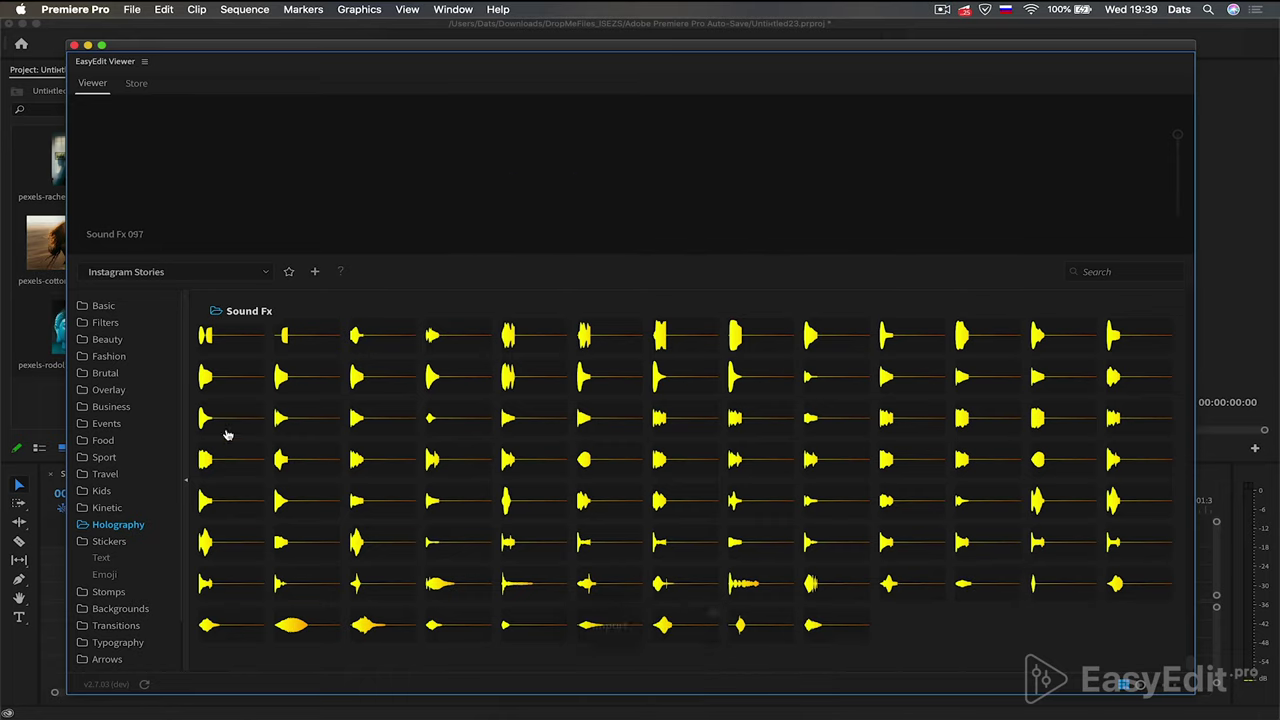
Back in Beauty, star the Beauty 011 template as a favorite and import it
{"action": "left_click", "coordinate": [106, 341]}
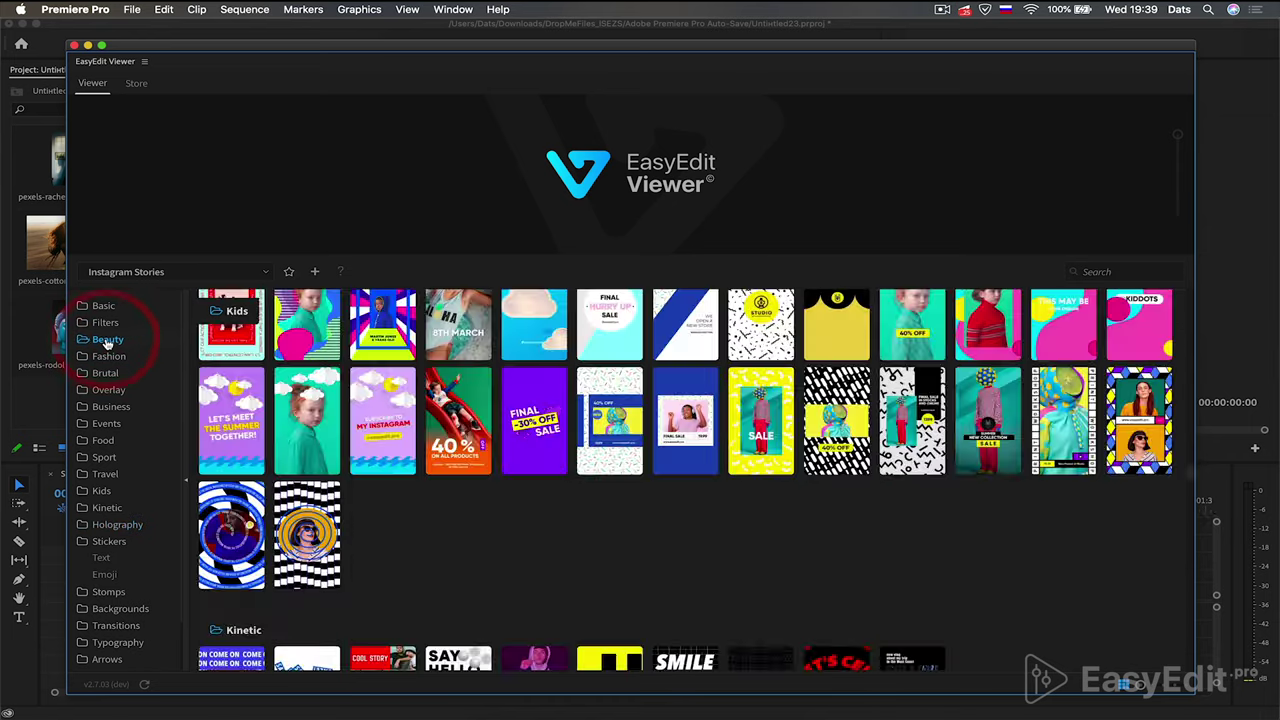
{"action": "scroll", "coordinate": [378, 357], "scroll_direction": "down", "scroll_amount": 5}
{"action": "scroll", "coordinate": [418, 345], "scroll_direction": "up", "scroll_amount": 6}
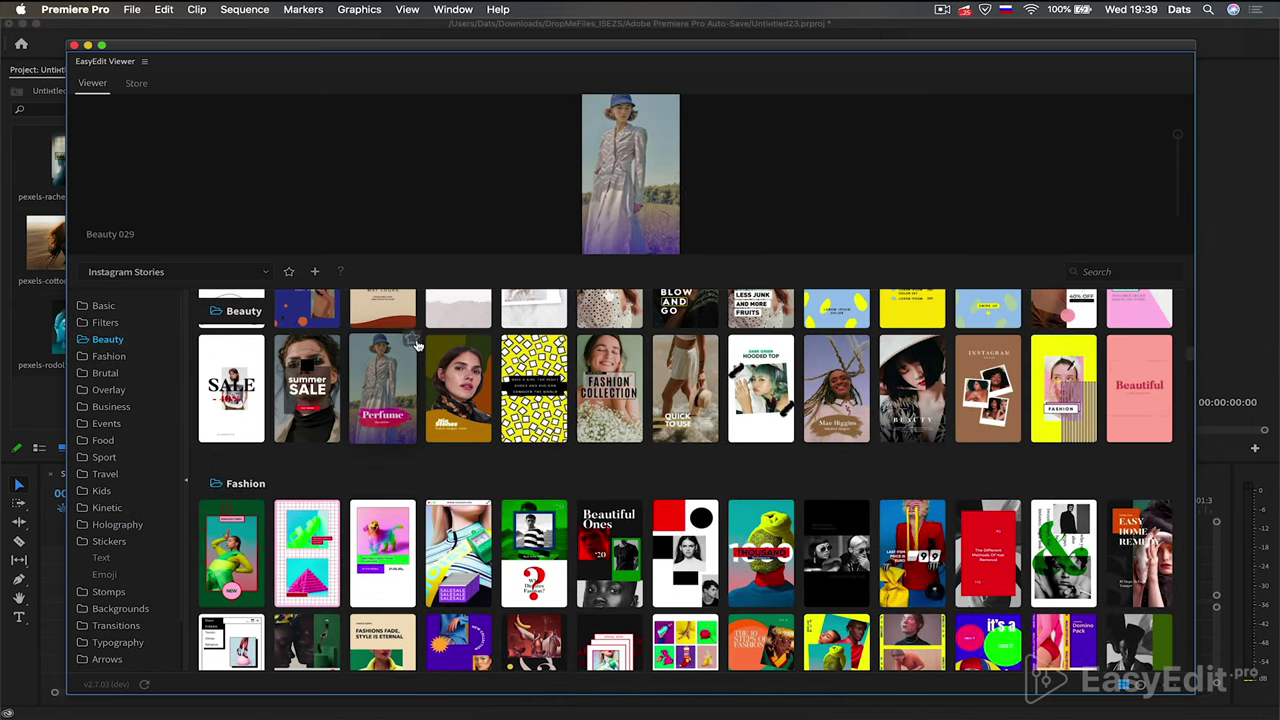
{"action": "scroll", "coordinate": [418, 345], "scroll_direction": "up", "scroll_amount": 1}
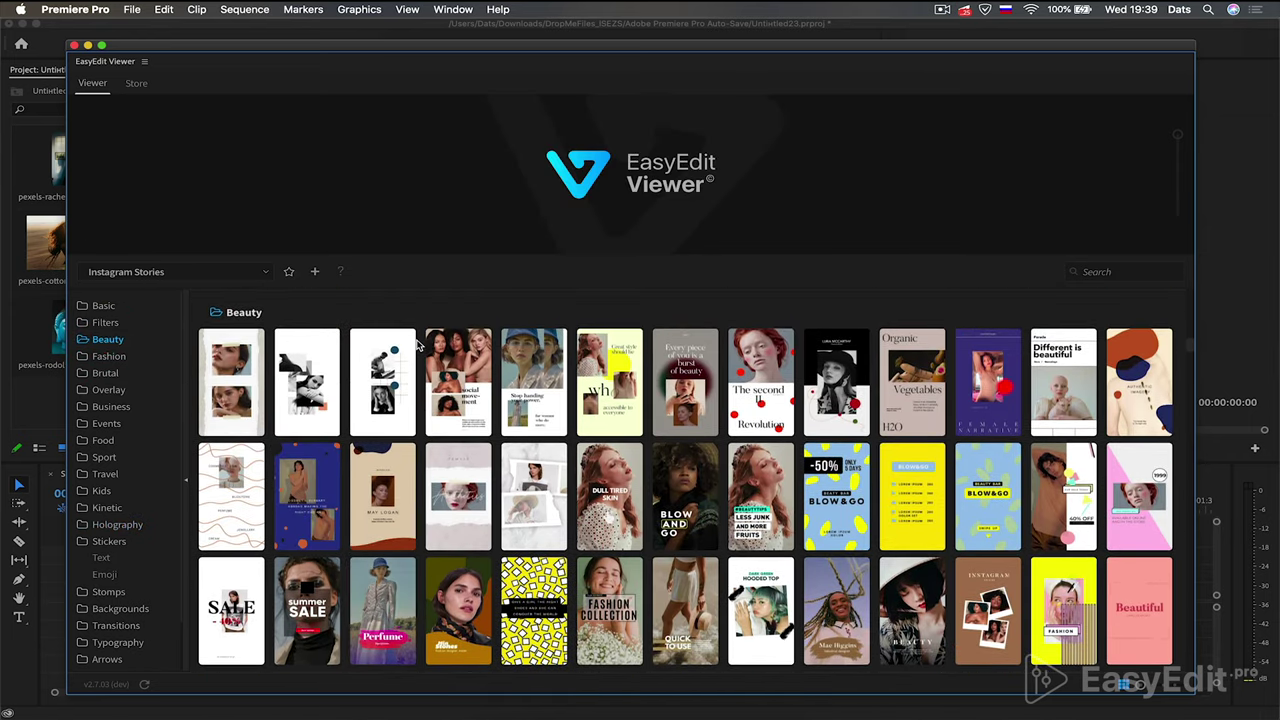
{"action": "mouse_move", "coordinate": [842, 383]}
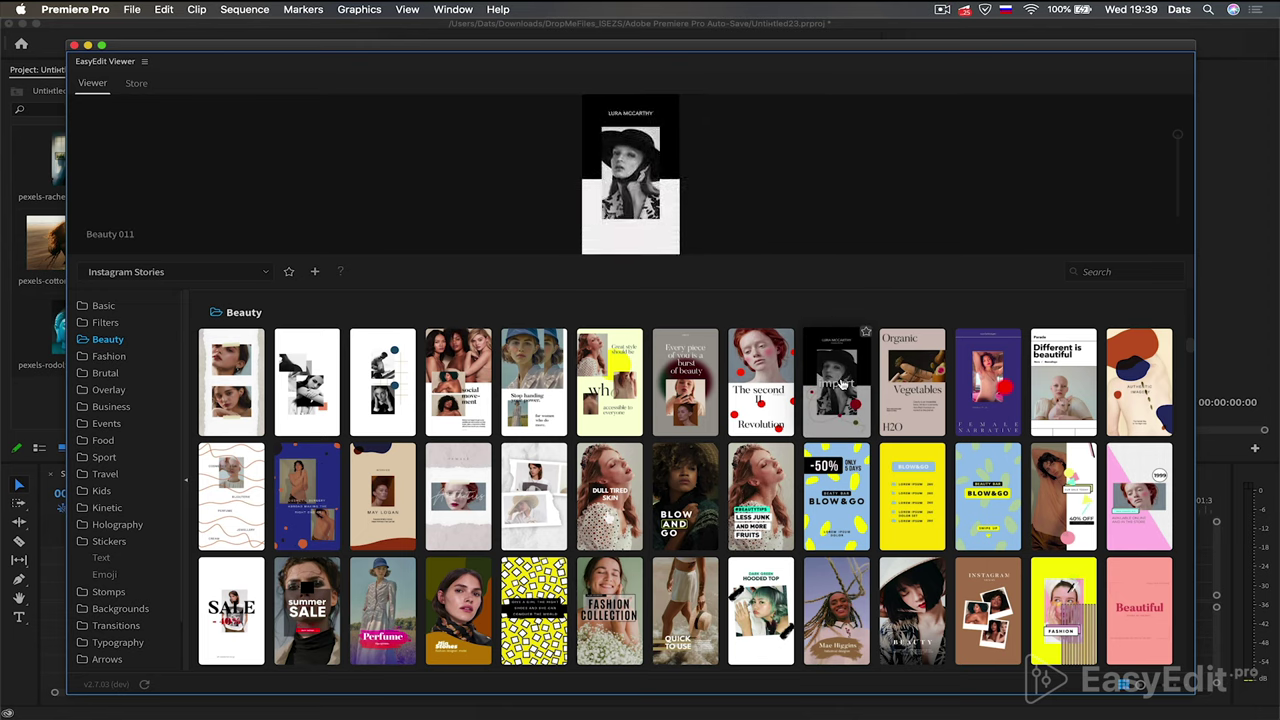
{"action": "left_click", "coordinate": [866, 333]}
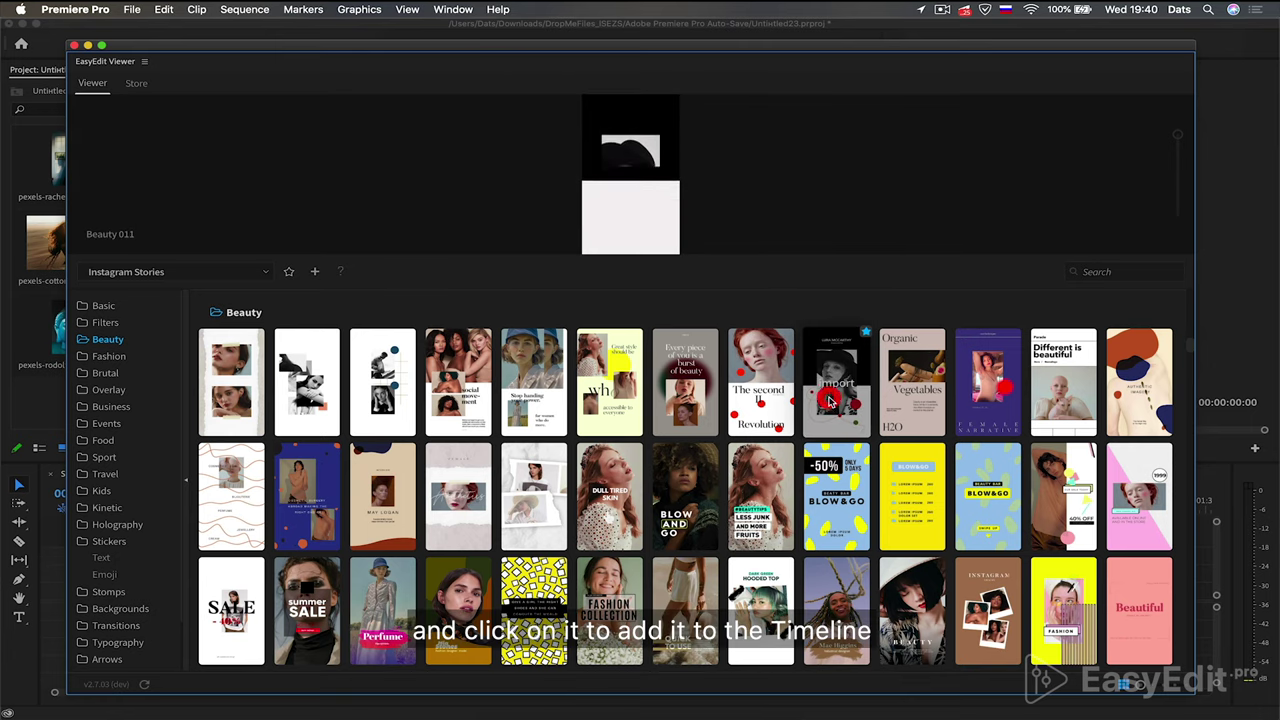
{"action": "left_click", "coordinate": [829, 401]}
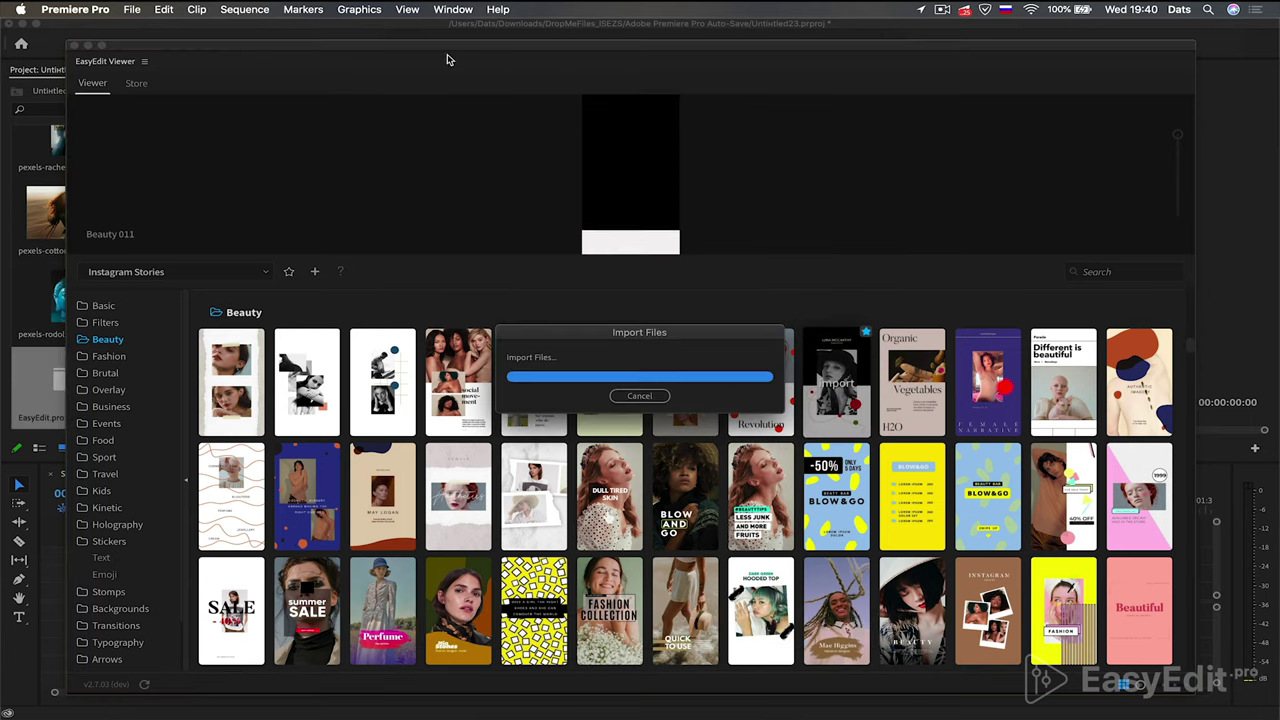
Dock EasyEdit Viewer right of the Program monitor, show Basic templates, and narrow the panel
{"action": "left_click_drag", "start_coordinate": [452, 66], "coordinate": [1275, 73]}
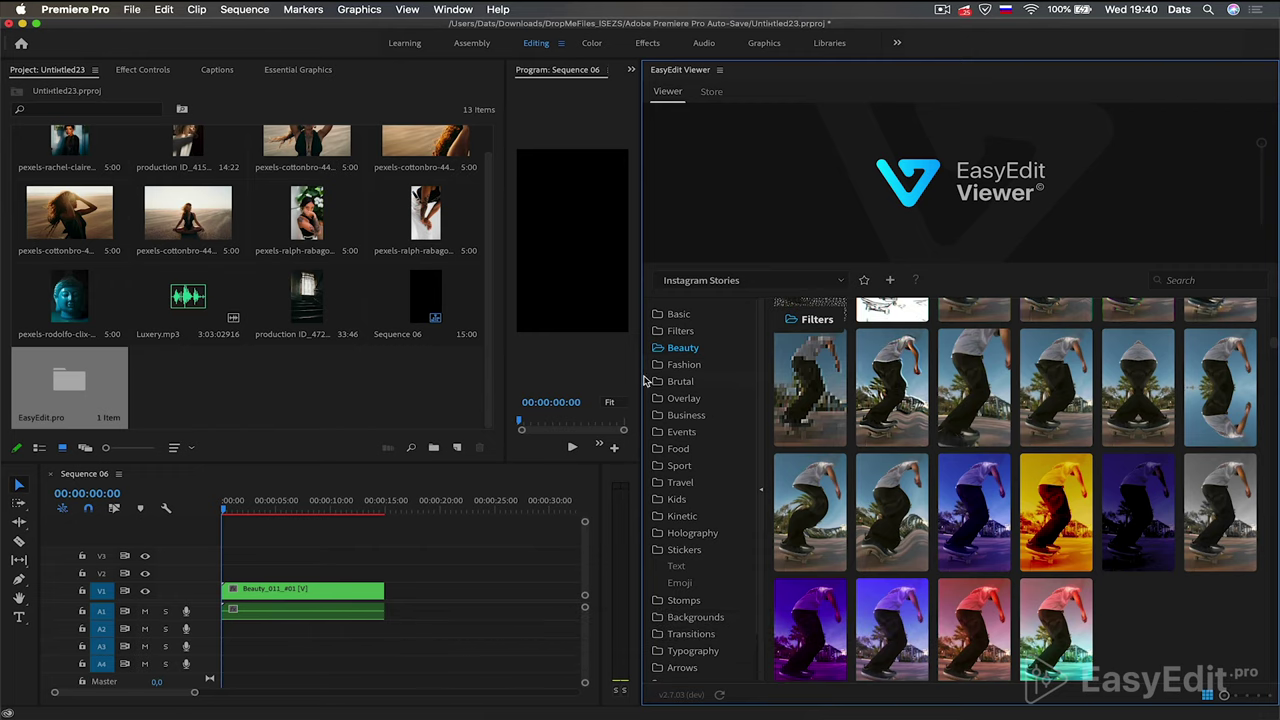
{"action": "left_click", "coordinate": [678, 315]}
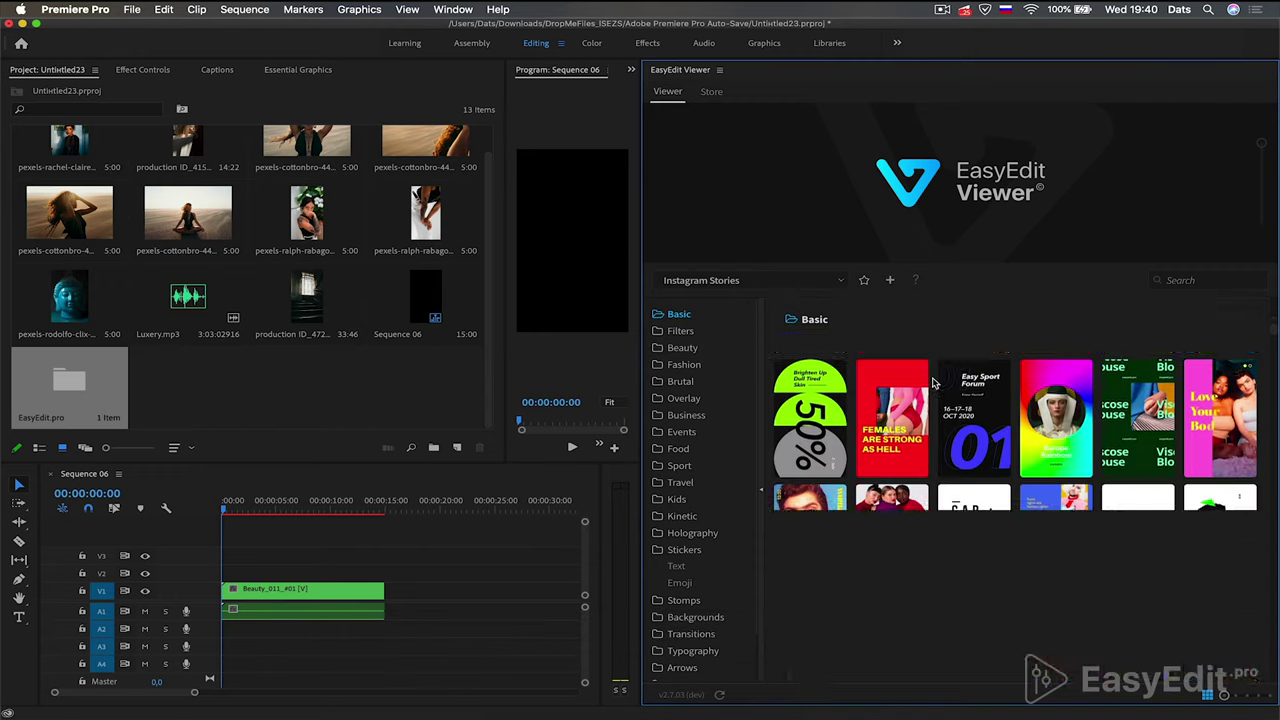
{"action": "mouse_move", "coordinate": [642, 371]}
{"action": "left_mouse_down"}
{"action": "mouse_move", "coordinate": [1008, 336]}
{"action": "mouse_move", "coordinate": [985, 337]}
{"action": "left_mouse_up"}
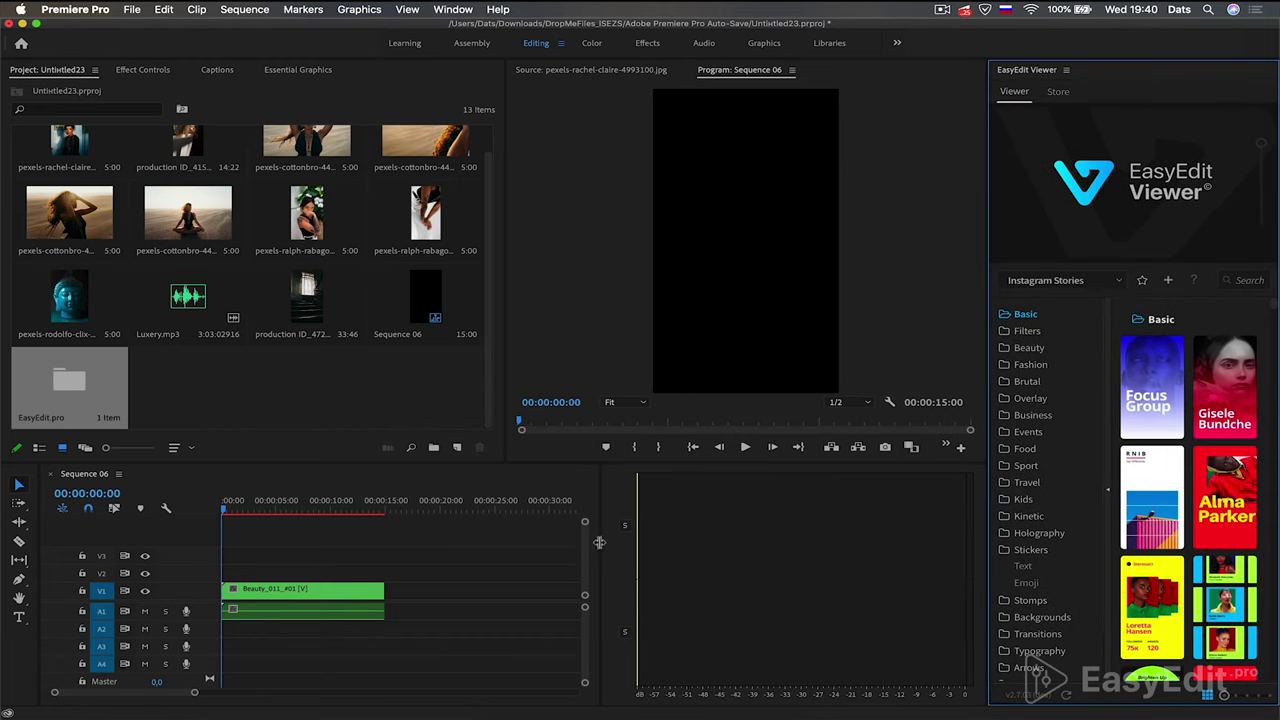
Widen the timeline and monitors by shrinking the project panel, then show only favorited templates
{"action": "left_click_drag", "start_coordinate": [599, 542], "coordinate": [940, 540]}
{"action": "left_click_drag", "start_coordinate": [505, 336], "coordinate": [380, 331]}
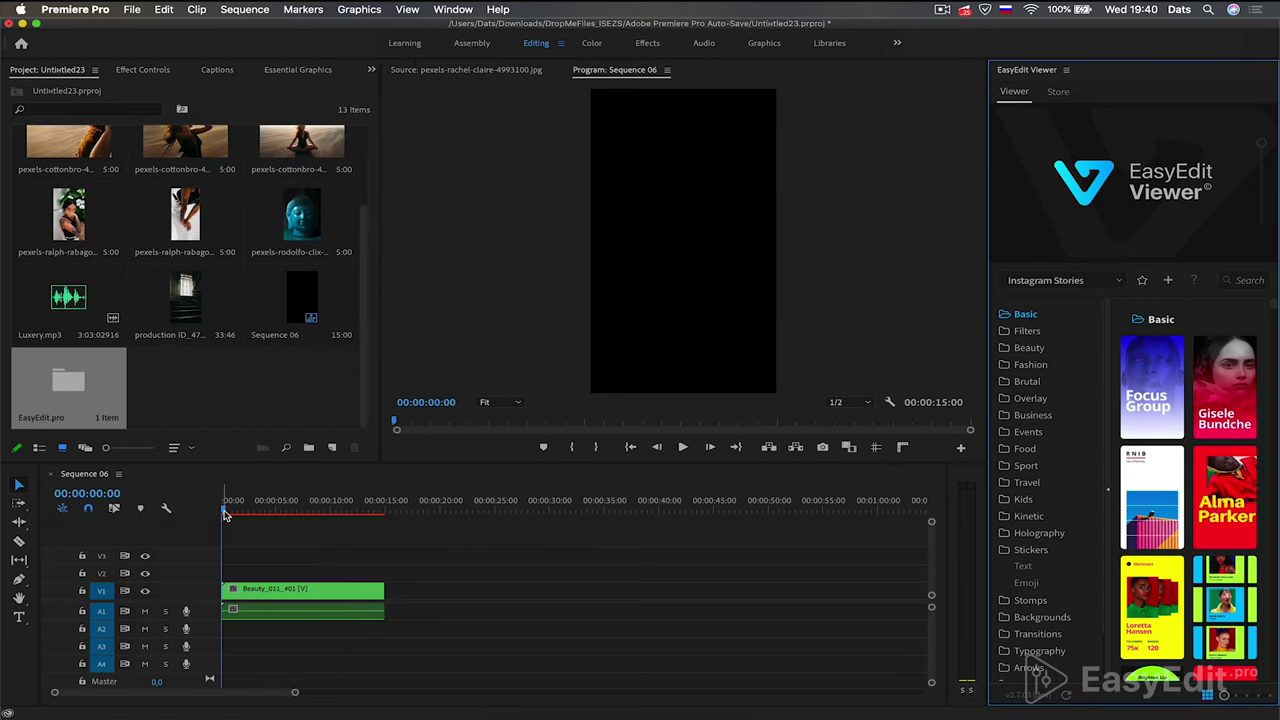
{"action": "left_click", "coordinate": [1145, 282]}
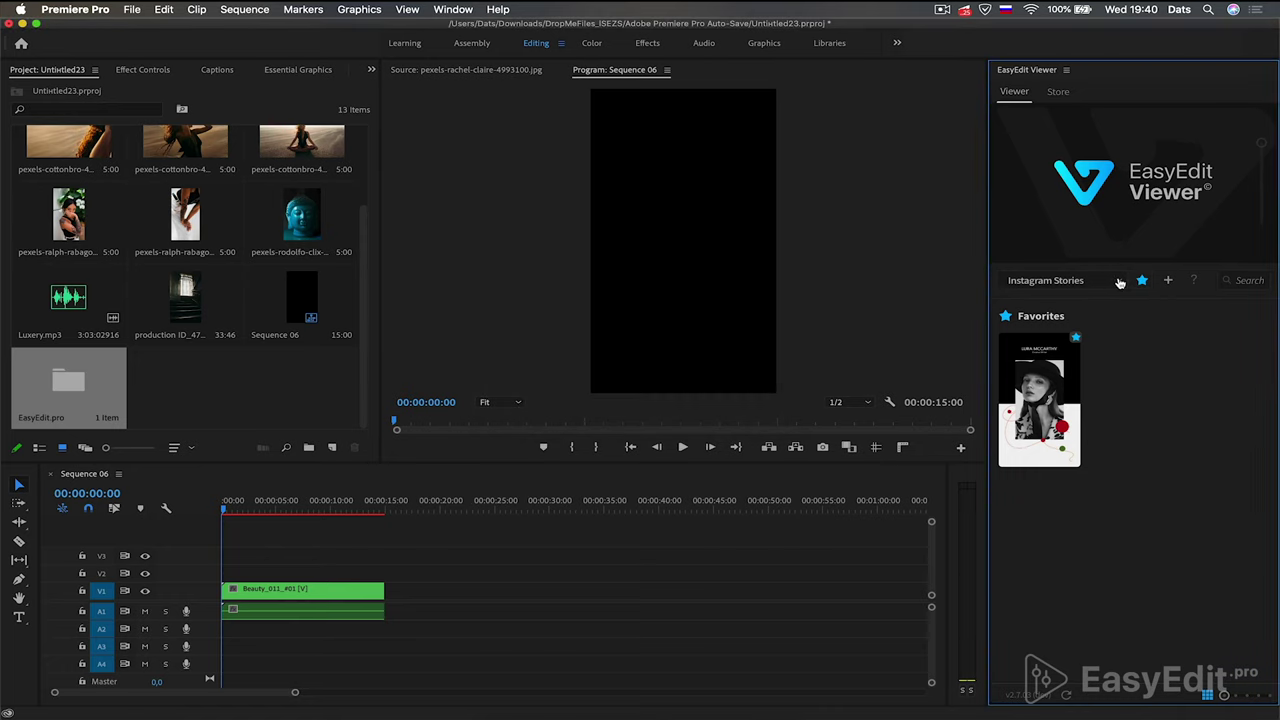
Return to the full folder list and switch previews to single column, then back to two
{"action": "left_click", "coordinate": [1081, 288]}
{"action": "left_click", "coordinate": [1100, 434]}
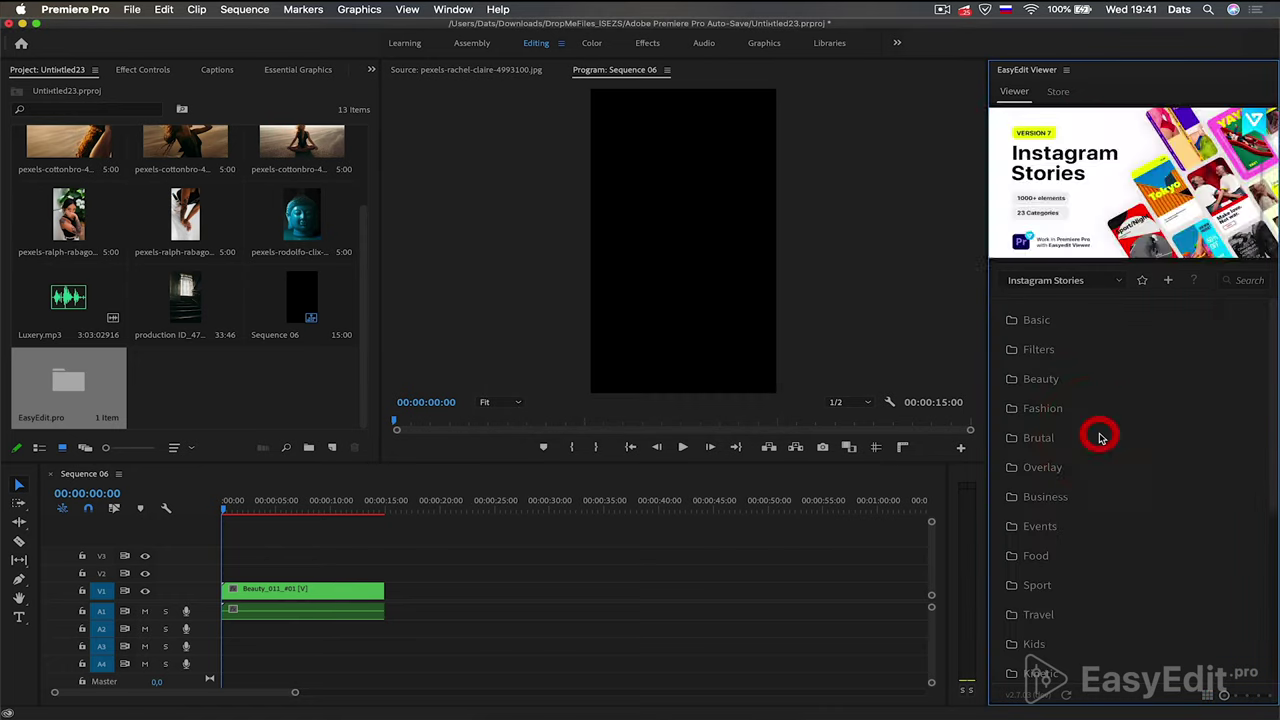
{"action": "left_click", "coordinate": [1208, 697]}
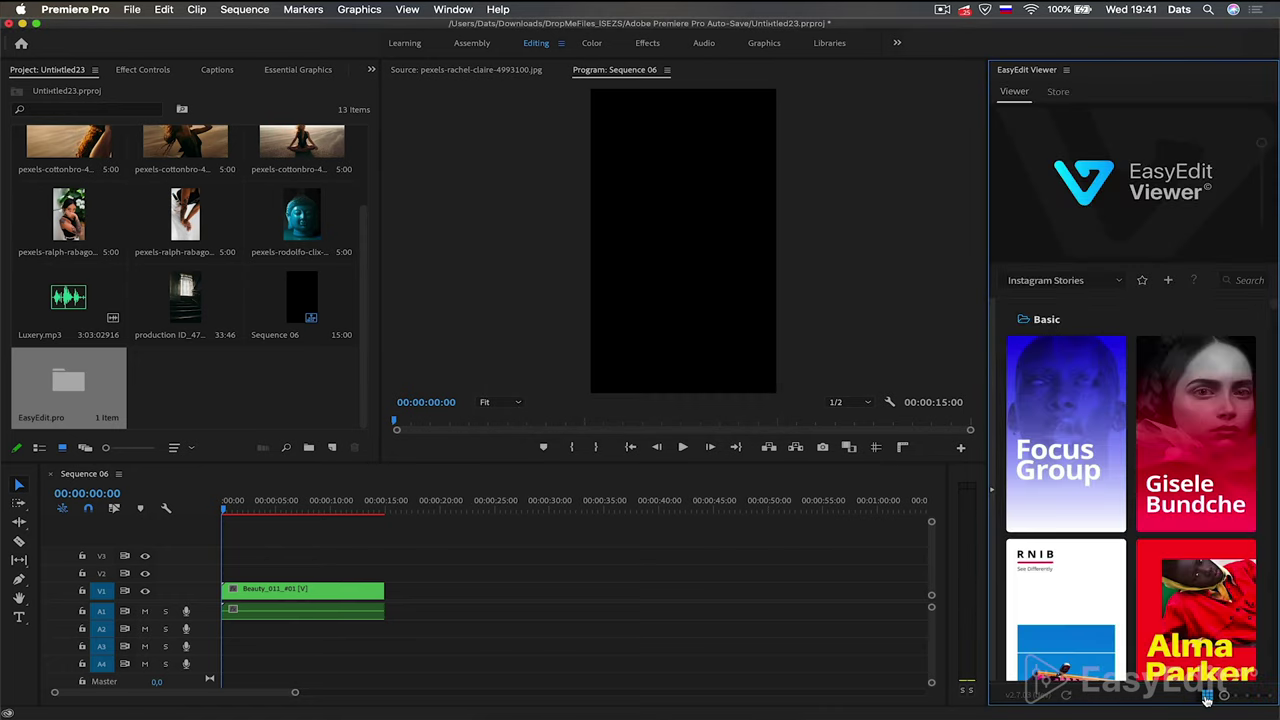
{"action": "left_click", "coordinate": [995, 494]}
{"action": "left_click", "coordinate": [1220, 696]}
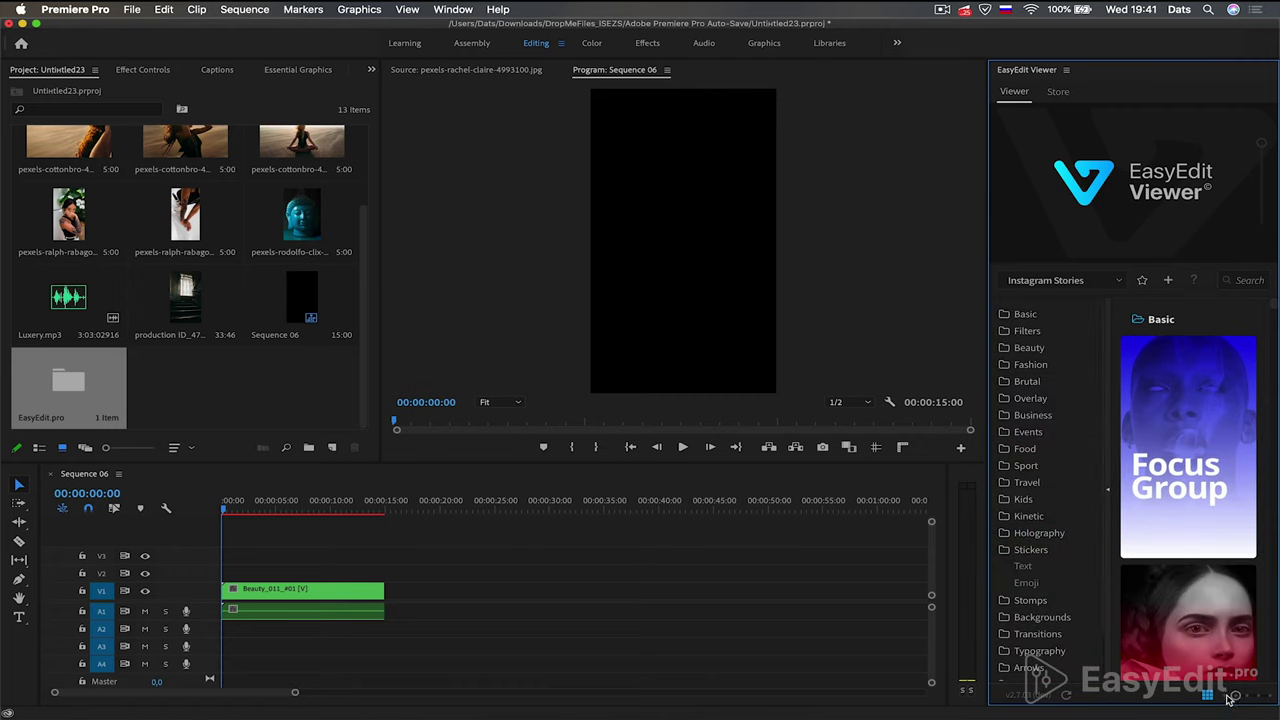
{"action": "left_click_drag", "start_coordinate": [1233, 697], "coordinate": [1225, 697]}
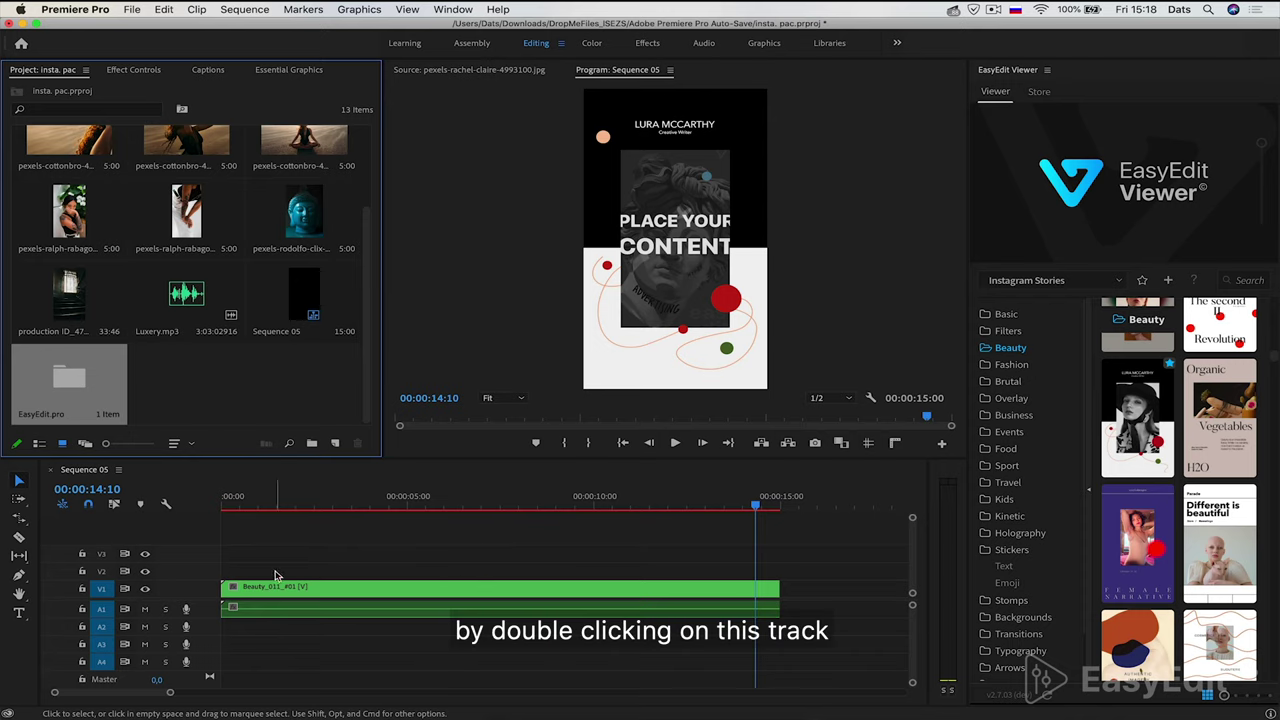
Open the Beauty 011 nested sequence and set Scale Circles to 106 in Essential Graphics
{"action": "double_click", "coordinate": [340, 588]}
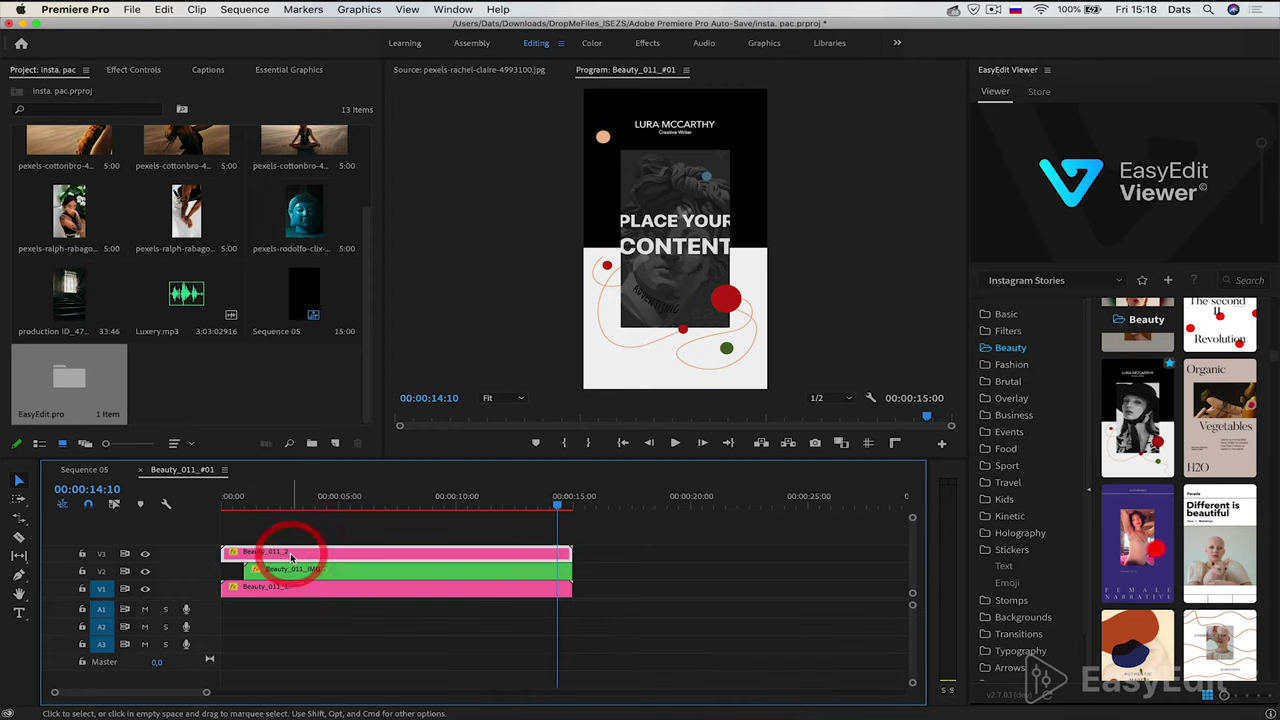
{"action": "left_click", "coordinate": [289, 70]}
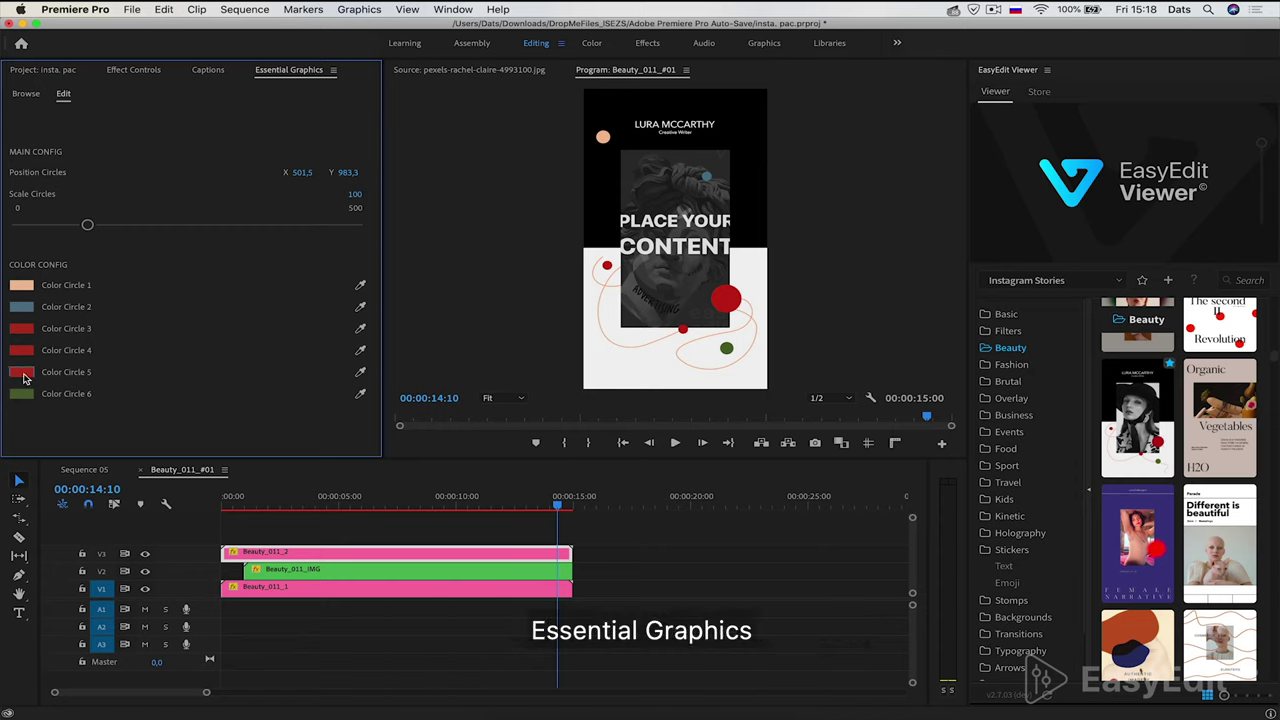
{"action": "mouse_move", "coordinate": [88, 225]}
{"action": "left_mouse_down"}
{"action": "mouse_move", "coordinate": [105, 228]}
{"action": "mouse_move", "coordinate": [90, 225]}
{"action": "left_mouse_up"}
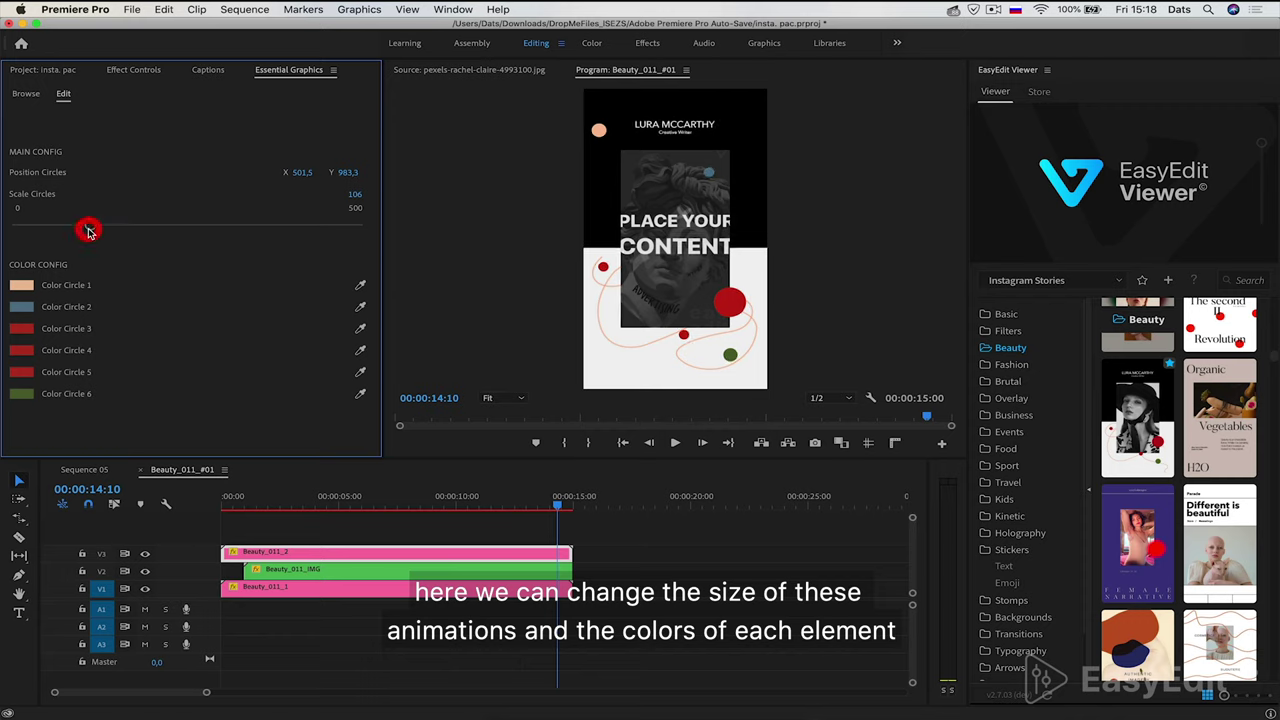
Recolour the first circle near-black and give a red circle a different shade
{"action": "left_click", "coordinate": [22, 285]}
{"action": "left_click", "coordinate": [105, 383]}
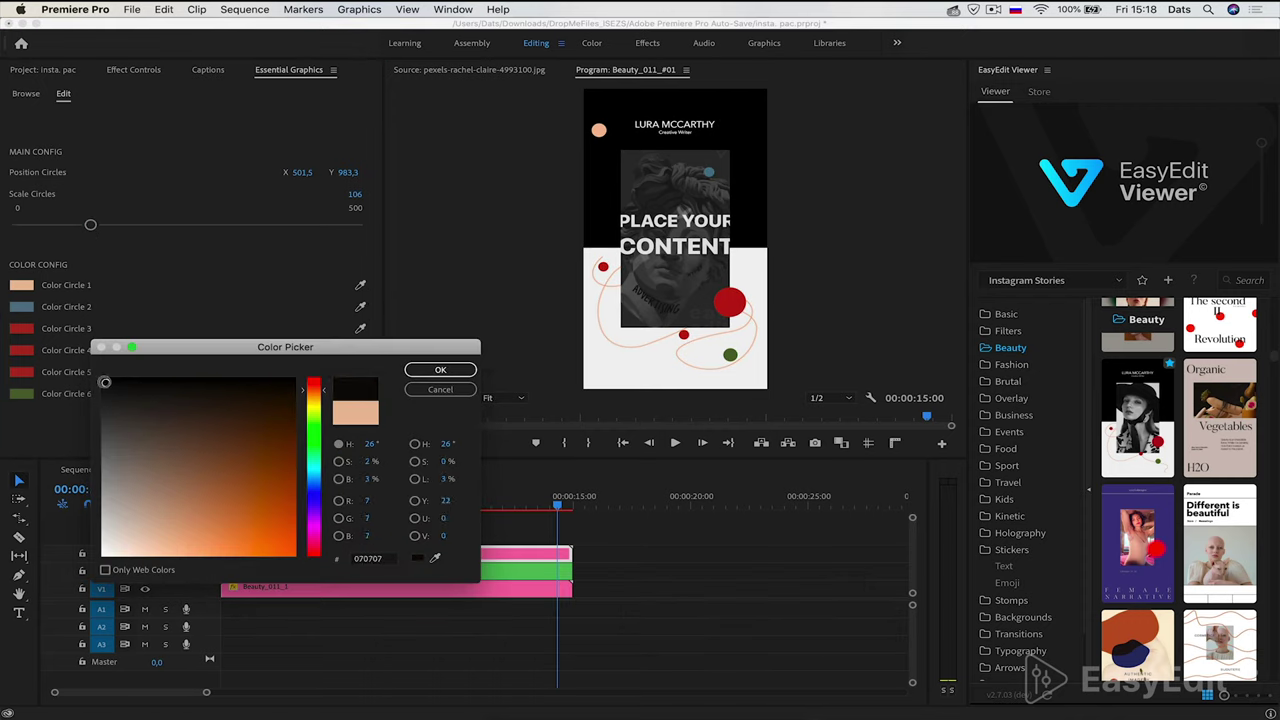
{"action": "left_click", "coordinate": [458, 370]}
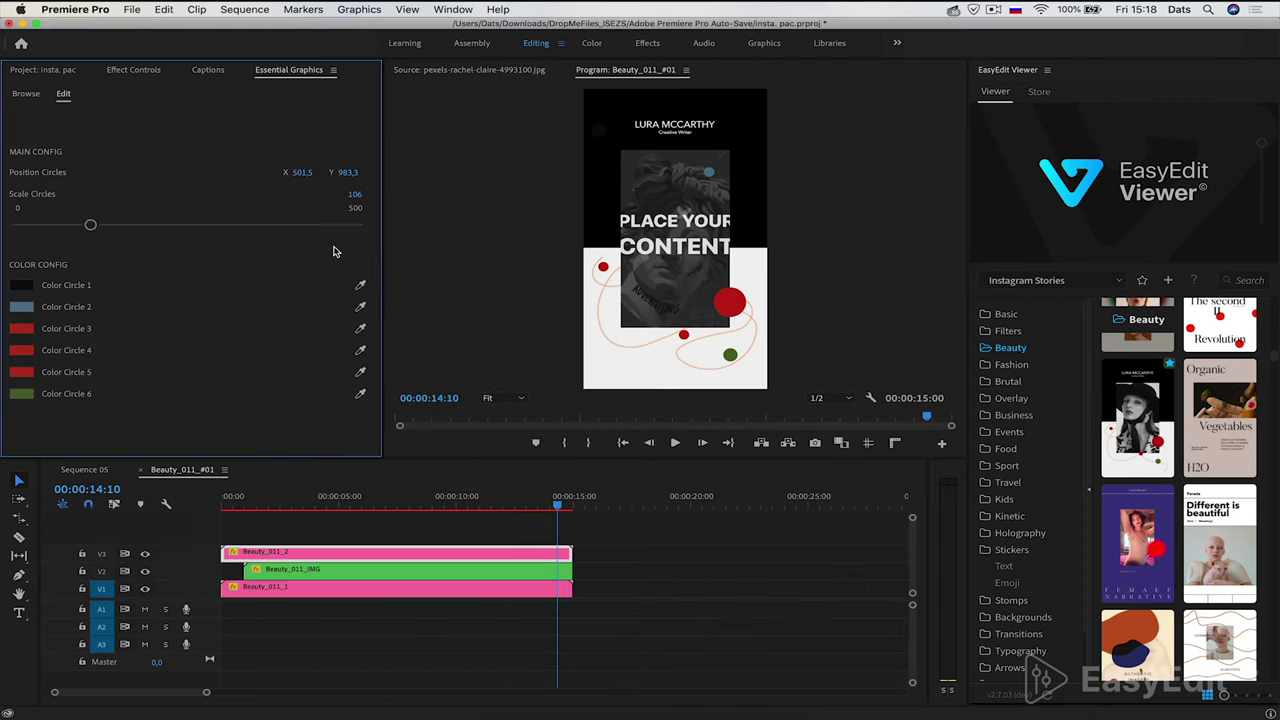
{"action": "left_click", "coordinate": [21, 332]}
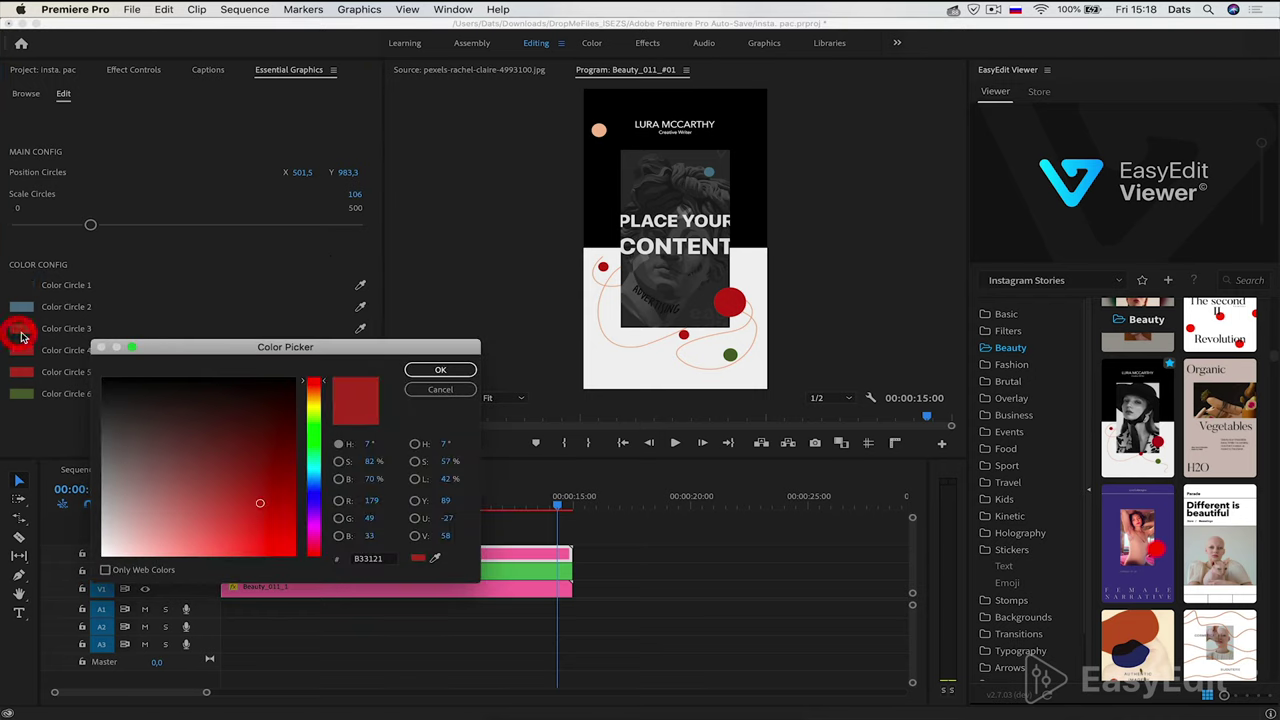
{"action": "mouse_move", "coordinate": [249, 417]}
{"action": "left_mouse_down"}
{"action": "mouse_move", "coordinate": [113, 543]}
{"action": "mouse_move", "coordinate": [100, 362]}
{"action": "left_mouse_up"}
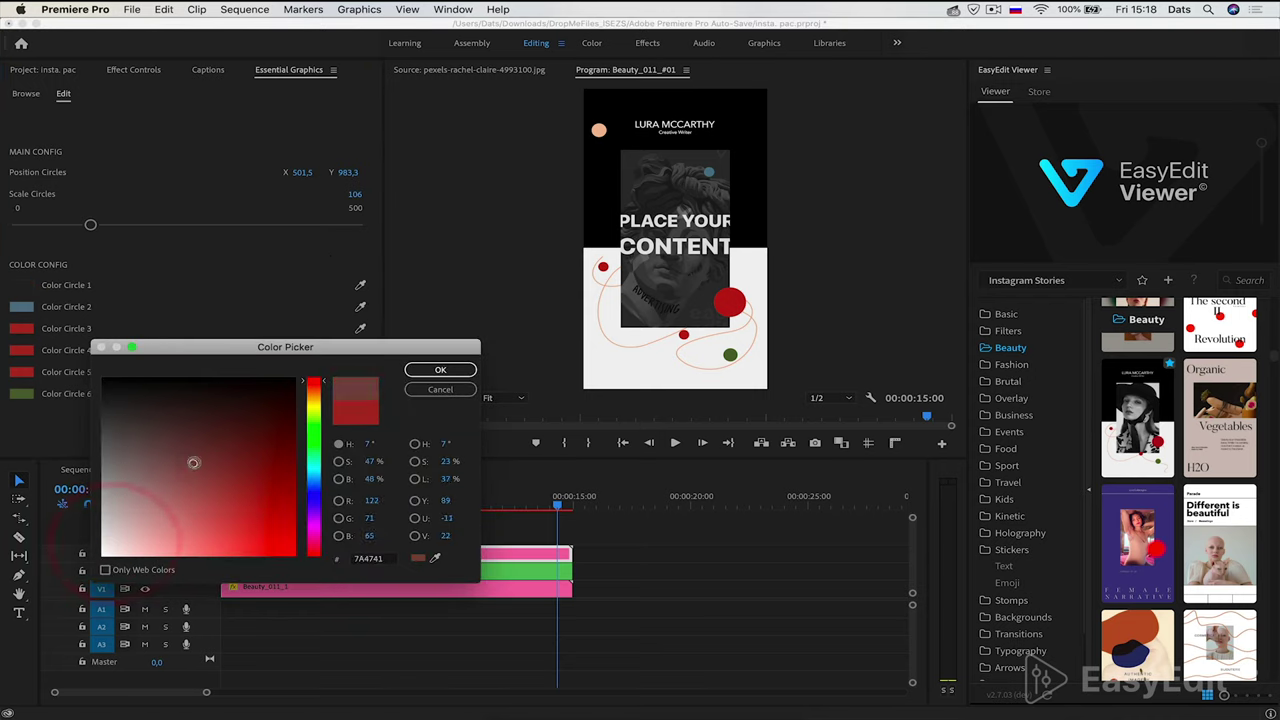
{"action": "left_click", "coordinate": [425, 370]}
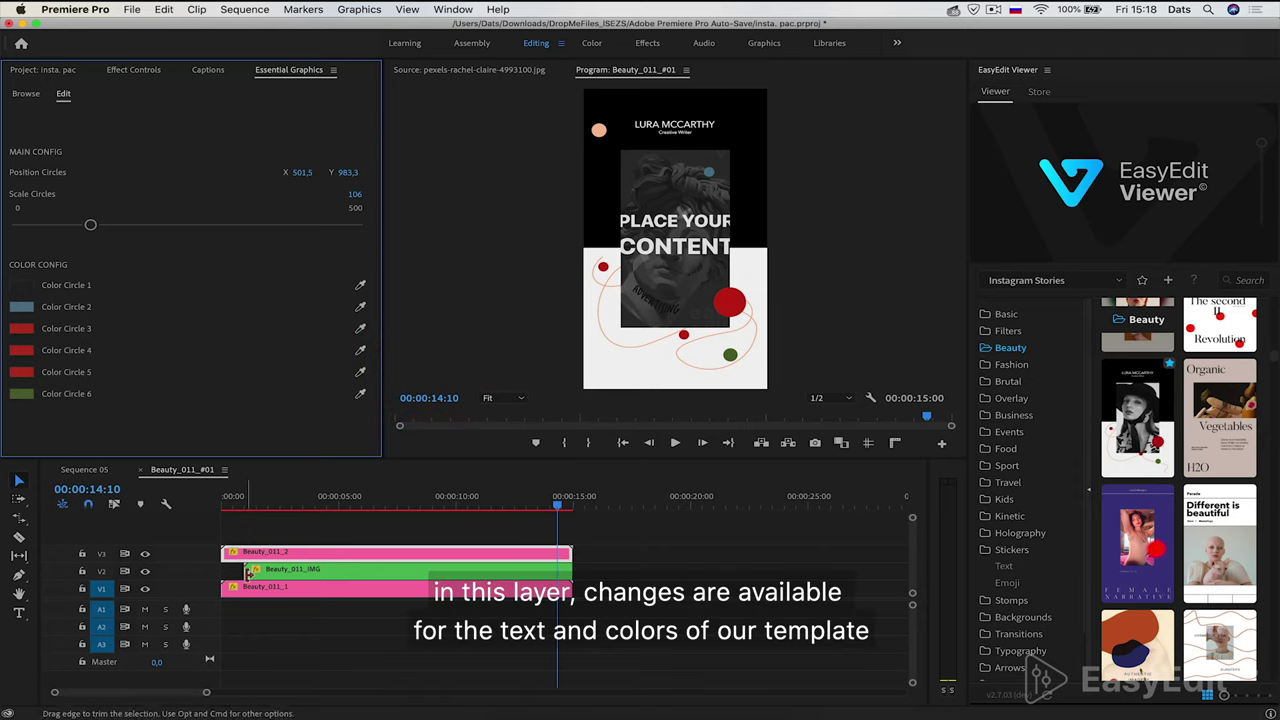
Set Text 1 size to 66 and change Color Line 1 from salmon to dark grey
{"action": "left_click", "coordinate": [276, 588]}
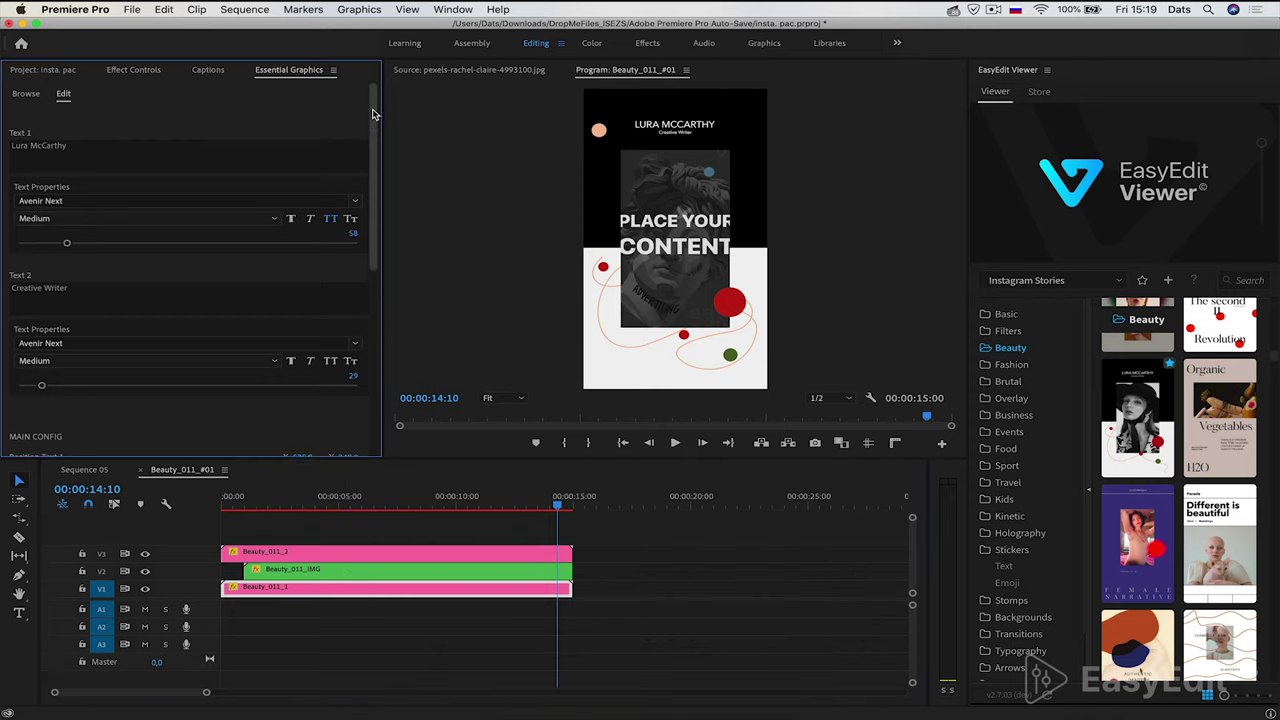
{"action": "left_click_drag", "start_coordinate": [372, 110], "coordinate": [372, 131]}
{"action": "mouse_move", "coordinate": [67, 197]}
{"action": "left_mouse_down"}
{"action": "mouse_move", "coordinate": [107, 199]}
{"action": "mouse_move", "coordinate": [71, 199]}
{"action": "left_mouse_up"}
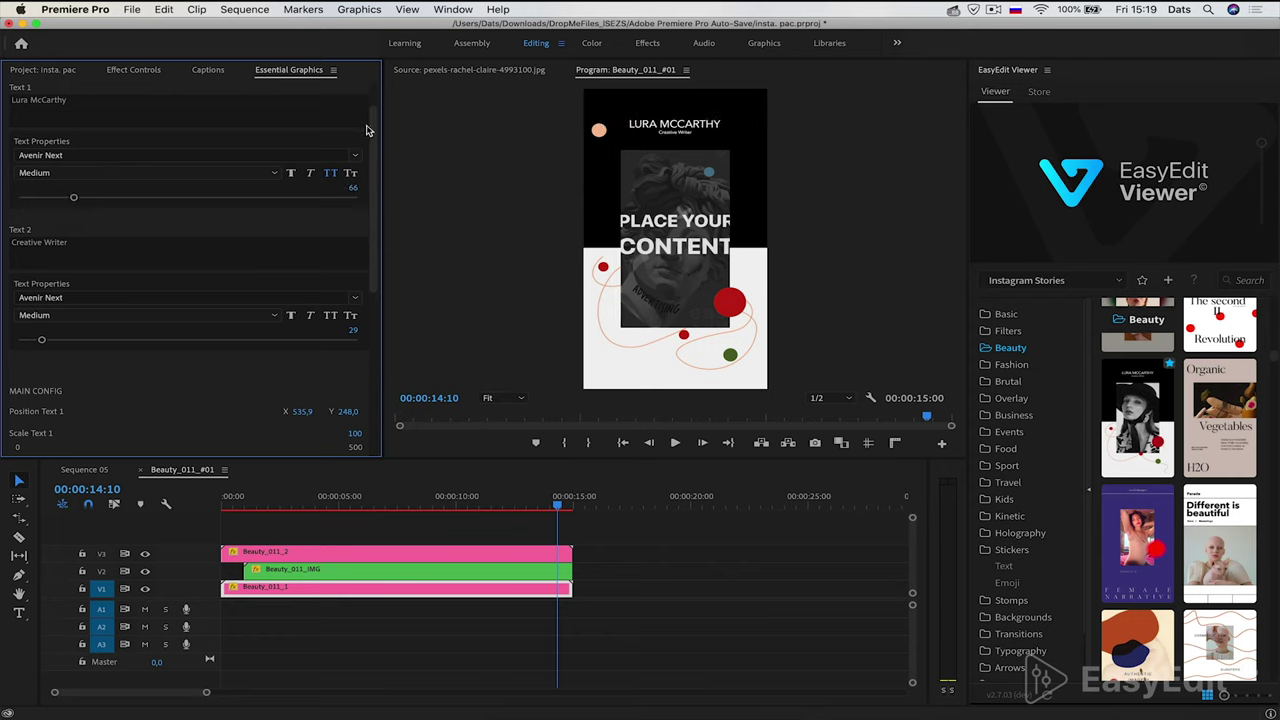
{"action": "left_click_drag", "start_coordinate": [372, 135], "coordinate": [390, 310]}
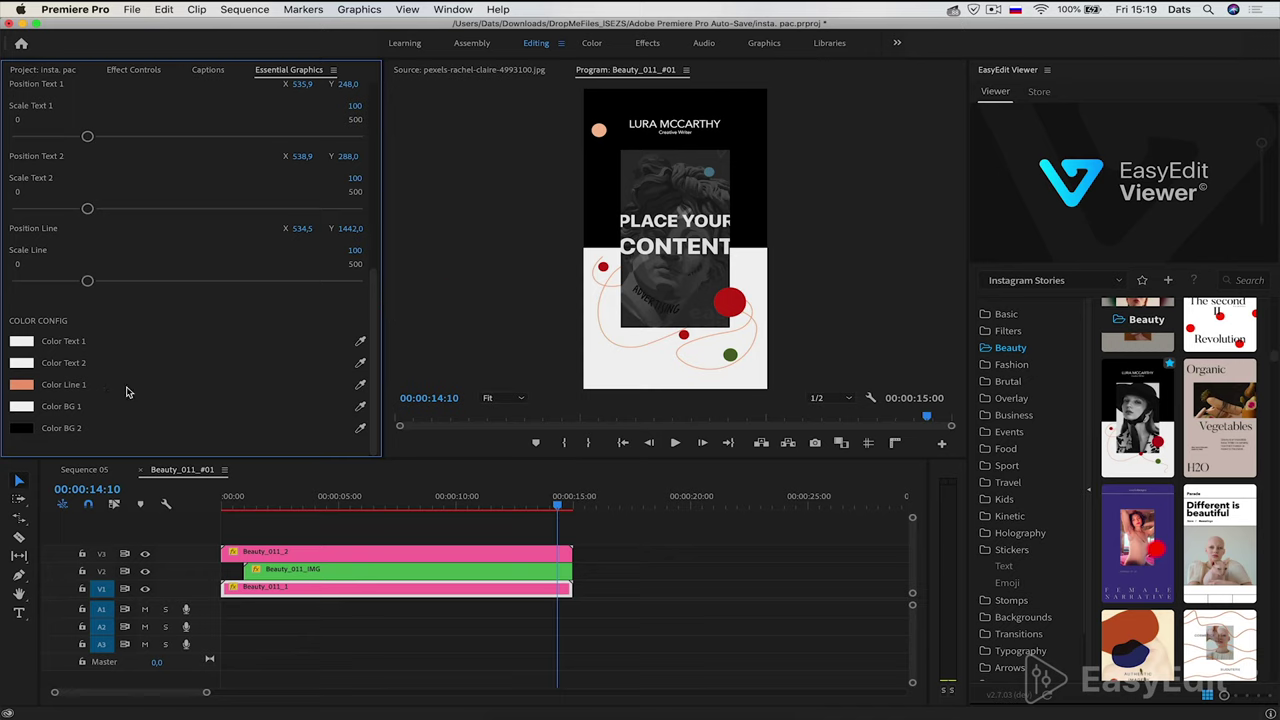
{"action": "left_click", "coordinate": [22, 385]}
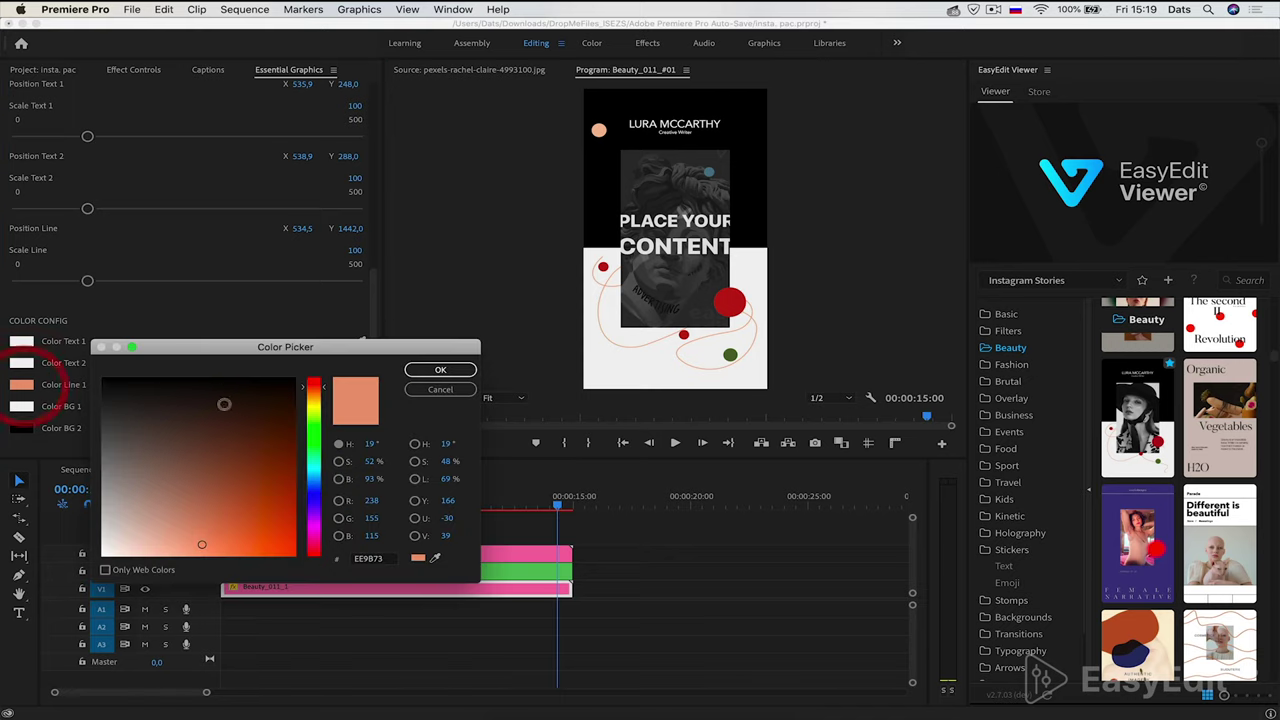
{"action": "left_click", "coordinate": [460, 370]}
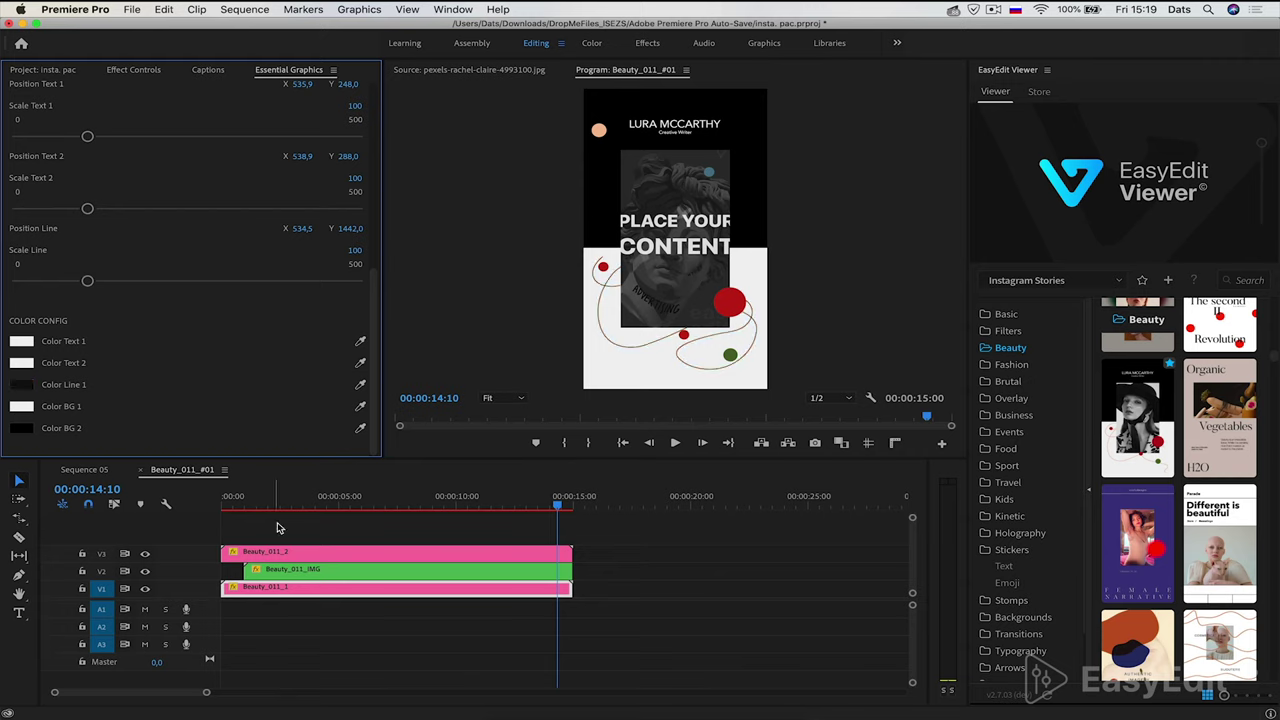
Step through the nested sequences to Beauty_011_Placeholder_#01 and show the Project panel's media bin
{"action": "double_click", "coordinate": [337, 571]}
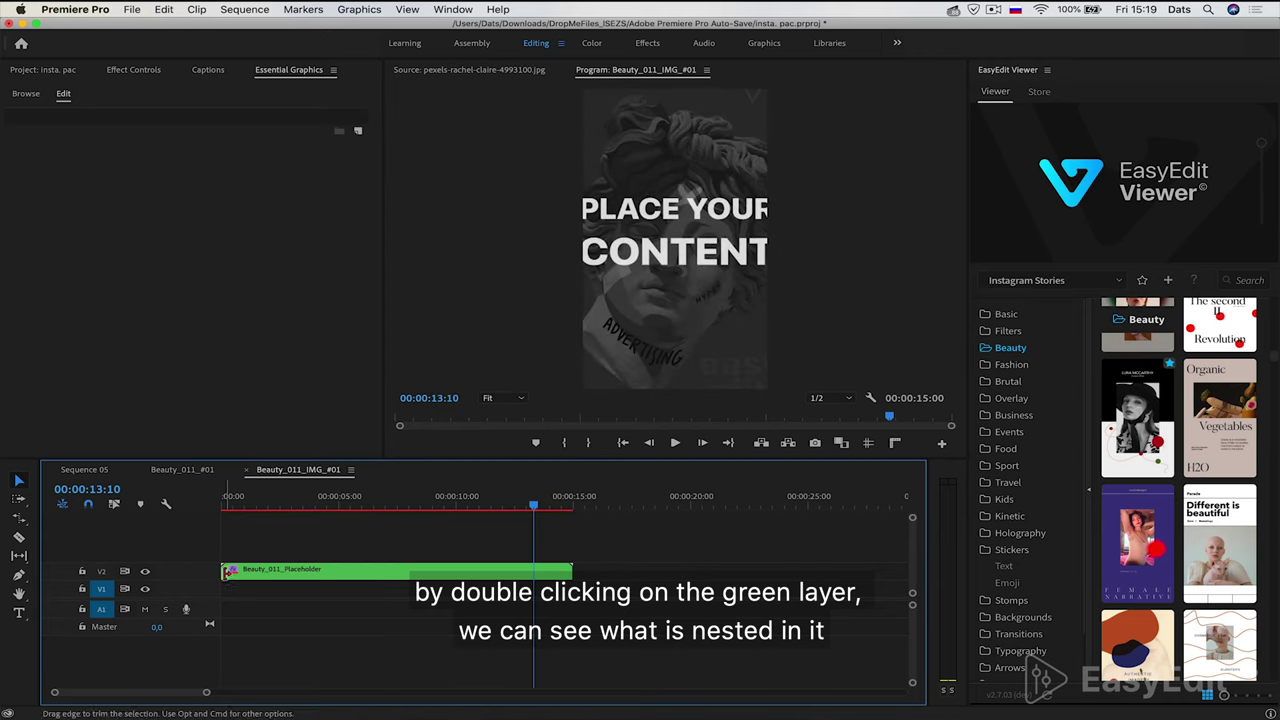
{"action": "double_click", "coordinate": [334, 570]}
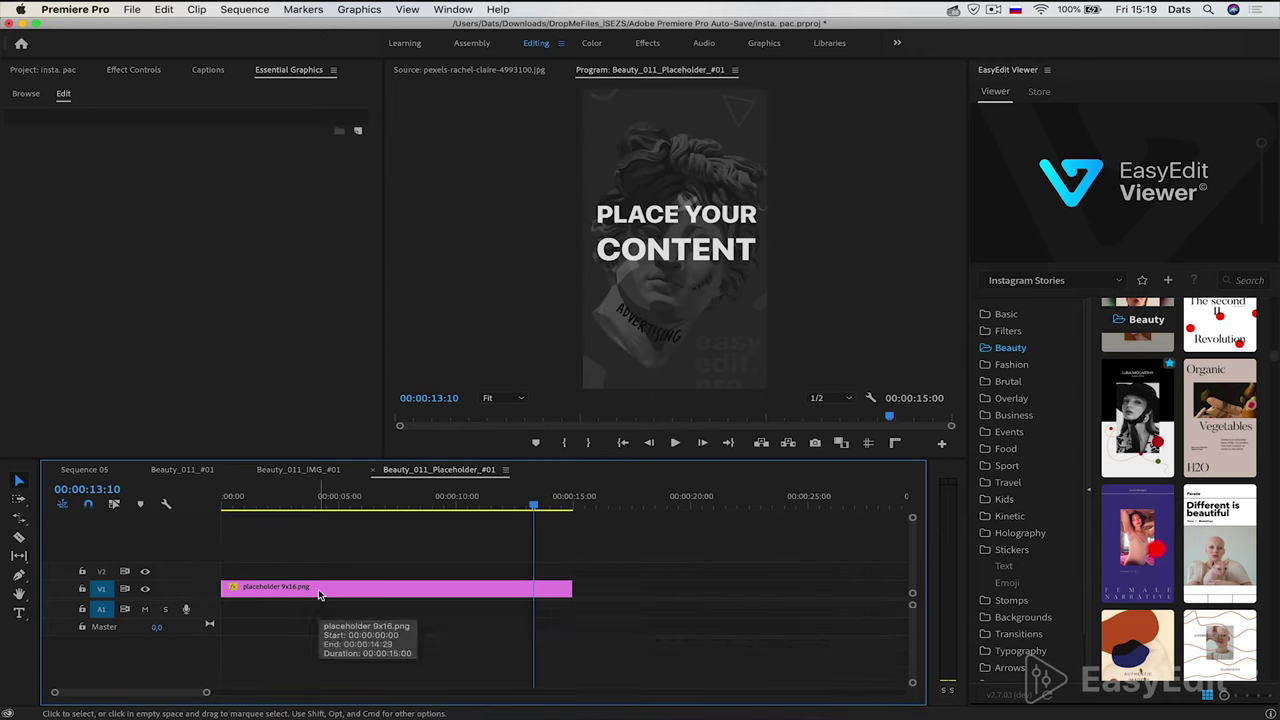
{"action": "left_click", "coordinate": [298, 469]}
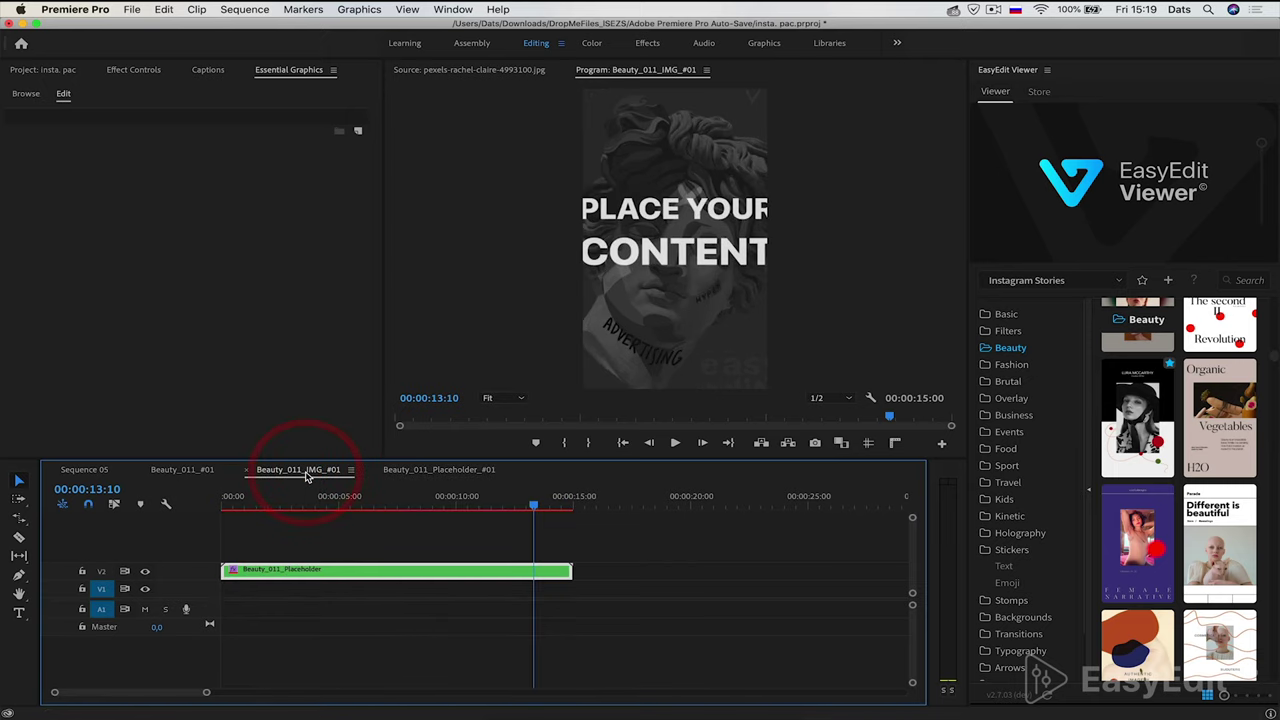
{"action": "left_click", "coordinate": [182, 469]}
{"action": "left_click", "coordinate": [84, 469]}
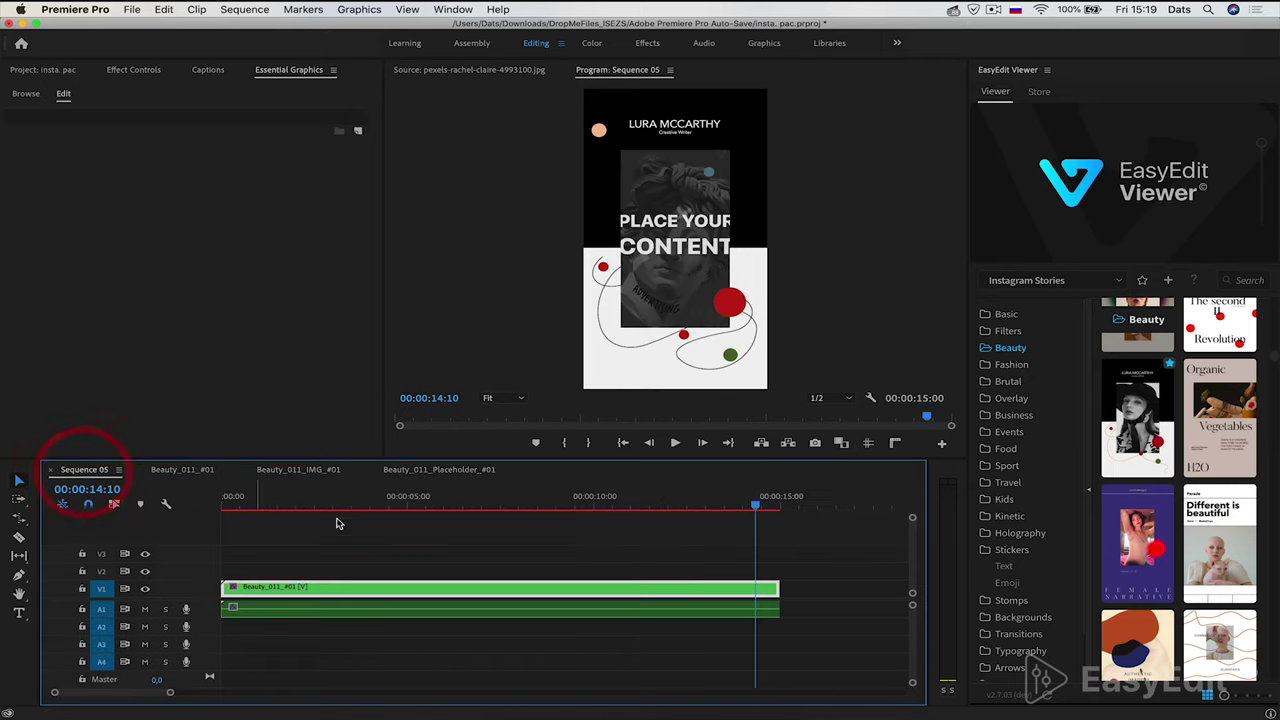
{"action": "left_click", "coordinate": [438, 469]}
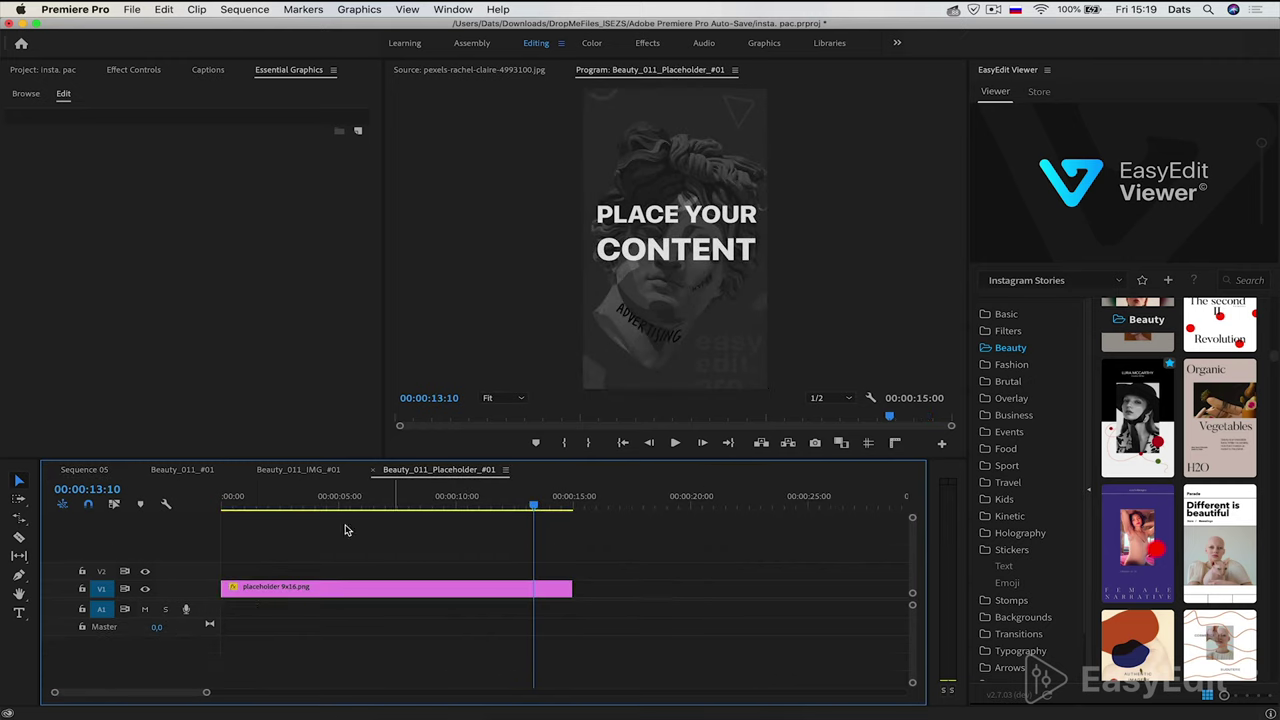
{"action": "left_click", "coordinate": [45, 70]}
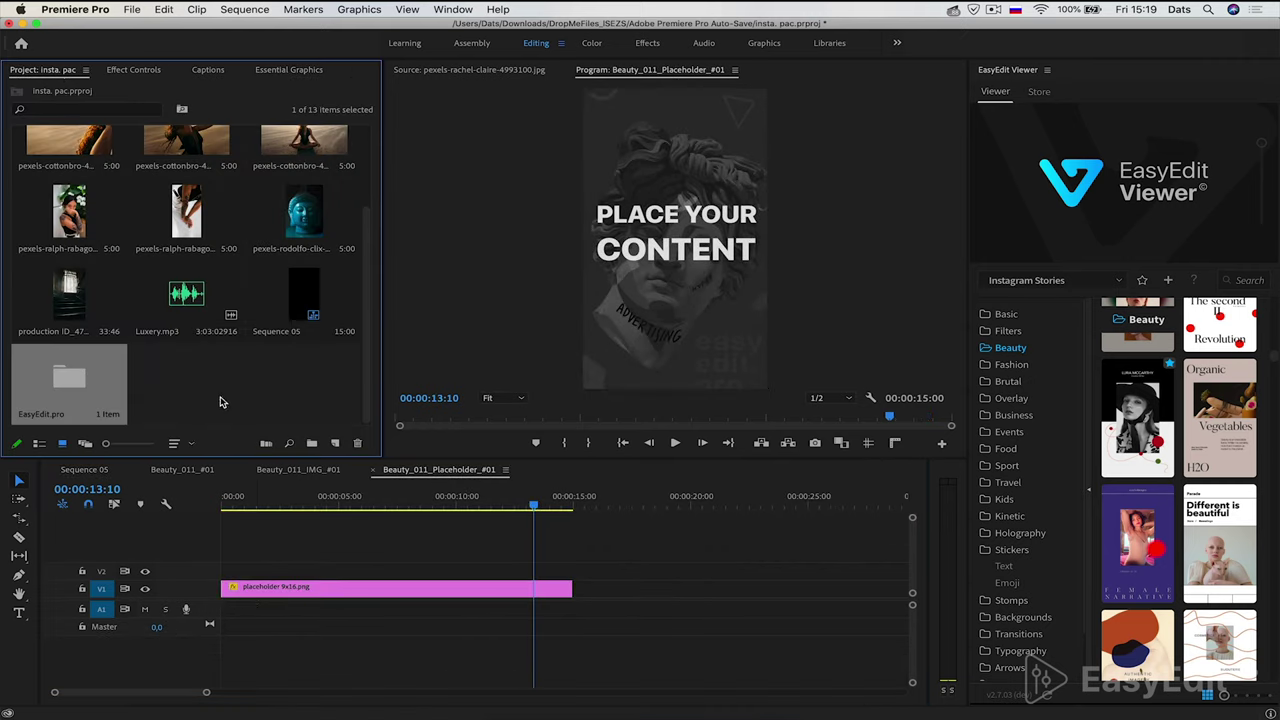
{"action": "scroll", "coordinate": [222, 402], "scroll_direction": "up", "scroll_amount": 3}
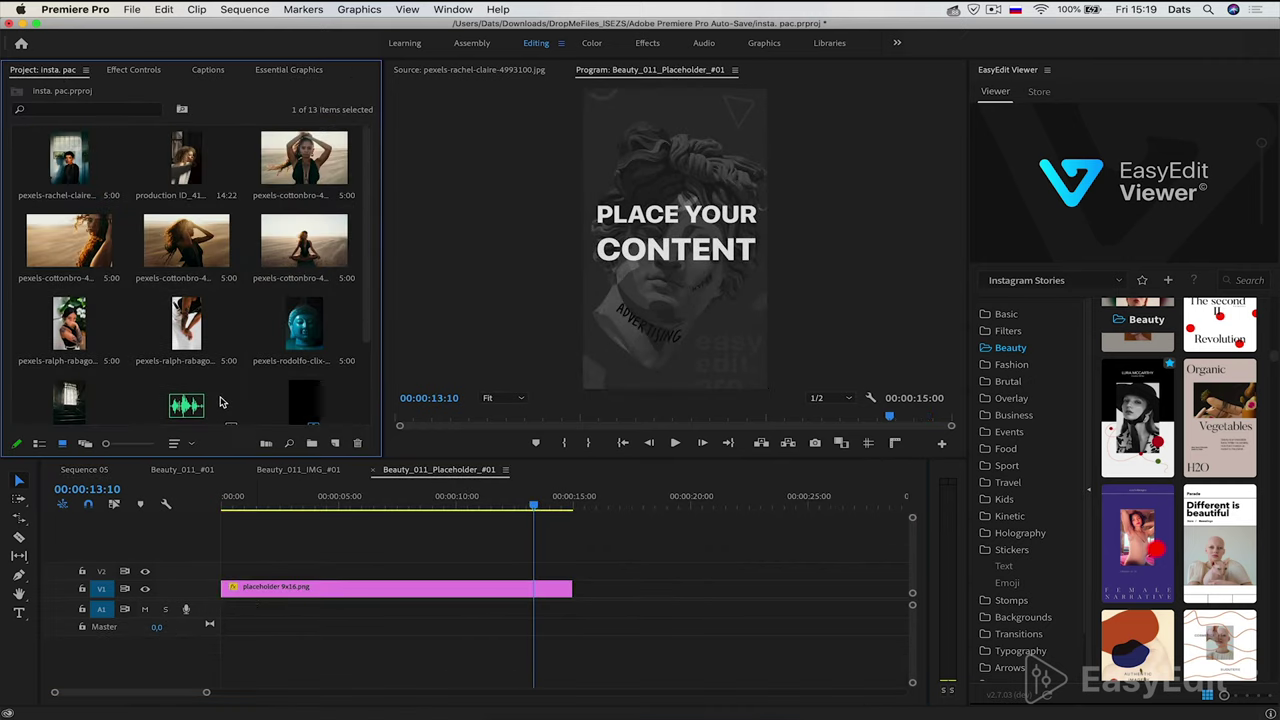
Place pexels-rachel-claire-4993100.jpg above the placeholder, match its length, and scale it to frame size
{"action": "left_click", "coordinate": [75, 165]}
{"action": "left_click_drag", "start_coordinate": [75, 165], "coordinate": [212, 577]}
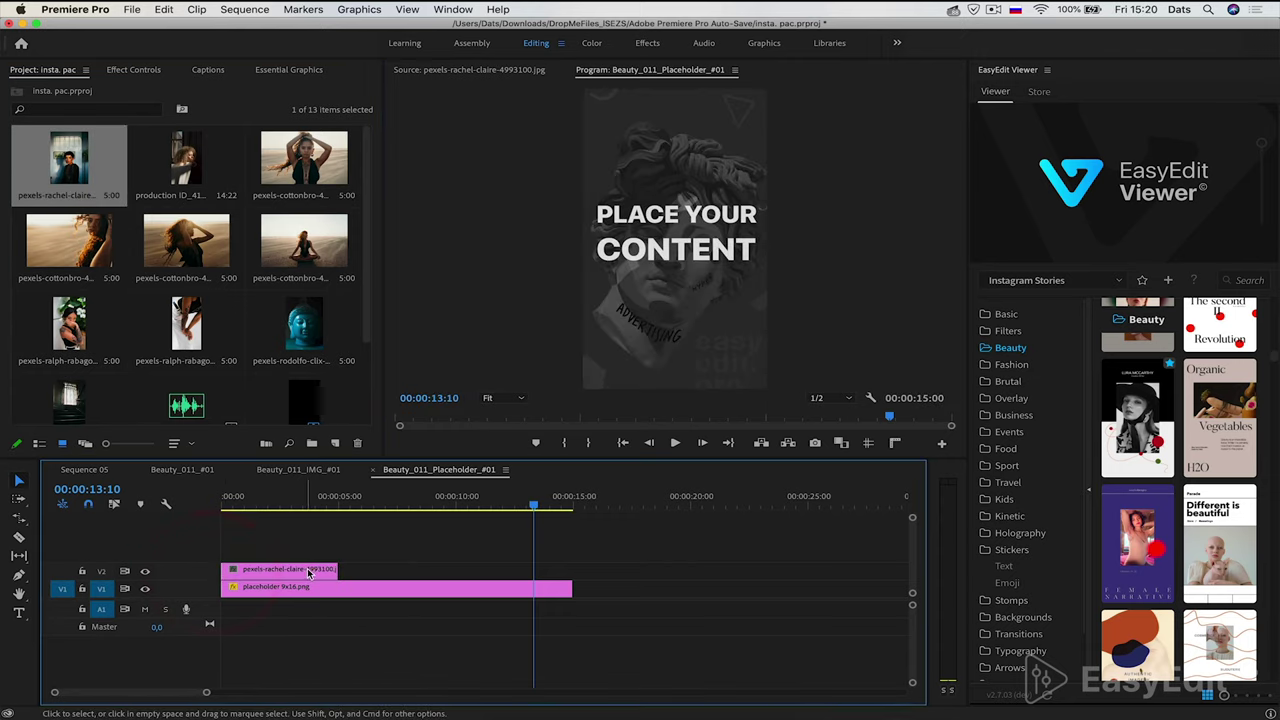
{"action": "left_click_drag", "start_coordinate": [337, 570], "coordinate": [571, 571]}
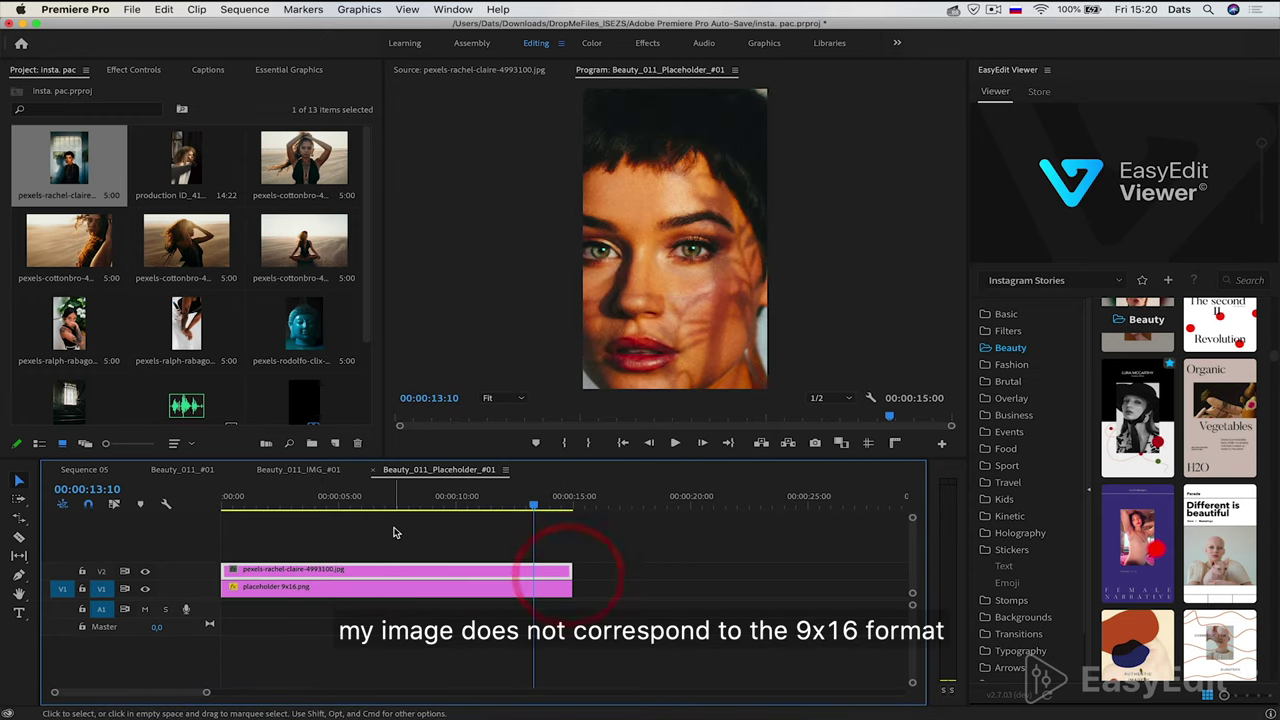
{"action": "right_click", "coordinate": [482, 573]}
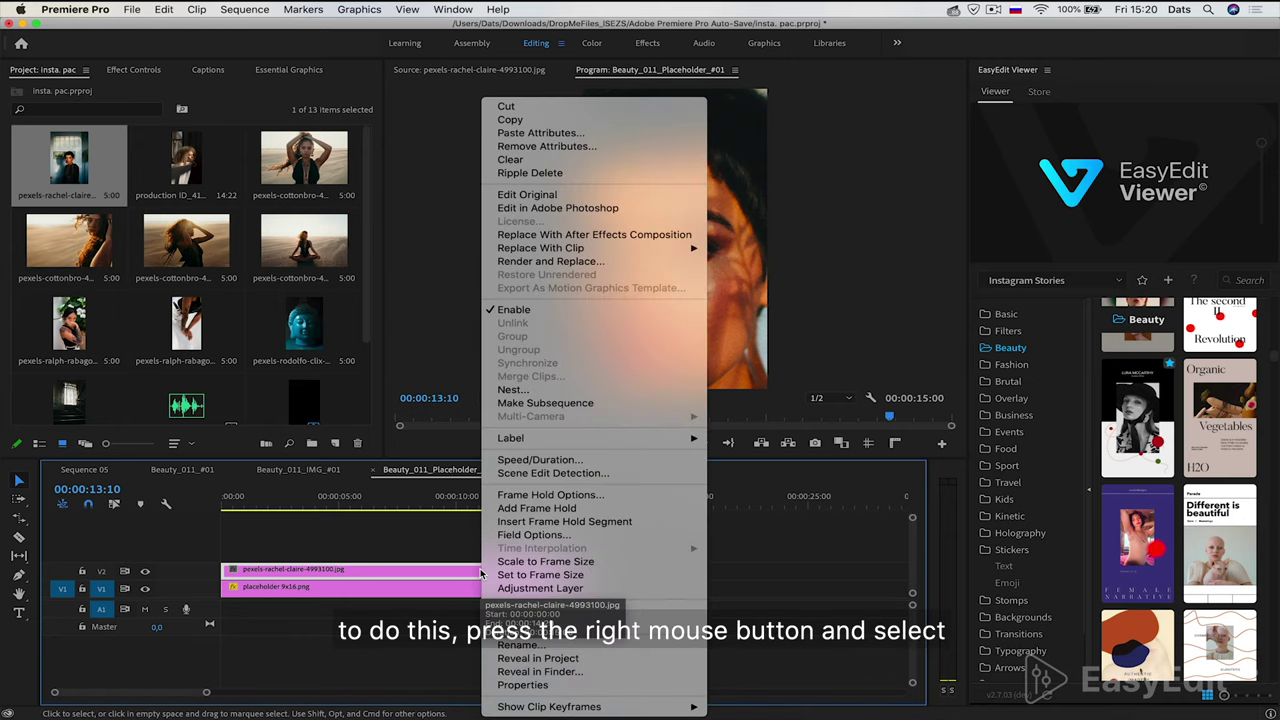
{"action": "left_click", "coordinate": [545, 561]}
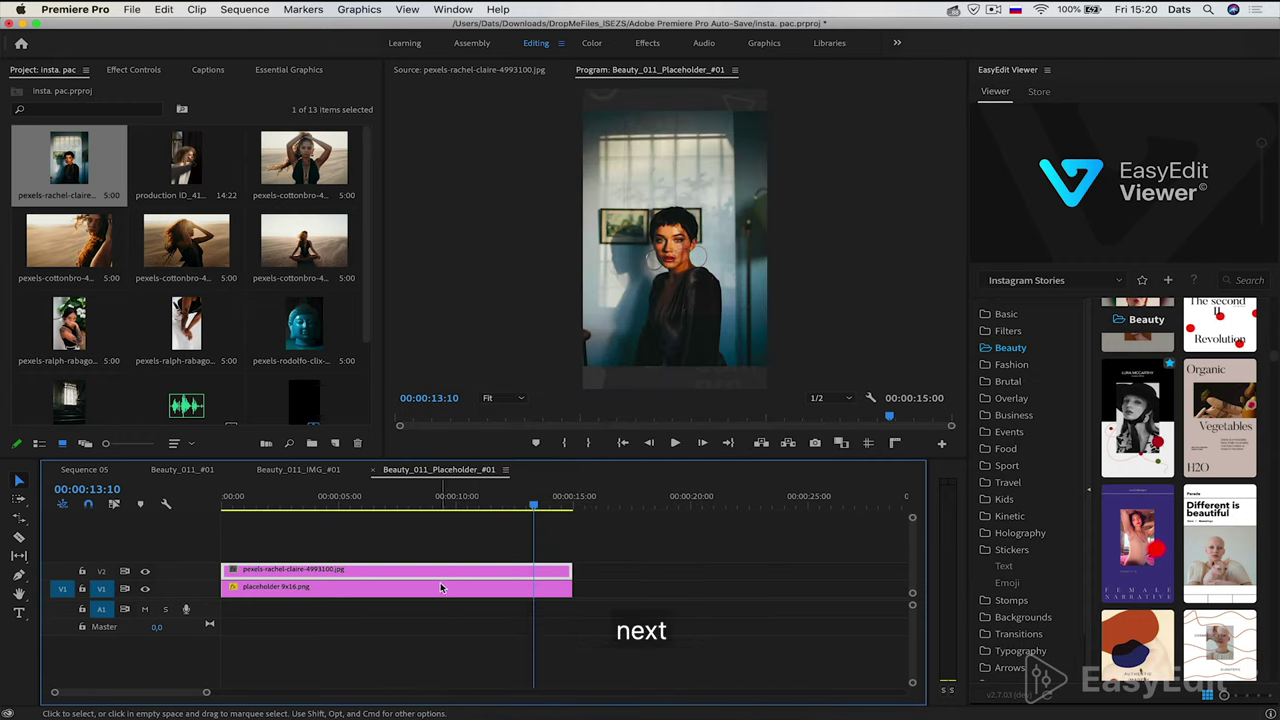
Enlarge the photo to fill the vertical frame, nudge it up, and delete the placeholder 9x16.png clip
{"action": "left_click", "coordinate": [118, 71]}
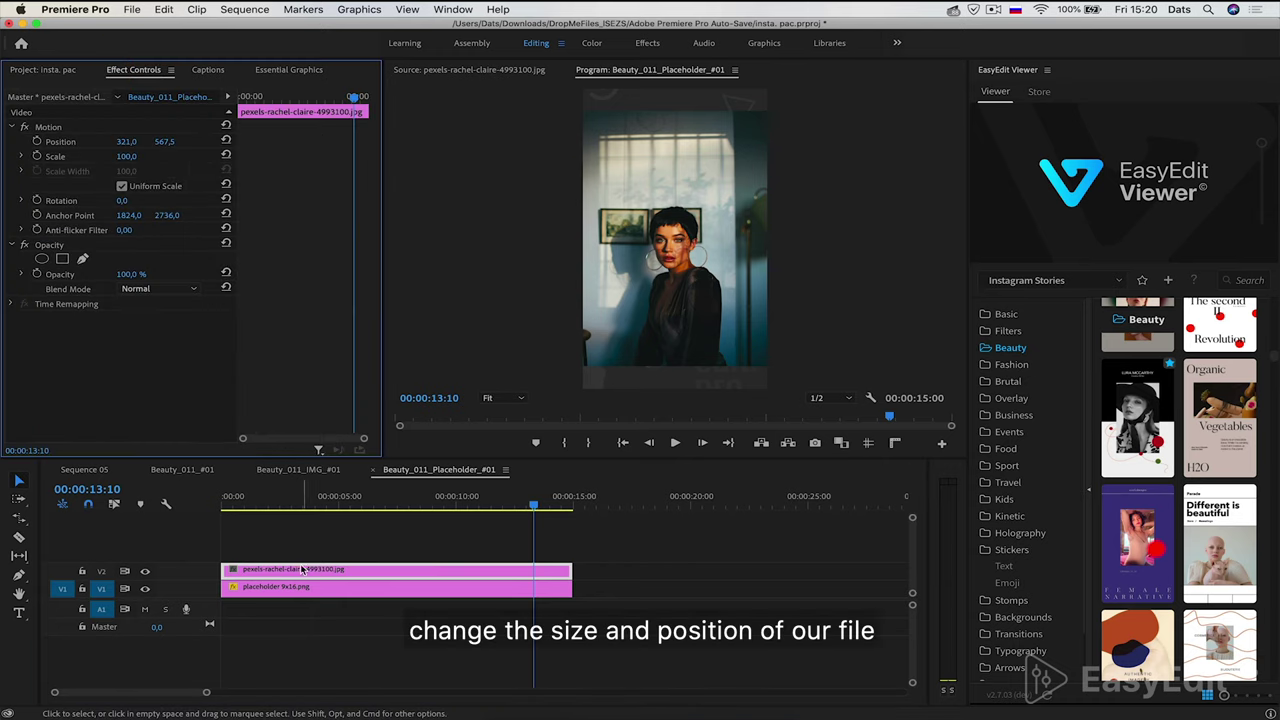
{"action": "left_click_drag", "start_coordinate": [126, 156], "coordinate": [161, 156]}
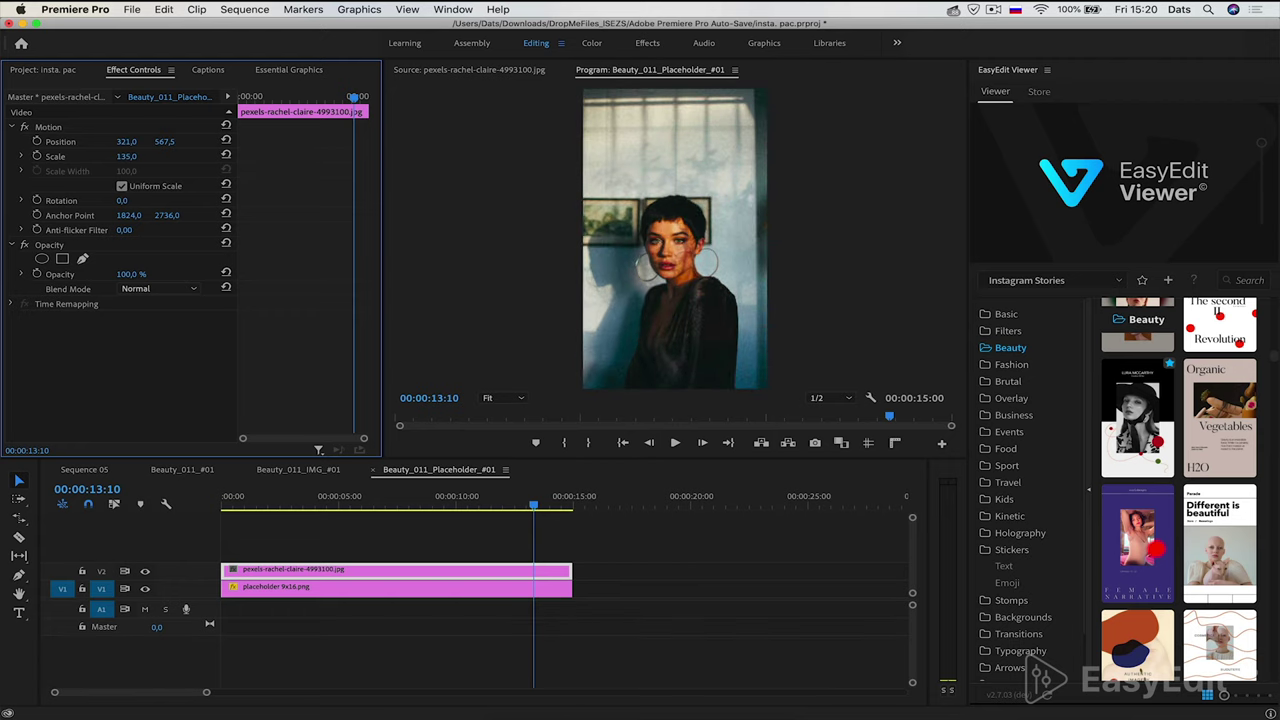
{"action": "key", "text": "Home"}
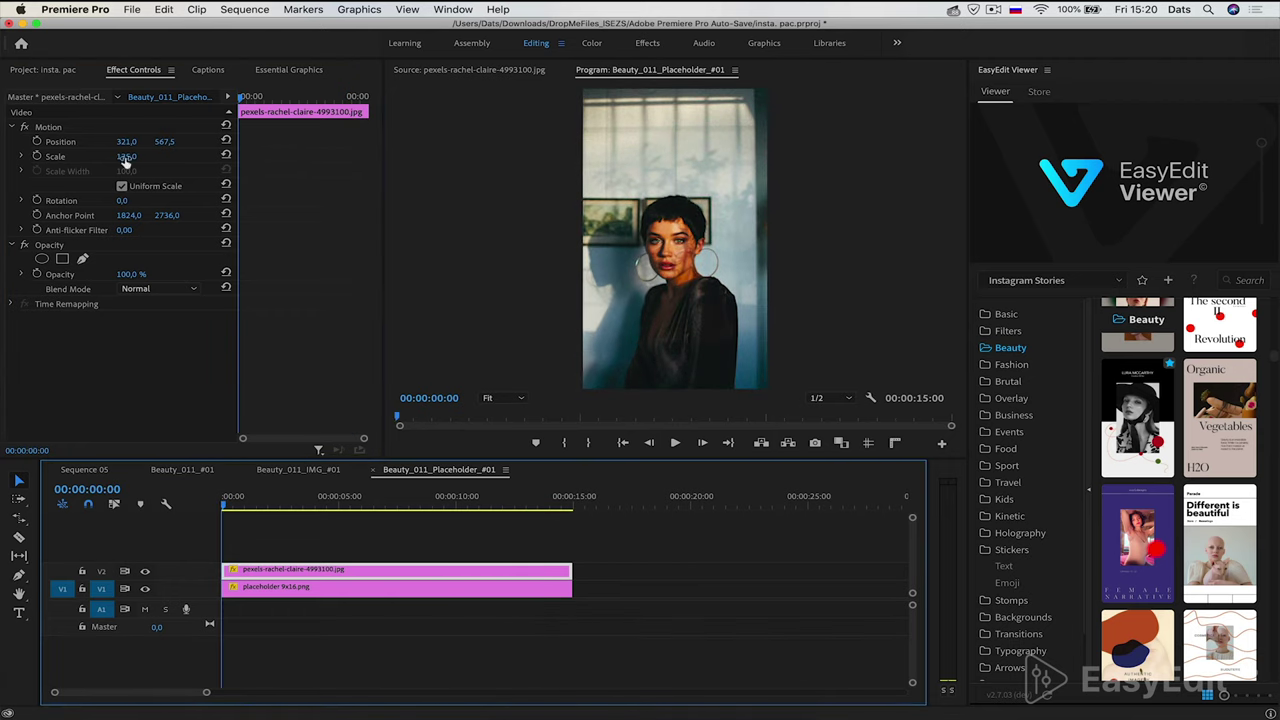
{"action": "mouse_move", "coordinate": [160, 143]}
{"action": "left_mouse_down"}
{"action": "mouse_move", "coordinate": [144, 168]}
{"action": "mouse_move", "coordinate": [138, 157]}
{"action": "mouse_move", "coordinate": [171, 142]}
{"action": "left_mouse_up"}
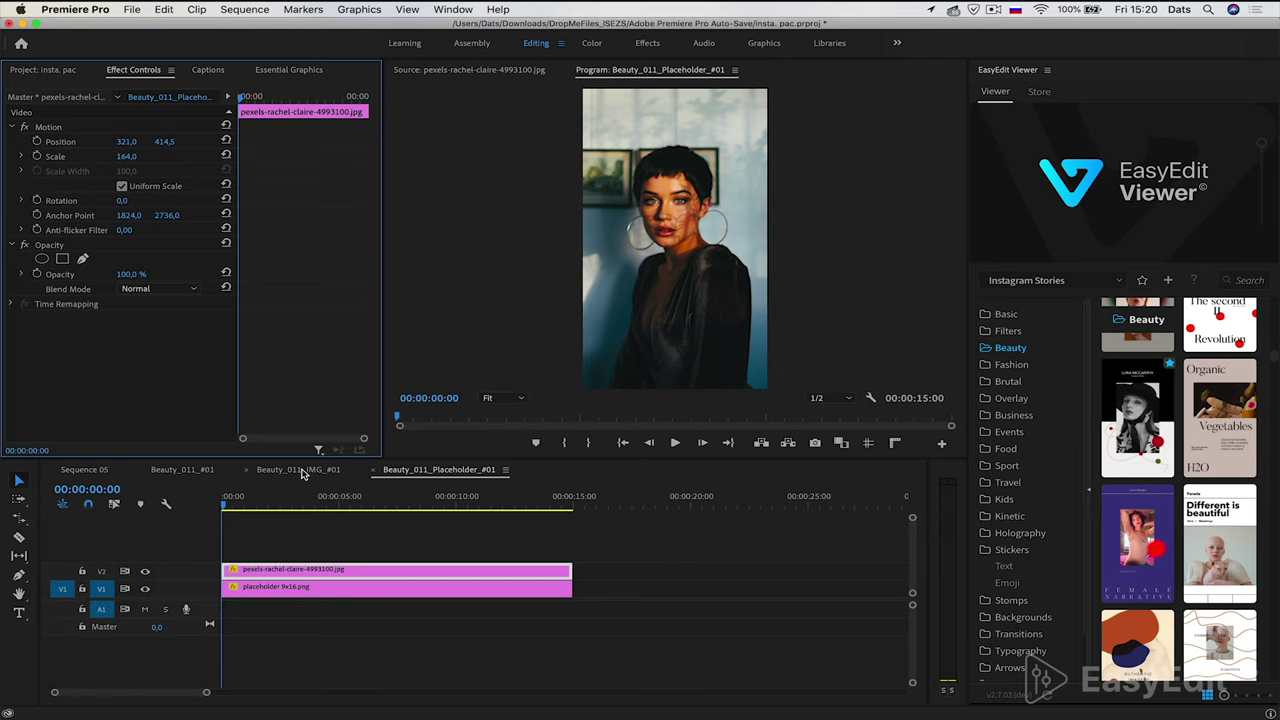
{"action": "left_click", "coordinate": [266, 590]}
{"action": "key", "text": "Delete"}
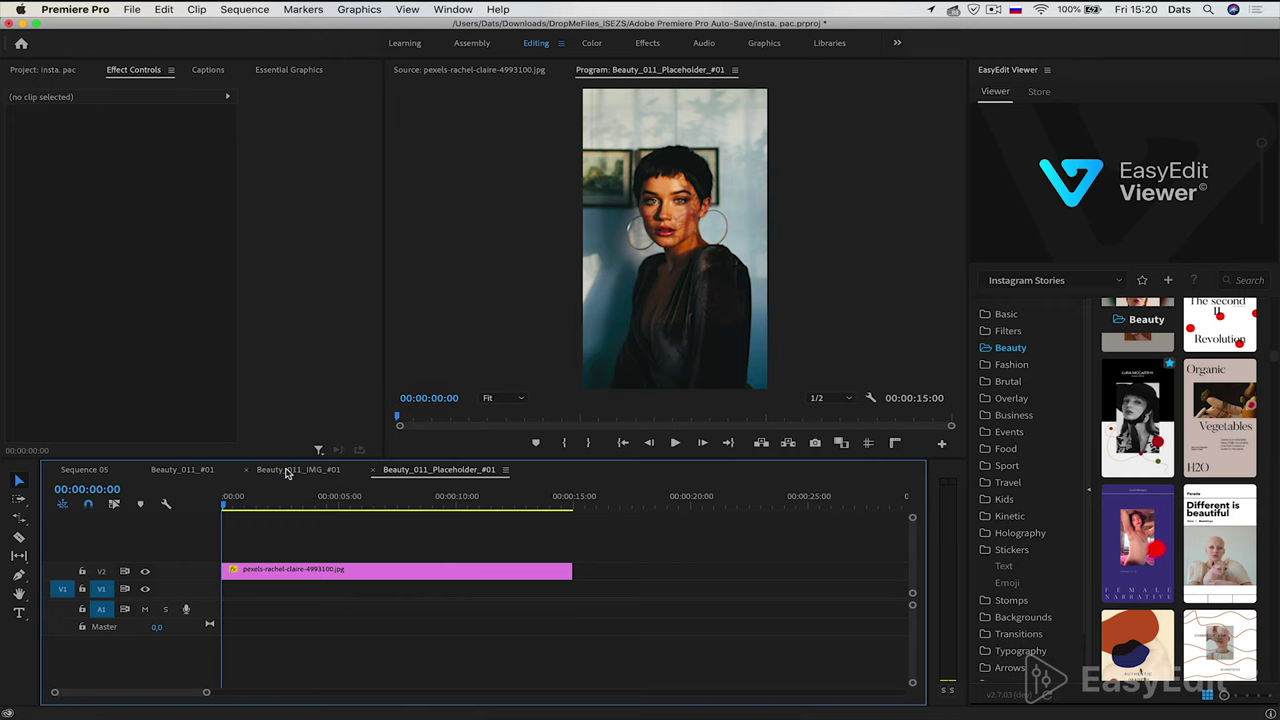
Switch the timeline from the Beauty_011 sequences back to Sequence 05
{"action": "left_click", "coordinate": [287, 470]}
{"action": "left_click", "coordinate": [185, 470]}
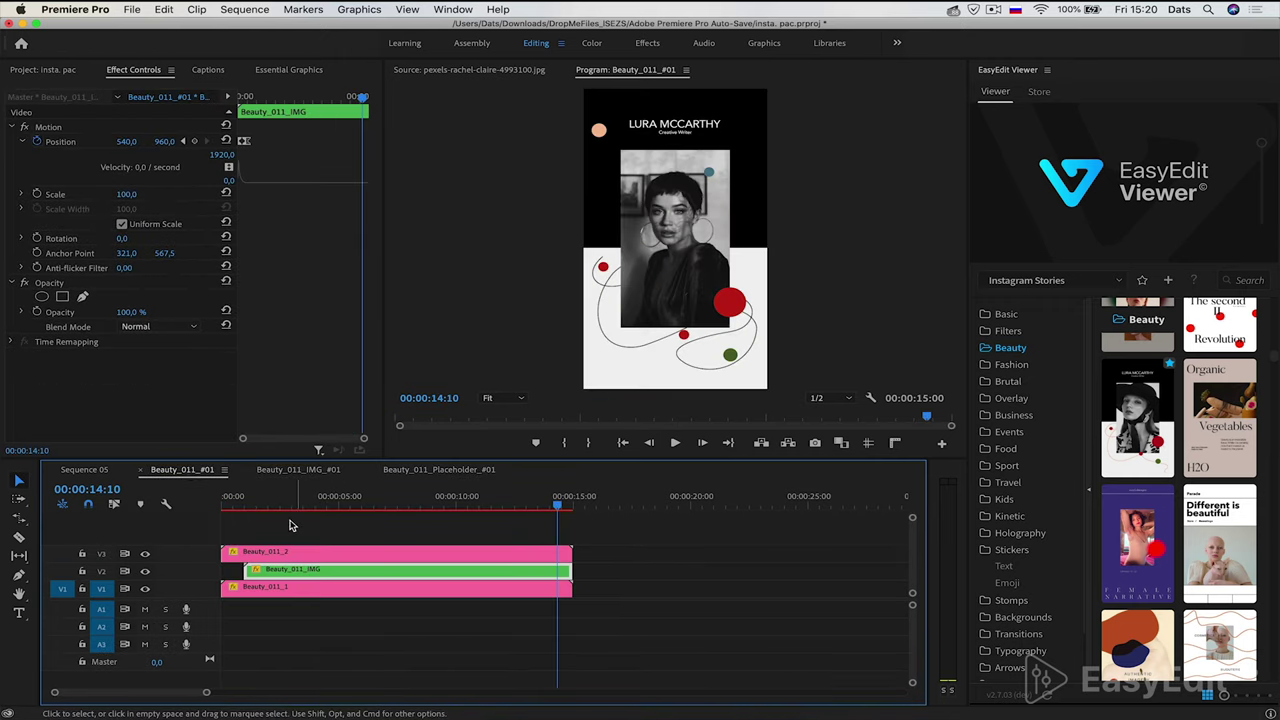
{"action": "left_click", "coordinate": [83, 474]}
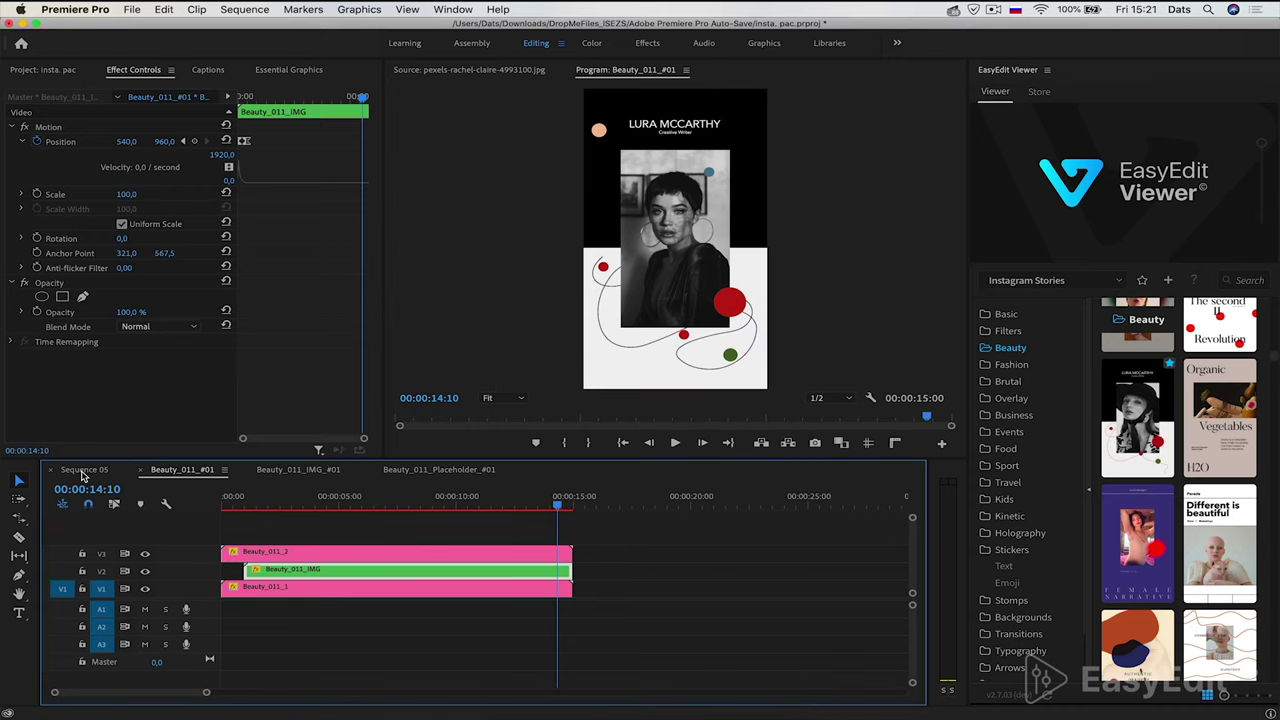
{"action": "left_click", "coordinate": [83, 470]}
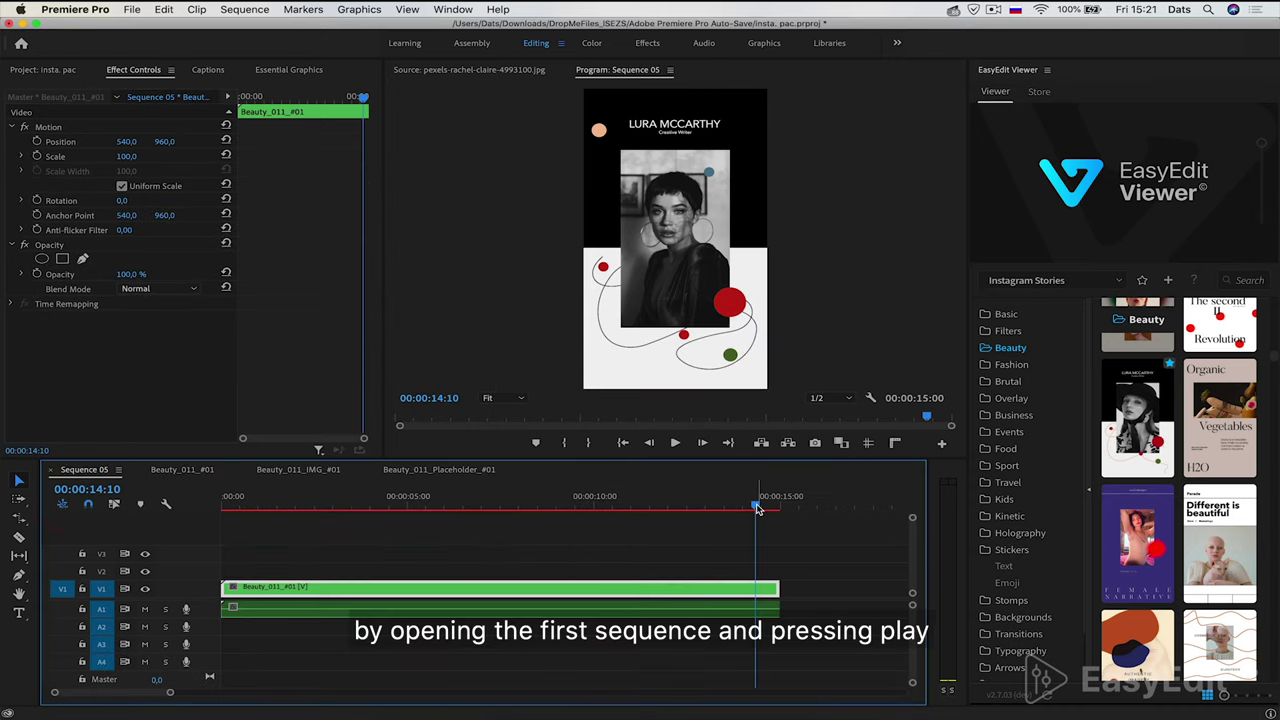
Play Sequence 05 from the start to confirm the portrait appears in the story
{"action": "left_click", "coordinate": [227, 511]}
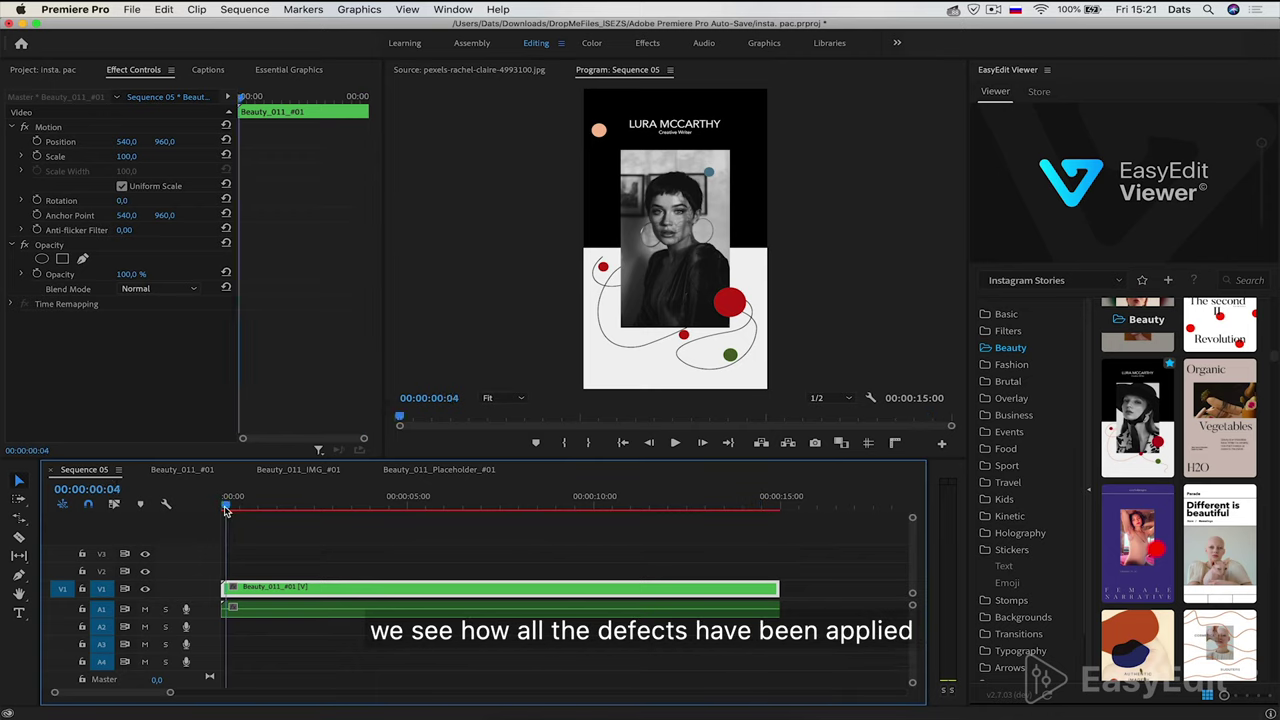
{"action": "left_click", "coordinate": [212, 511]}
{"action": "key", "text": "space"}
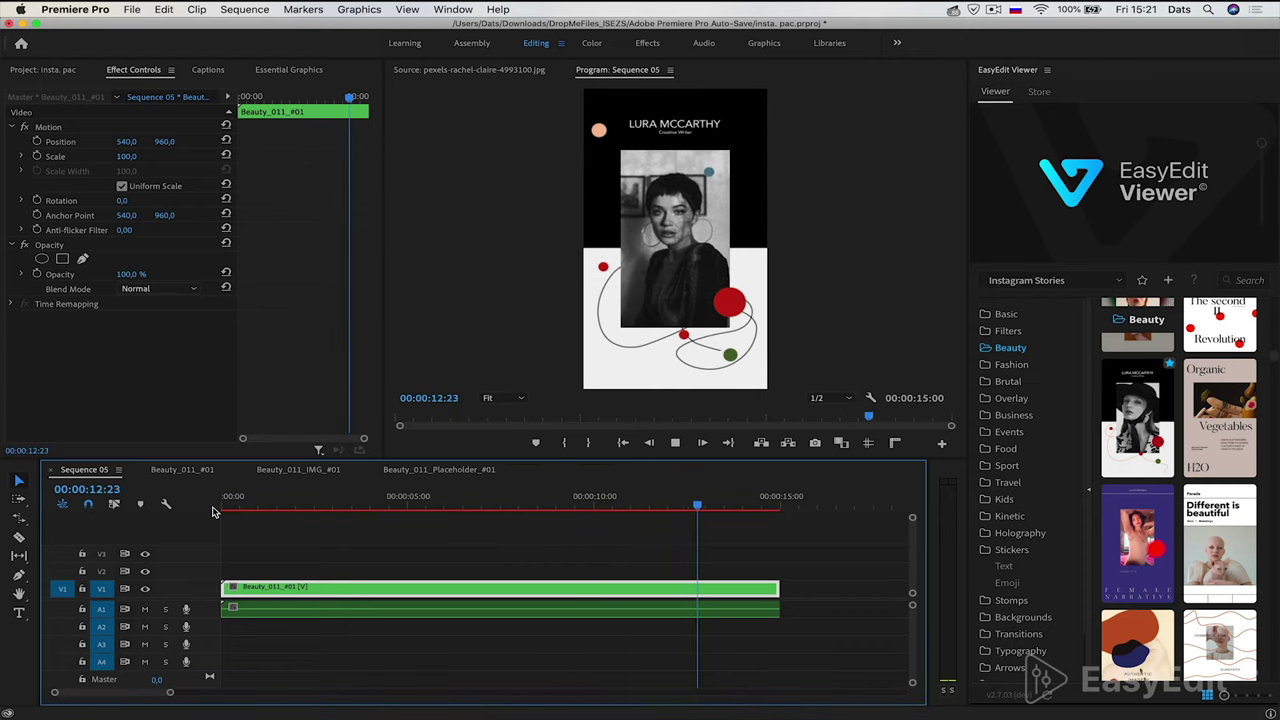
{"action": "key", "text": "space"}
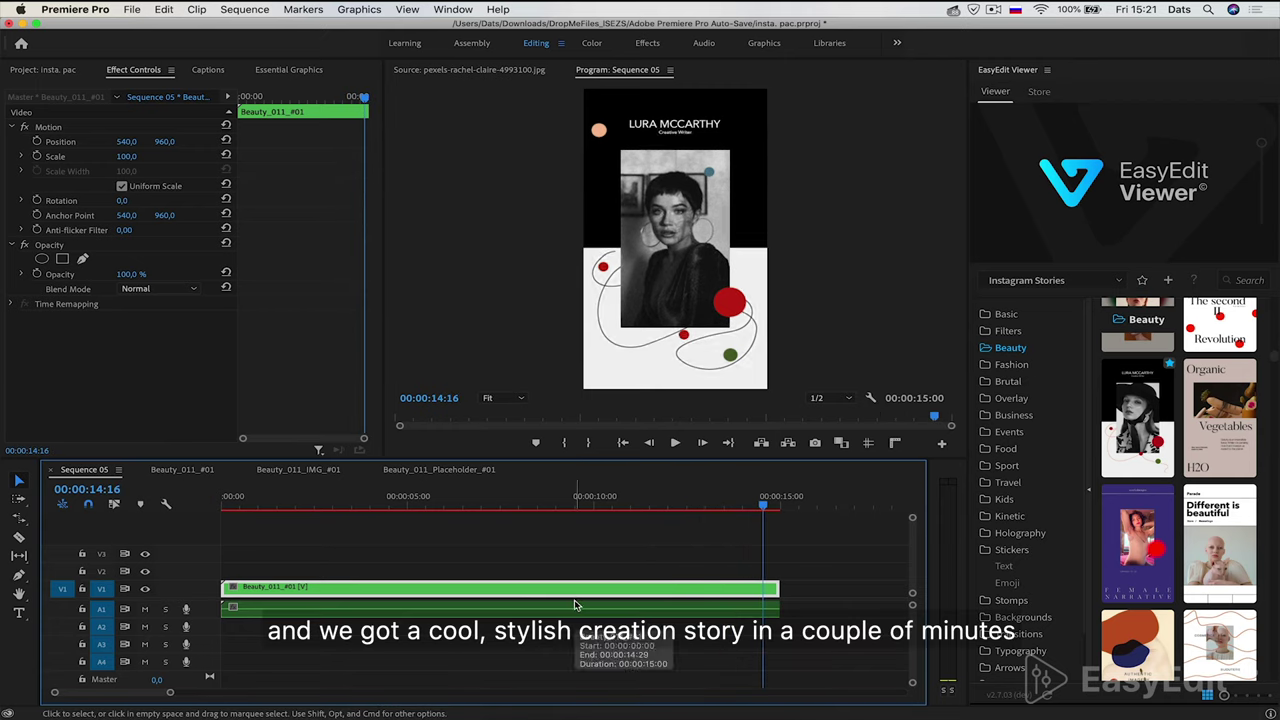
{"action": "left_click", "coordinate": [130, 9]}
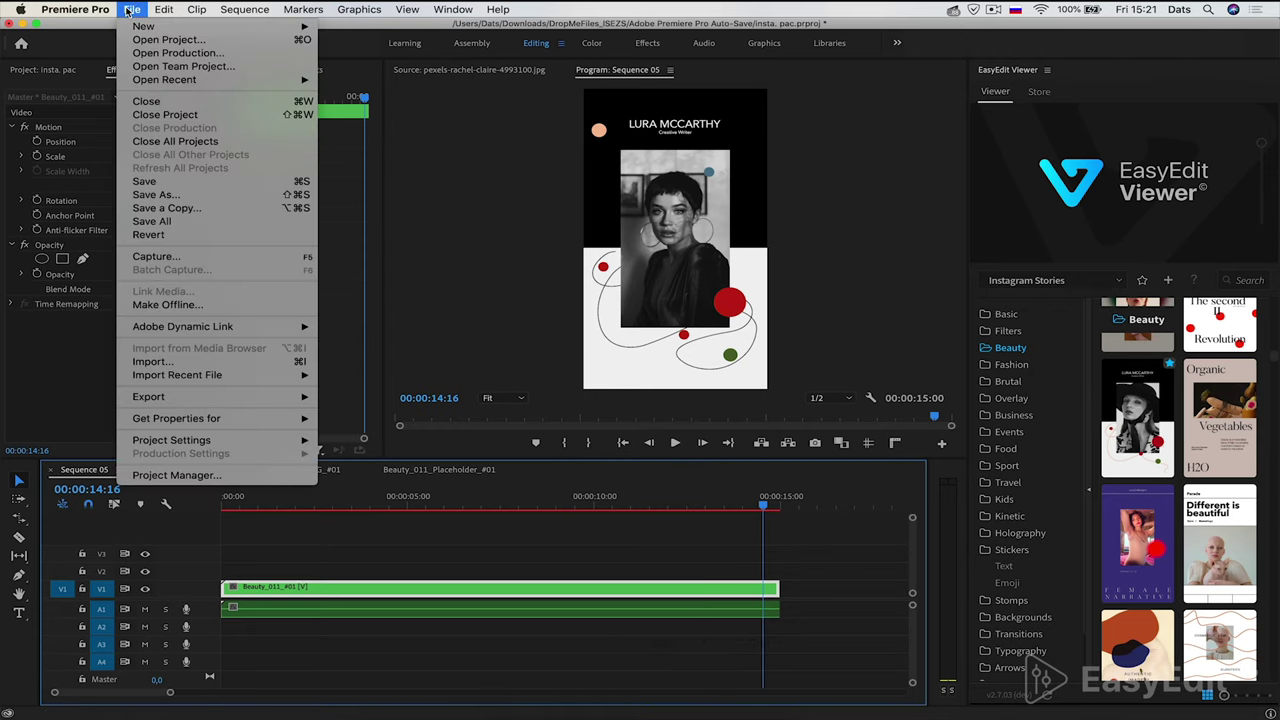
{"action": "mouse_move", "coordinate": [265, 400]}
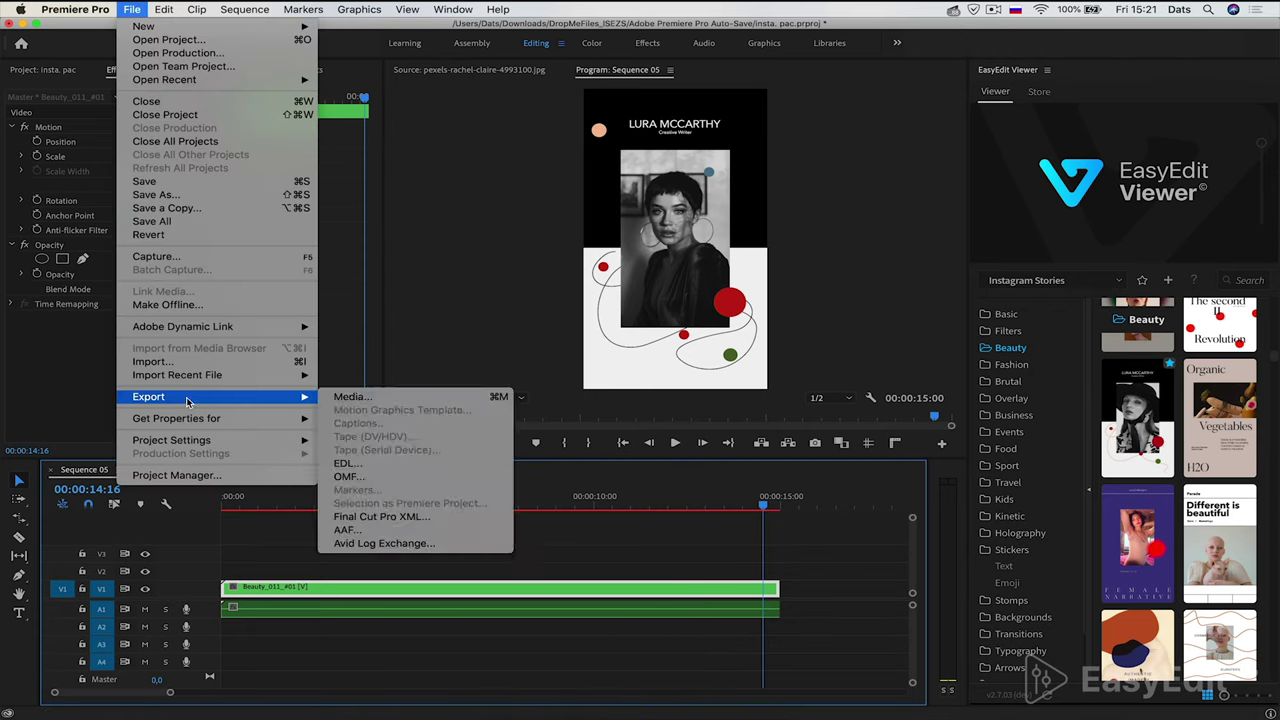
{"action": "left_click", "coordinate": [338, 400]}
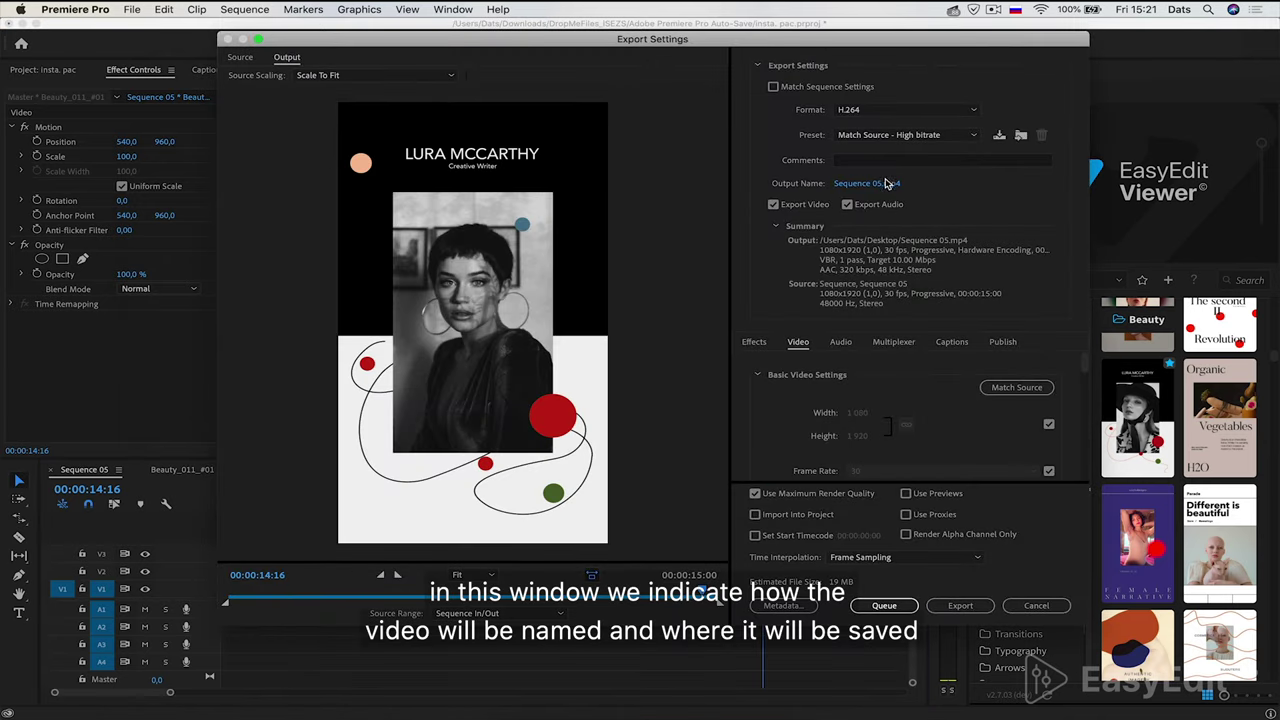
{"action": "left_click", "coordinate": [857, 185]}
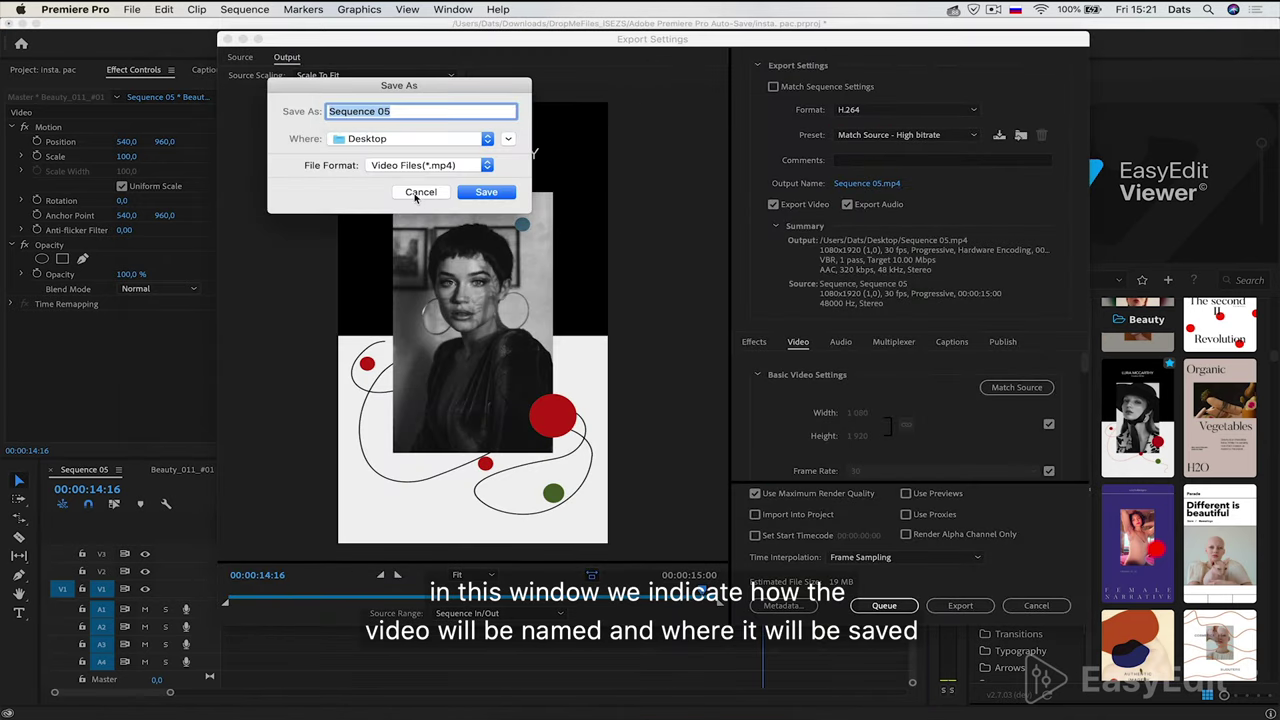
{"action": "left_click", "coordinate": [416, 194]}
{"action": "scroll", "coordinate": [880, 428], "scroll_direction": "down", "scroll_amount": 5}
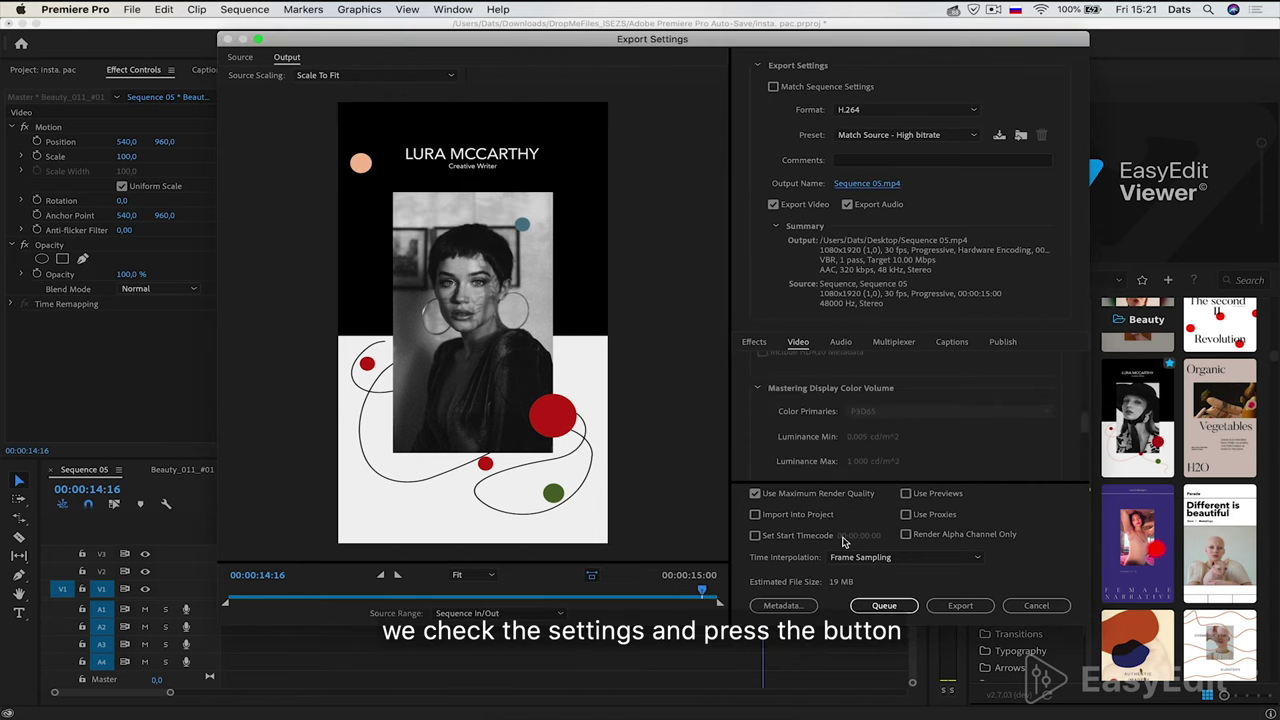
{"action": "left_click", "coordinate": [983, 611]}
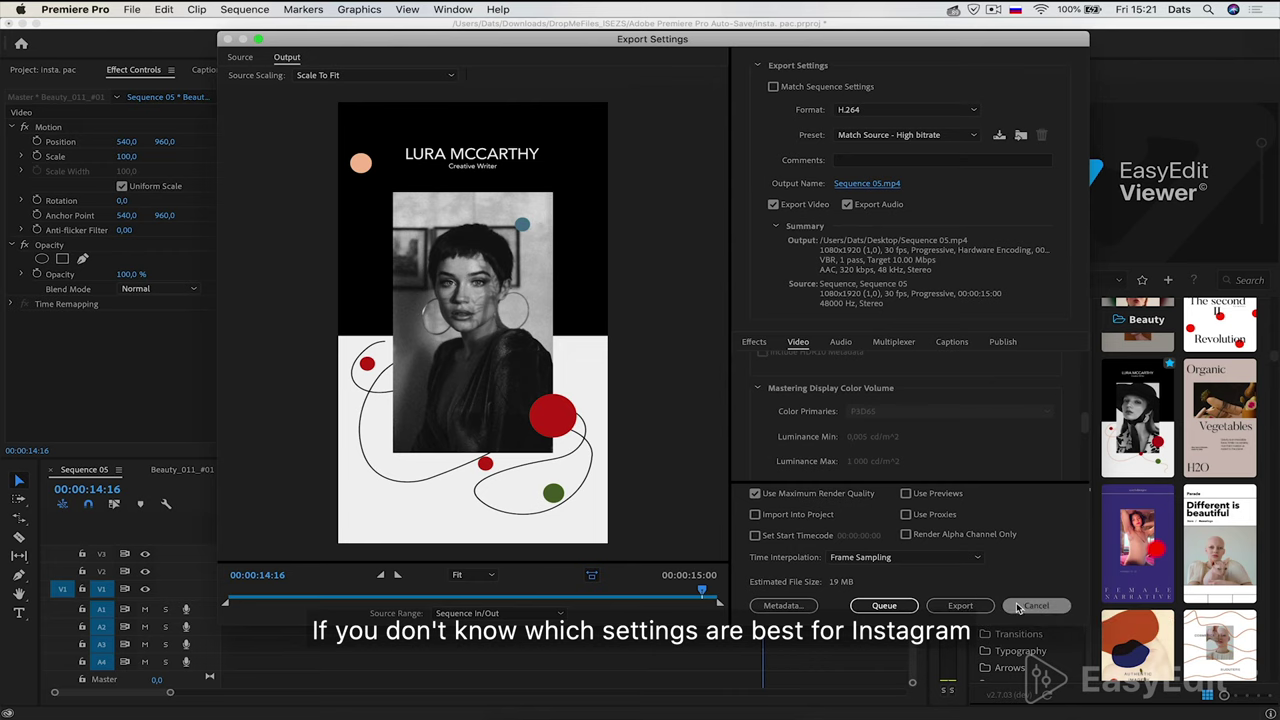
{"action": "left_click", "coordinate": [1018, 607]}
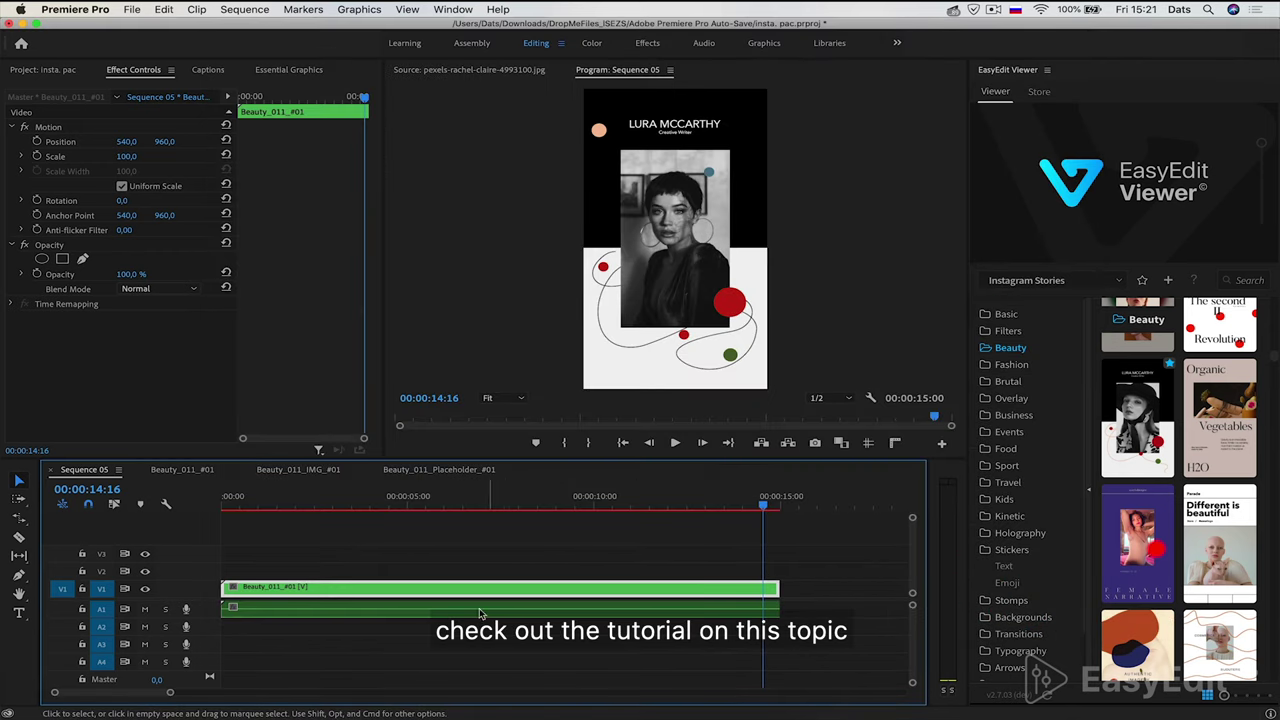
{"action": "key", "text": "minus"}
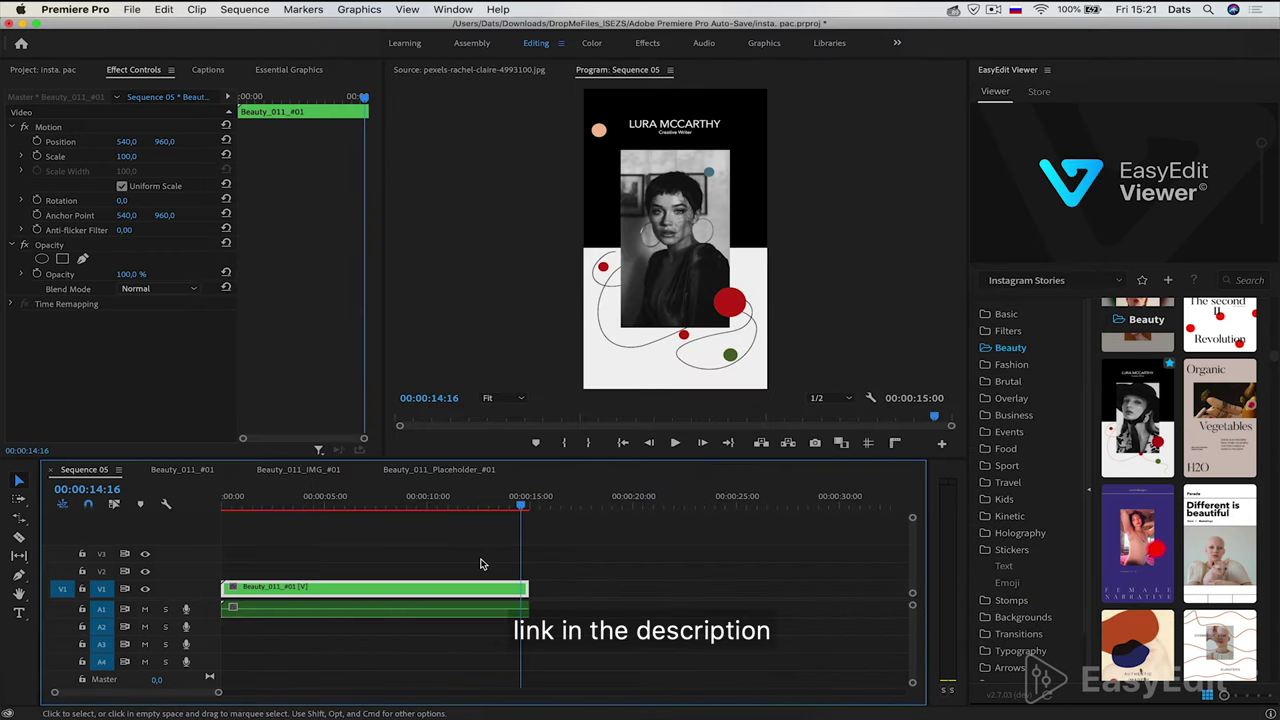
Clear Sequence 05's clips and import the Business 015 'Make love. Not war.' template, previewing it
{"action": "left_click_drag", "start_coordinate": [600, 638], "coordinate": [319, 572]}
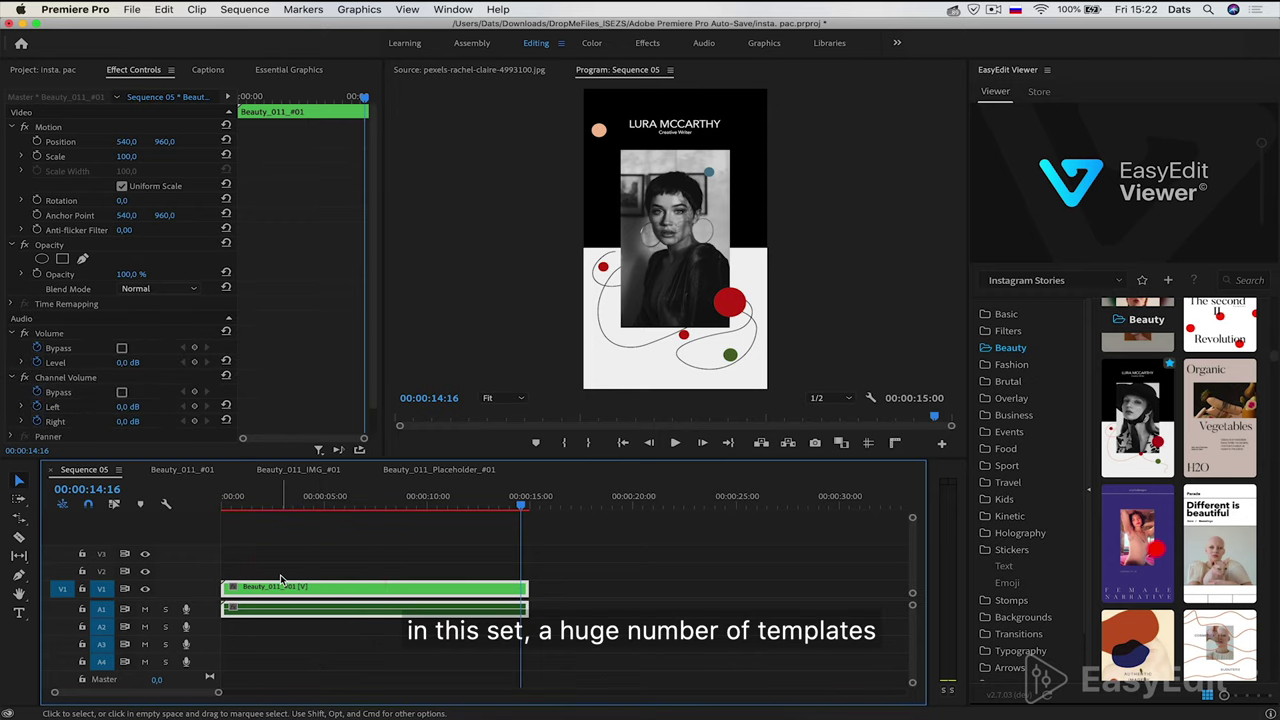
{"action": "key", "text": "Delete"}
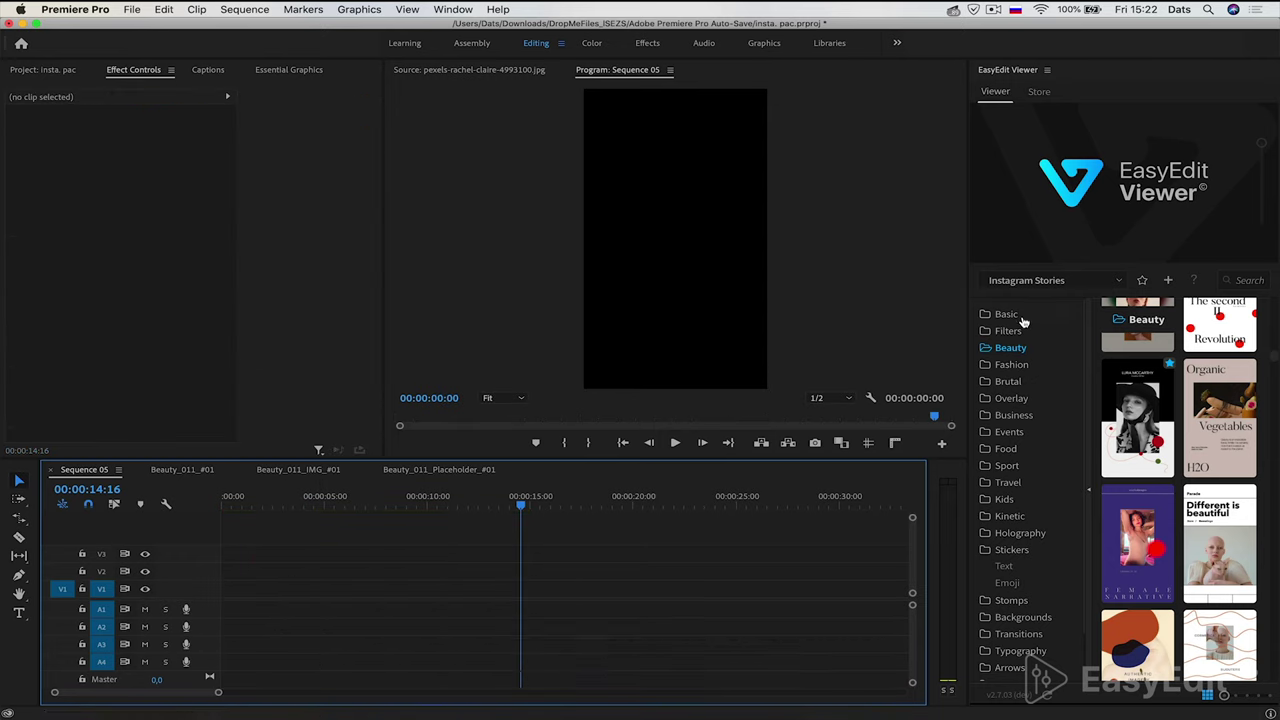
{"action": "left_click", "coordinate": [1014, 415]}
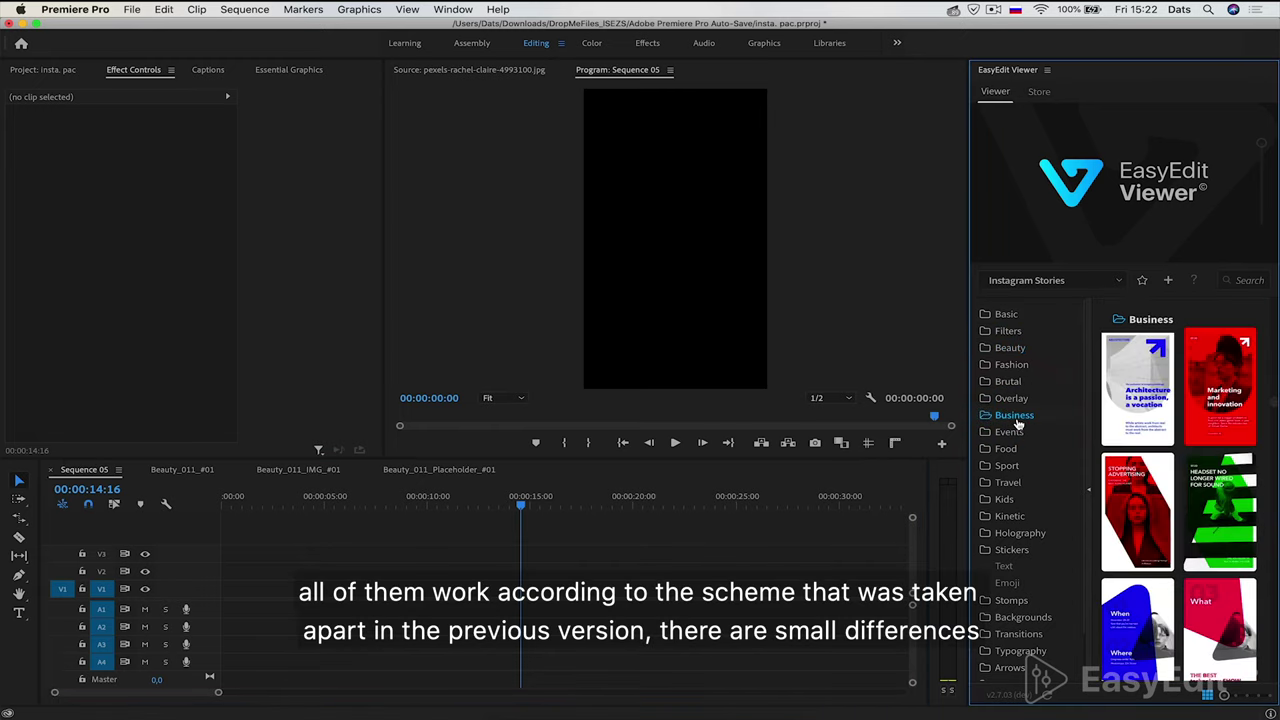
{"action": "scroll", "coordinate": [1183, 511], "scroll_direction": "down", "scroll_amount": 5}
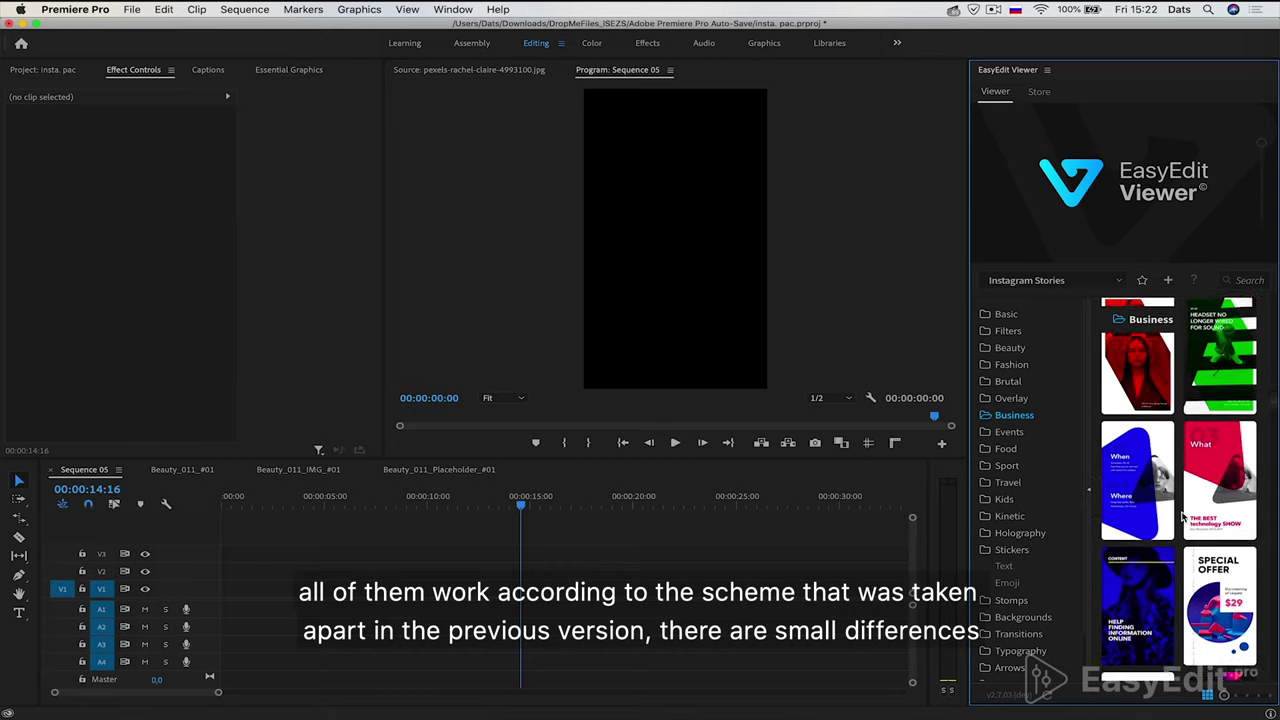
{"action": "scroll", "coordinate": [1183, 516], "scroll_direction": "down", "scroll_amount": 5}
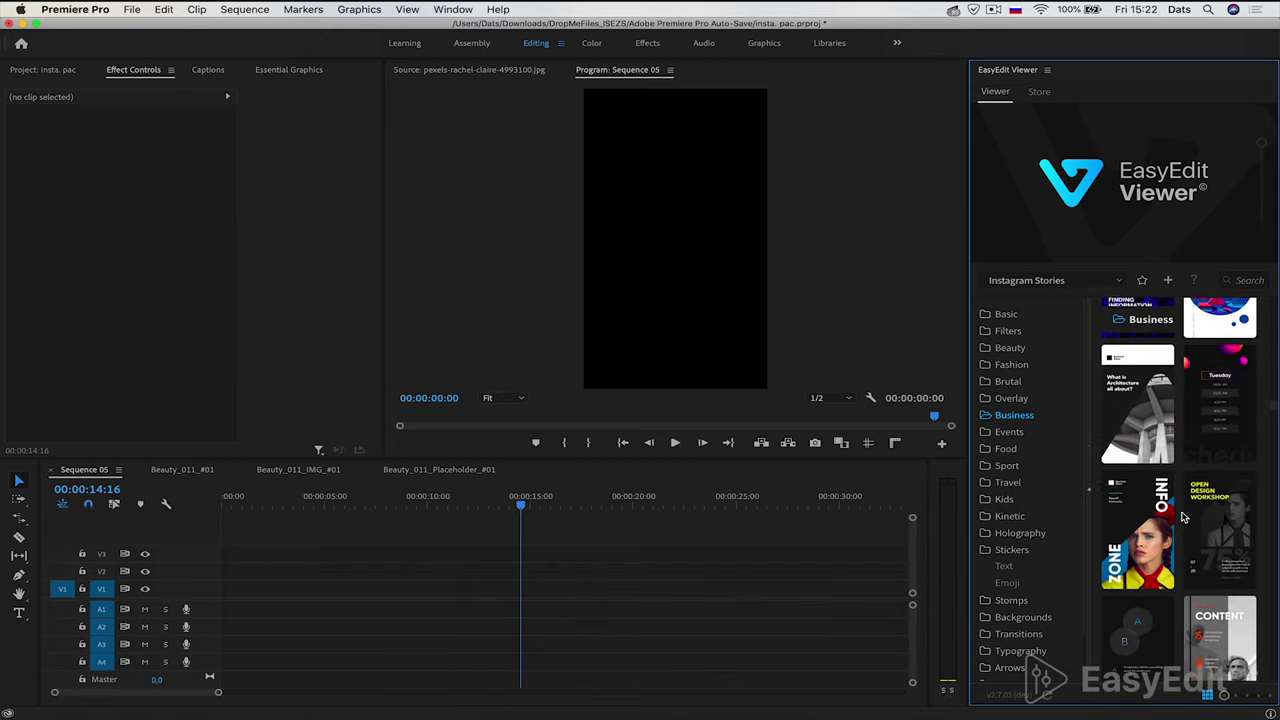
{"action": "scroll", "coordinate": [1183, 516], "scroll_direction": "down", "scroll_amount": 2}
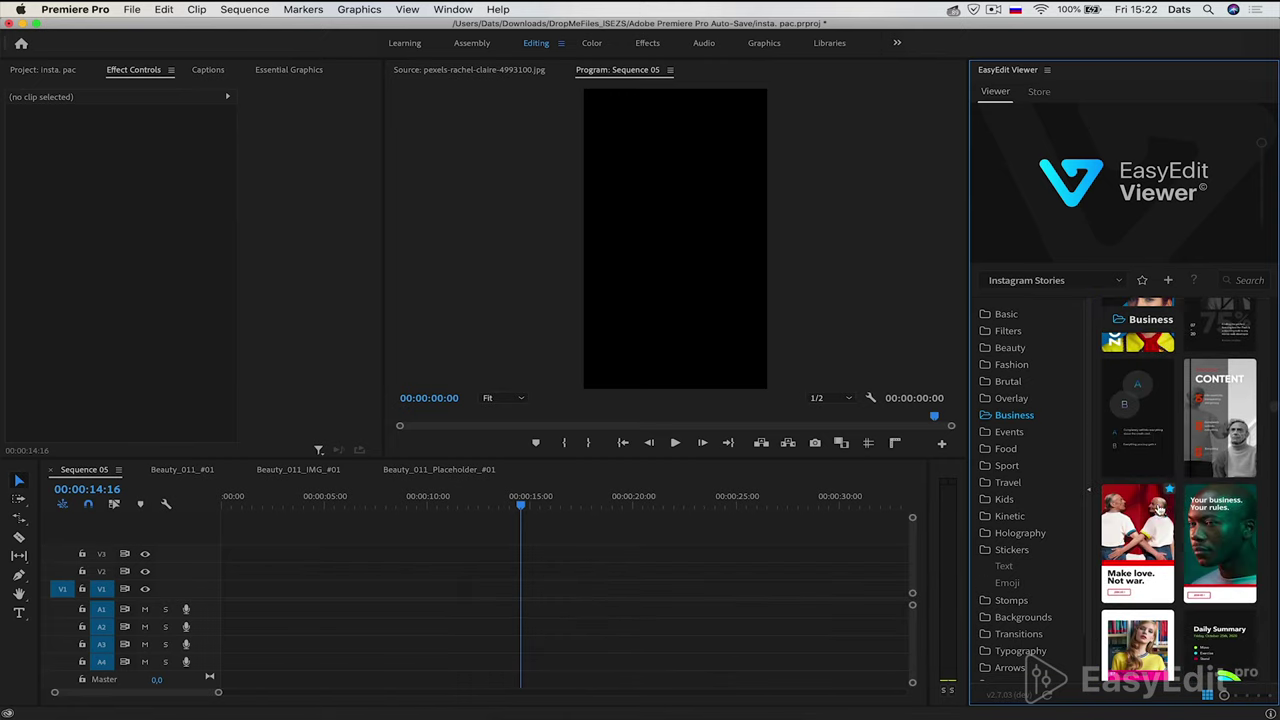
{"action": "mouse_move", "coordinate": [1156, 514]}
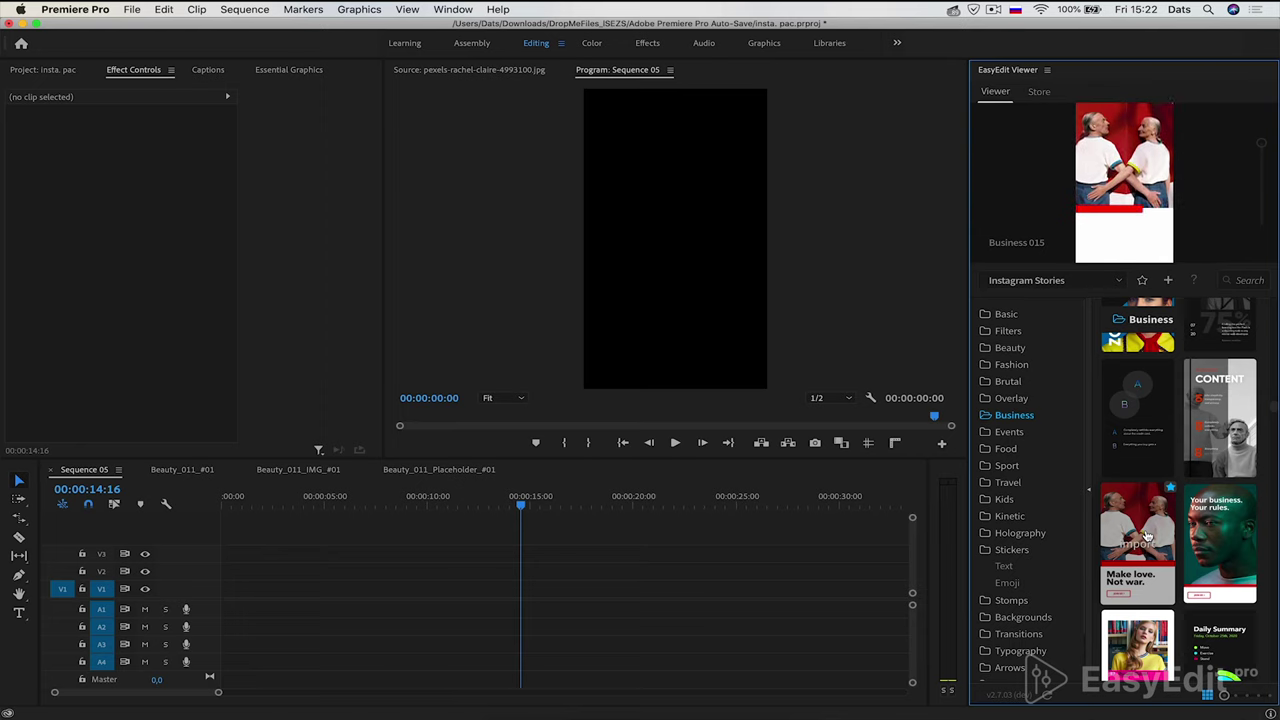
{"action": "left_click", "coordinate": [1147, 537]}
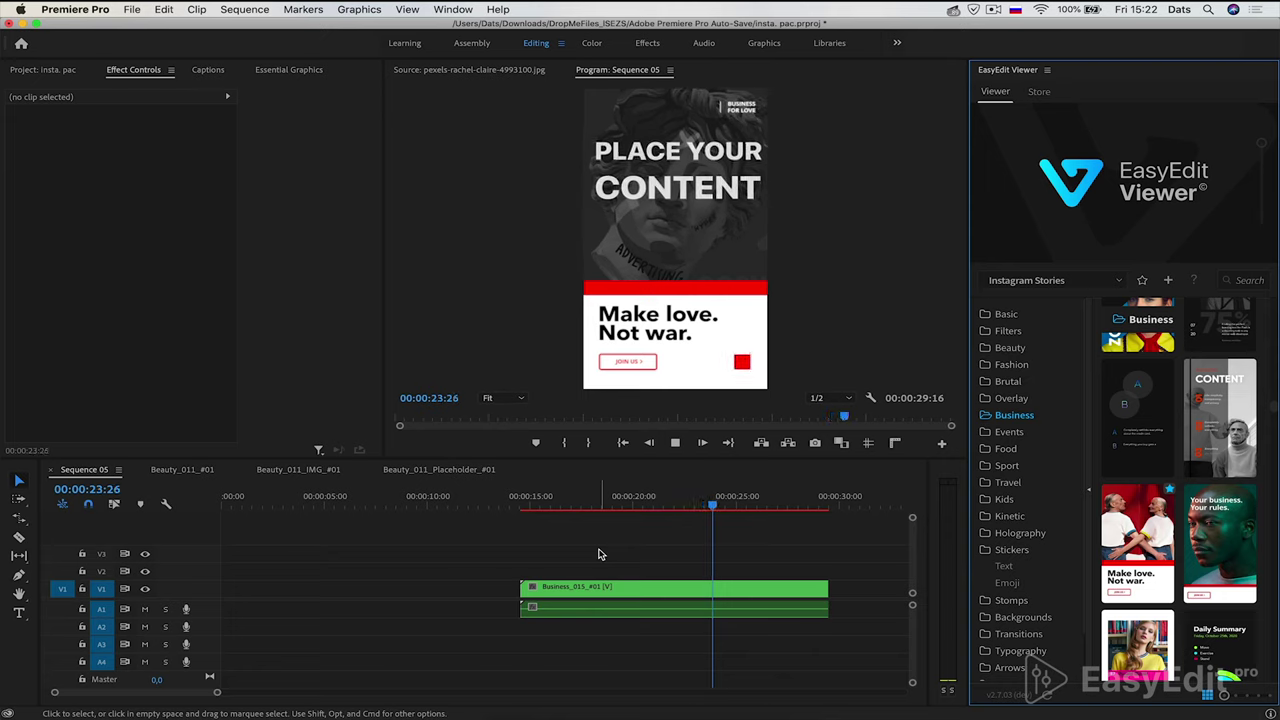
{"action": "key", "text": "space"}
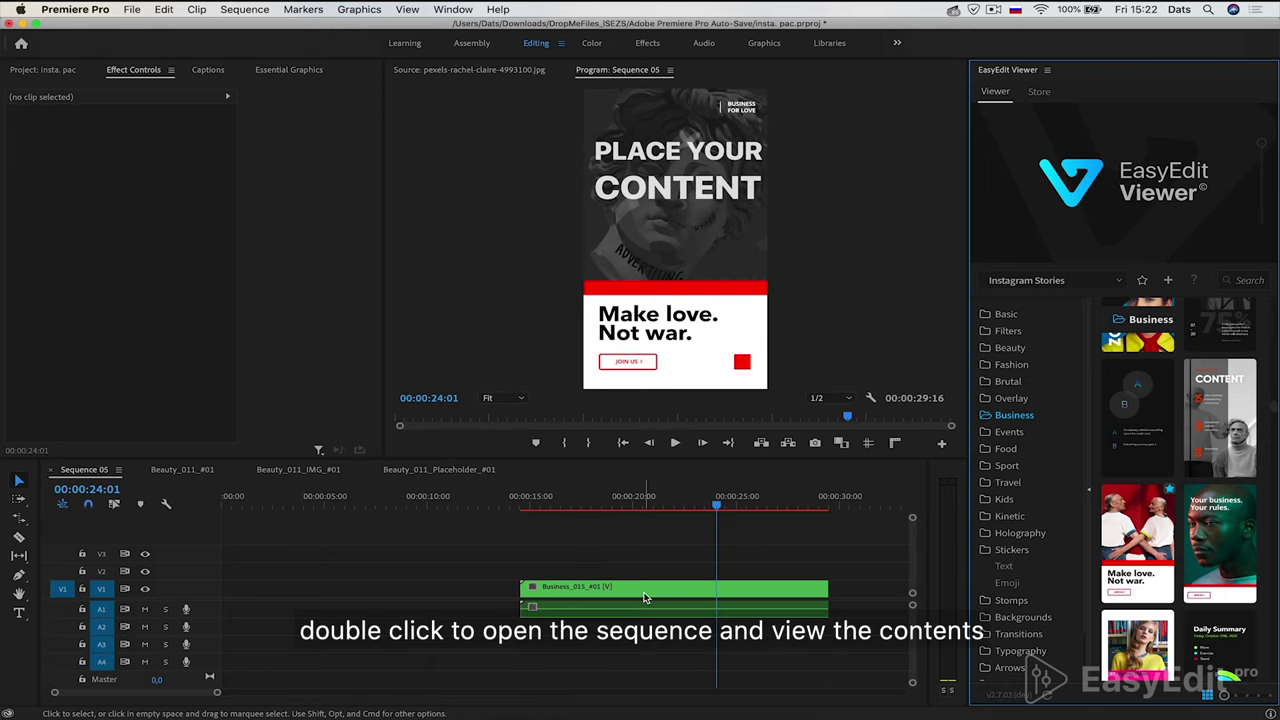
Open the nested Business_015_#01 sequence and review the text layer's Essential Graphics settings
{"action": "double_click", "coordinate": [645, 590]}
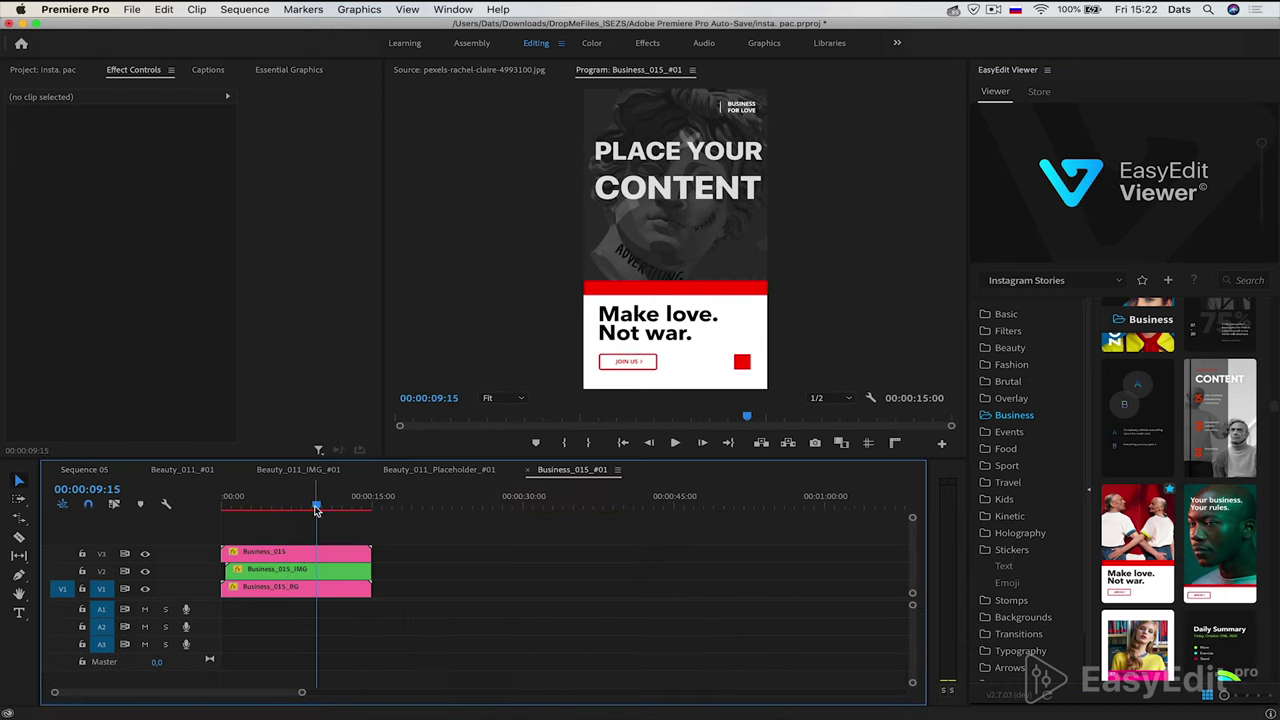
{"action": "mouse_move", "coordinate": [316, 510]}
{"action": "left_mouse_down"}
{"action": "mouse_move", "coordinate": [222, 505]}
{"action": "mouse_move", "coordinate": [262, 505]}
{"action": "left_mouse_up"}
{"action": "left_click", "coordinate": [268, 556]}
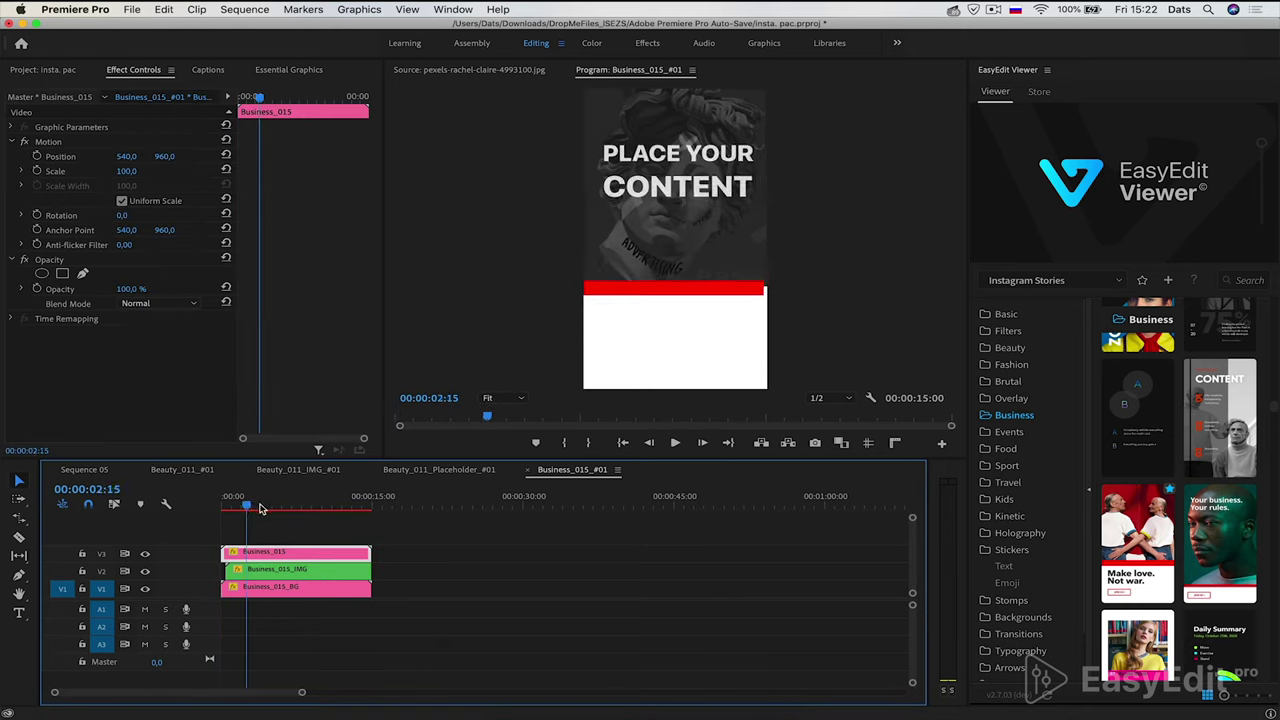
{"action": "left_click", "coordinate": [278, 72]}
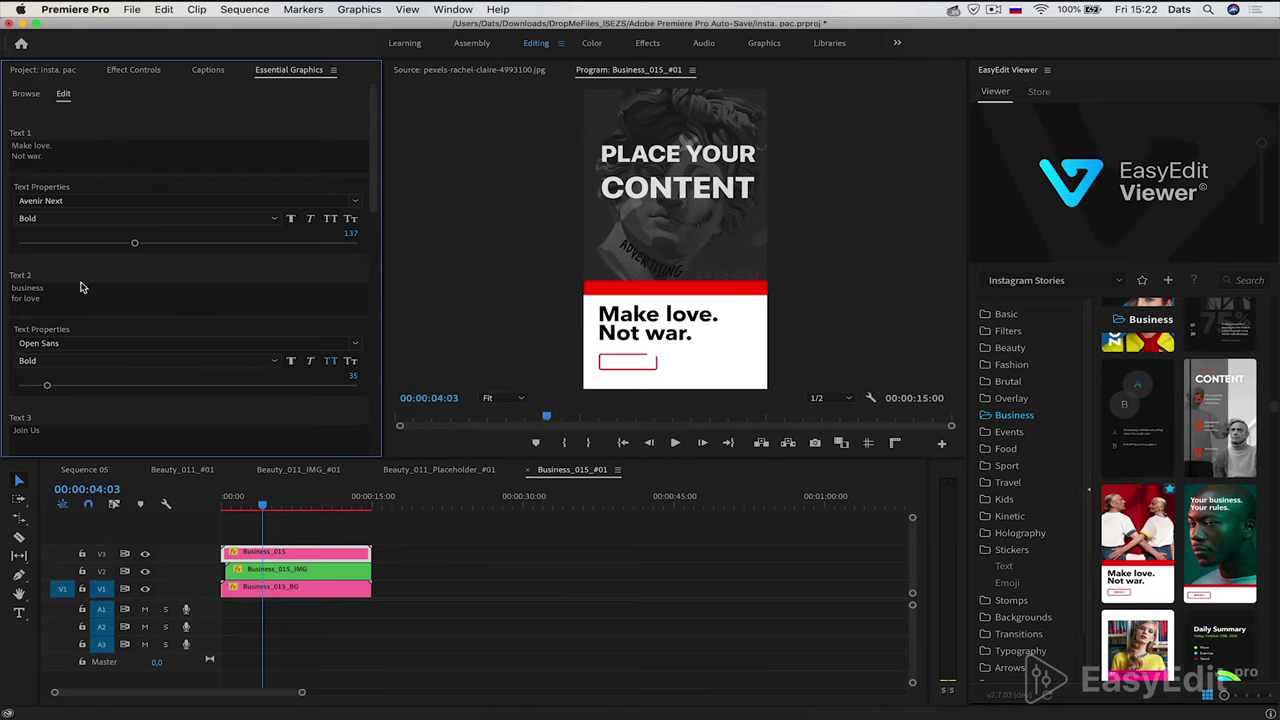
{"action": "scroll", "coordinate": [378, 206], "scroll_direction": "down", "scroll_amount": 5}
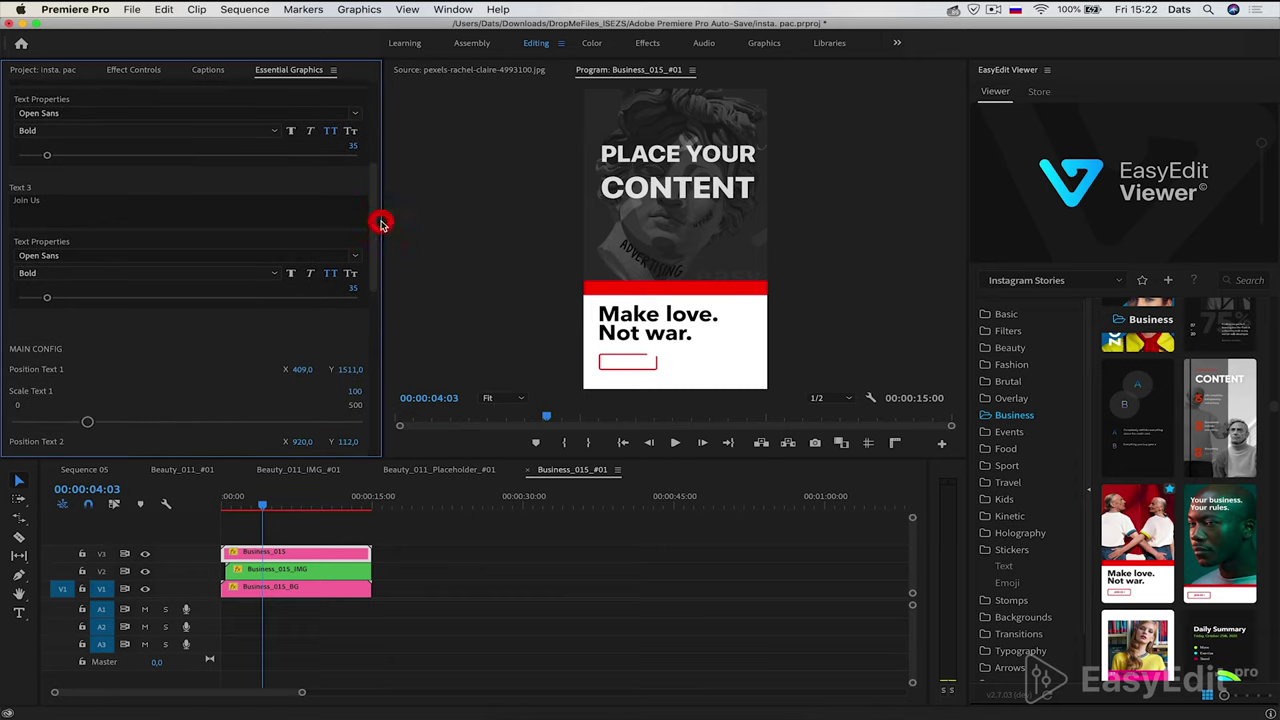
{"action": "scroll", "coordinate": [378, 280], "scroll_direction": "down", "scroll_amount": 3}
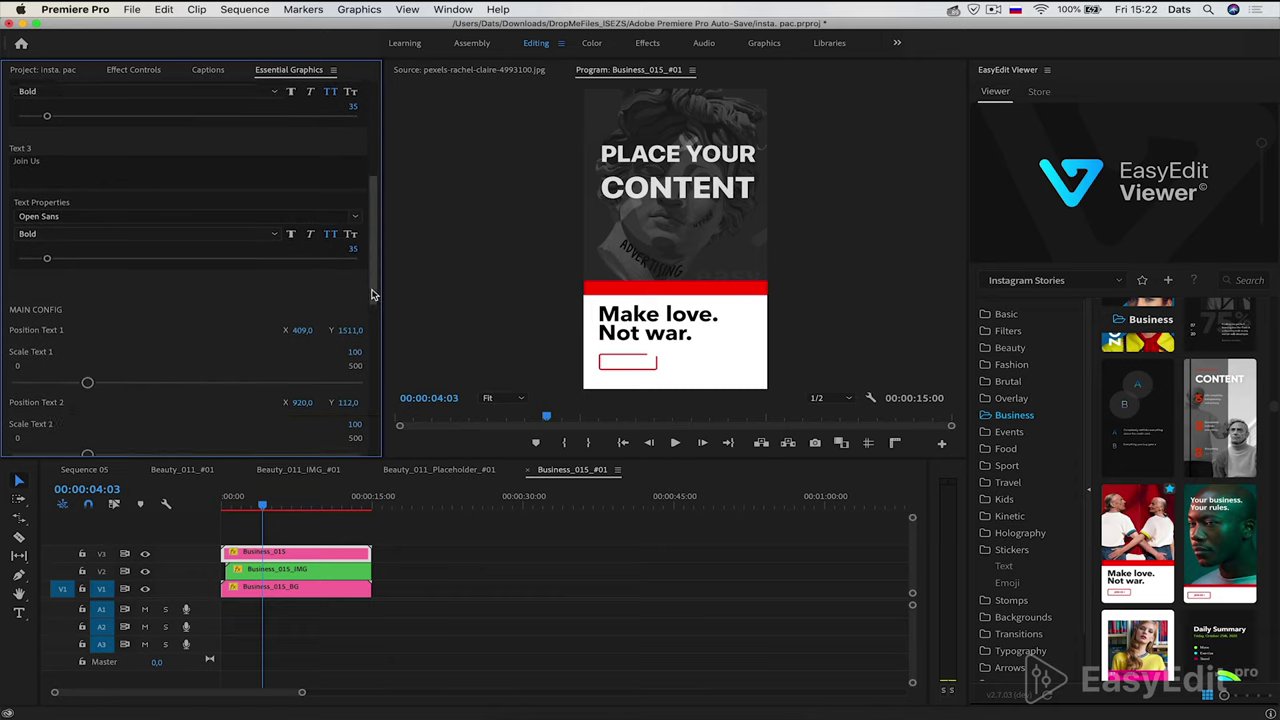
{"action": "scroll", "coordinate": [378, 300], "scroll_direction": "down", "scroll_amount": 4}
{"action": "scroll", "coordinate": [378, 350], "scroll_direction": "down", "scroll_amount": 3}
{"action": "left_click", "coordinate": [380, 440]}
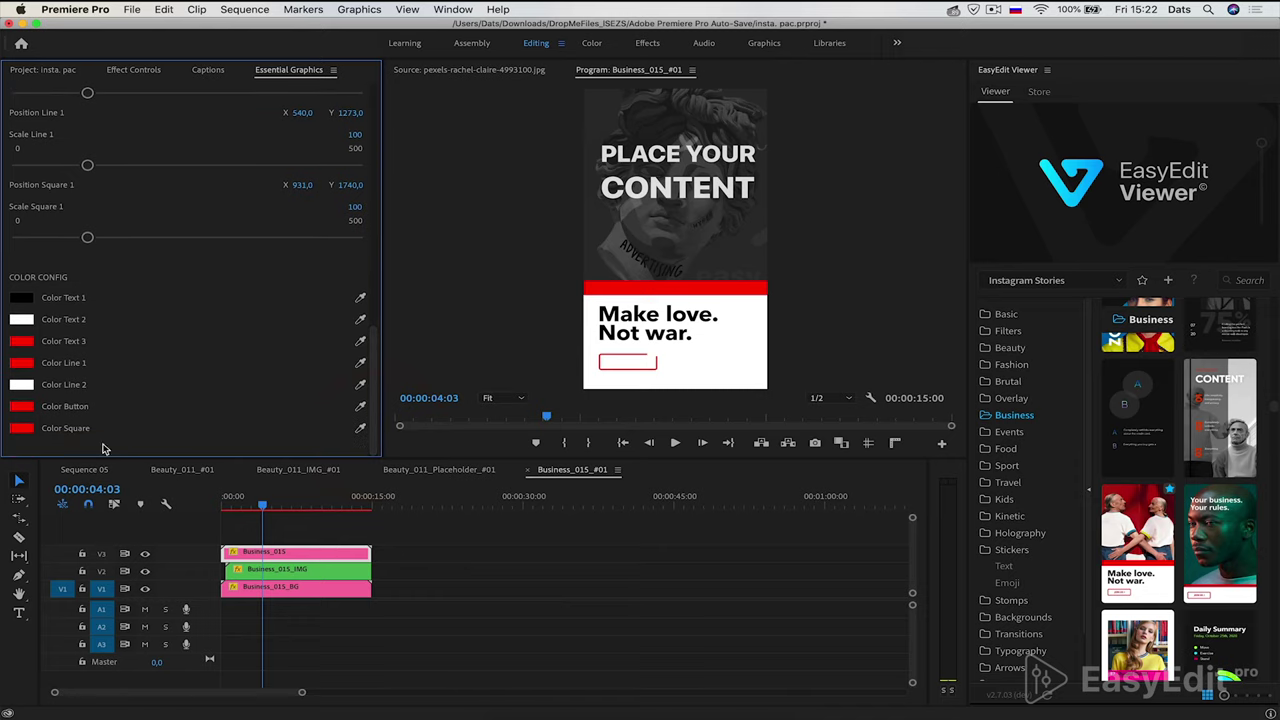
Try a dark red colour on the Business_015_BG layer, then undo to keep it white
{"action": "left_click", "coordinate": [287, 594]}
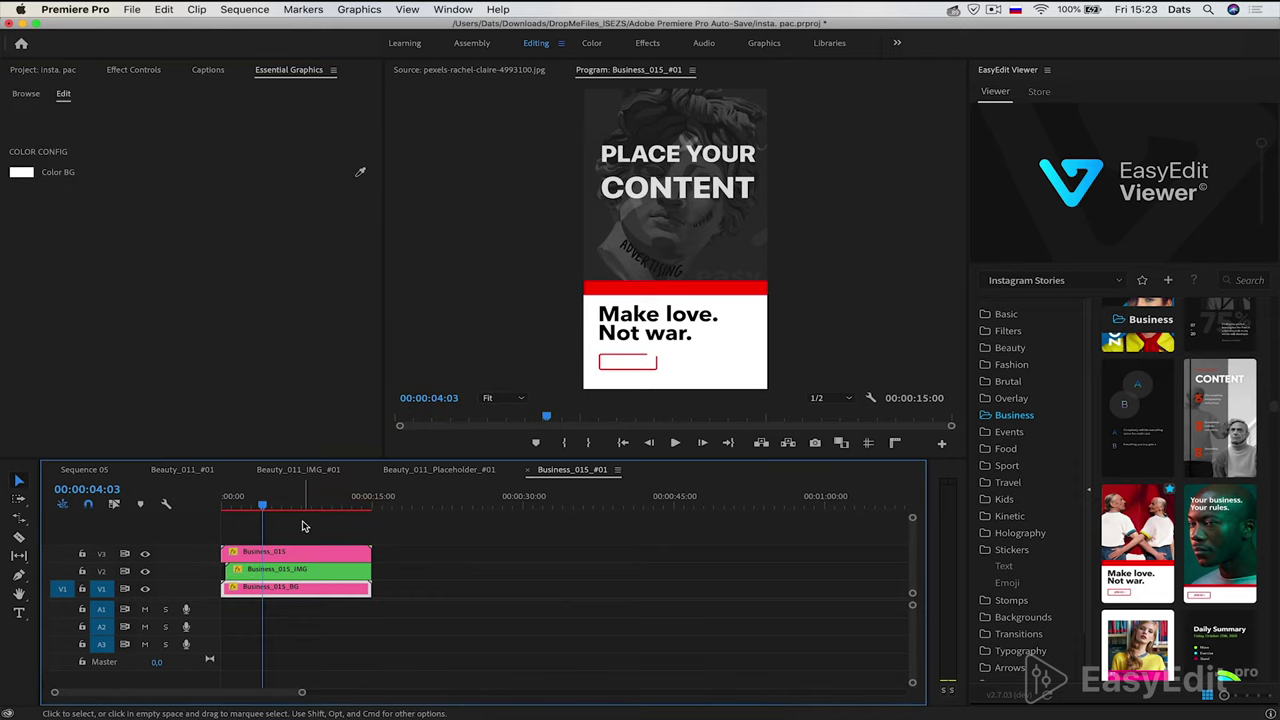
{"action": "left_click", "coordinate": [21, 172]}
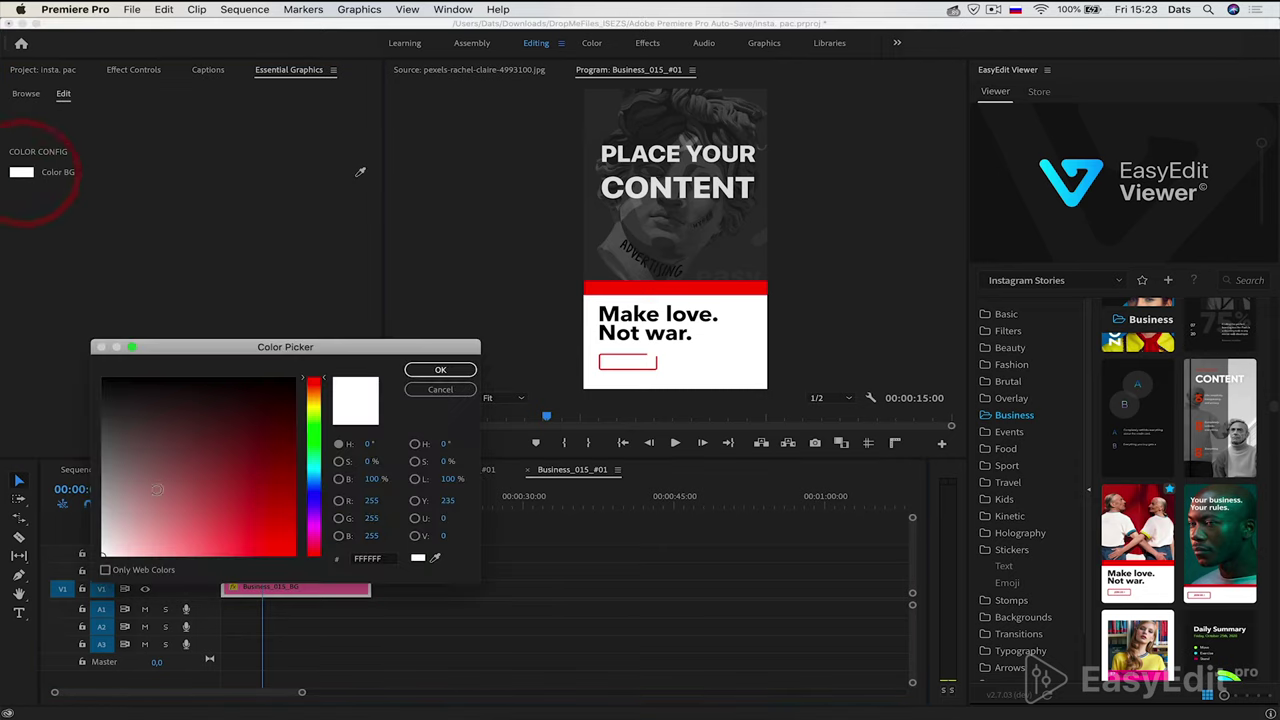
{"action": "left_click_drag", "start_coordinate": [156, 490], "coordinate": [202, 465]}
{"action": "left_click", "coordinate": [441, 369]}
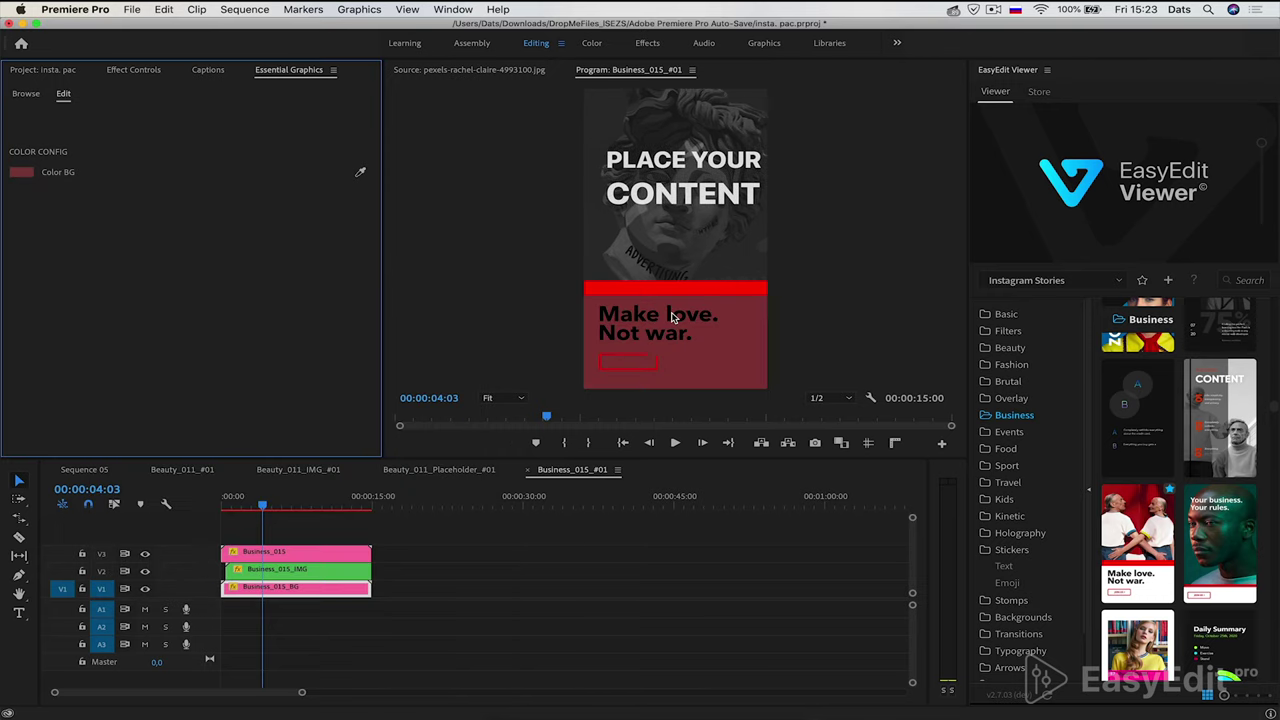
{"action": "key", "text": "super+z"}
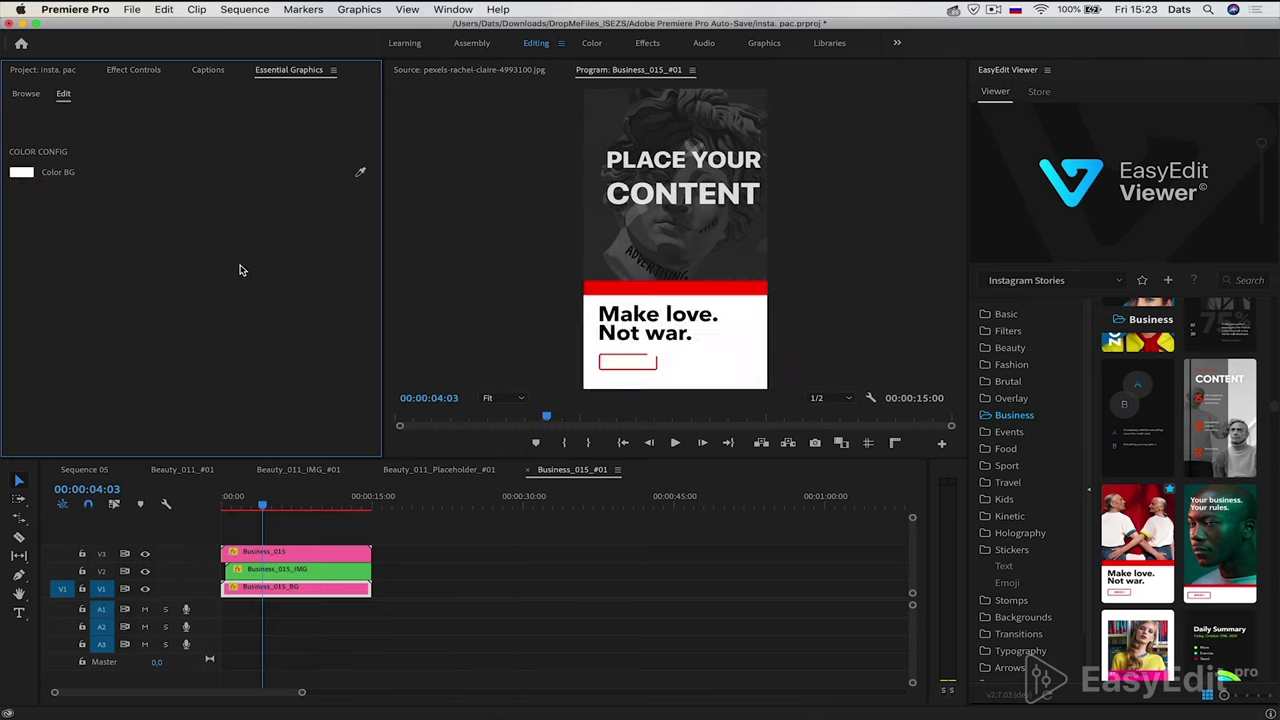
Open the nested Business_015_IMG sequence and scrub through its image animation to 00:00:02:04
{"action": "double_click", "coordinate": [284, 577]}
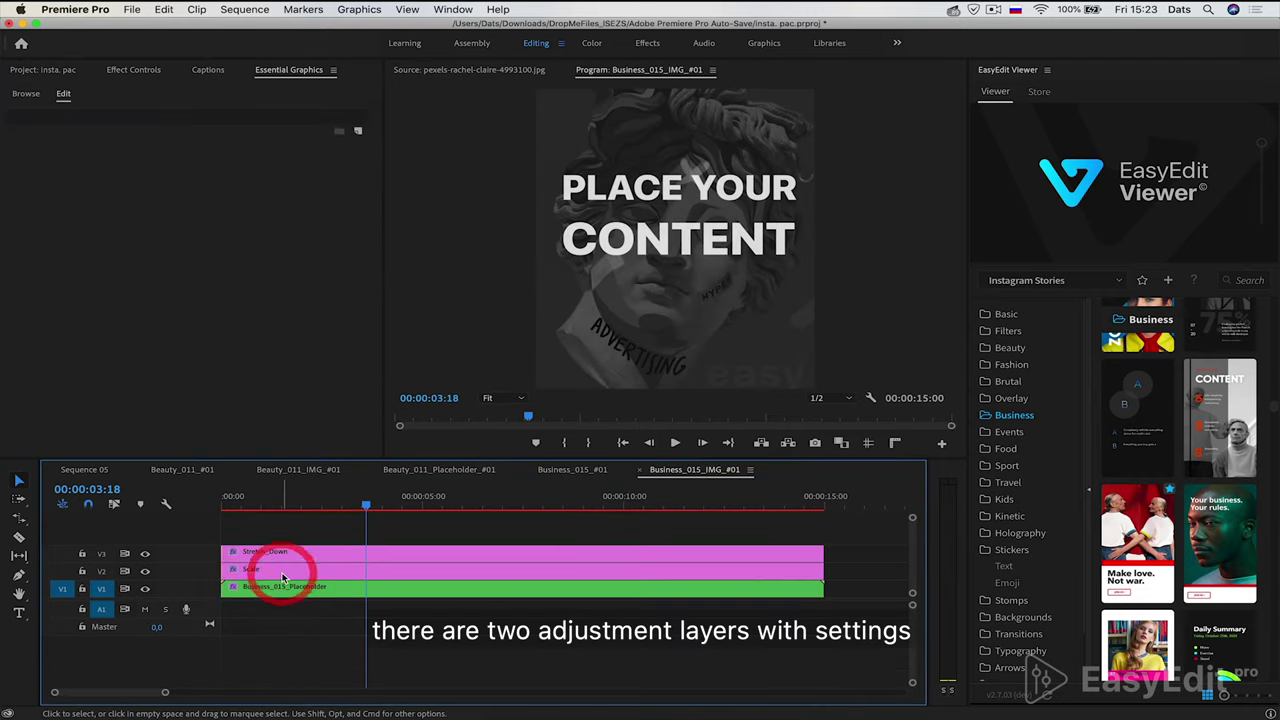
{"action": "left_click", "coordinate": [231, 510]}
{"action": "mouse_move", "coordinate": [231, 510]}
{"action": "left_mouse_down"}
{"action": "mouse_move", "coordinate": [388, 510]}
{"action": "mouse_move", "coordinate": [306, 510]}
{"action": "left_mouse_up"}
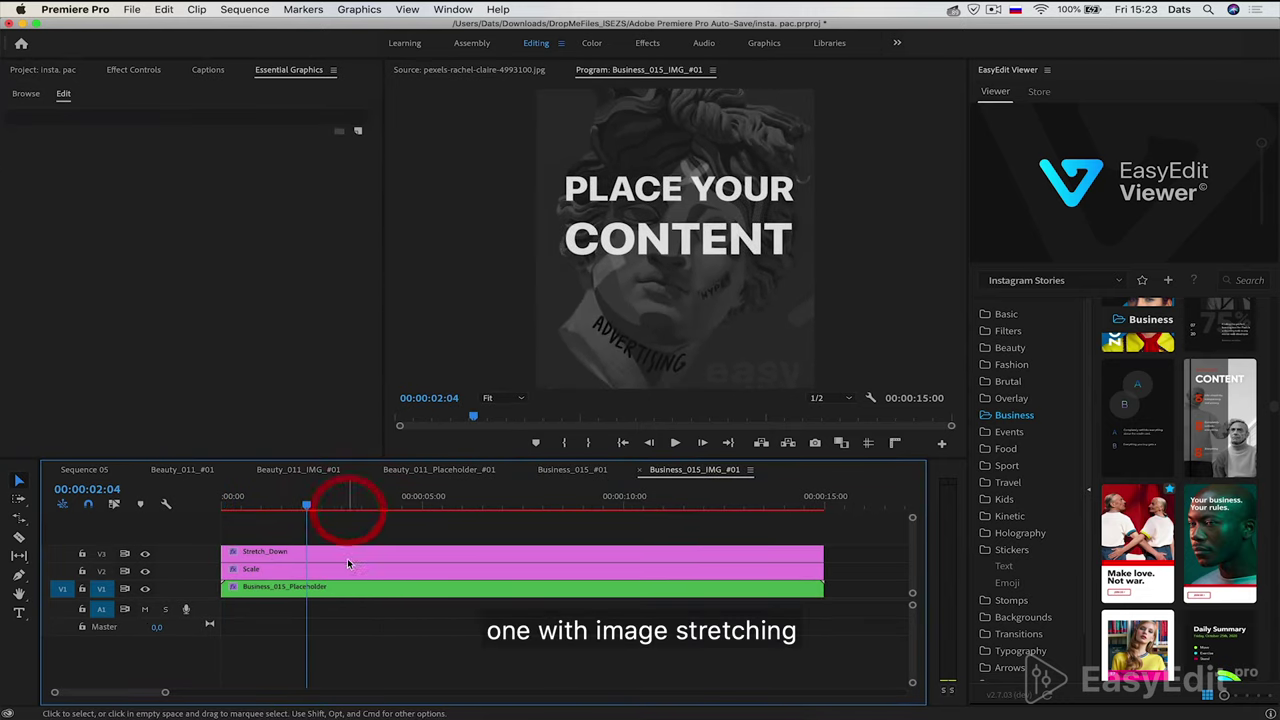
{"action": "left_click", "coordinate": [351, 553]}
Inspect the Stretch_Down and Scale adjustment layers, then open the Business_015_Placeholder sequence
{"action": "left_click", "coordinate": [133, 70]}
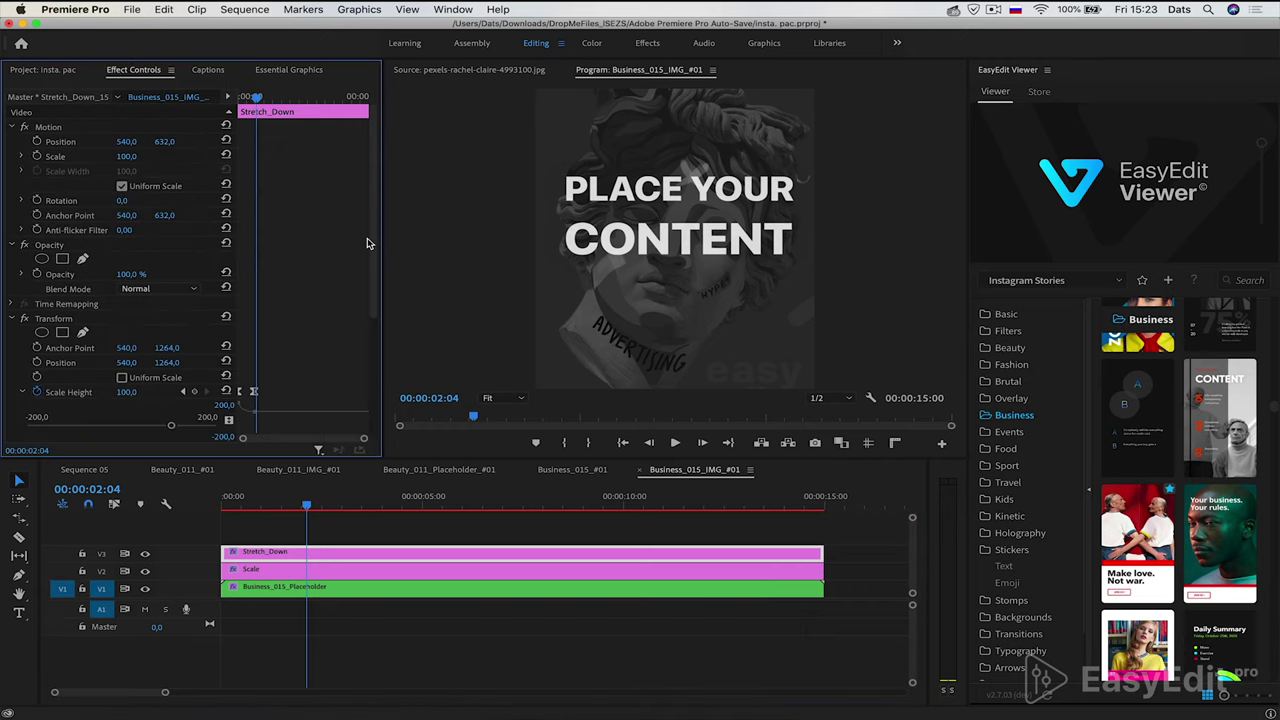
{"action": "left_click_drag", "start_coordinate": [374, 212], "coordinate": [388, 307]}
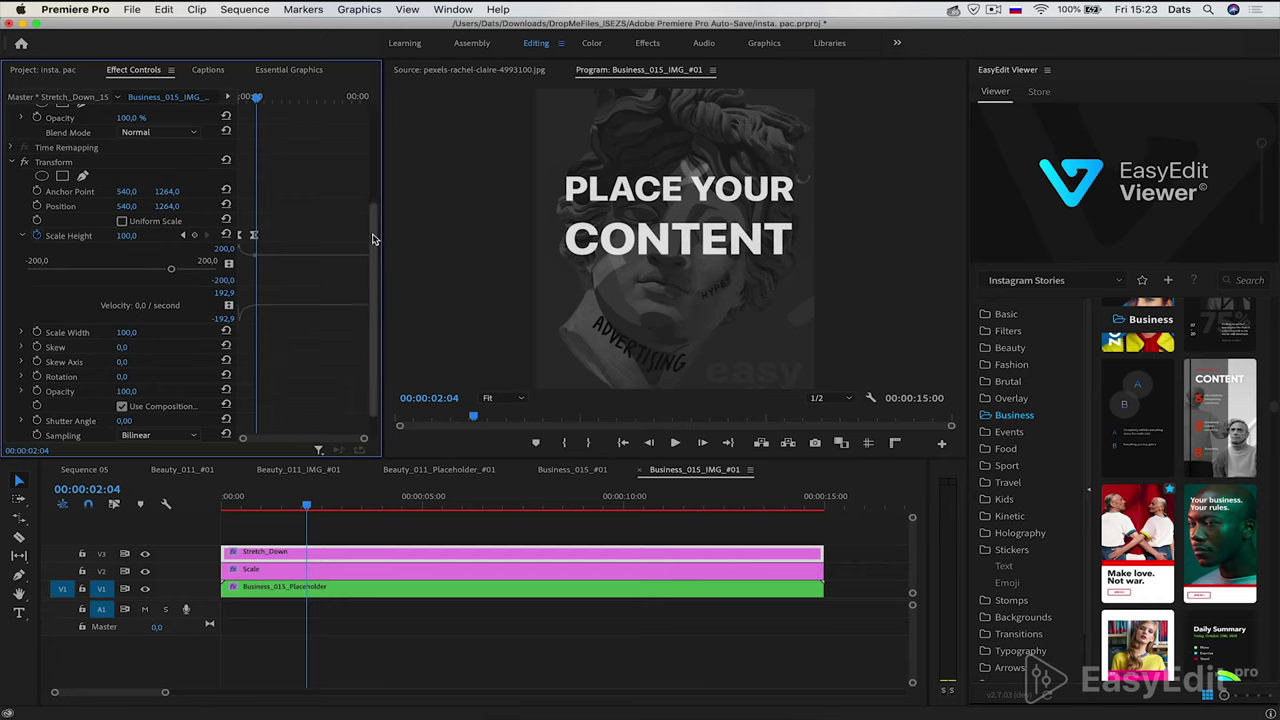
{"action": "left_click_drag", "start_coordinate": [374, 238], "coordinate": [374, 270]}
{"action": "left_click", "coordinate": [281, 575]}
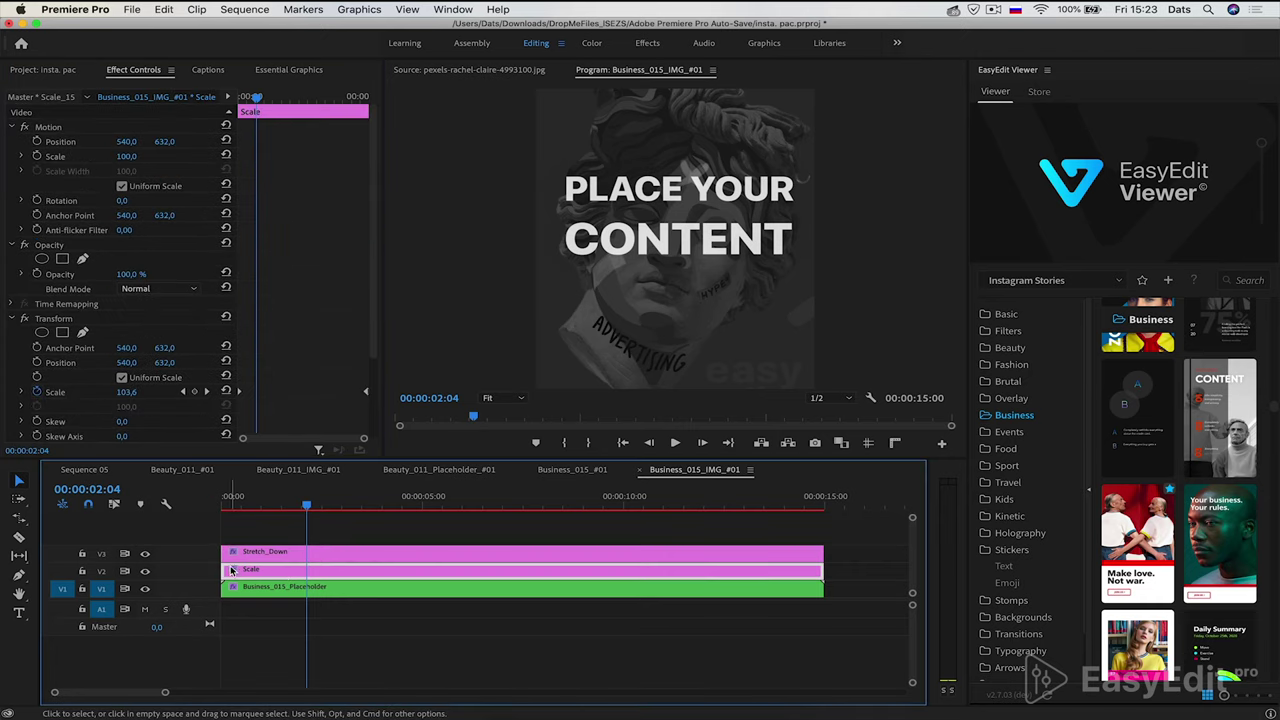
{"action": "left_click_drag", "start_coordinate": [374, 234], "coordinate": [366, 297]}
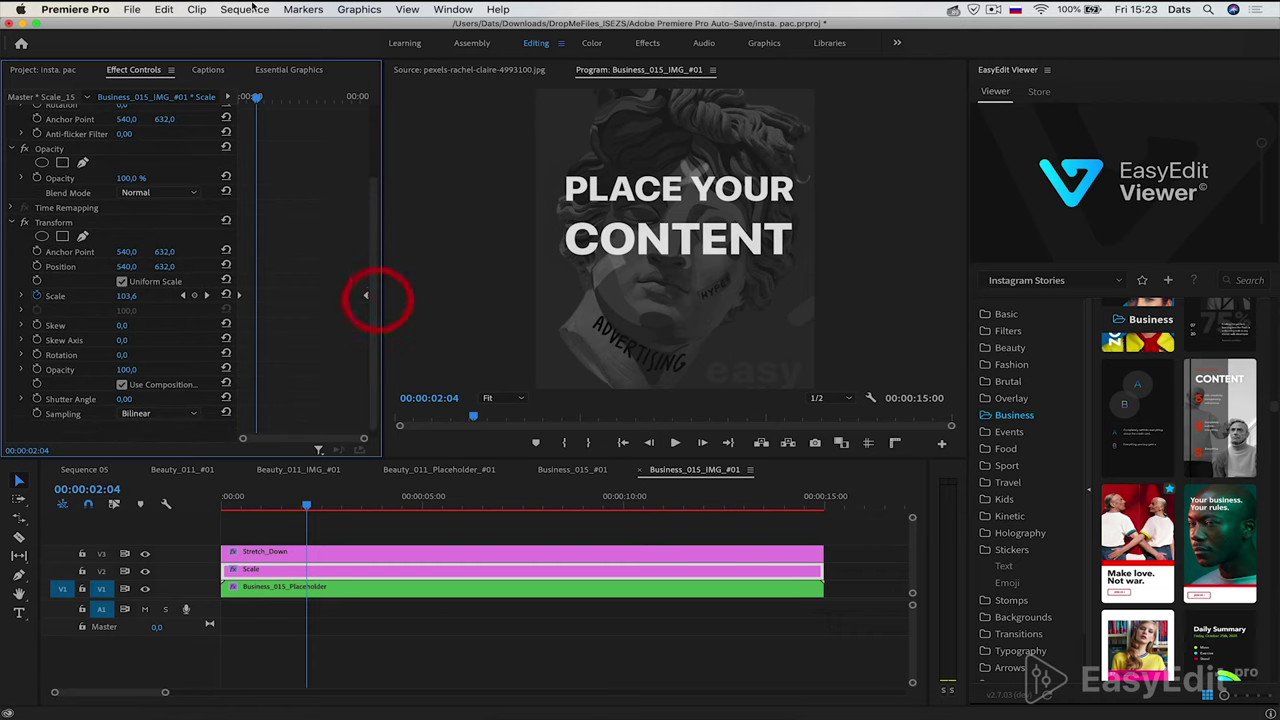
{"action": "mouse_move", "coordinate": [256, 97]}
{"action": "left_mouse_down"}
{"action": "mouse_move", "coordinate": [331, 111]}
{"action": "mouse_move", "coordinate": [326, 100]}
{"action": "mouse_move", "coordinate": [244, 130]}
{"action": "left_mouse_up"}
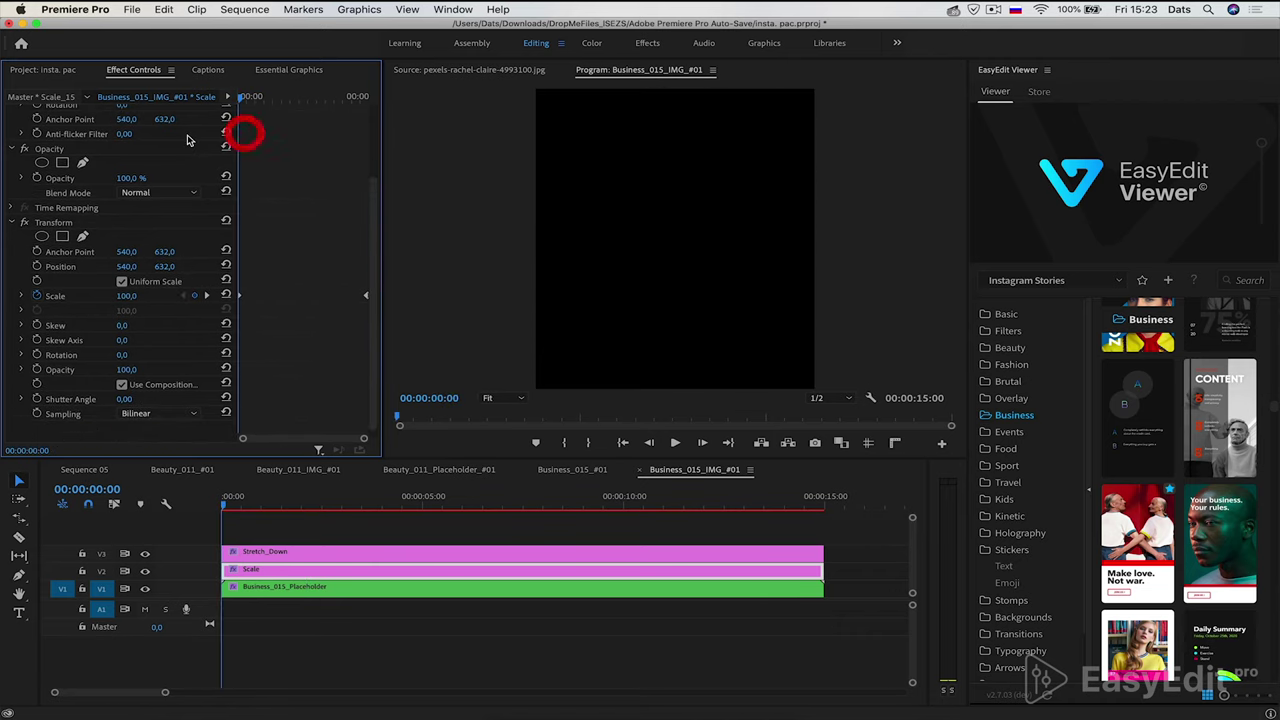
{"action": "double_click", "coordinate": [320, 588]}
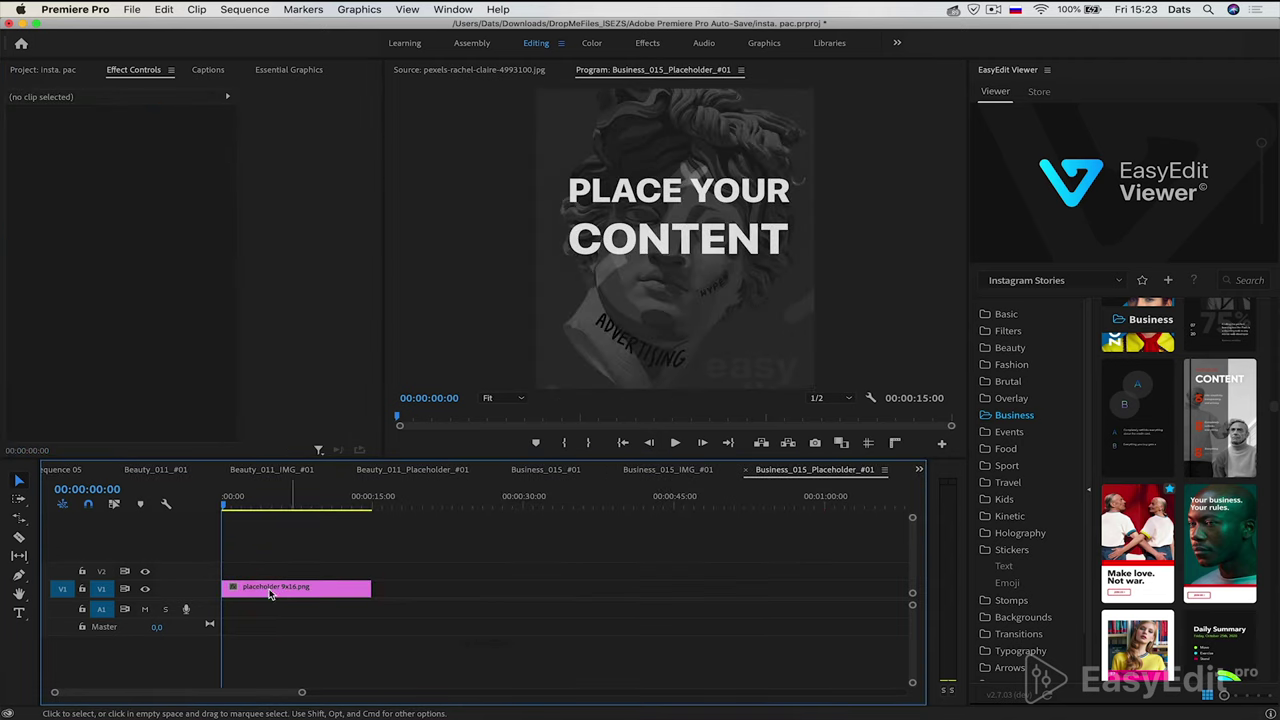
Add production ID_4727655.mp4 above the placeholder and trim it to the 15-second placeholder length
{"action": "left_click", "coordinate": [57, 72]}
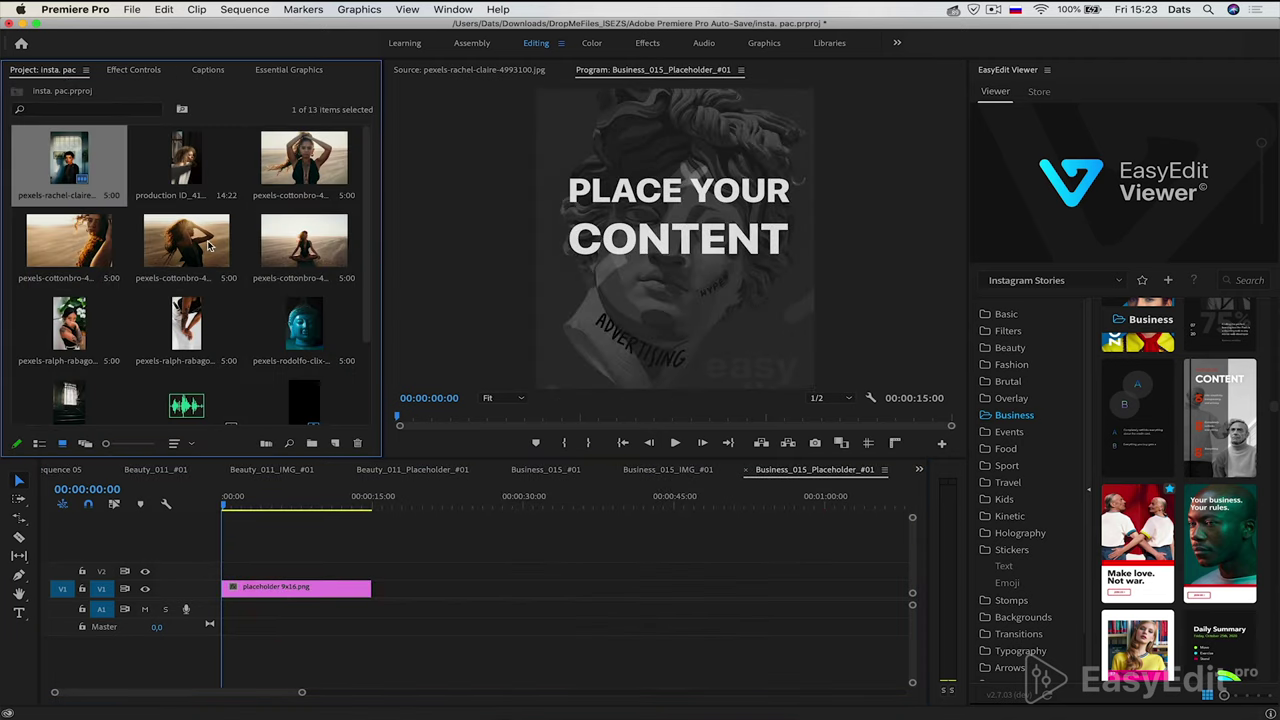
{"action": "scroll", "coordinate": [85, 296], "scroll_direction": "down", "scroll_amount": 5}
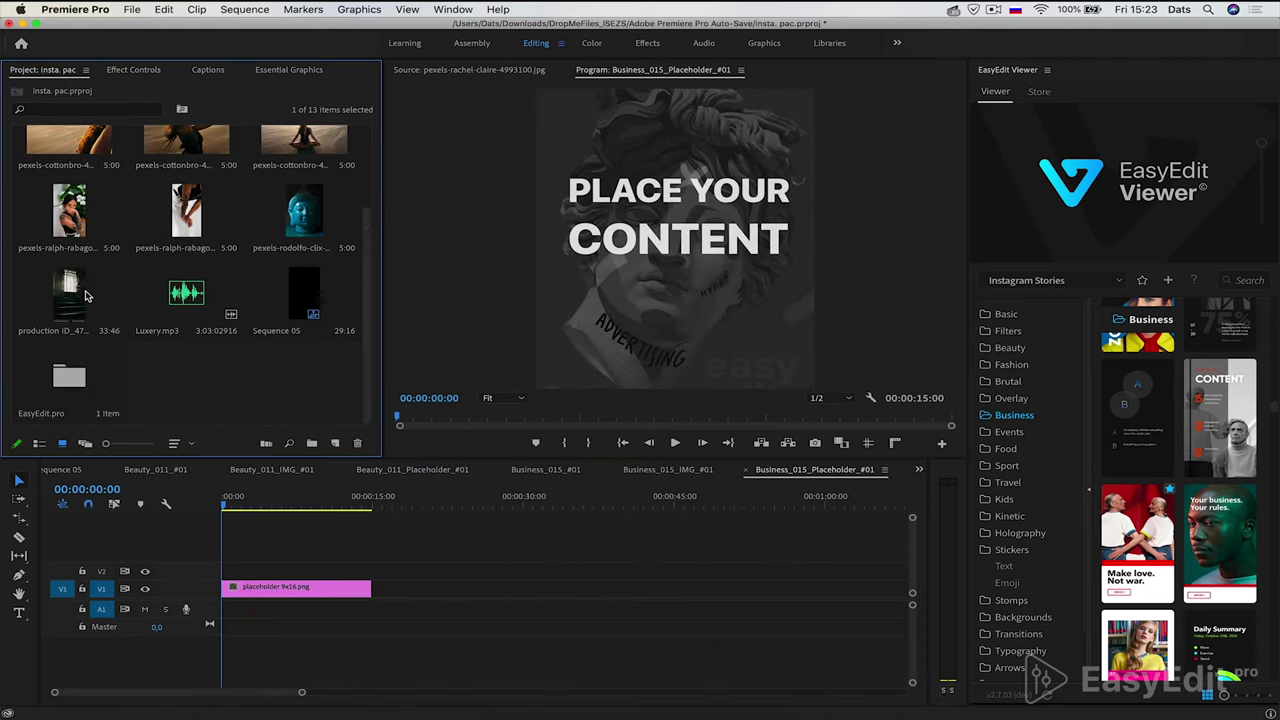
{"action": "left_click_drag", "start_coordinate": [85, 296], "coordinate": [240, 570]}
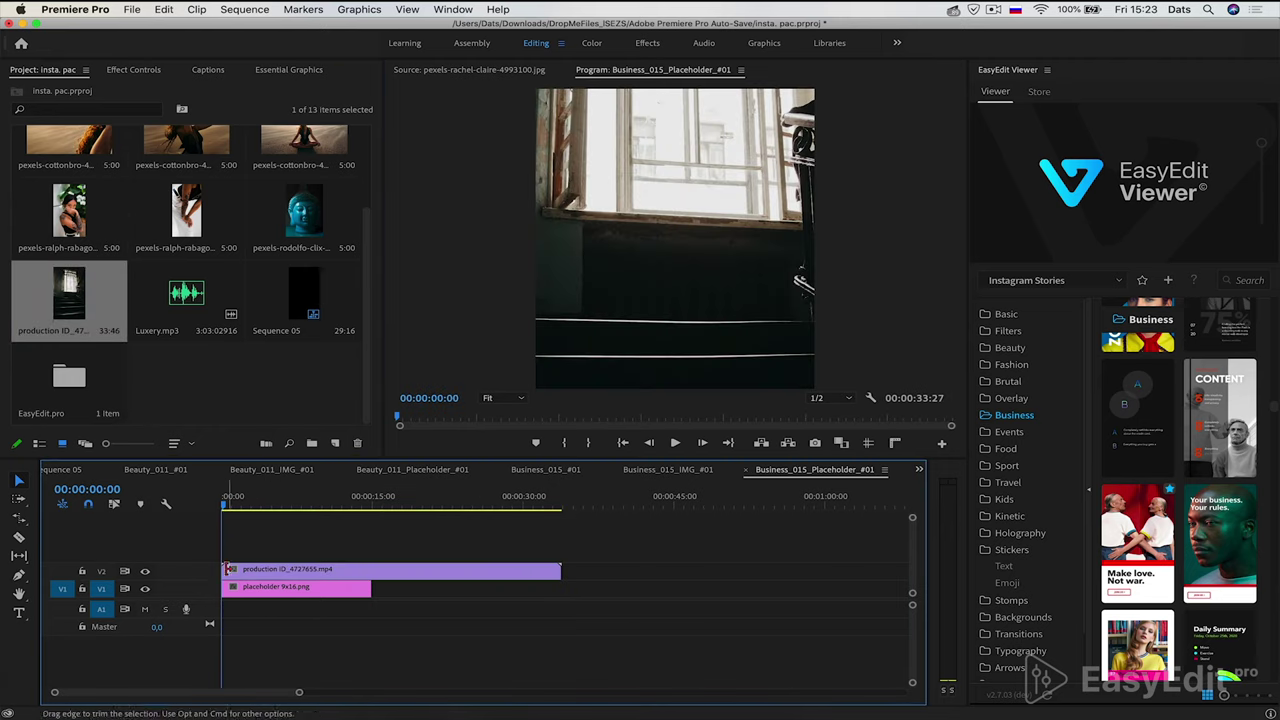
{"action": "left_click_drag", "start_coordinate": [233, 569], "coordinate": [337, 569]}
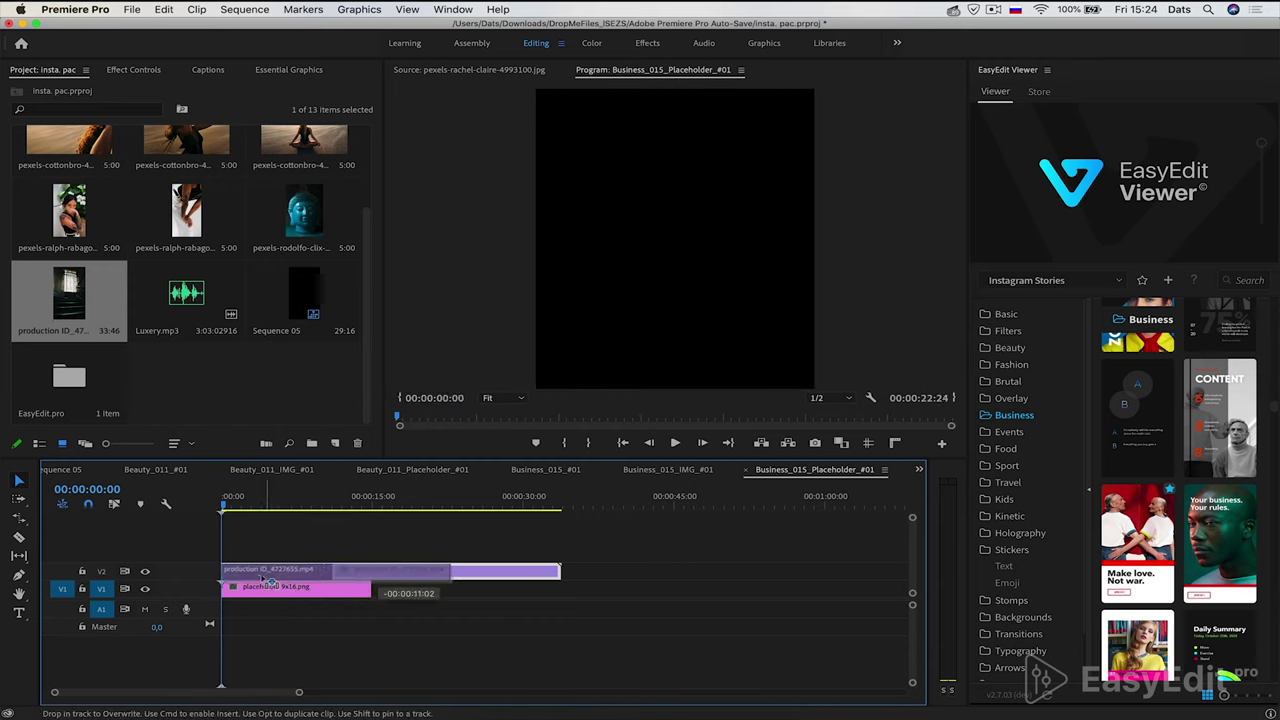
{"action": "left_click_drag", "start_coordinate": [448, 570], "coordinate": [370, 570]}
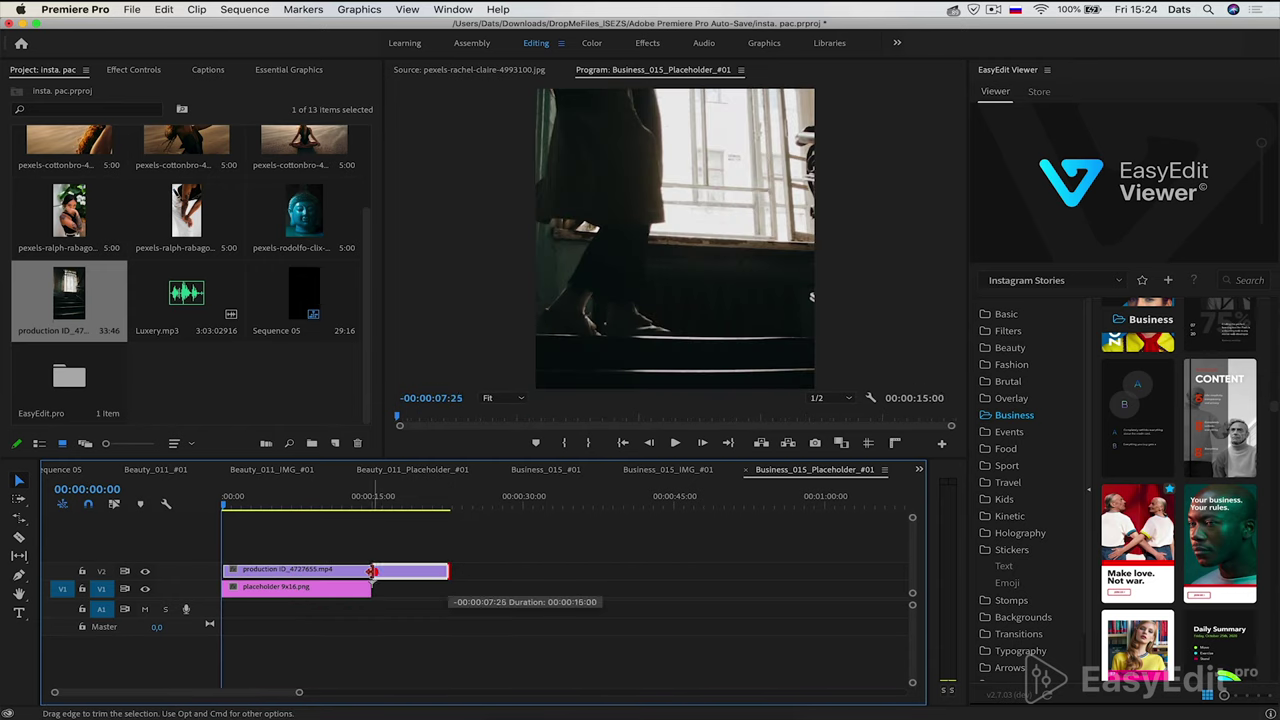
Fit the staircase video to frame size, enlarge it to 157, and preview around 7 seconds
{"action": "right_click", "coordinate": [321, 572]}
{"action": "left_click", "coordinate": [355, 562]}
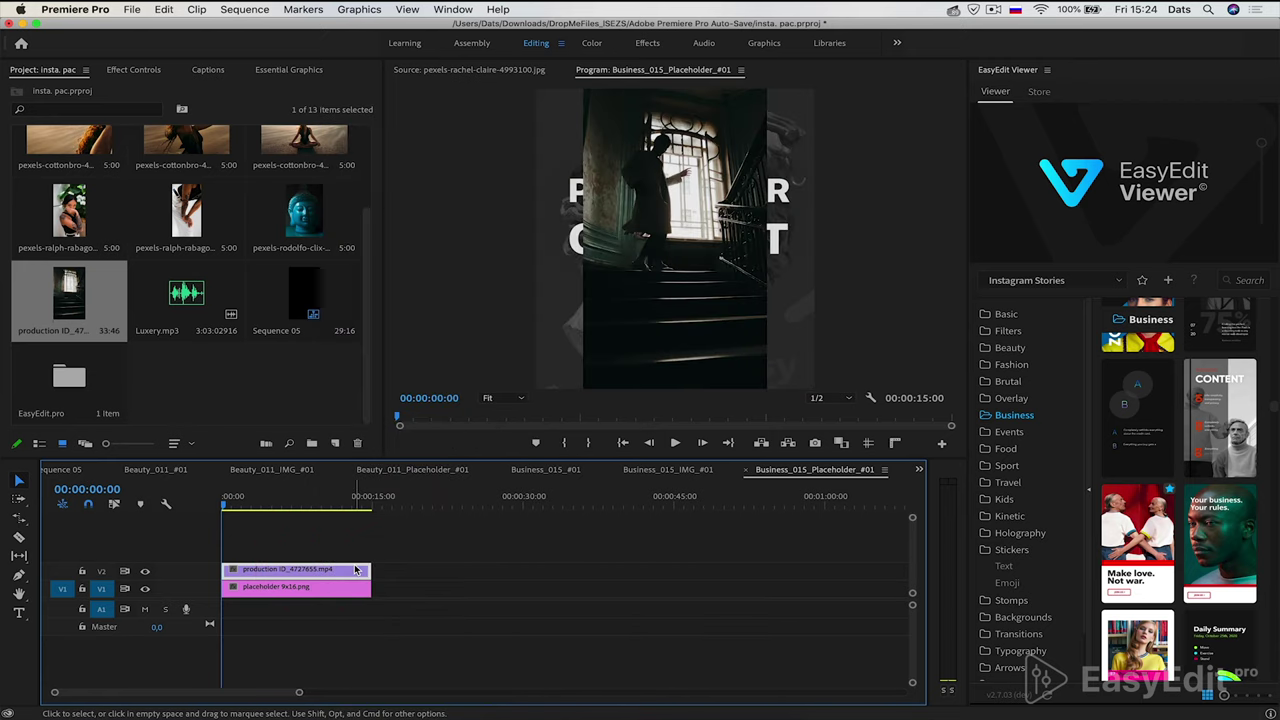
{"action": "left_click", "coordinate": [136, 70]}
{"action": "mouse_move", "coordinate": [126, 156]}
{"action": "left_mouse_down"}
{"action": "mouse_move", "coordinate": [160, 156]}
{"action": "mouse_move", "coordinate": [140, 141]}
{"action": "mouse_move", "coordinate": [314, 141]}
{"action": "left_mouse_up"}
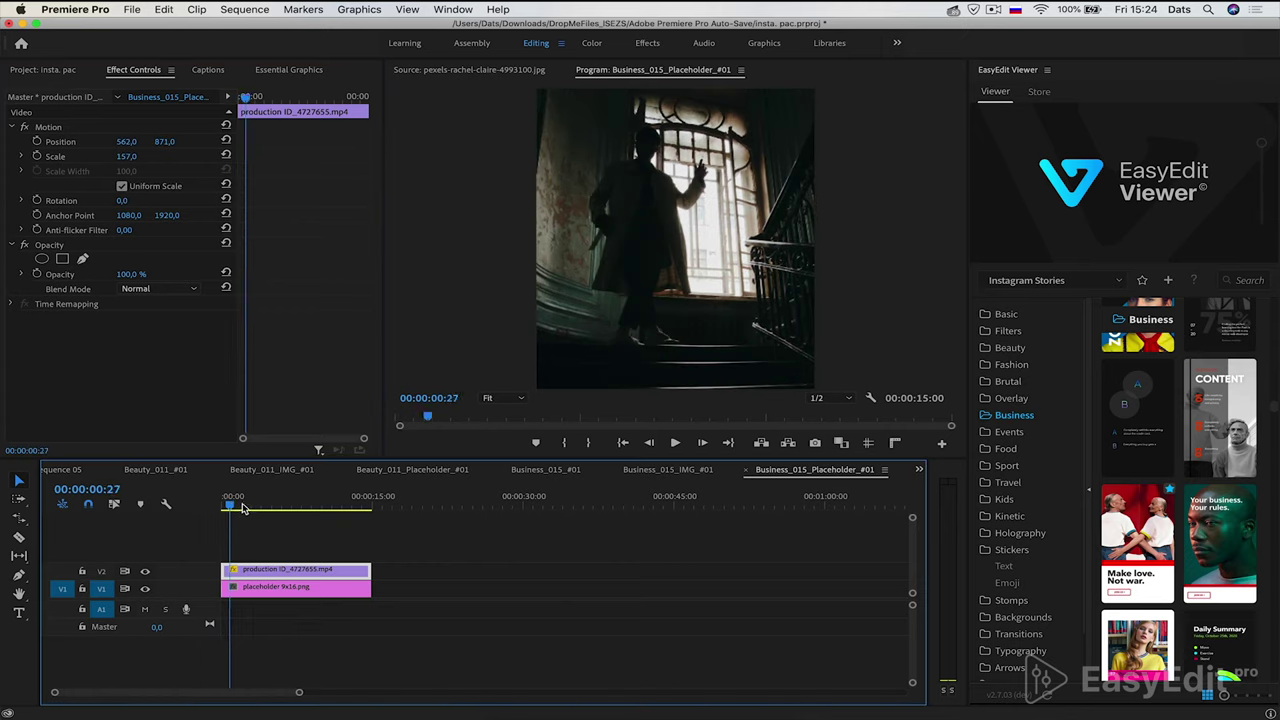
{"action": "left_click_drag", "start_coordinate": [226, 505], "coordinate": [338, 509]}
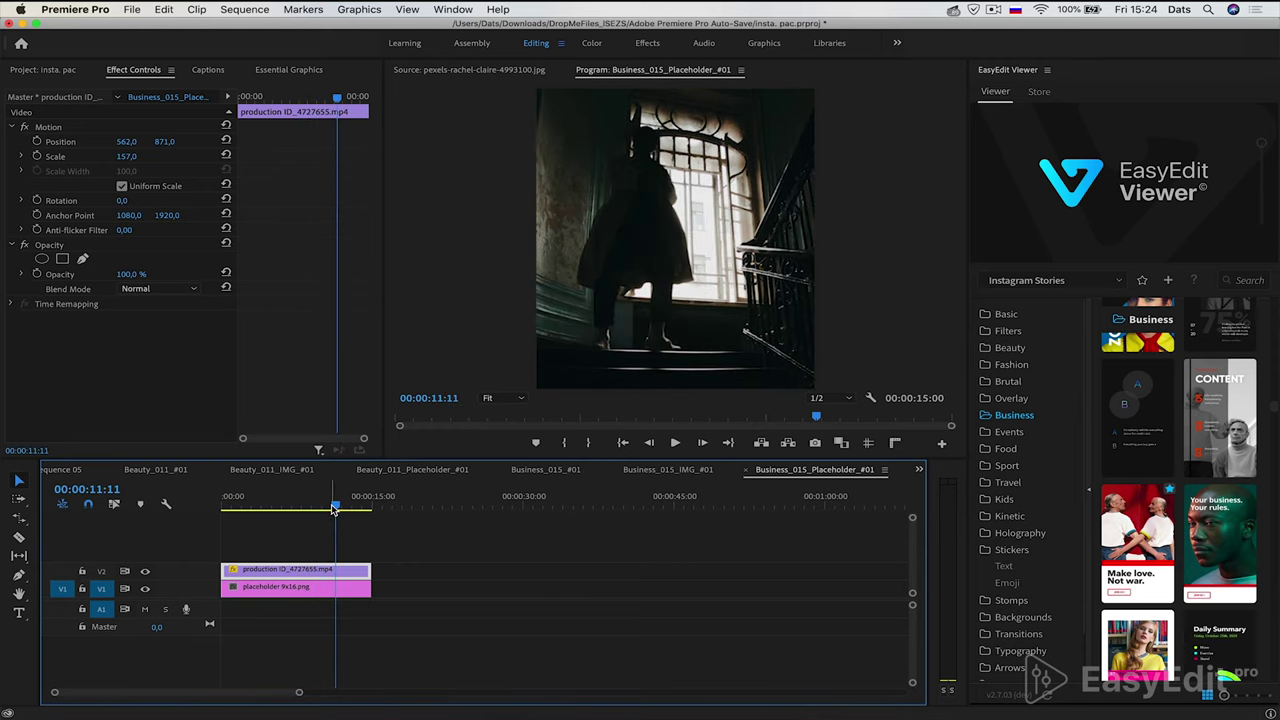
{"action": "left_click", "coordinate": [674, 470]}
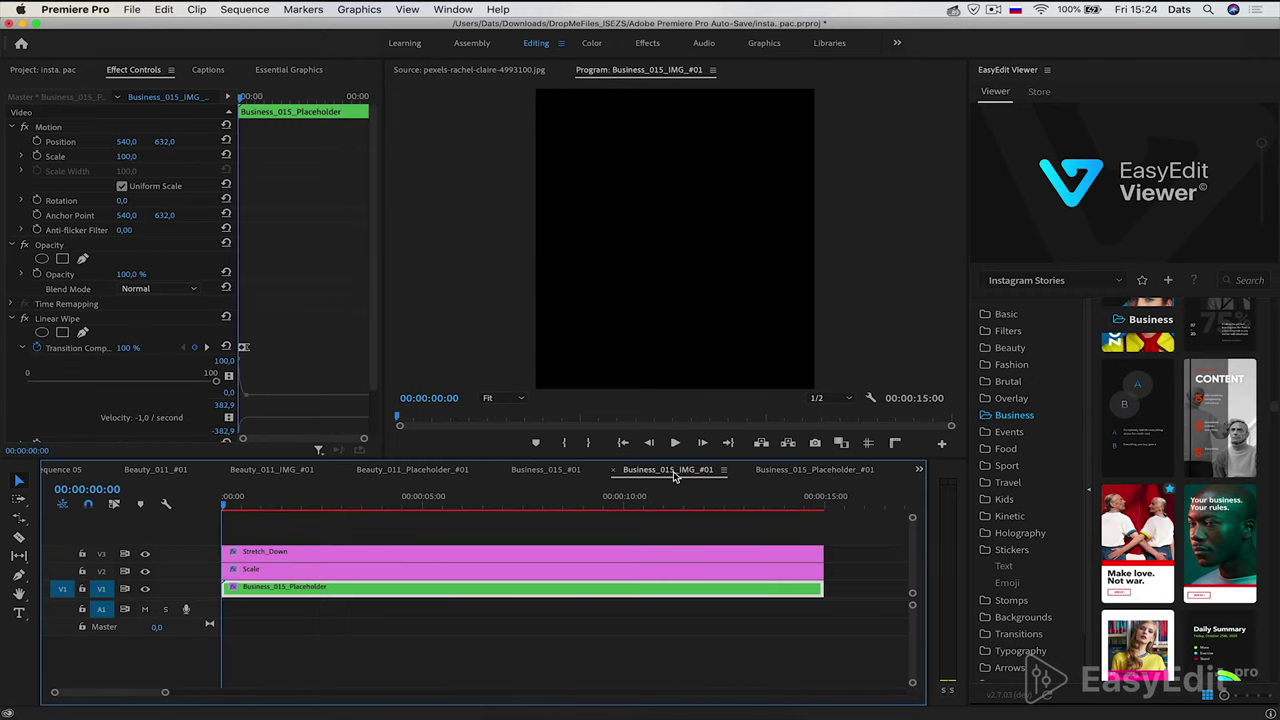
Change the Business_015 Text 1 headline to 'Make Dance. Not war.' in Essential Graphics
{"action": "left_click", "coordinate": [545, 470]}
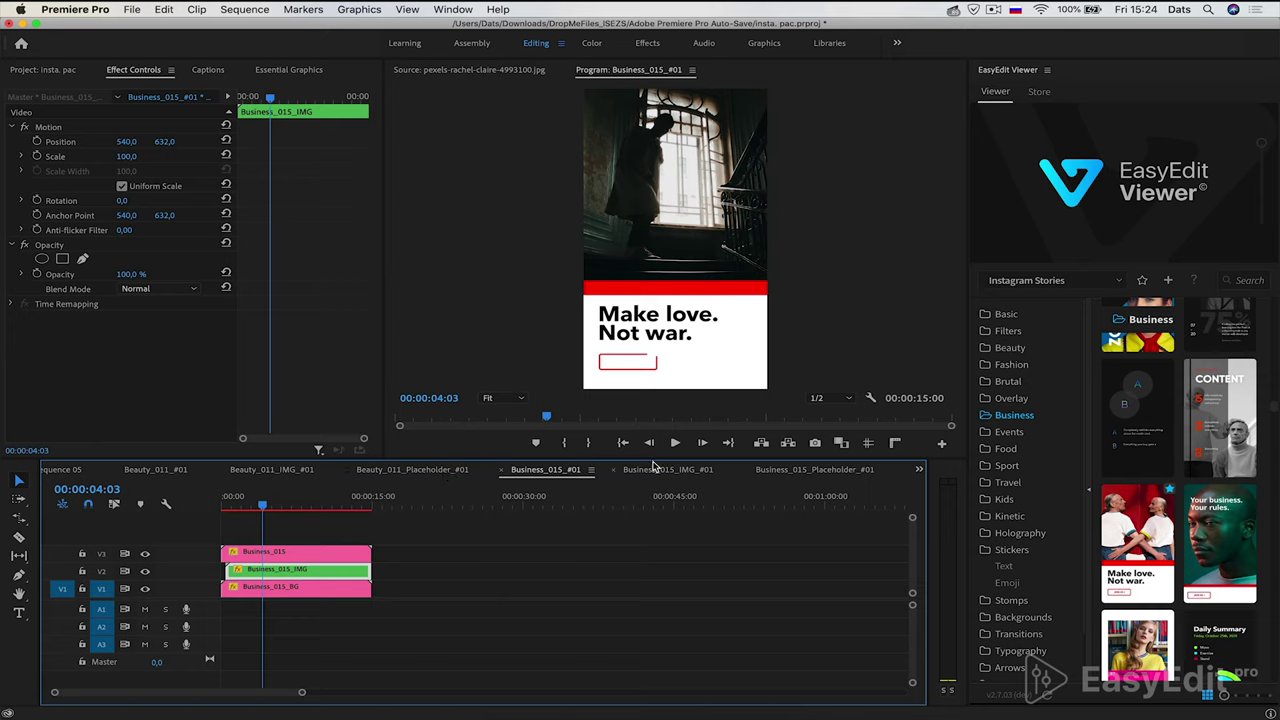
{"action": "left_click", "coordinate": [301, 555]}
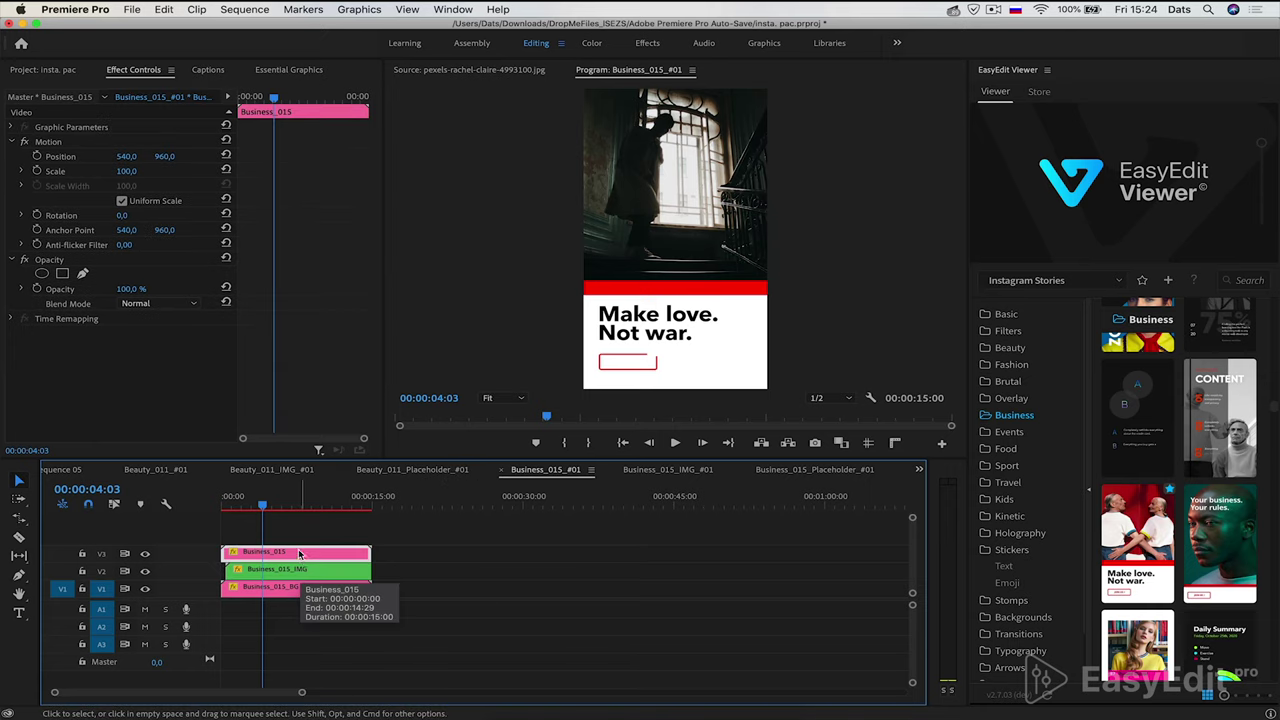
{"action": "left_click", "coordinate": [303, 72]}
{"action": "left_click", "coordinate": [55, 152]}
{"action": "type", "text": "Make Dance."}
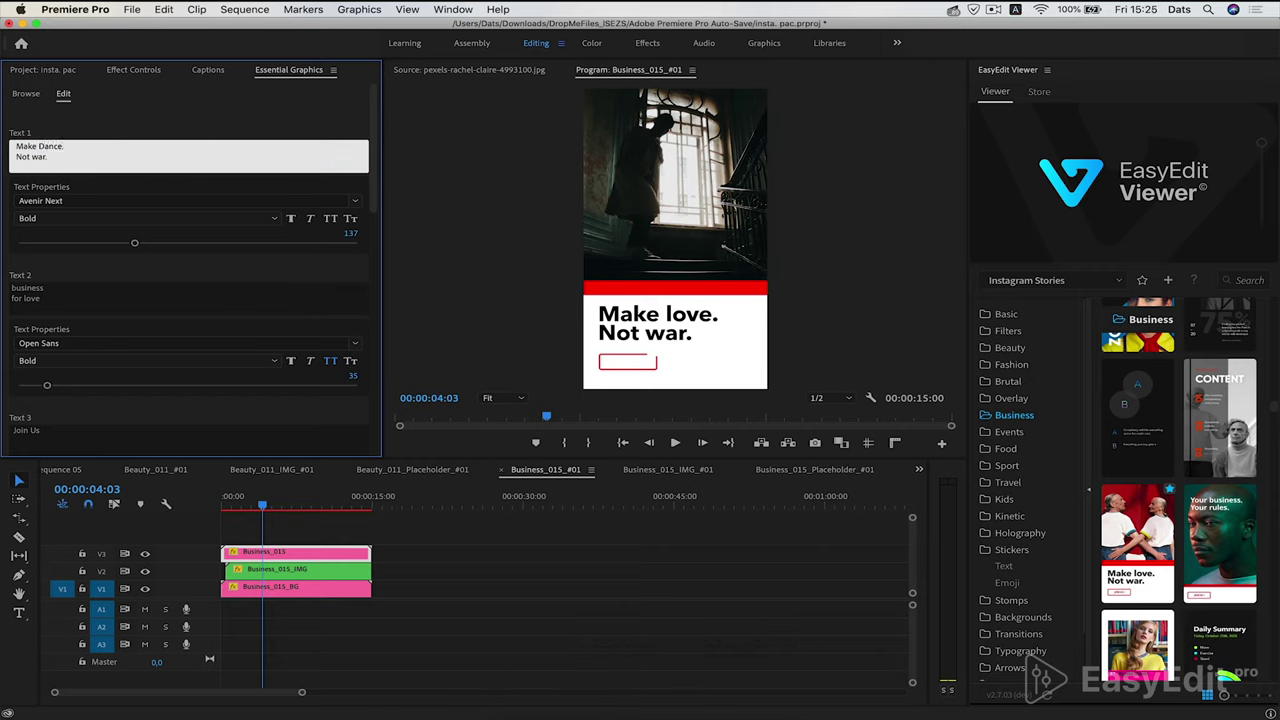
{"action": "left_click", "coordinate": [223, 125]}
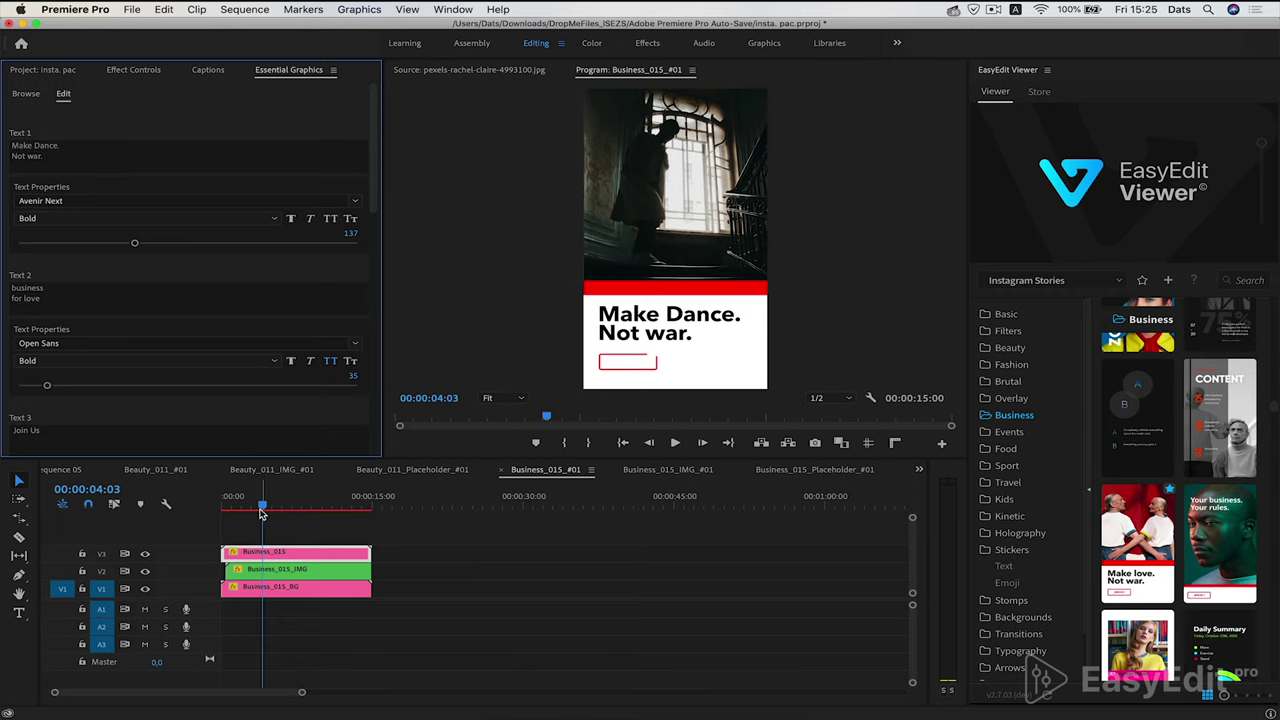
Shrink the headline to size 108 and shift it left to X 396
{"action": "left_click_drag", "start_coordinate": [260, 512], "coordinate": [293, 505]}
{"action": "left_click_drag", "start_coordinate": [134, 244], "coordinate": [110, 247]}
{"action": "mouse_move", "coordinate": [372, 165]}
{"action": "left_mouse_down"}
{"action": "mouse_move", "coordinate": [396, 363]}
{"action": "mouse_move", "coordinate": [386, 289]}
{"action": "left_mouse_up"}
{"action": "left_click_drag", "start_coordinate": [301, 226], "coordinate": [288, 226]}
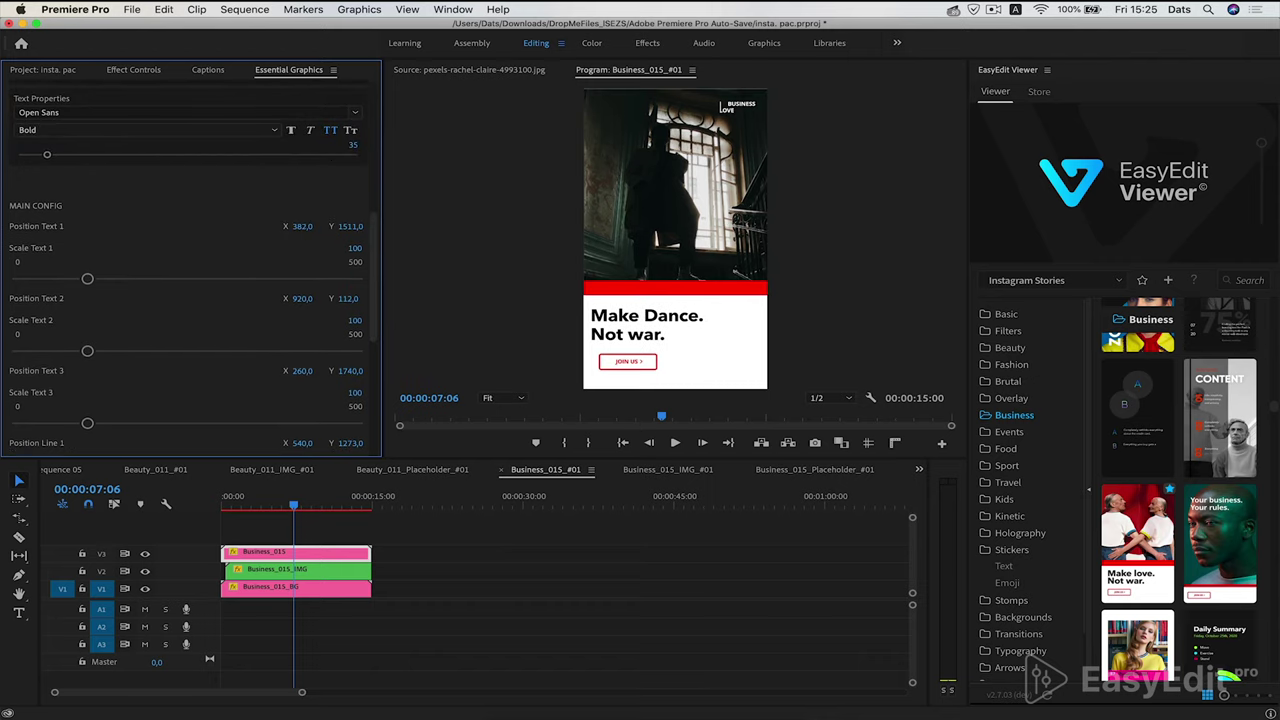
{"action": "left_click_drag", "start_coordinate": [293, 508], "coordinate": [222, 508]}
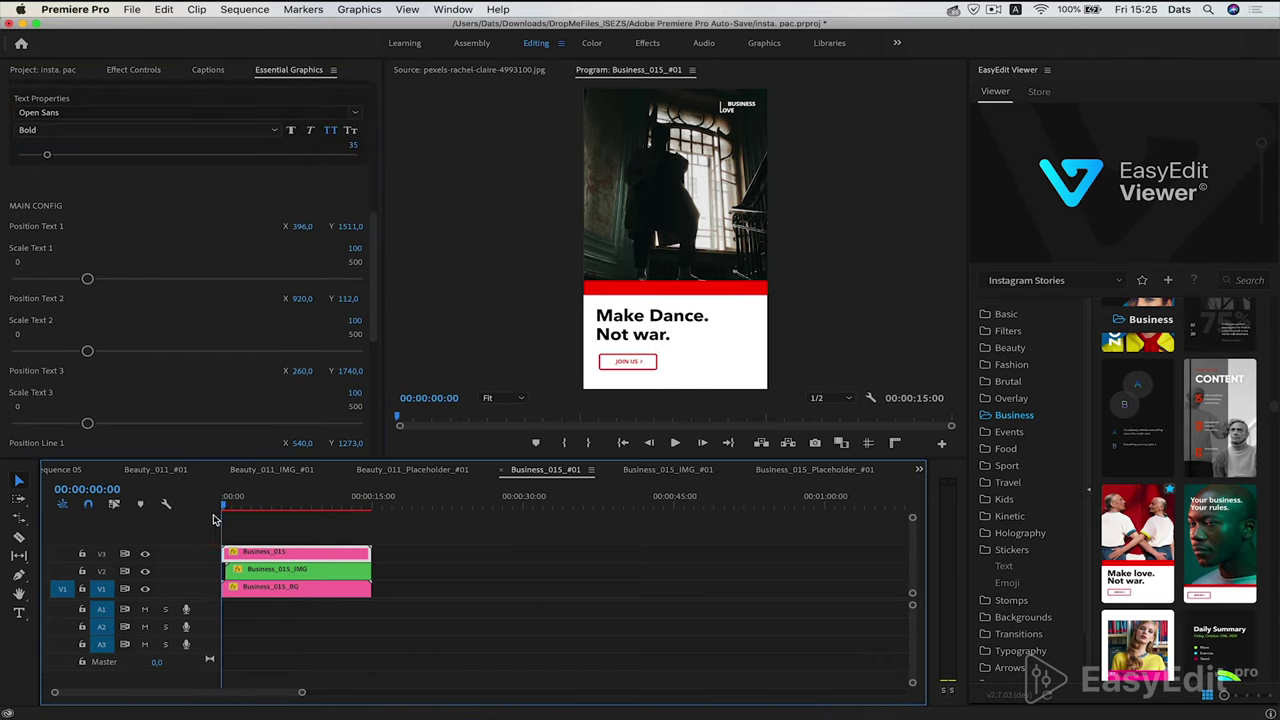
{"action": "left_click", "coordinate": [438, 470]}
{"action": "left_click", "coordinate": [537, 470]}
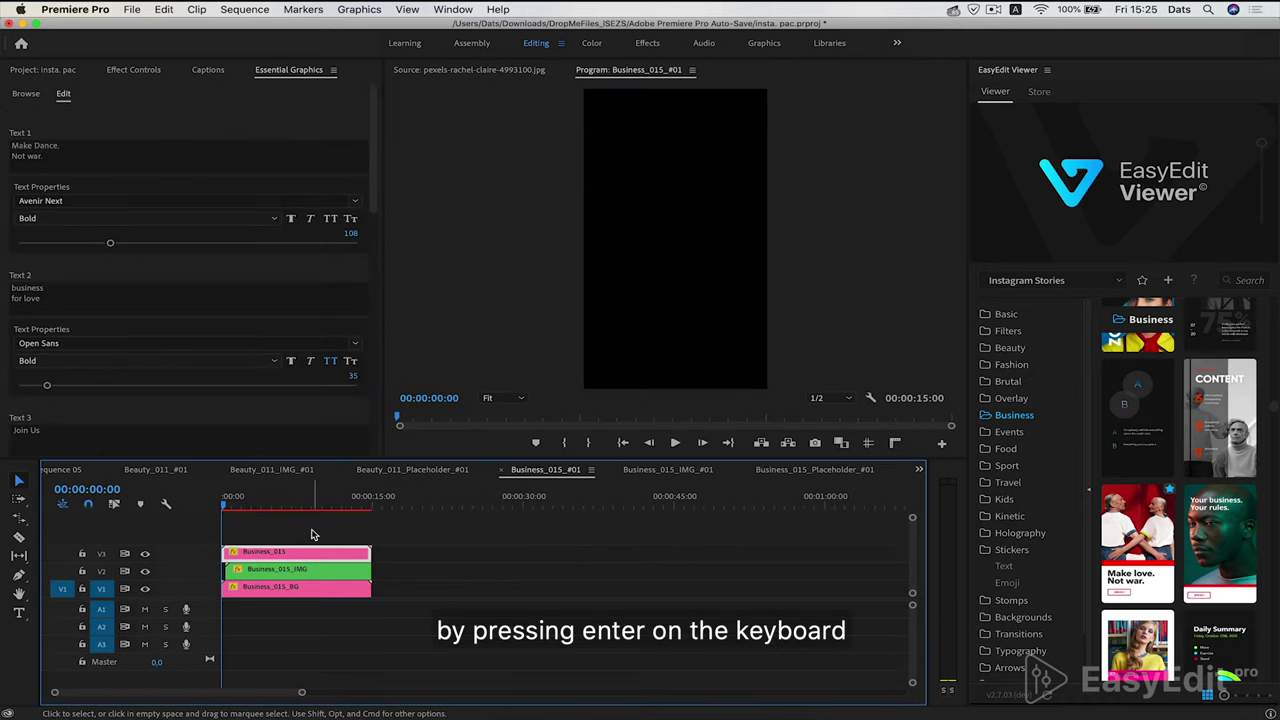
Render the Business_015_#01 work area and play the story through to its end
{"action": "key", "text": "Return"}
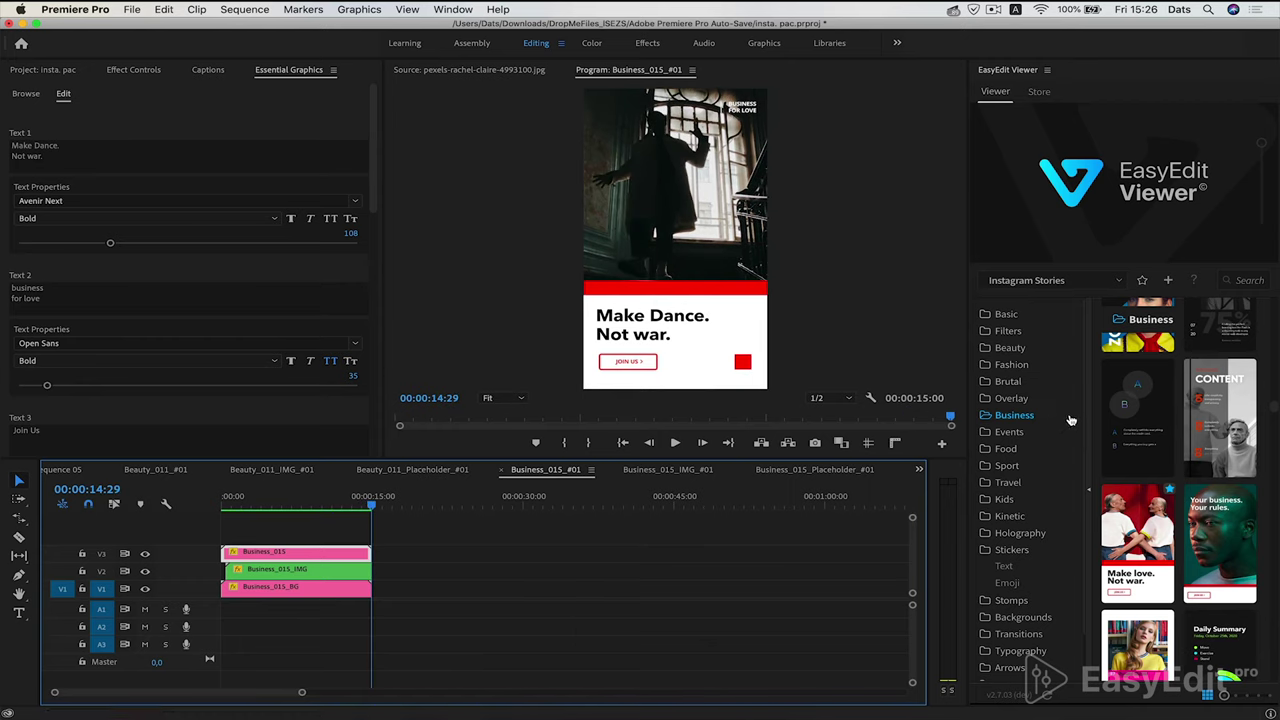
Review the H.264 Desktop export settings for Business_015_#01.mp4, then close the dialog
{"action": "left_click", "coordinate": [133, 9]}
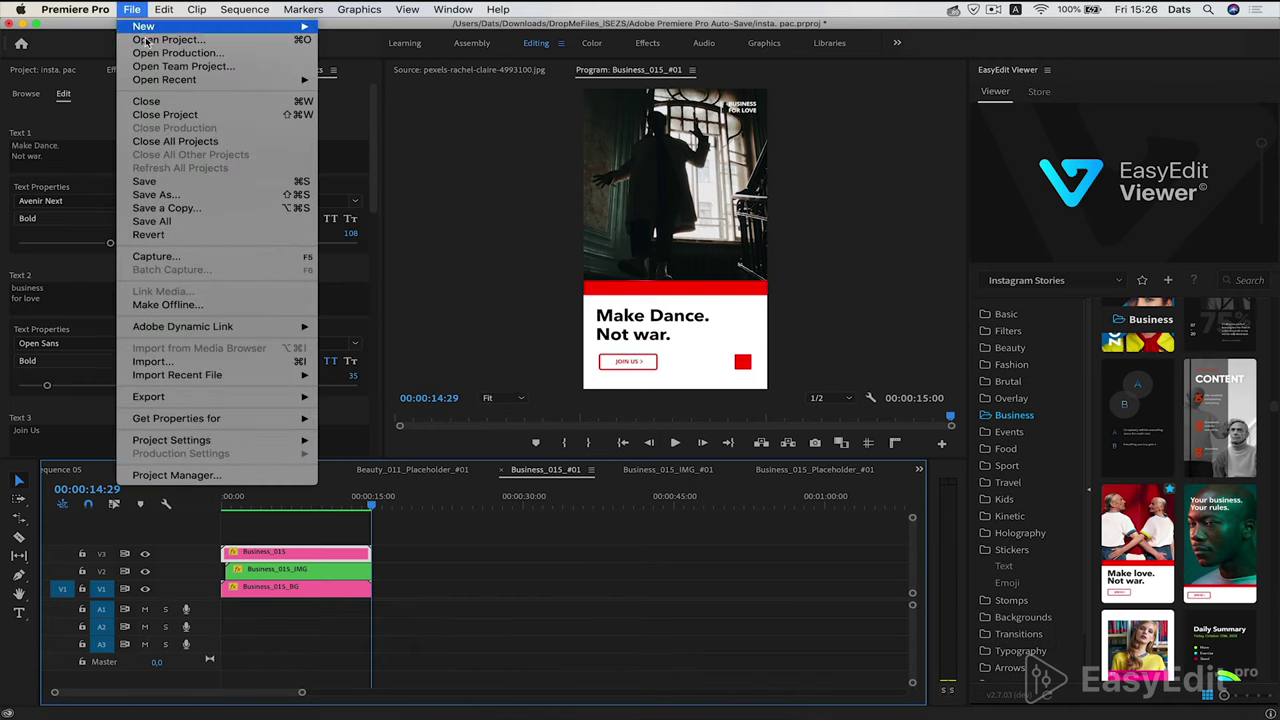
{"action": "mouse_move", "coordinate": [220, 396]}
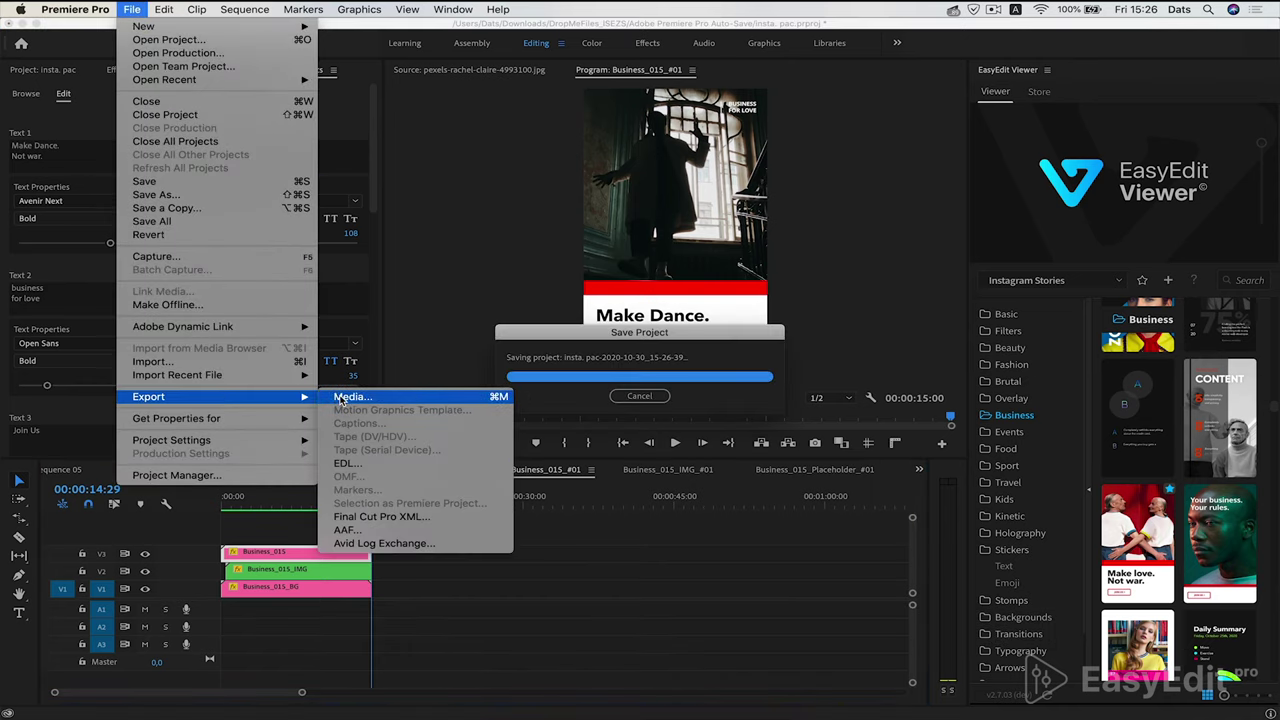
{"action": "left_click", "coordinate": [341, 398]}
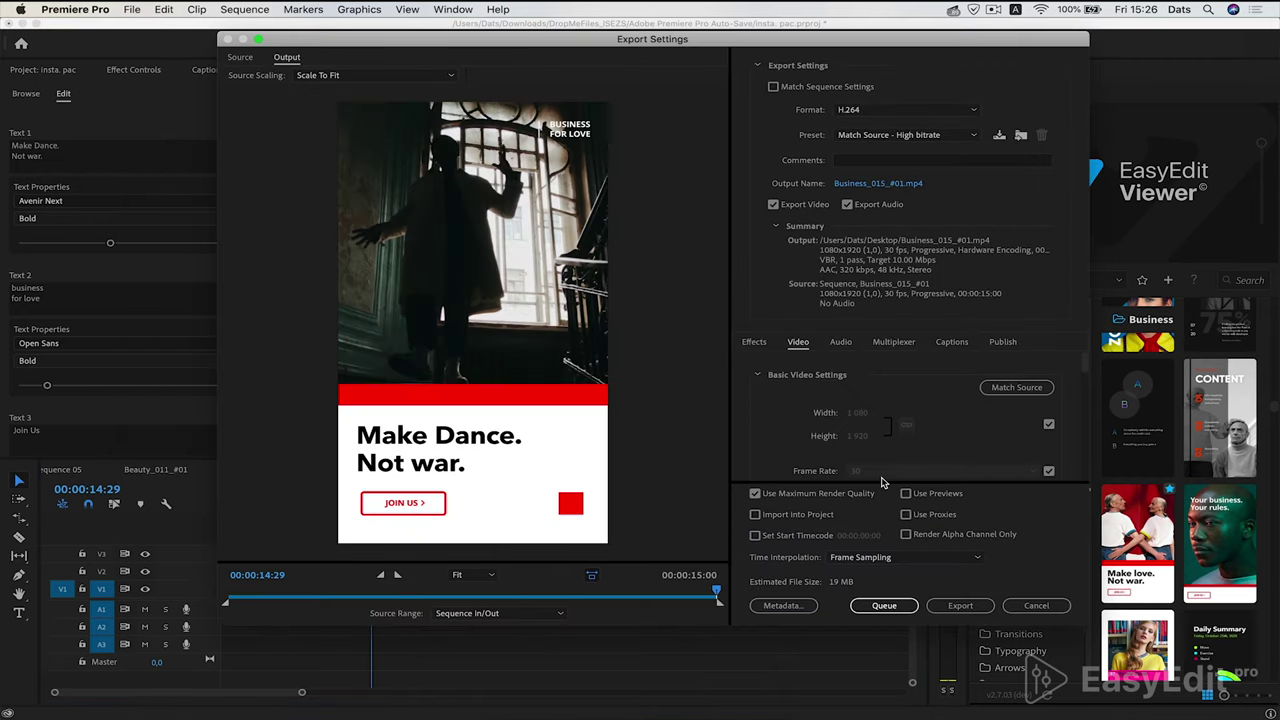
{"action": "left_click", "coordinate": [1036, 606]}
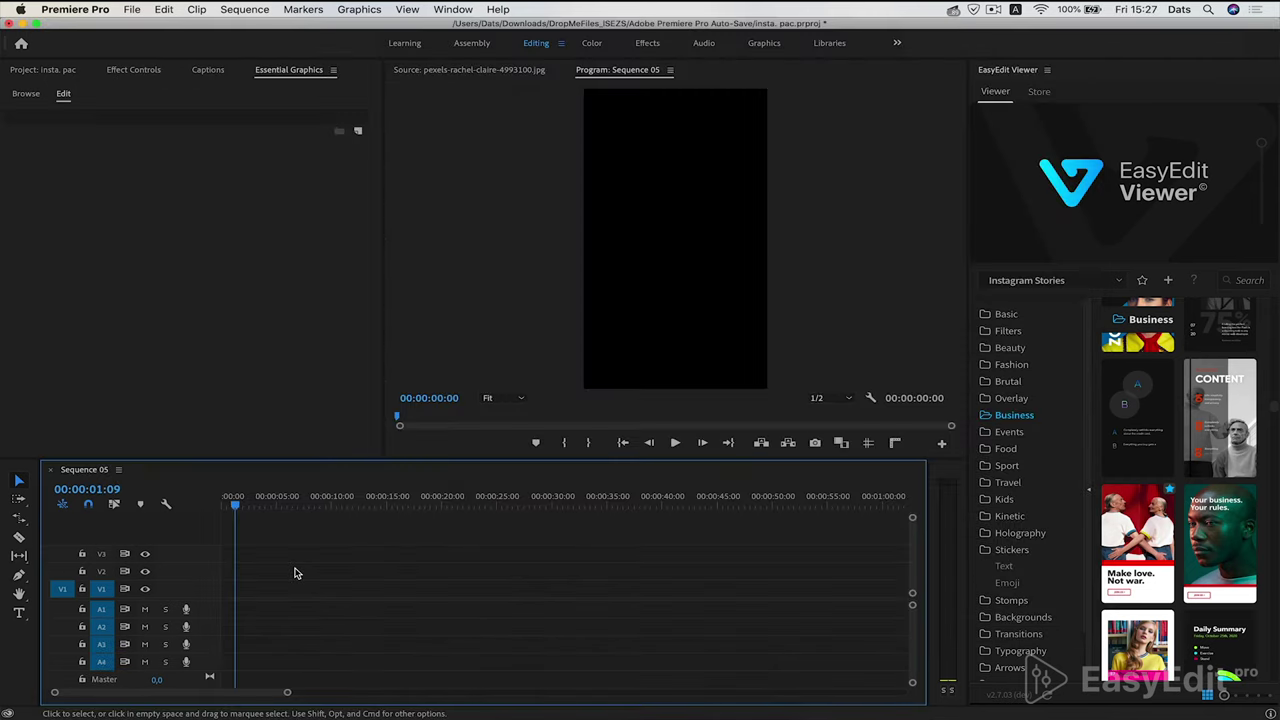
Browse the EasyEdit Overlay templates, previewing designs like Overlay 019 'Different is beautiful'
{"action": "left_click", "coordinate": [1088, 465]}
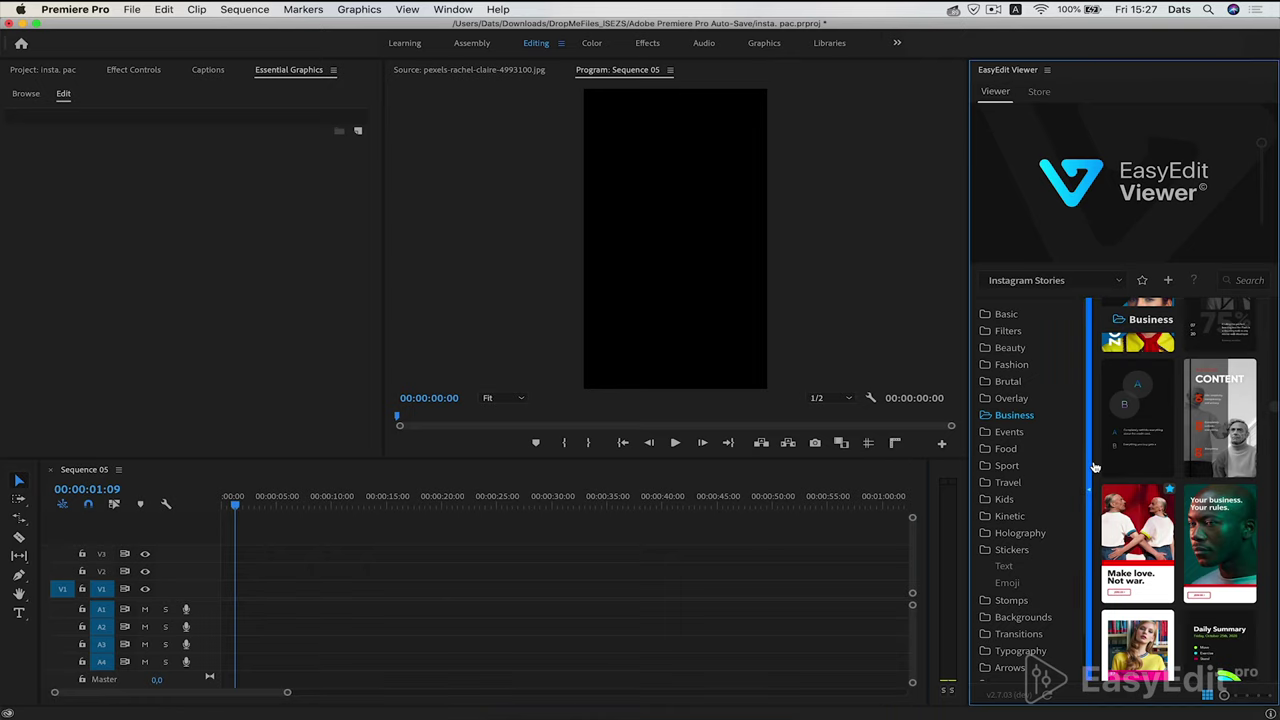
{"action": "scroll", "coordinate": [1062, 474], "scroll_direction": "down", "scroll_amount": 3}
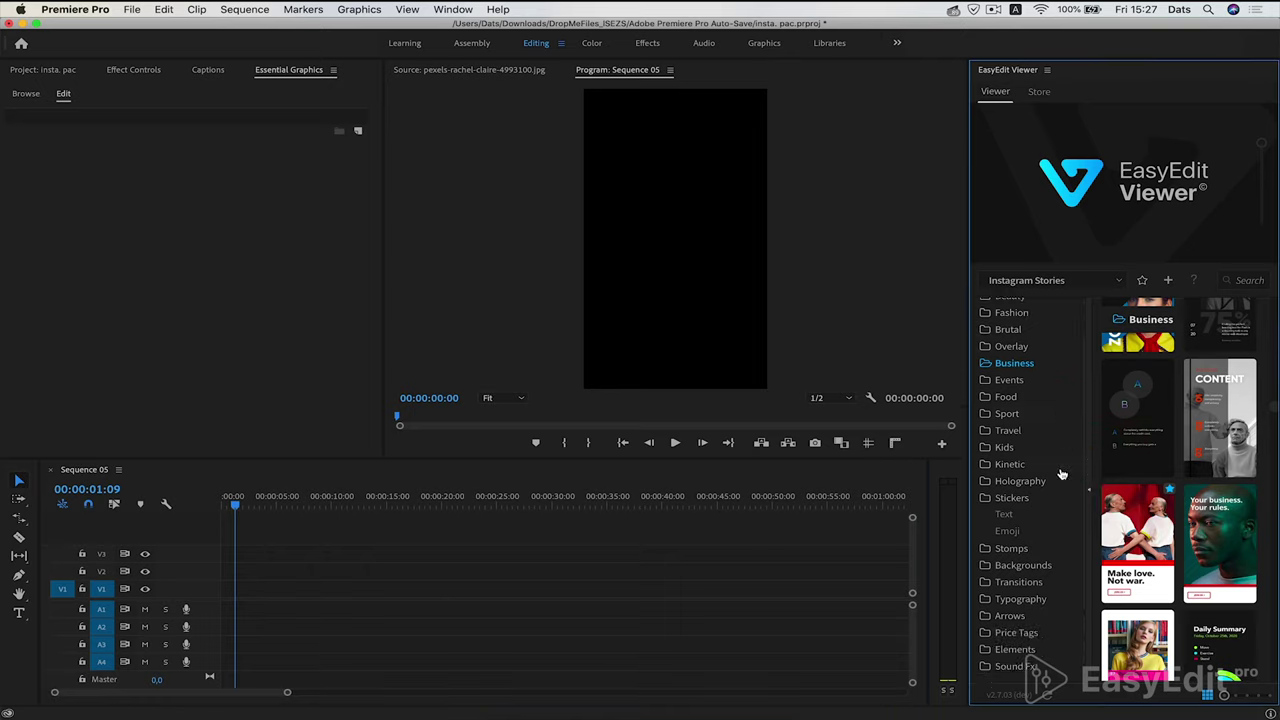
{"action": "scroll", "coordinate": [1062, 474], "scroll_direction": "up", "scroll_amount": 3}
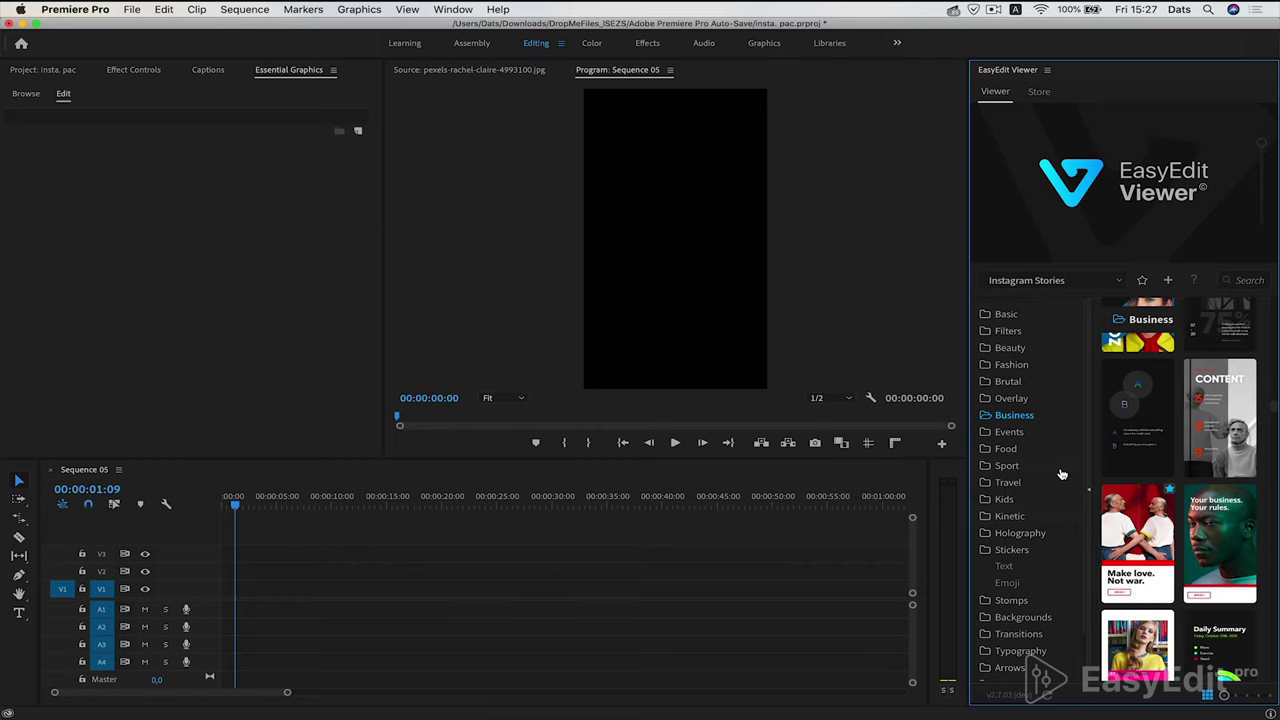
{"action": "left_click", "coordinate": [1012, 400]}
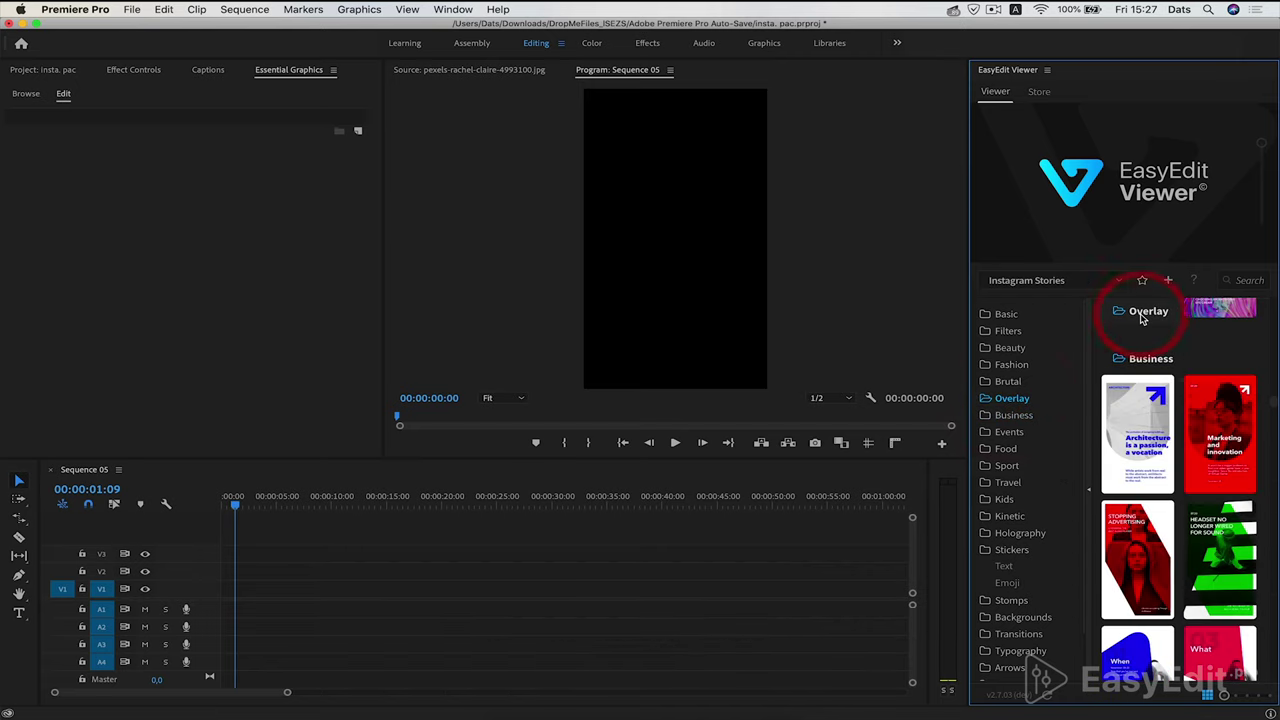
{"action": "scroll", "coordinate": [1152, 345], "scroll_direction": "up", "scroll_amount": 5}
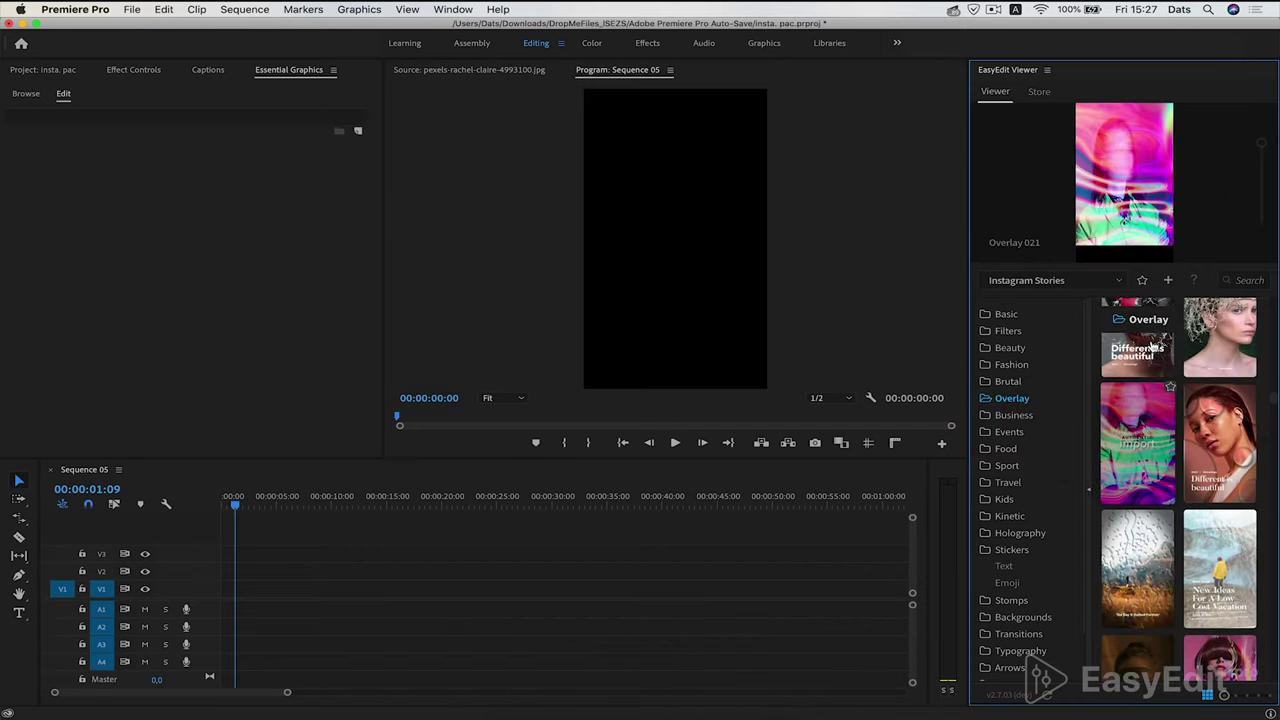
{"action": "mouse_move", "coordinate": [1246, 351]}
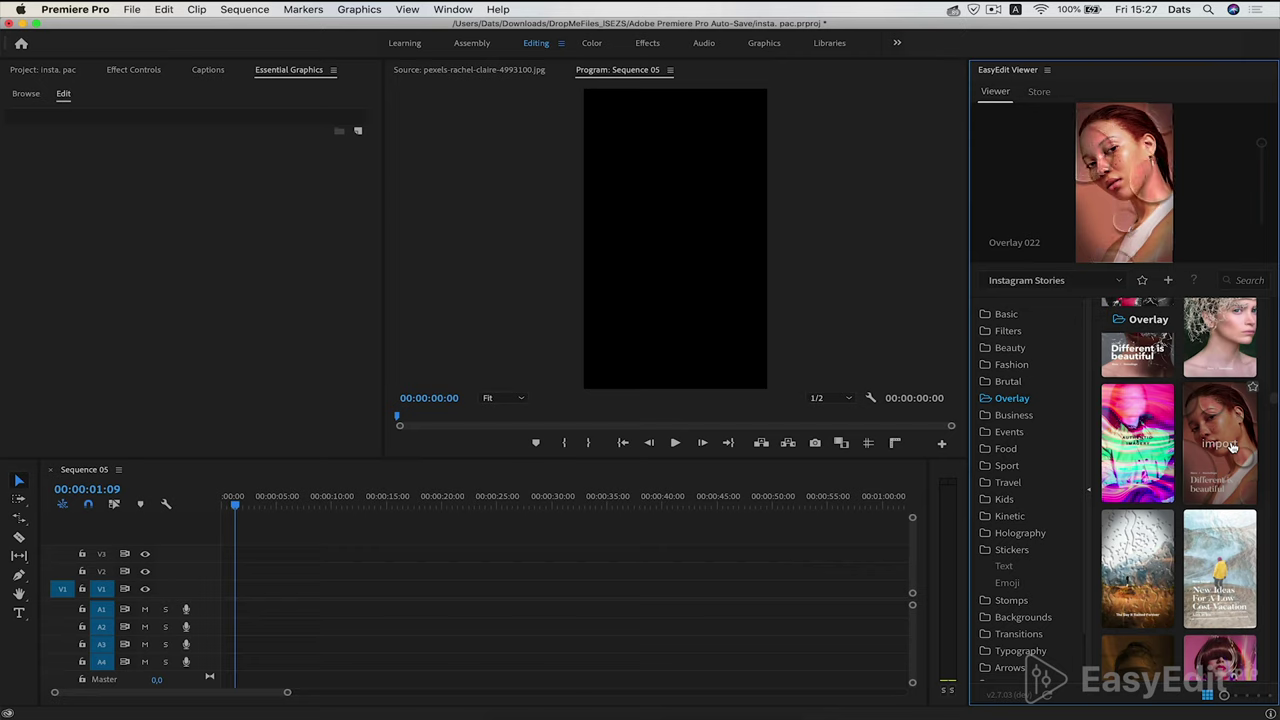
{"action": "mouse_move", "coordinate": [1233, 586]}
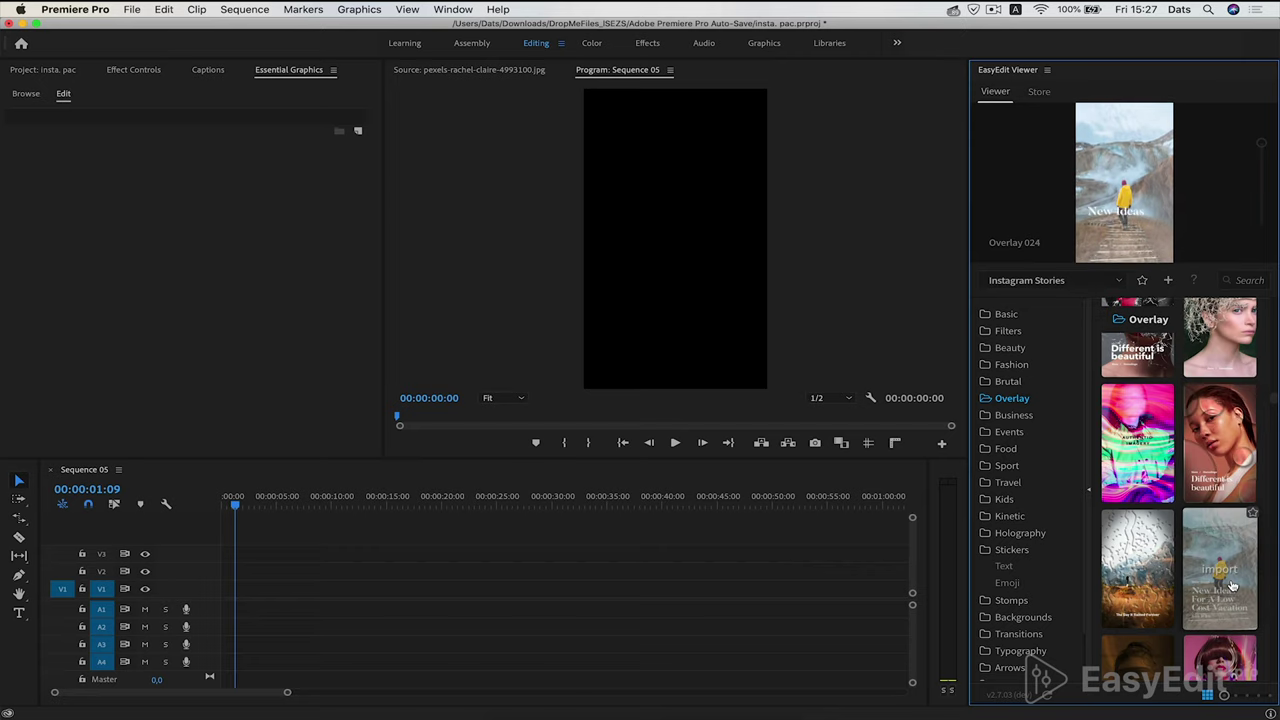
{"action": "mouse_move", "coordinate": [1138, 585]}
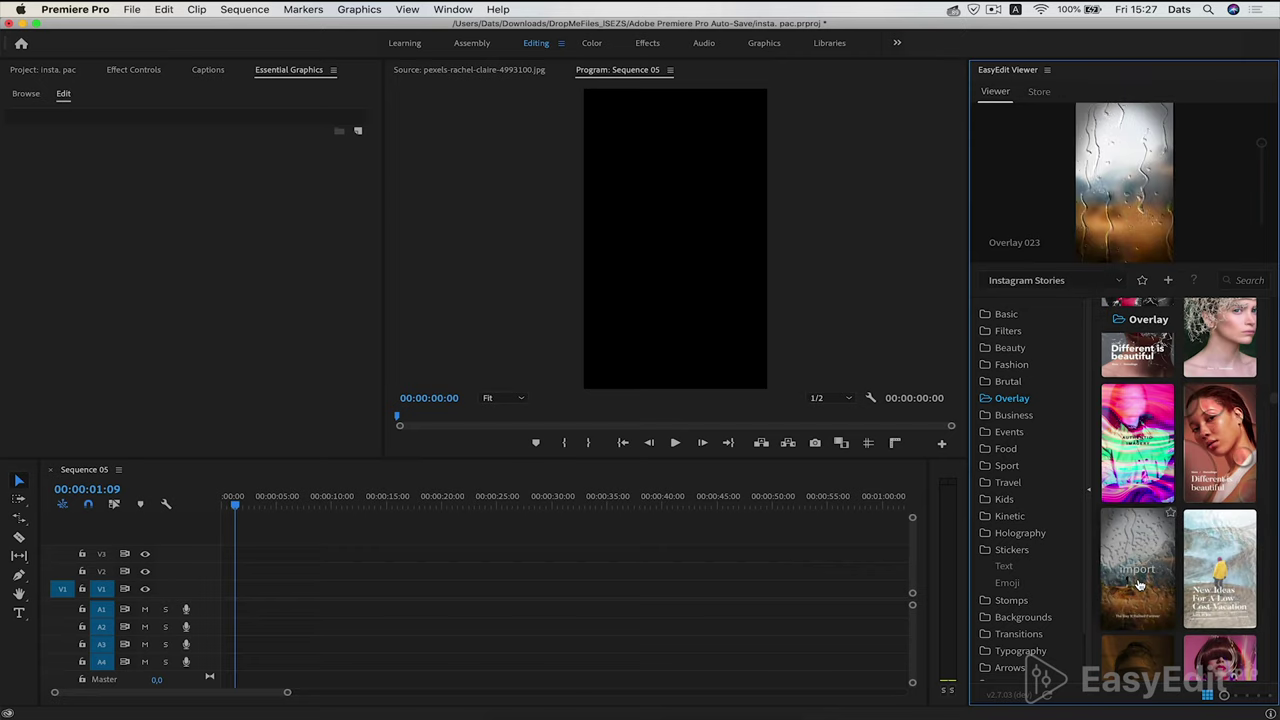
{"action": "scroll", "coordinate": [1138, 585], "scroll_direction": "up", "scroll_amount": 1}
{"action": "scroll", "coordinate": [1138, 585], "scroll_direction": "up", "scroll_amount": 2}
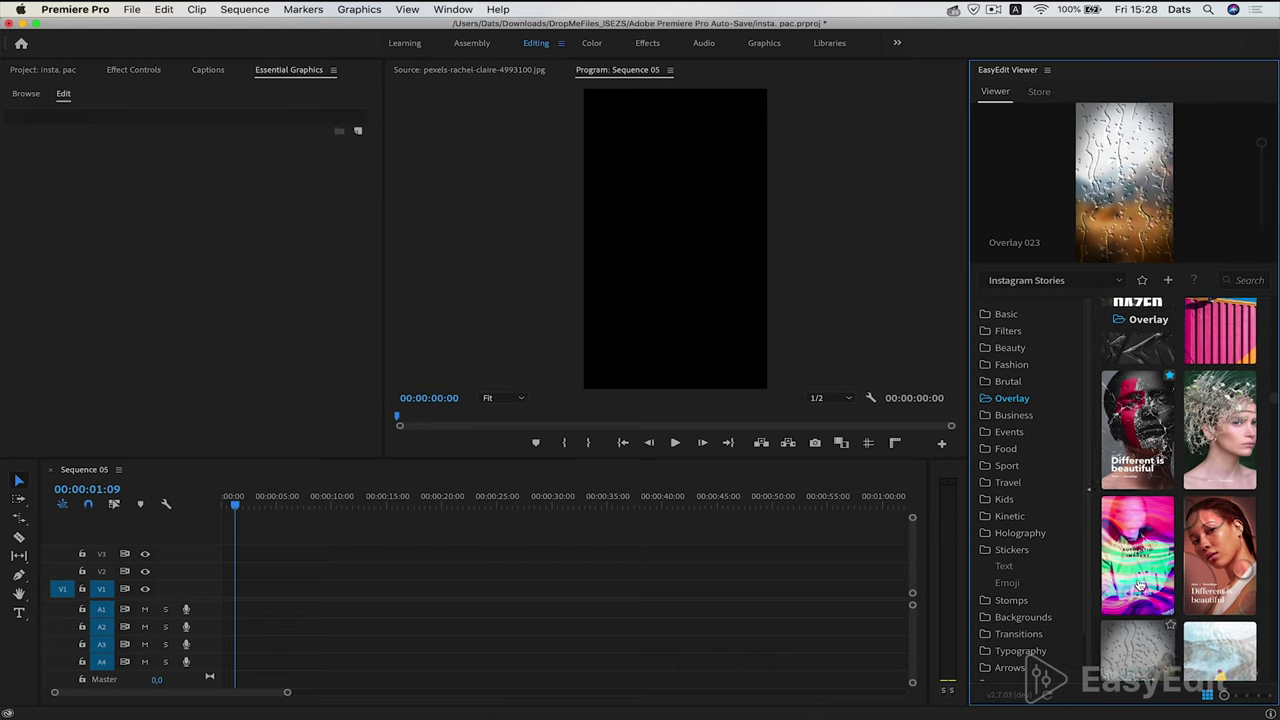
{"action": "scroll", "coordinate": [1138, 585], "scroll_direction": "up", "scroll_amount": 2}
{"action": "mouse_move", "coordinate": [1140, 494]}
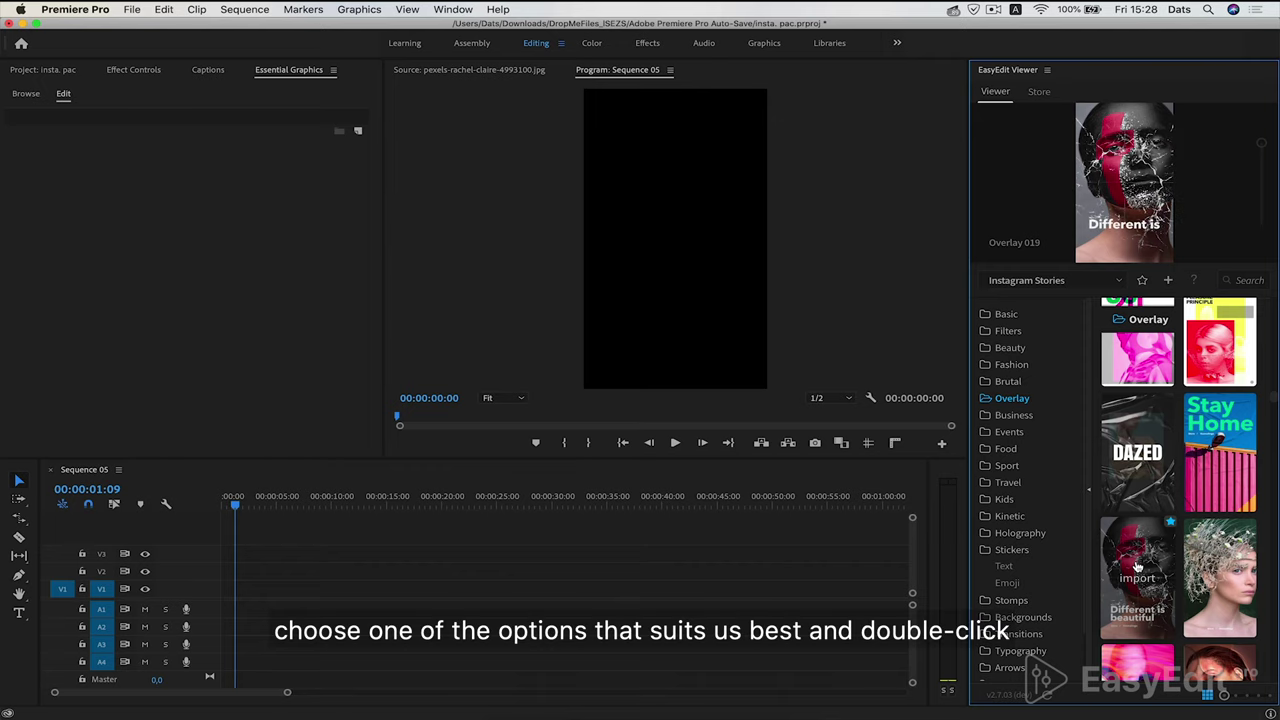
Add Overlay 019 to Sequence 05, open its nested Overlay_019_#01 sequence, and select the Overlay_019 text clip
{"action": "double_click", "coordinate": [1137, 567]}
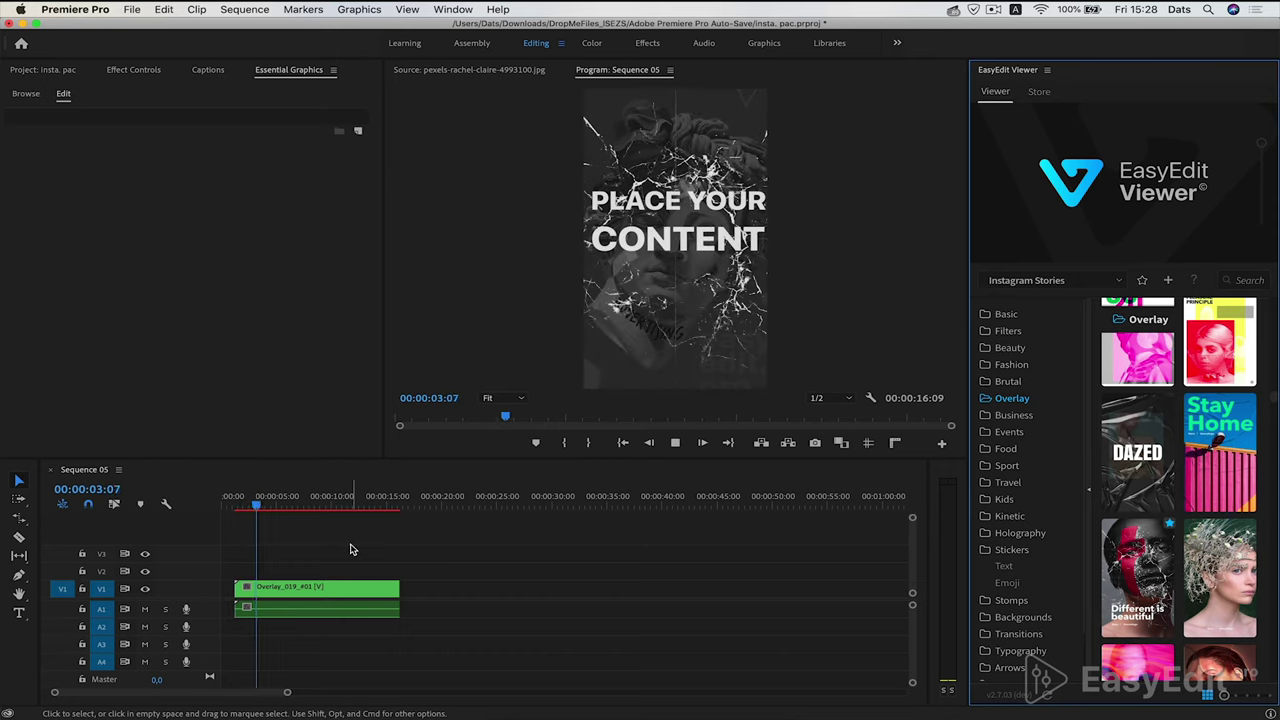
{"action": "key", "text": "space"}
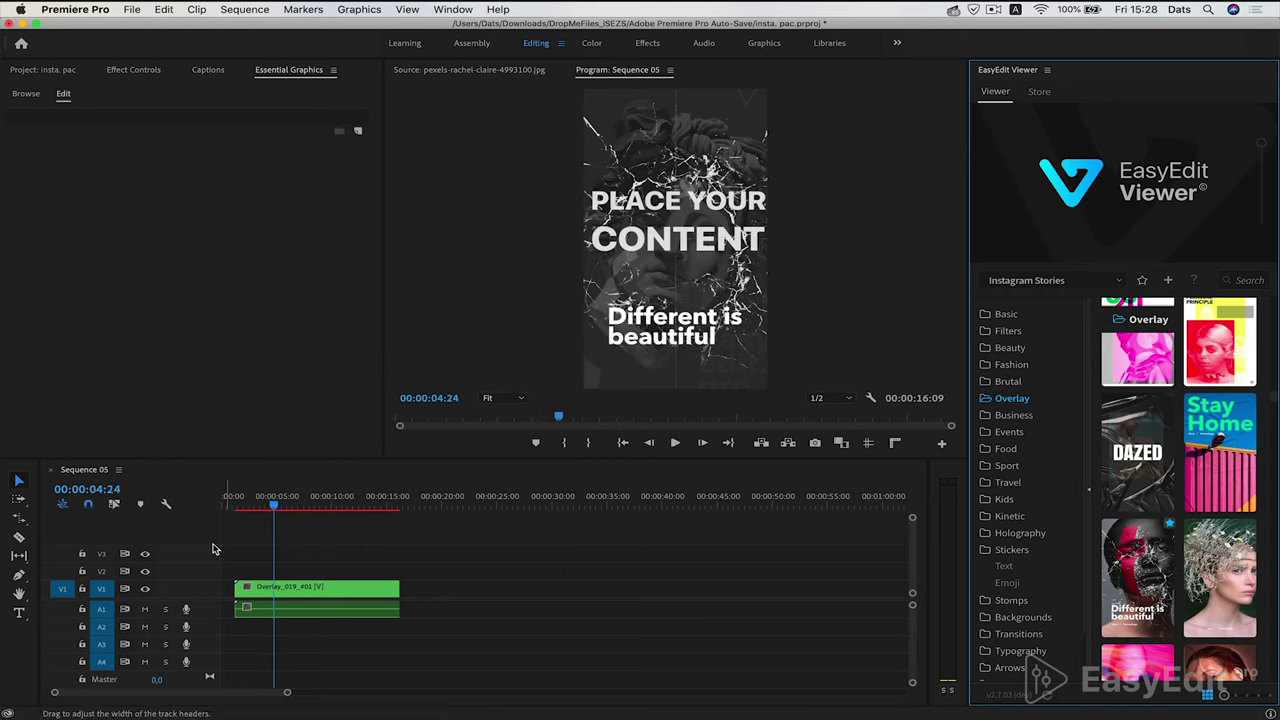
{"action": "double_click", "coordinate": [351, 589]}
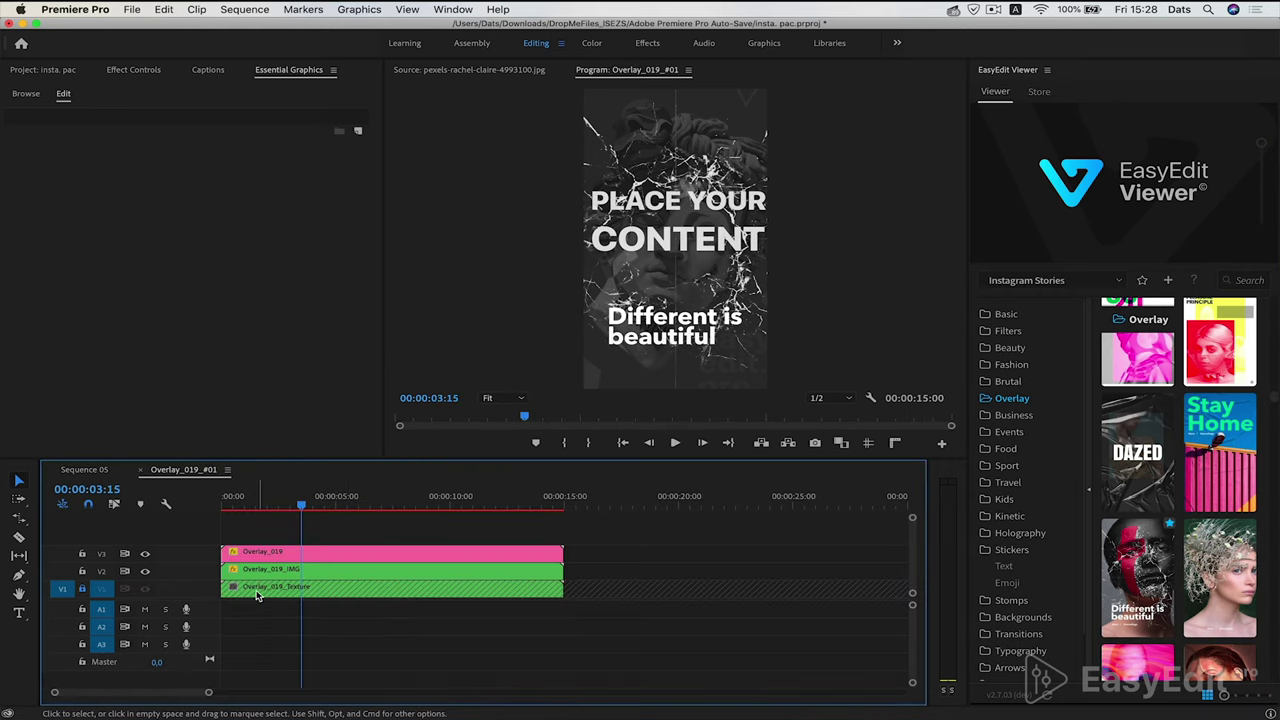
{"action": "key", "text": "space"}
{"action": "left_click", "coordinate": [219, 521]}
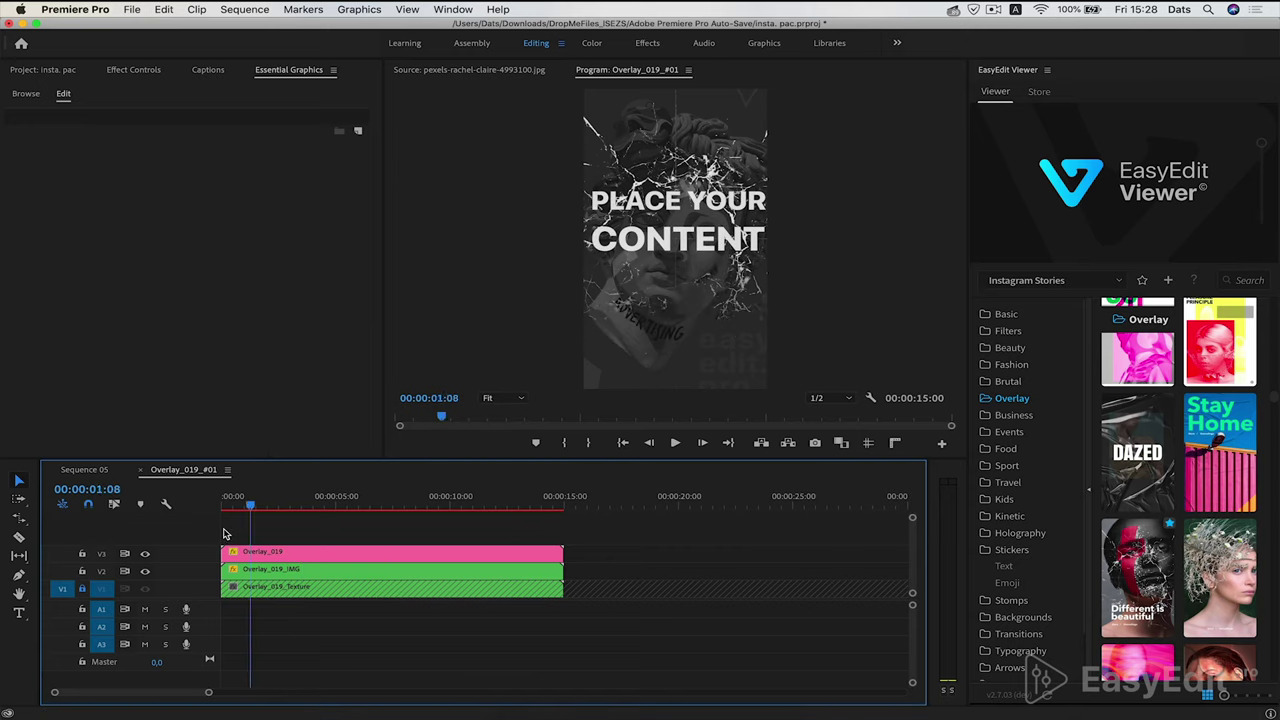
{"action": "left_click", "coordinate": [292, 555]}
Scale the 'Different is beautiful' headline to 77 and move it to X 337.8, Y 1605.1
{"action": "left_click", "coordinate": [133, 70]}
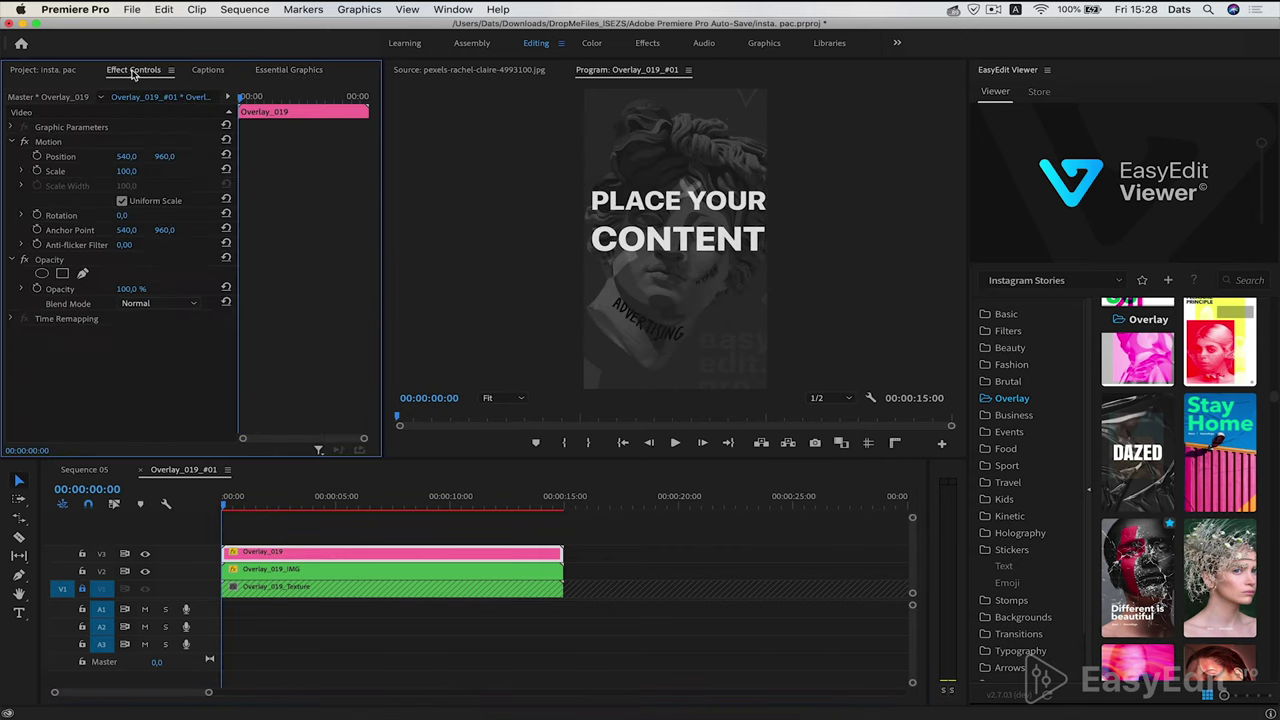
{"action": "left_click", "coordinate": [290, 70]}
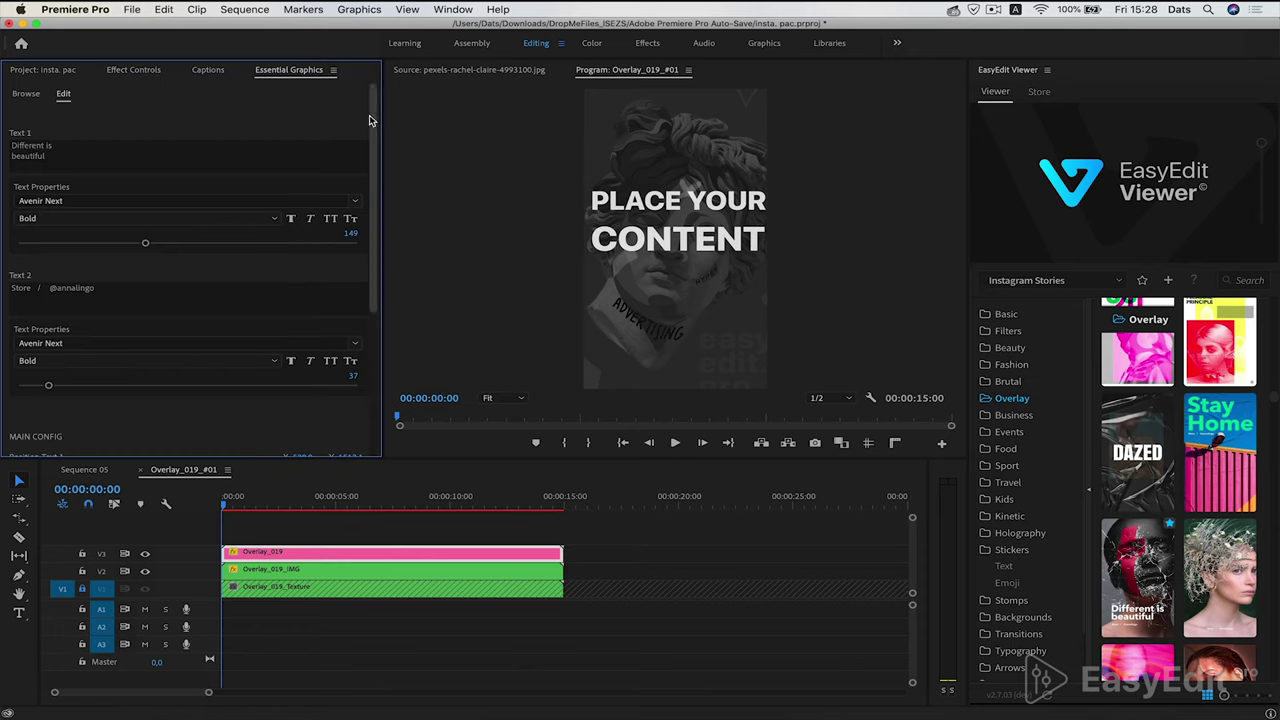
{"action": "left_click_drag", "start_coordinate": [369, 120], "coordinate": [380, 263]}
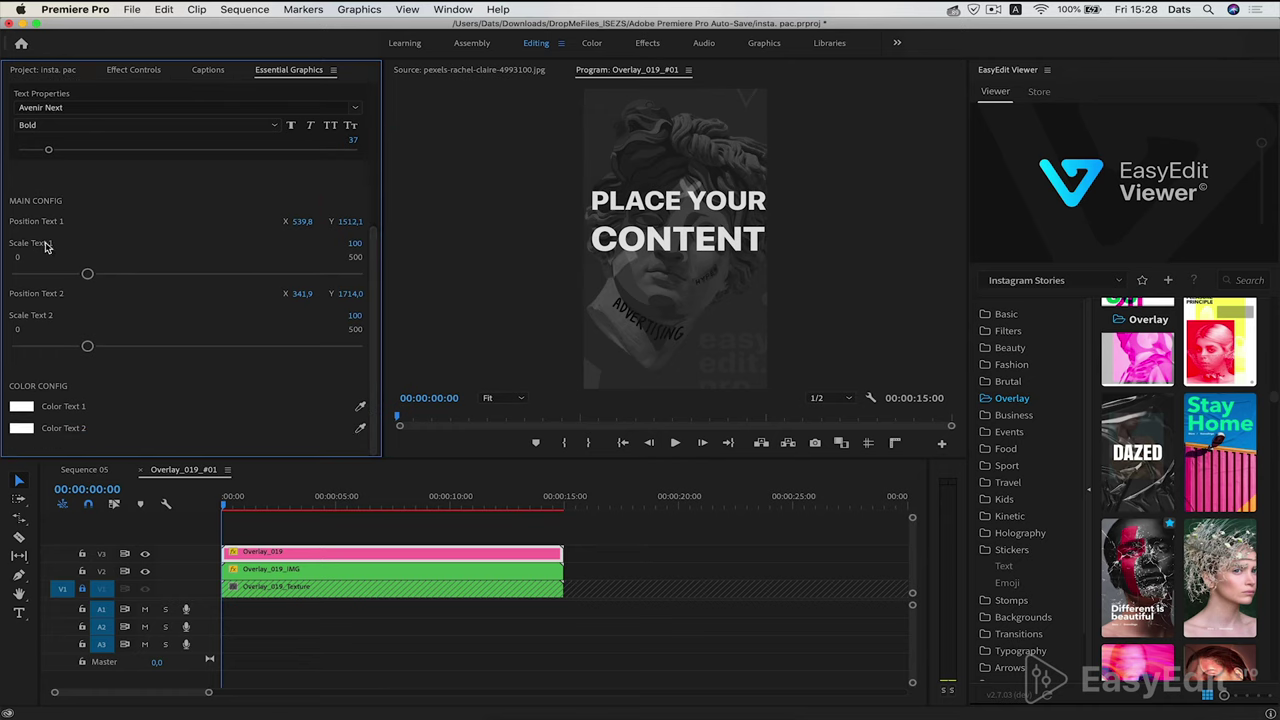
{"action": "left_click", "coordinate": [306, 506]}
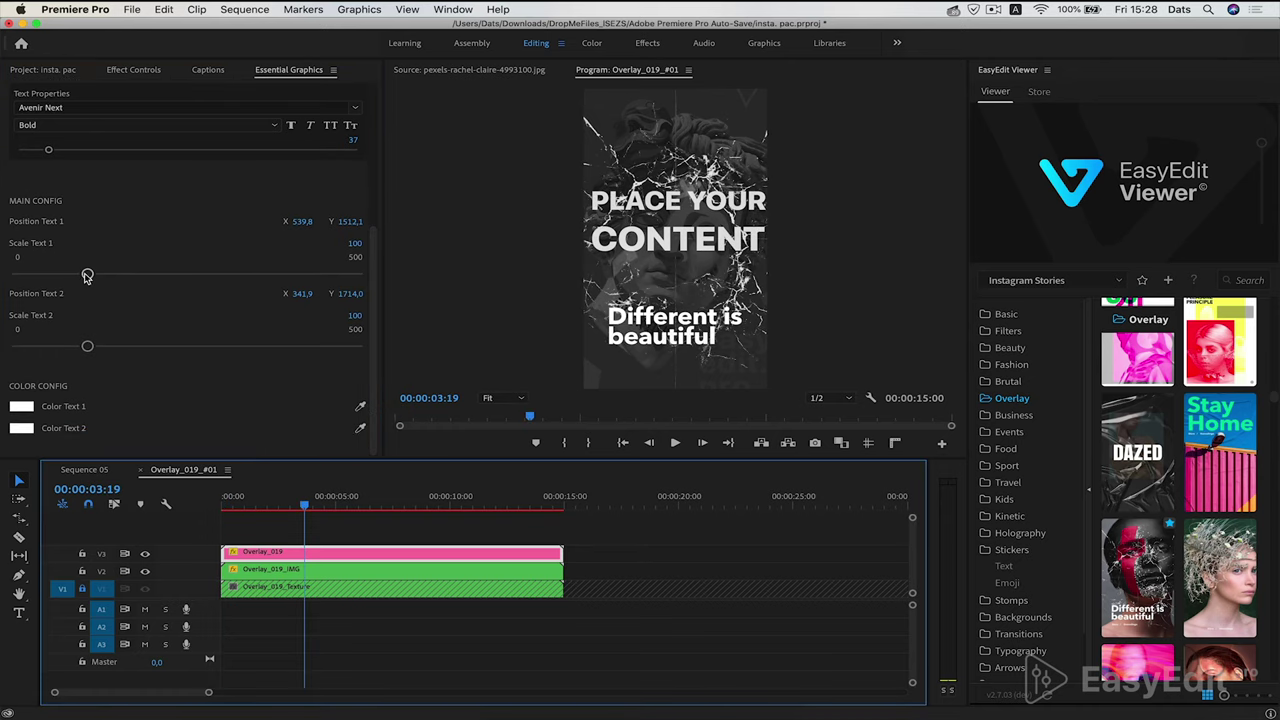
{"action": "mouse_move", "coordinate": [87, 276]}
{"action": "left_mouse_down"}
{"action": "mouse_move", "coordinate": [123, 277]}
{"action": "mouse_move", "coordinate": [70, 285]}
{"action": "left_mouse_up"}
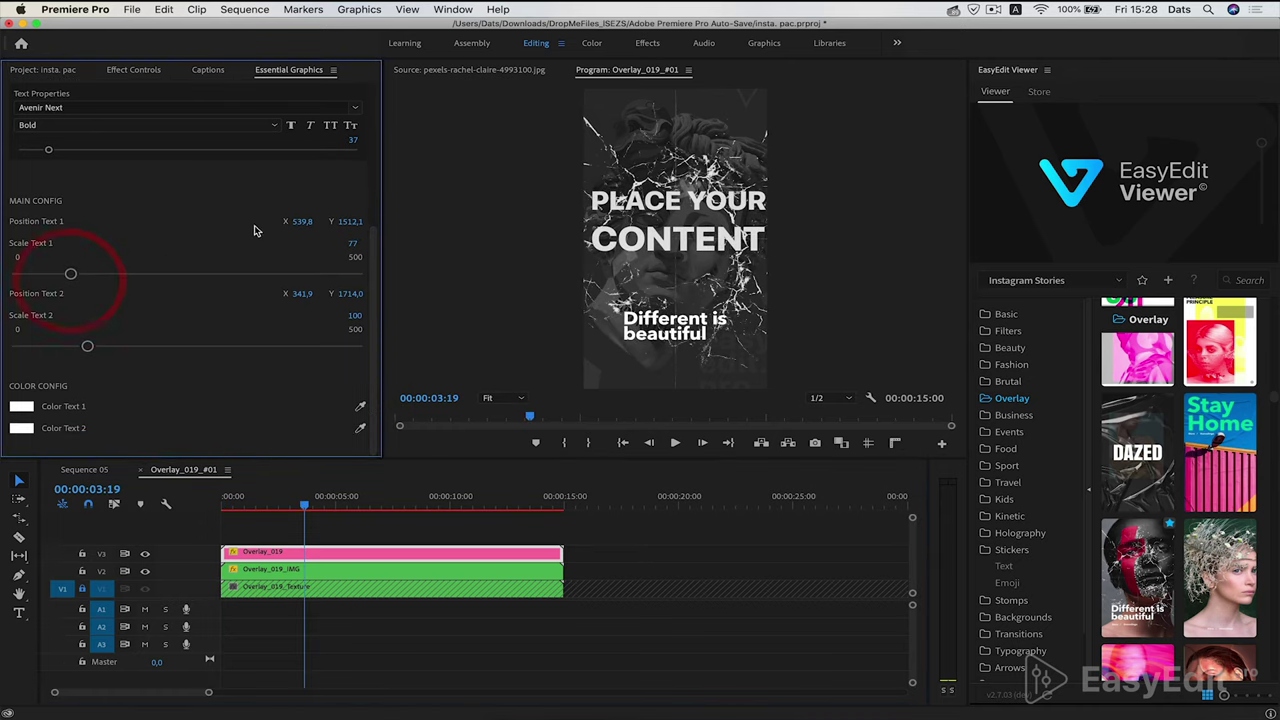
{"action": "left_click_drag", "start_coordinate": [302, 221], "coordinate": [220, 221]}
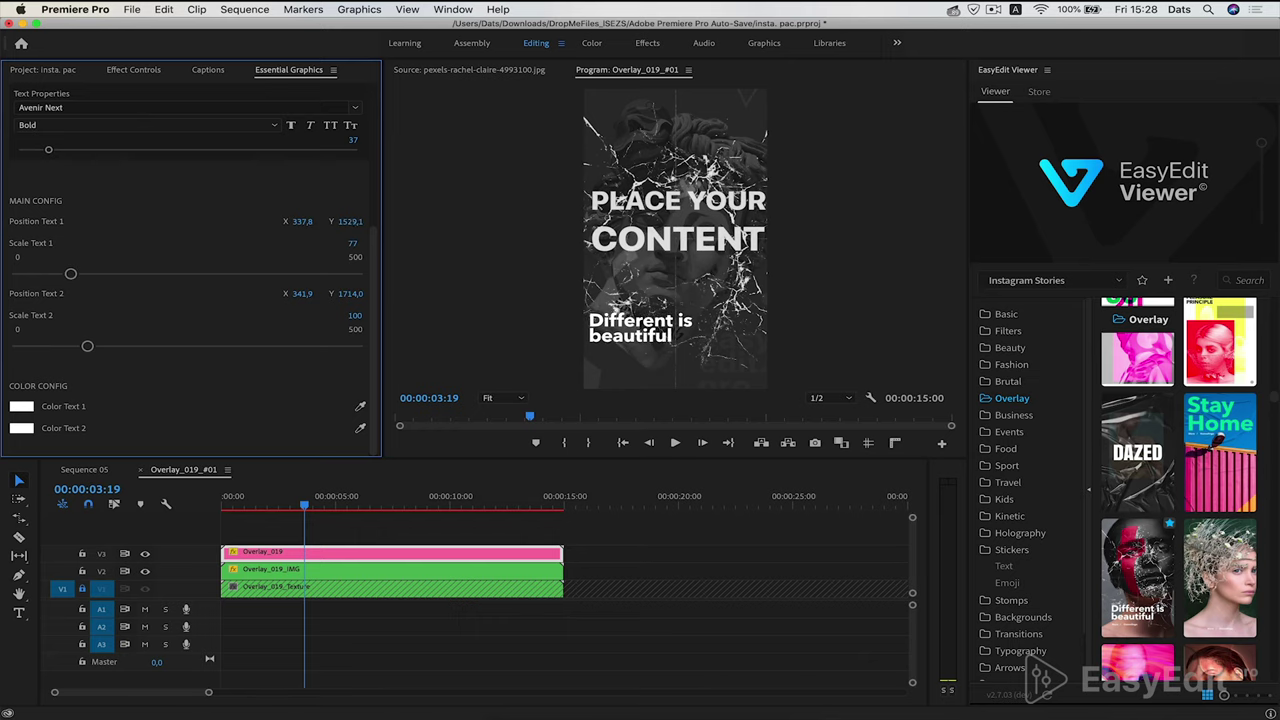
{"action": "left_click_drag", "start_coordinate": [349, 221], "coordinate": [353, 222]}
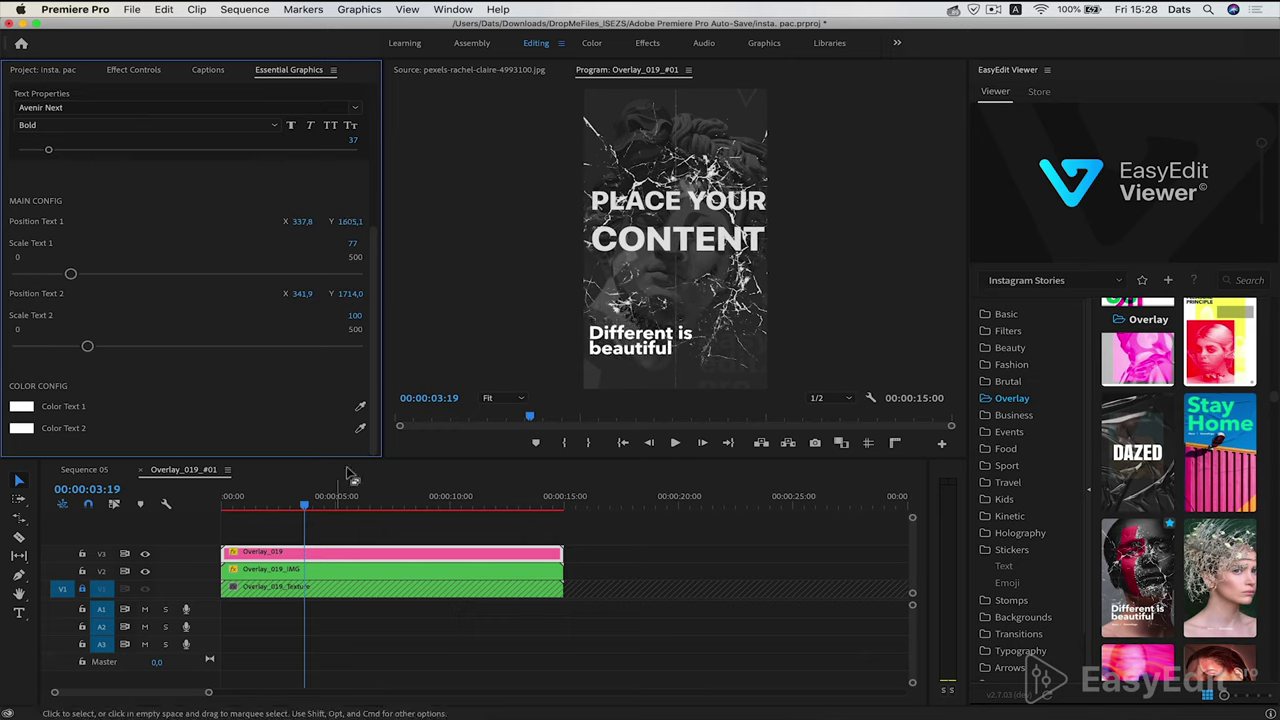
Open Overlay_019_IMG_#01 and place the Buddha photo on V4, trimmed to the placeholder's length
{"action": "double_click", "coordinate": [281, 572]}
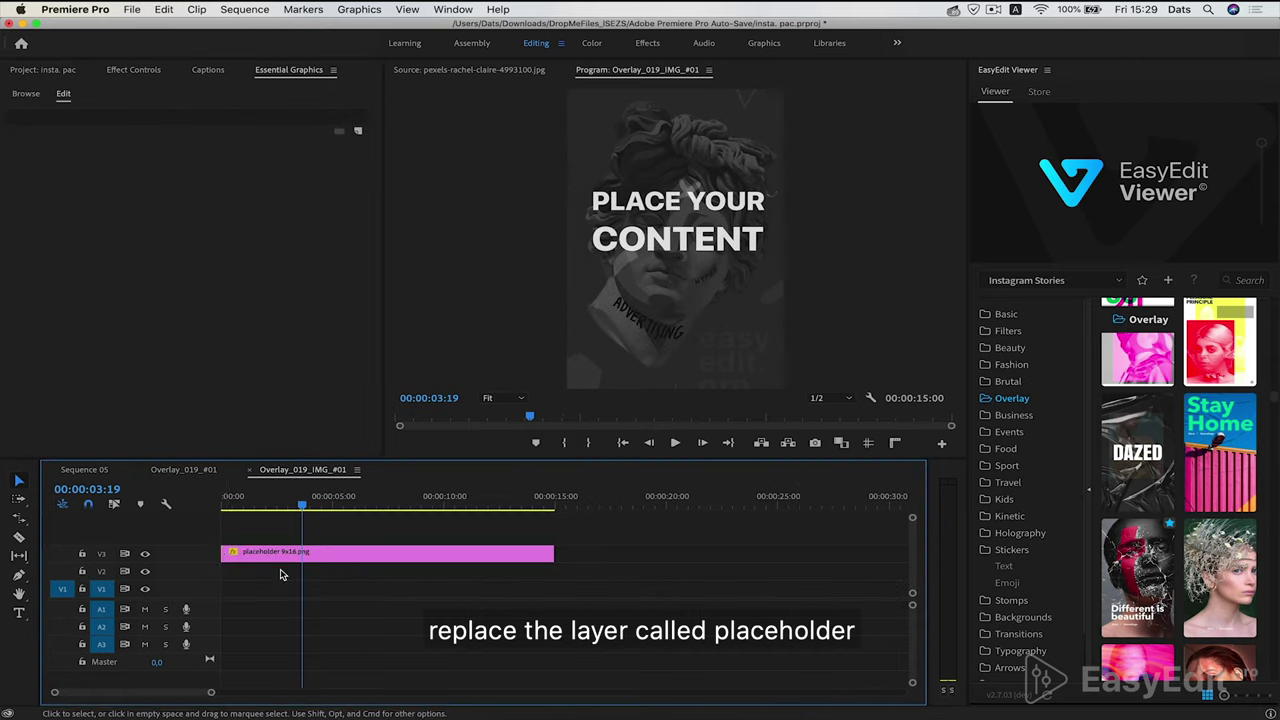
{"action": "left_click", "coordinate": [337, 555]}
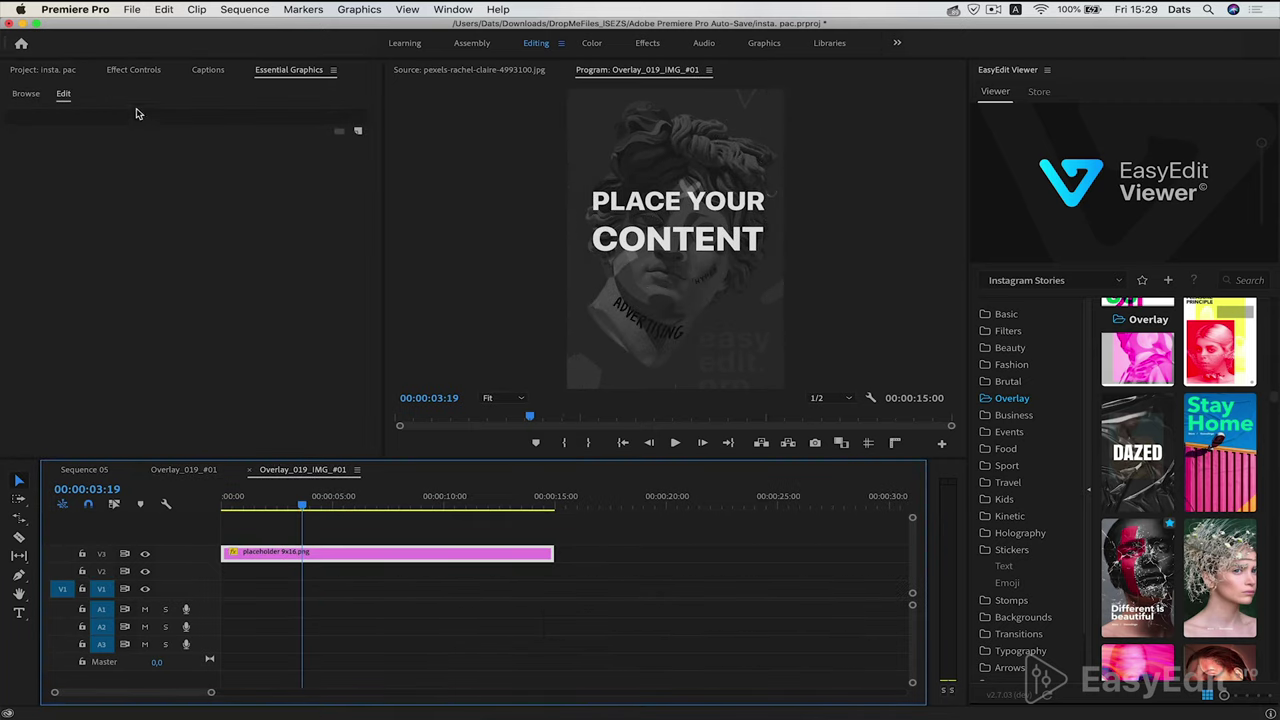
{"action": "left_click", "coordinate": [45, 72]}
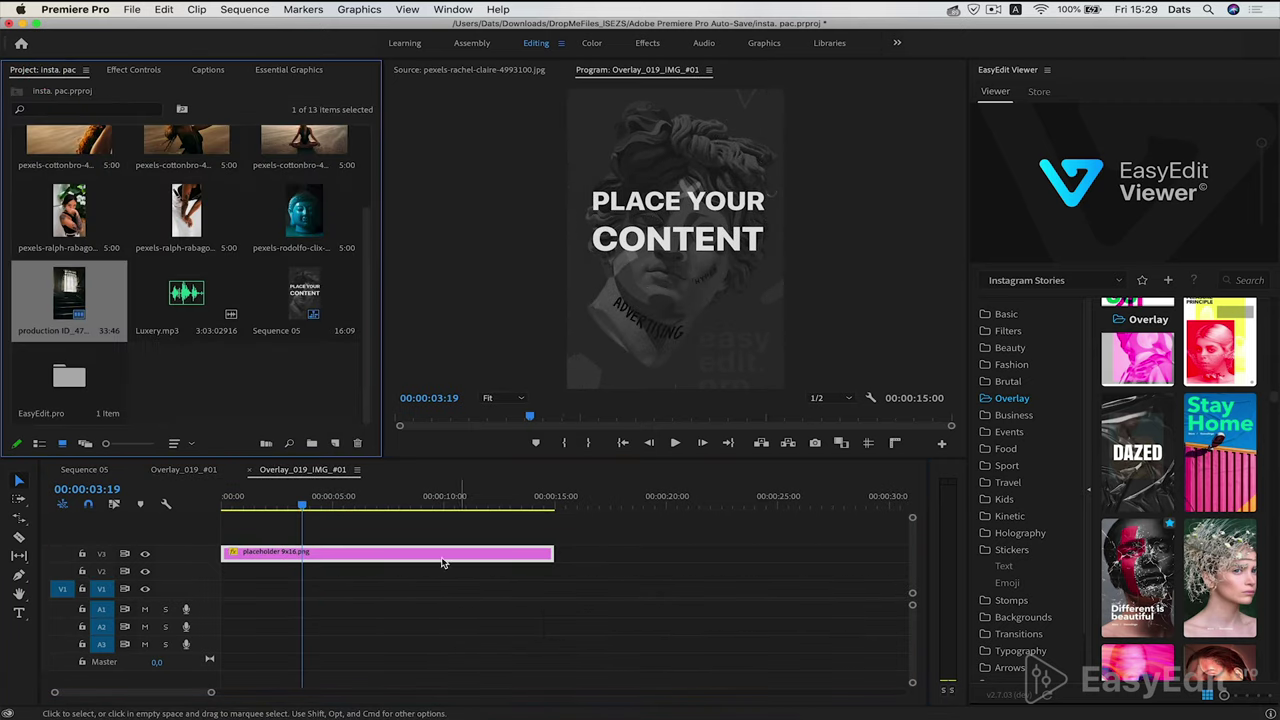
{"action": "left_click_drag", "start_coordinate": [338, 193], "coordinate": [250, 535]}
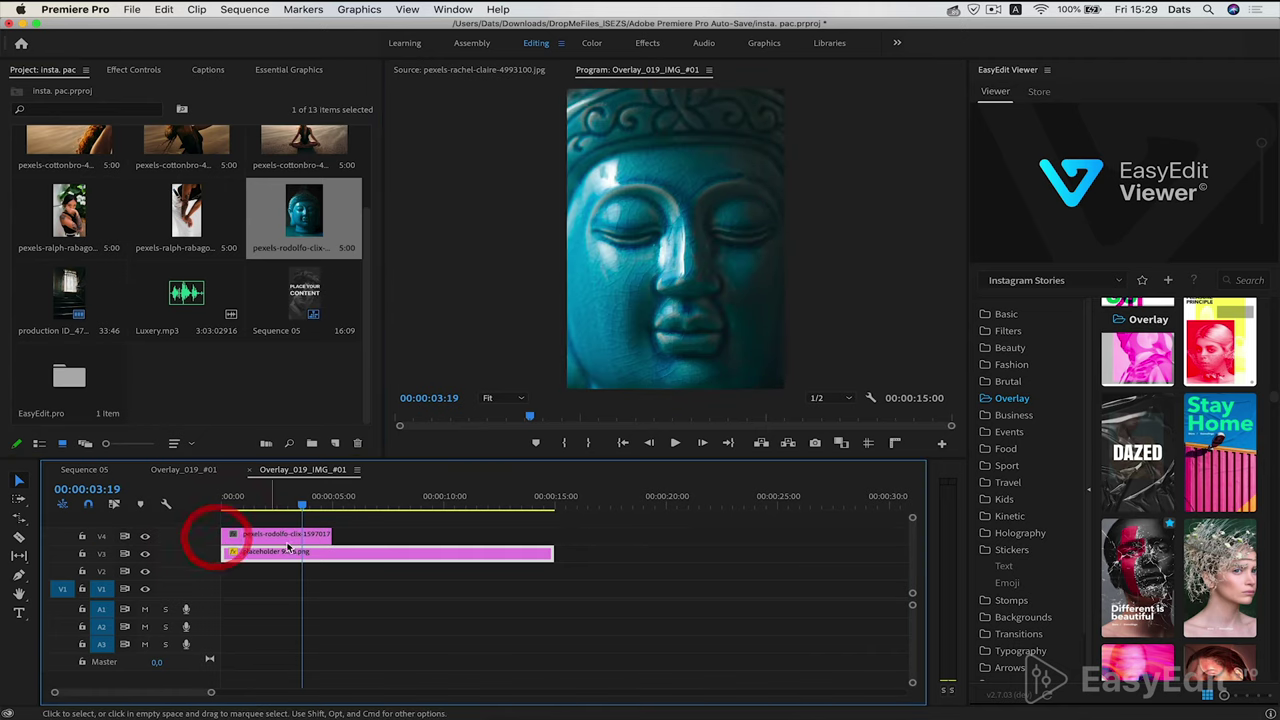
{"action": "left_click_drag", "start_coordinate": [327, 532], "coordinate": [553, 534]}
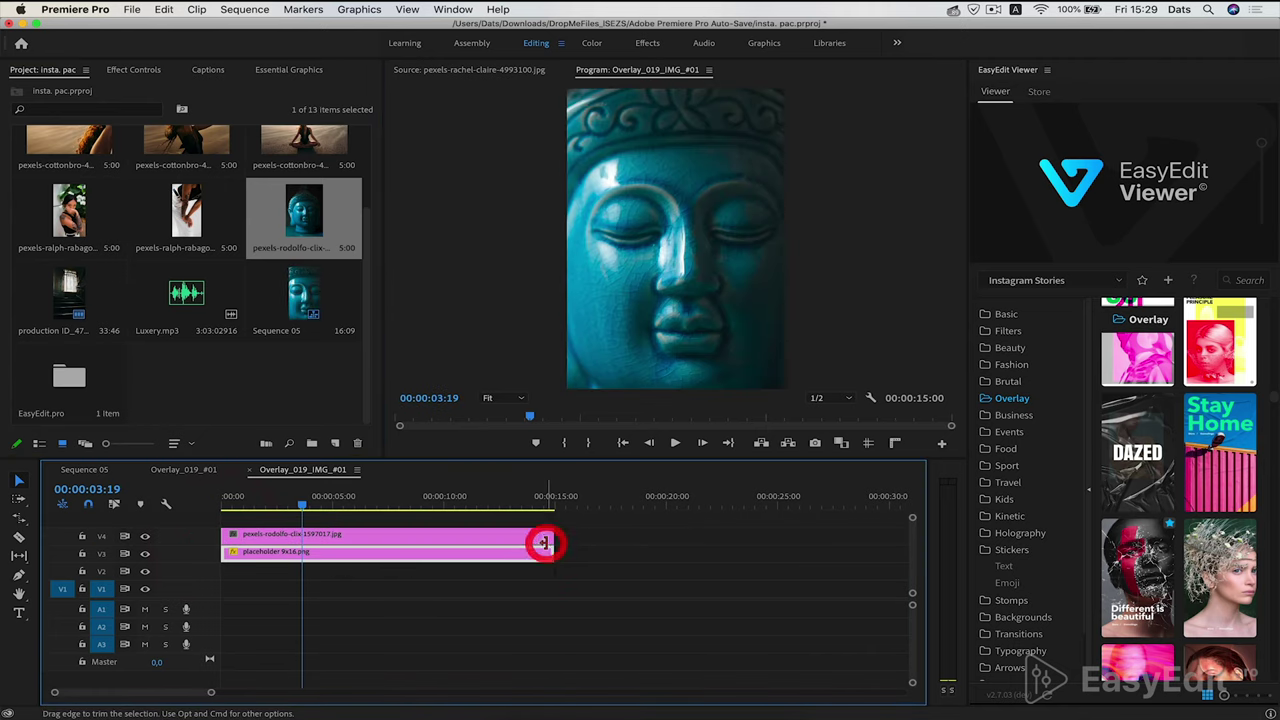
{"action": "left_click", "coordinate": [480, 538]}
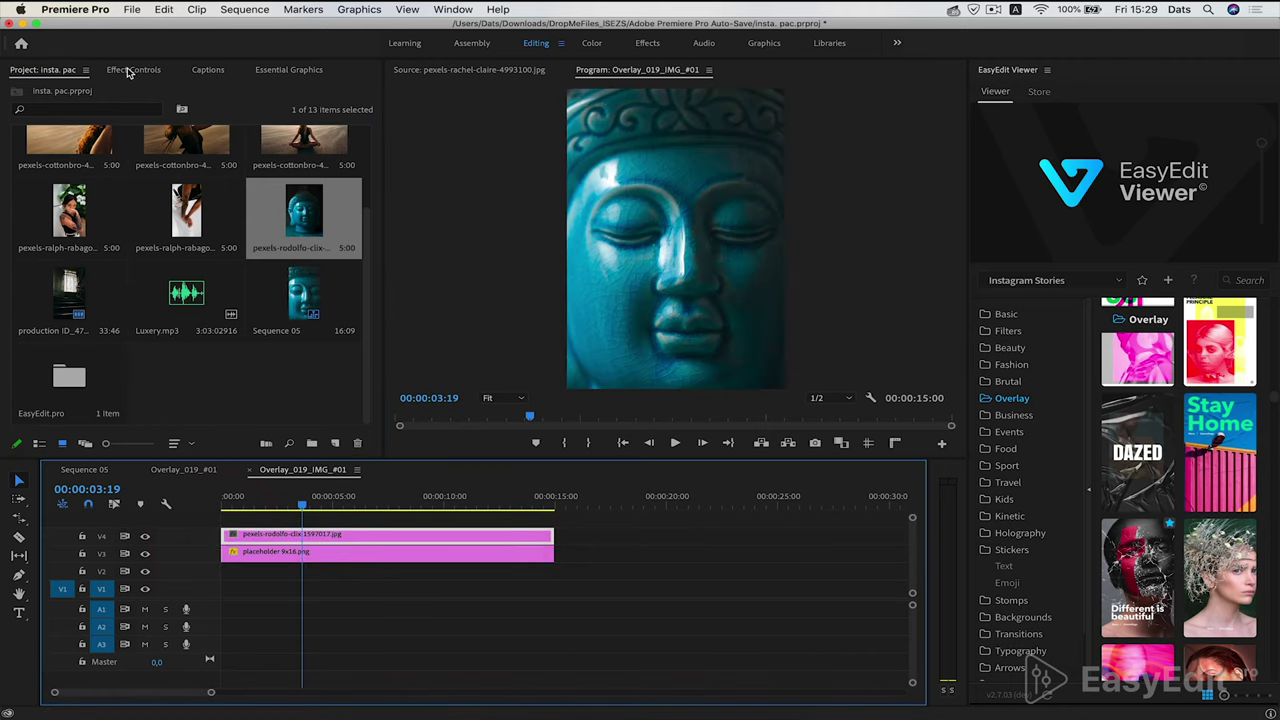
Fit the Buddha photo to the frame size and set its Scale to 111
{"action": "left_click", "coordinate": [130, 70]}
{"action": "left_click_drag", "start_coordinate": [126, 156], "coordinate": [112, 156]}
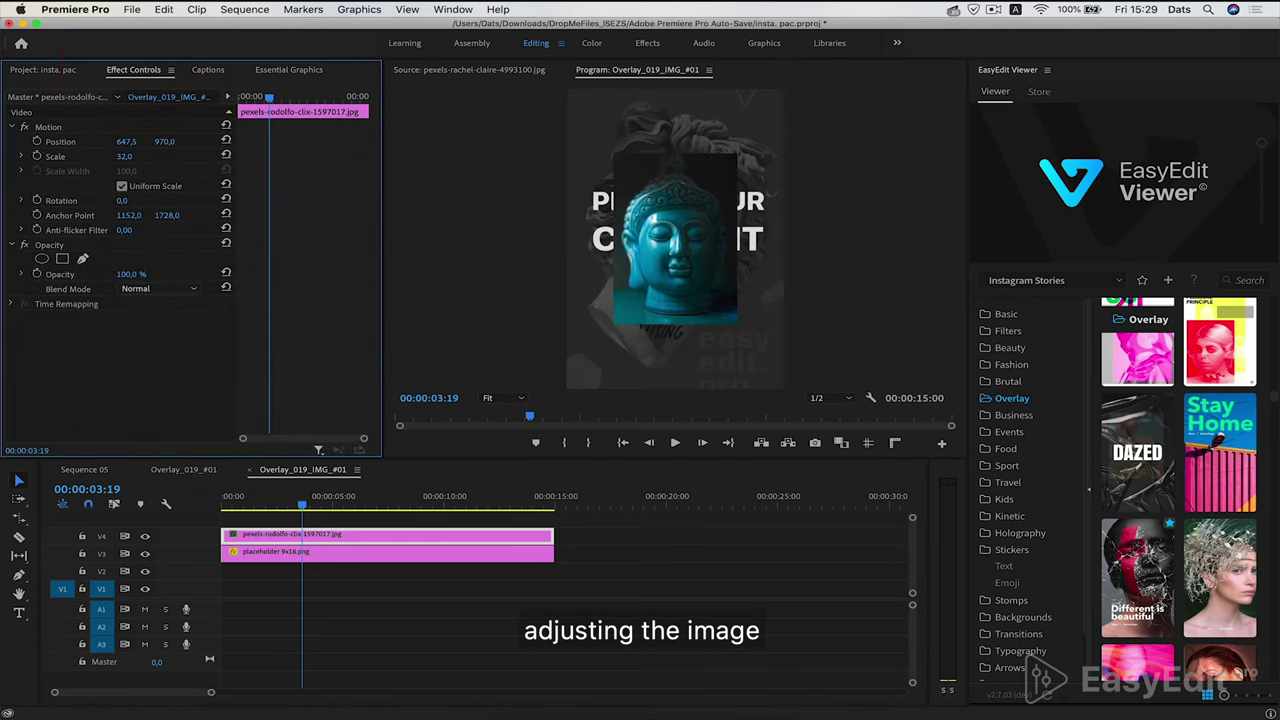
{"action": "right_click", "coordinate": [420, 542]}
{"action": "left_click", "coordinate": [440, 595]}
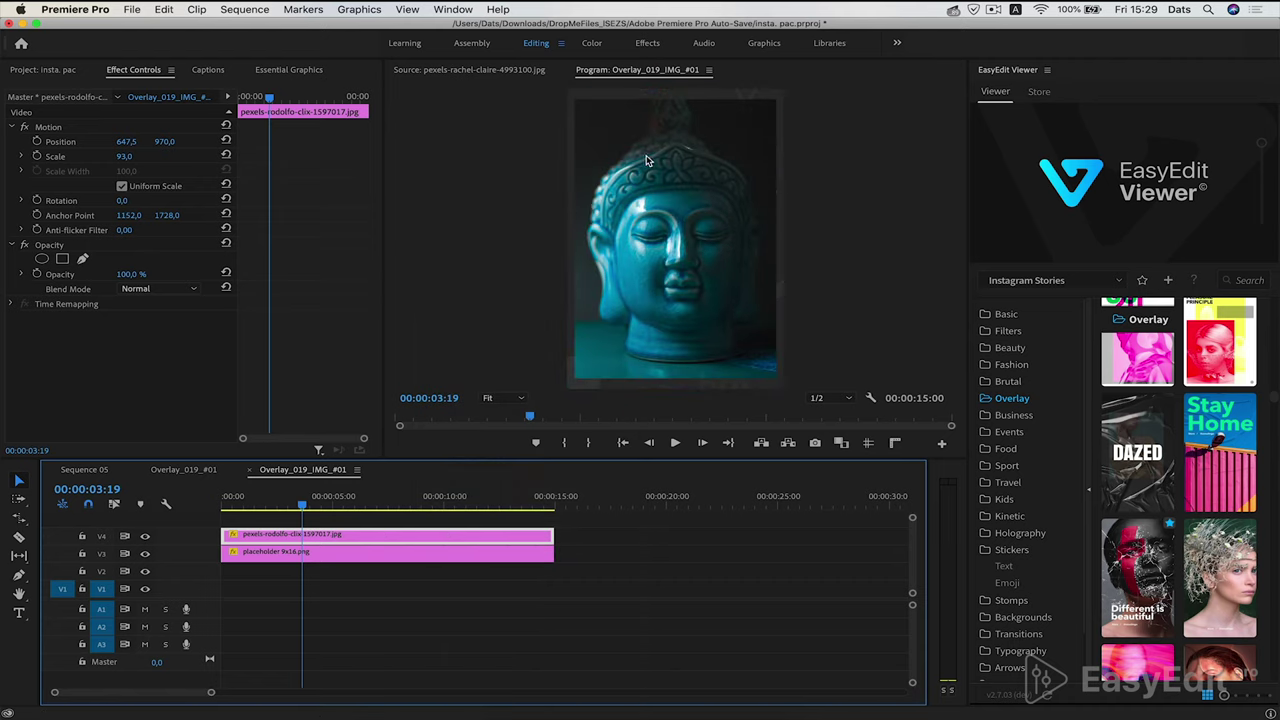
{"action": "left_click_drag", "start_coordinate": [126, 156], "coordinate": [146, 156]}
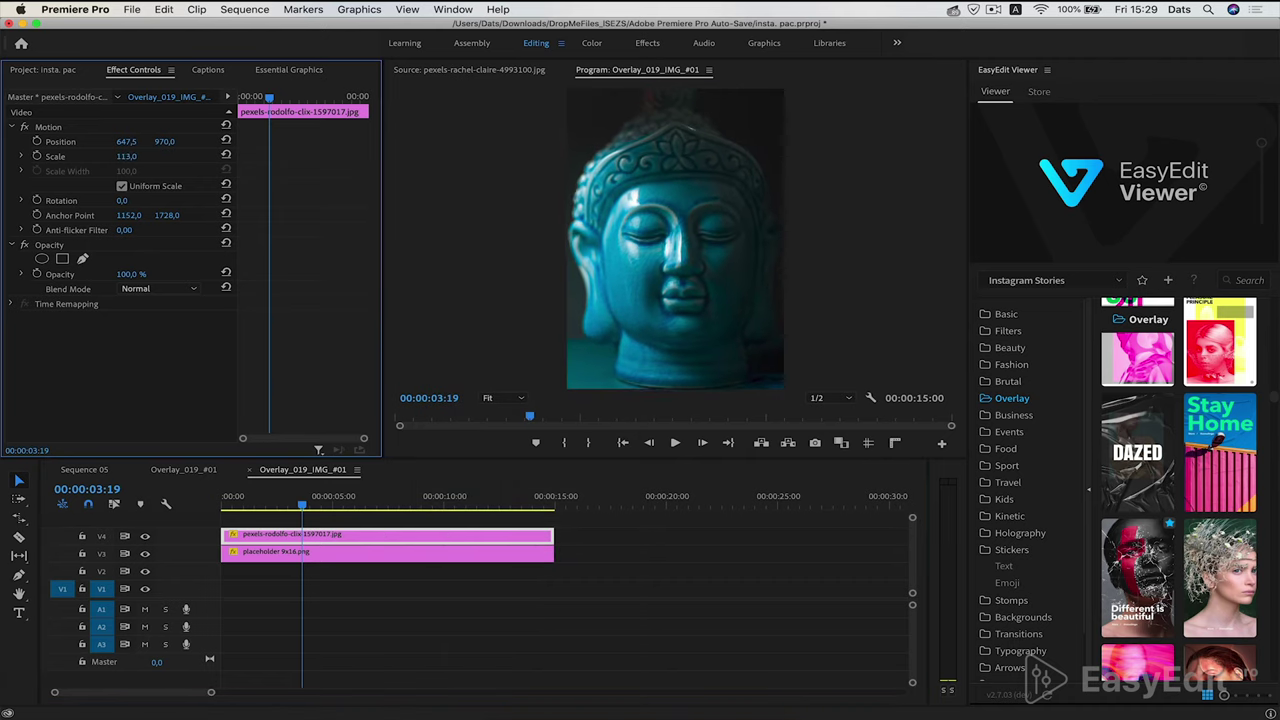
{"action": "left_click_drag", "start_coordinate": [305, 510], "coordinate": [223, 506]}
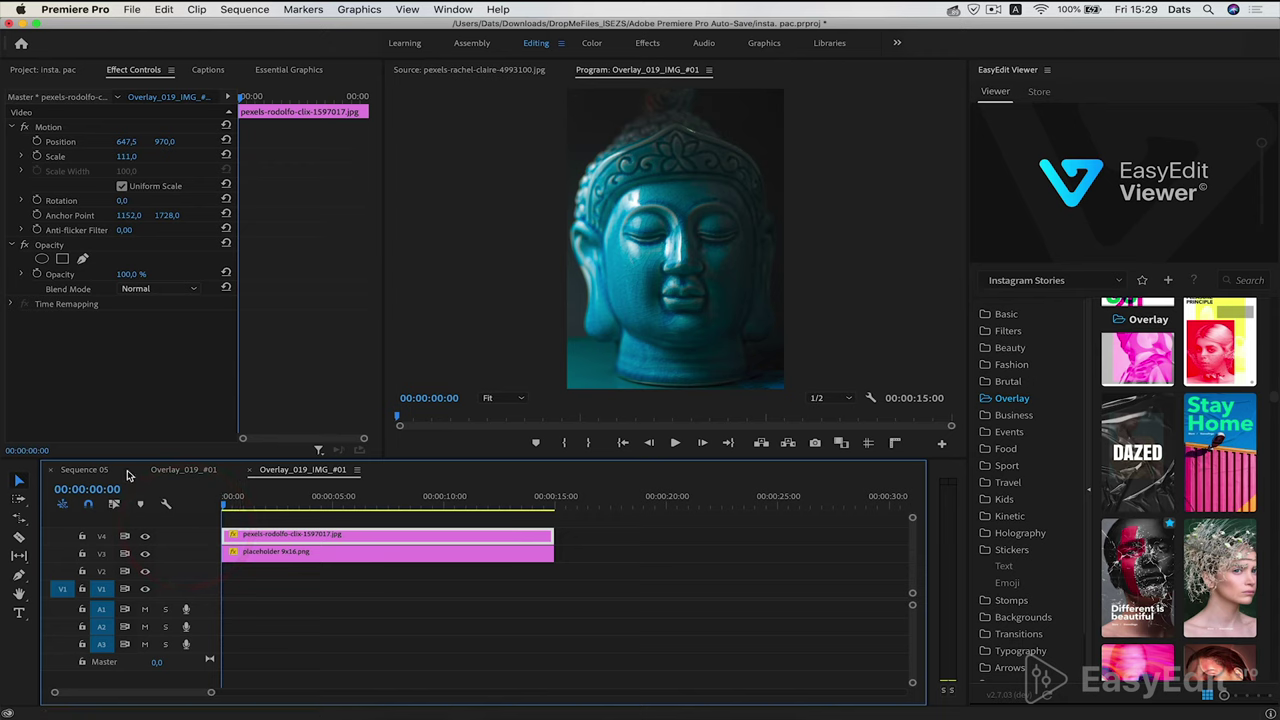
Play Sequence 05 from the start to preview the Buddha photo under the title
{"action": "left_click", "coordinate": [180, 469]}
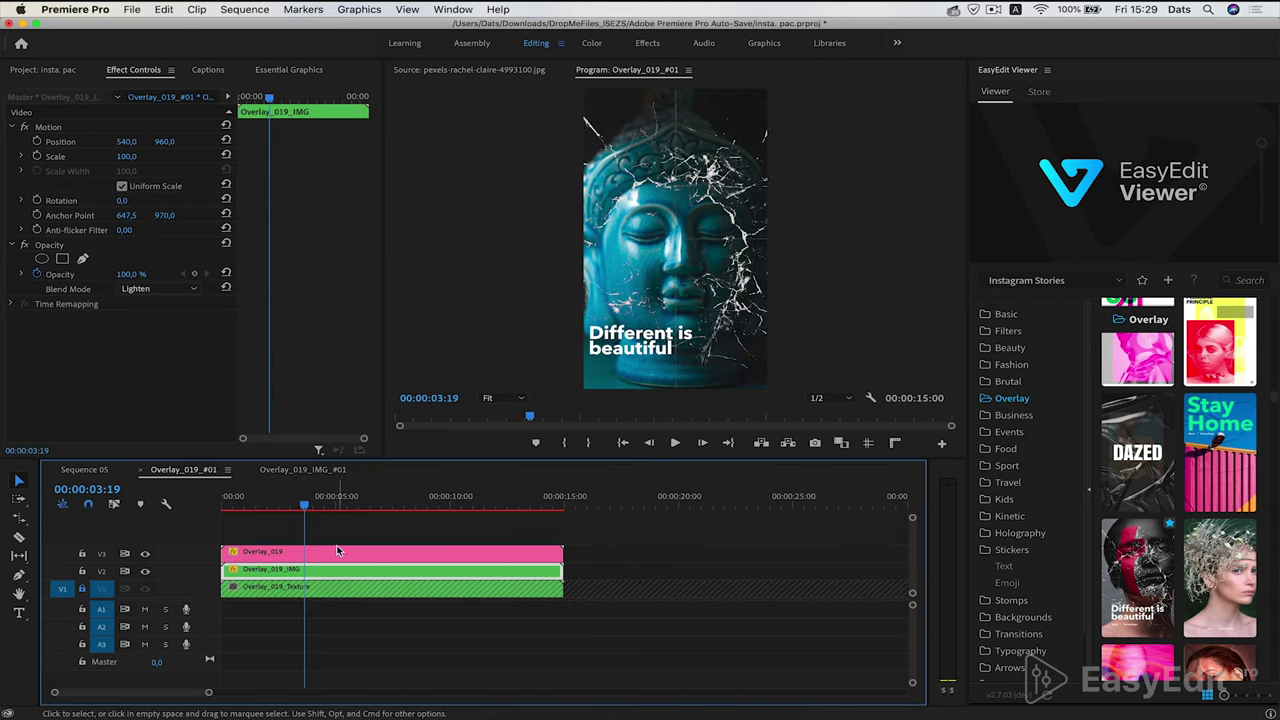
{"action": "left_click", "coordinate": [86, 469]}
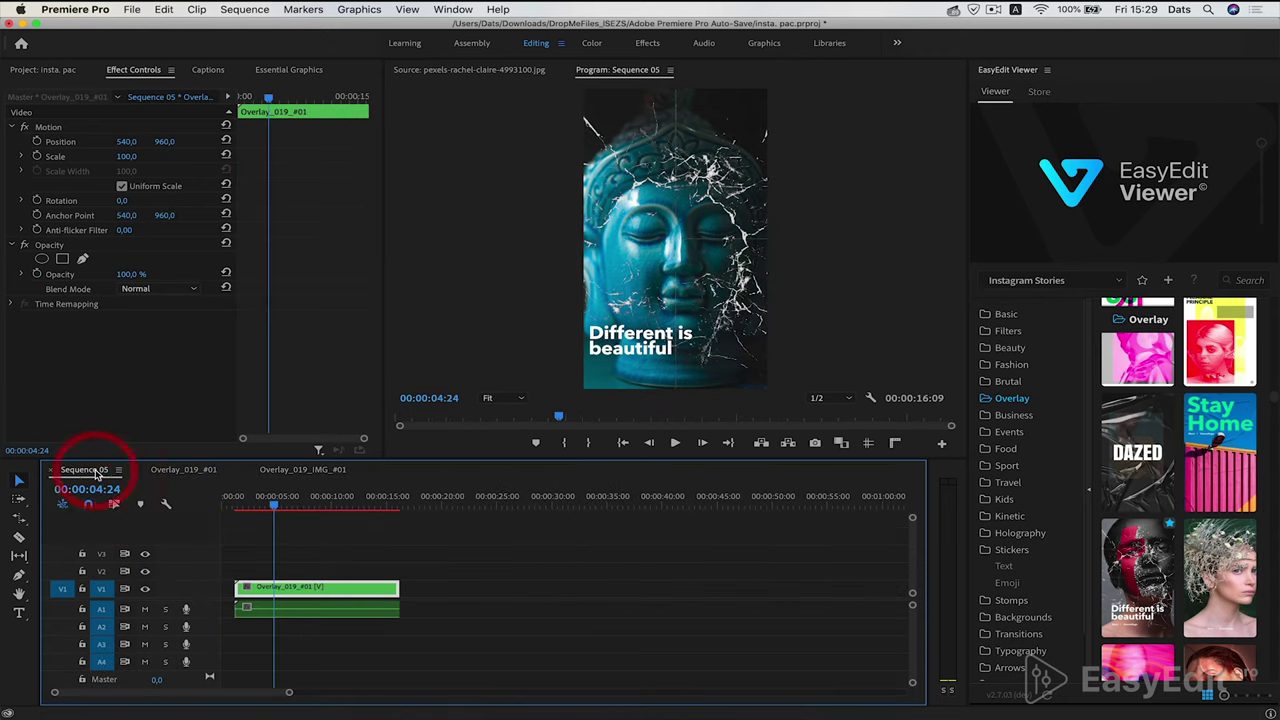
{"action": "left_click", "coordinate": [236, 508]}
{"action": "key", "text": "space"}
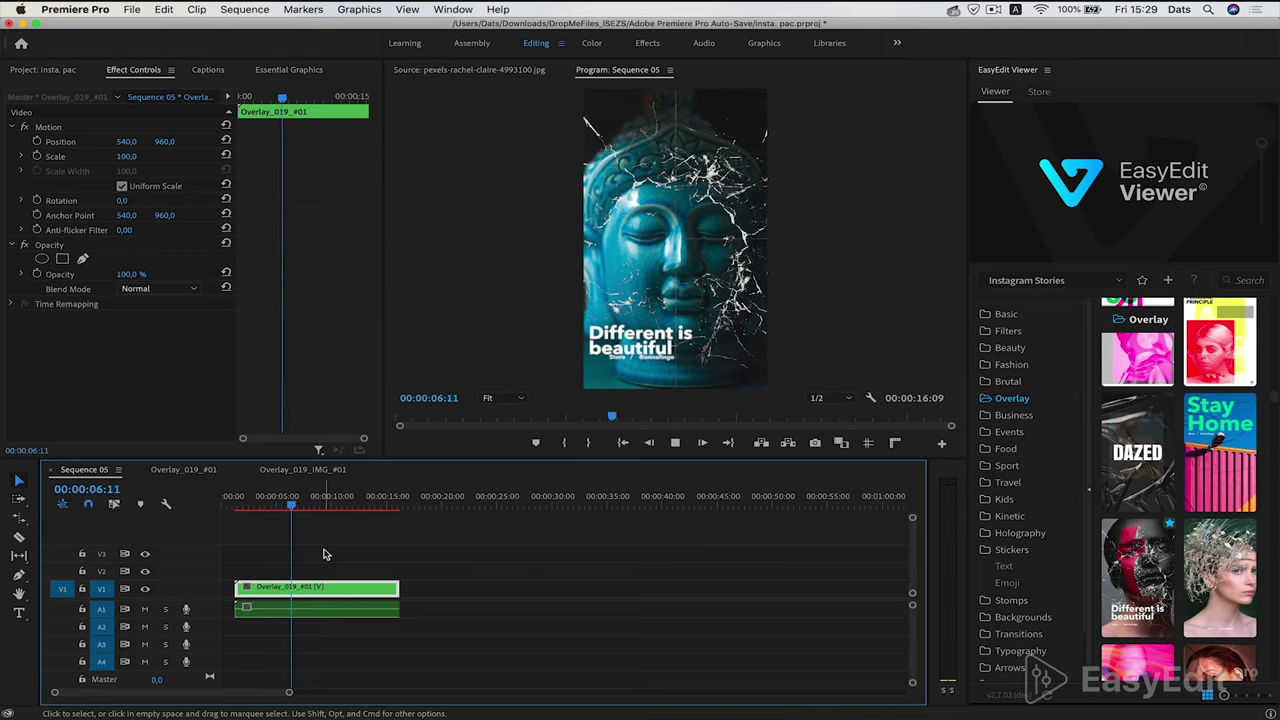
{"action": "key", "text": "space"}
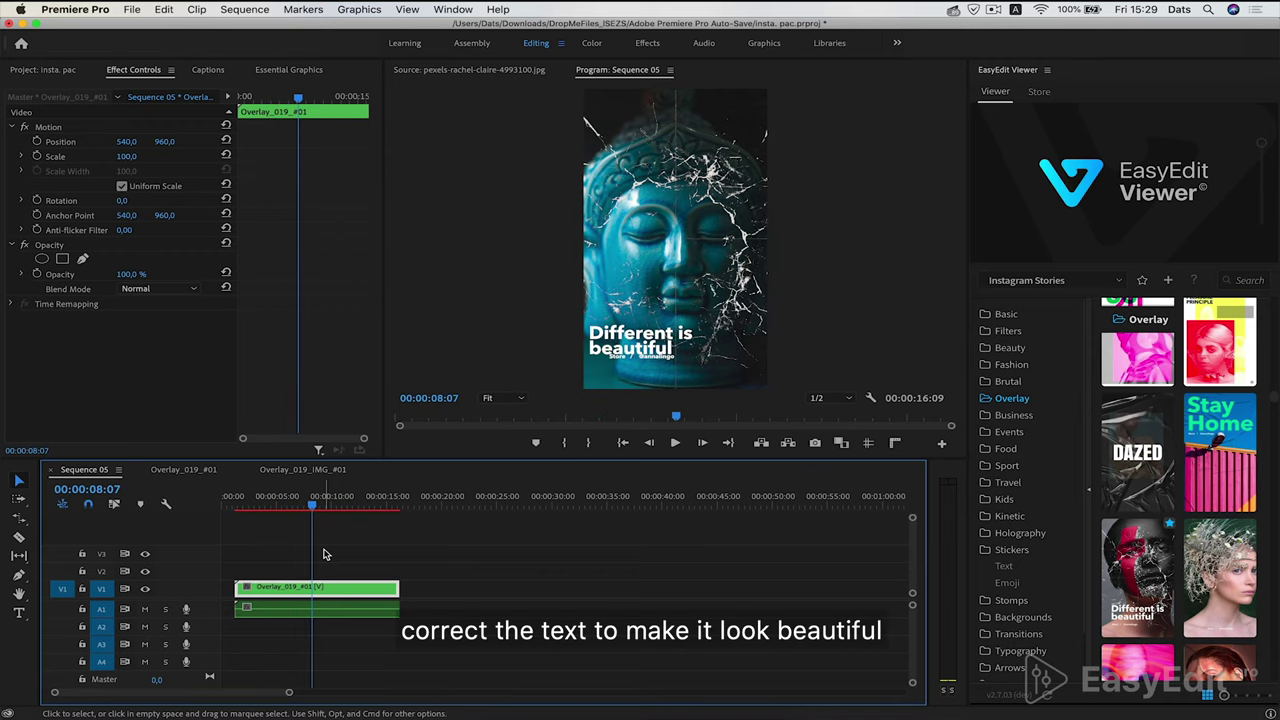
Reselect the Overlay_019 text clip in Overlay_019_#01 and show its Essential Graphics settings
{"action": "left_click", "coordinate": [181, 474]}
{"action": "left_click", "coordinate": [305, 553]}
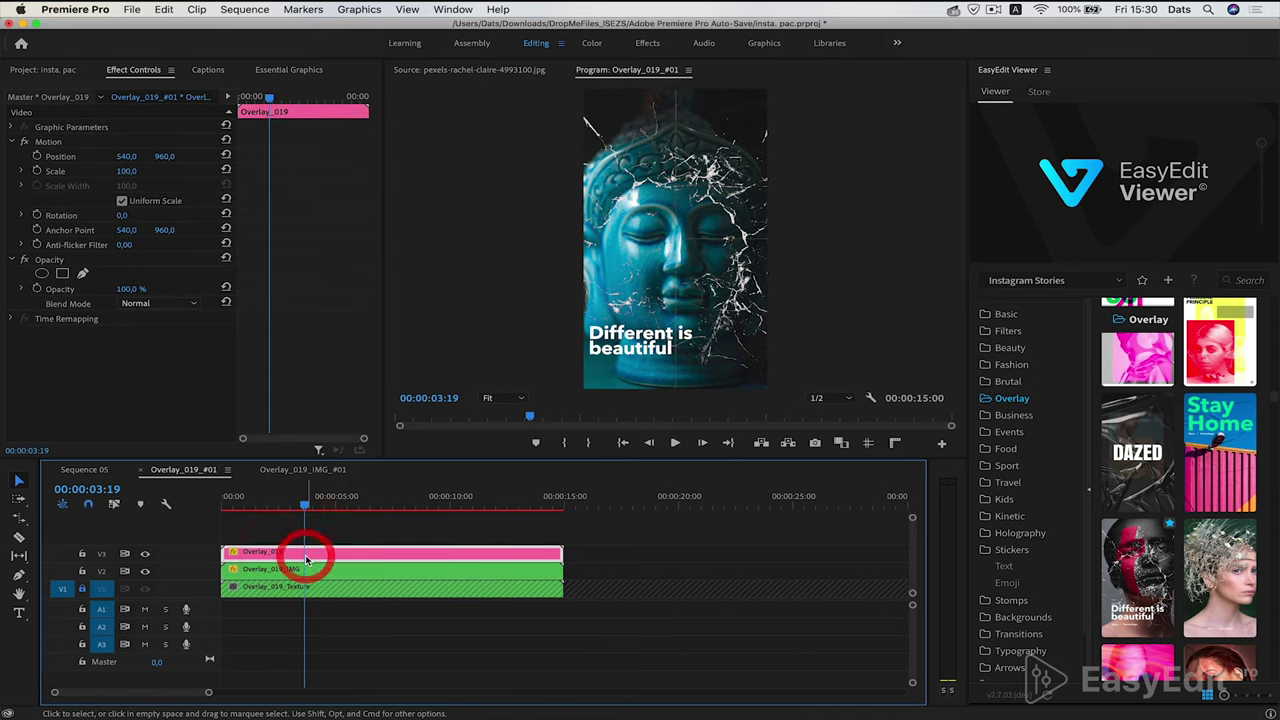
{"action": "left_click", "coordinate": [289, 72]}
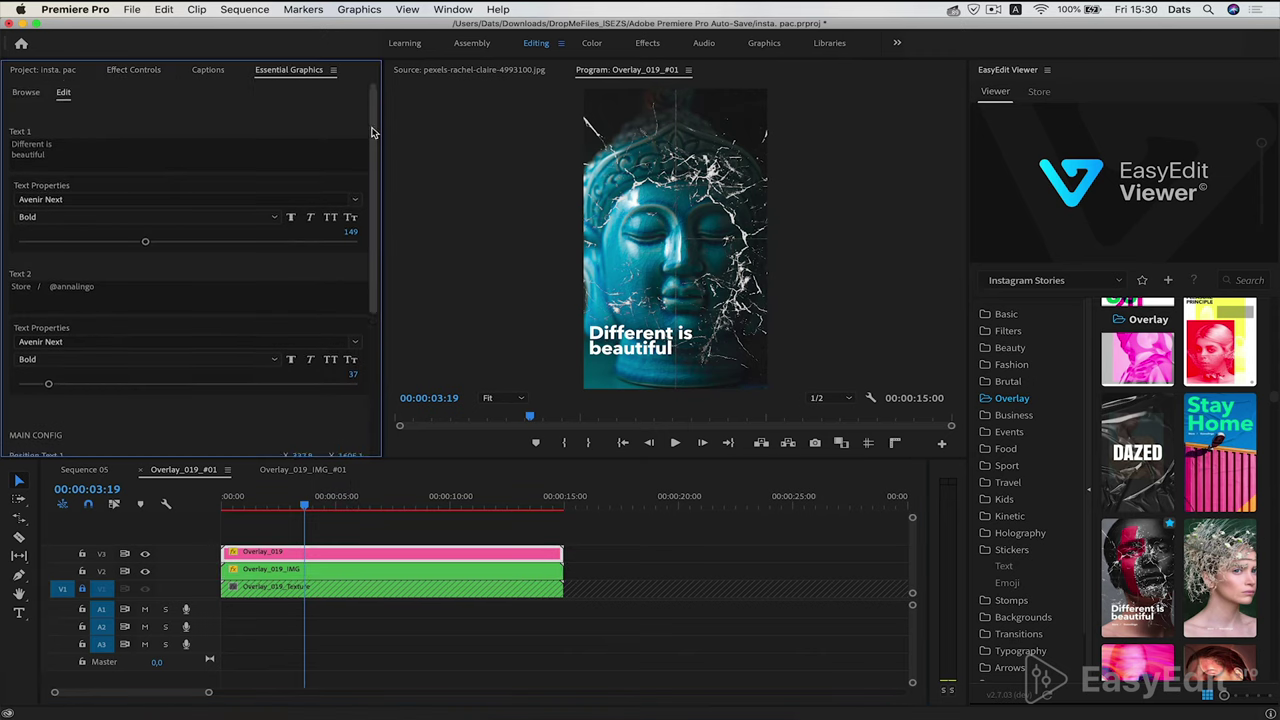
{"action": "scroll", "coordinate": [378, 186], "scroll_direction": "down", "scroll_amount": 4}
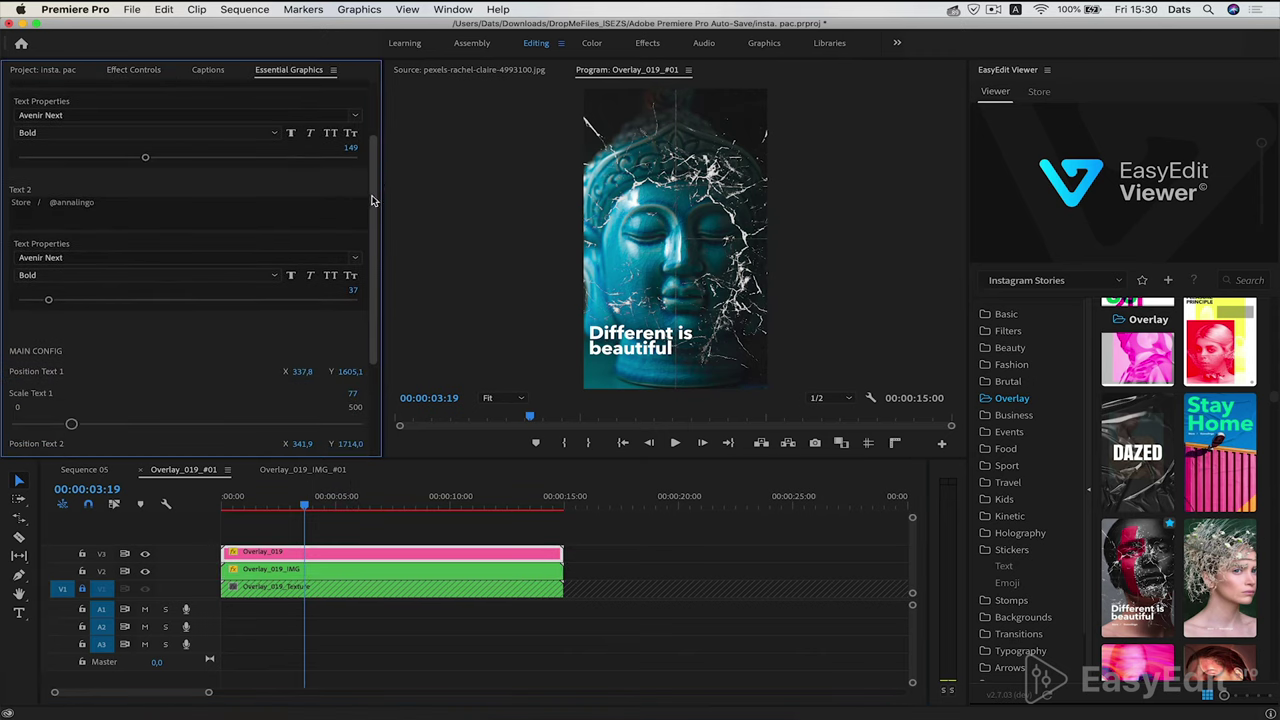
Reposition the second text line to X 234.9, Y 1787.0 under the headline, then return to Sequence 05
{"action": "scroll", "coordinate": [371, 200], "scroll_direction": "down", "scroll_amount": 5}
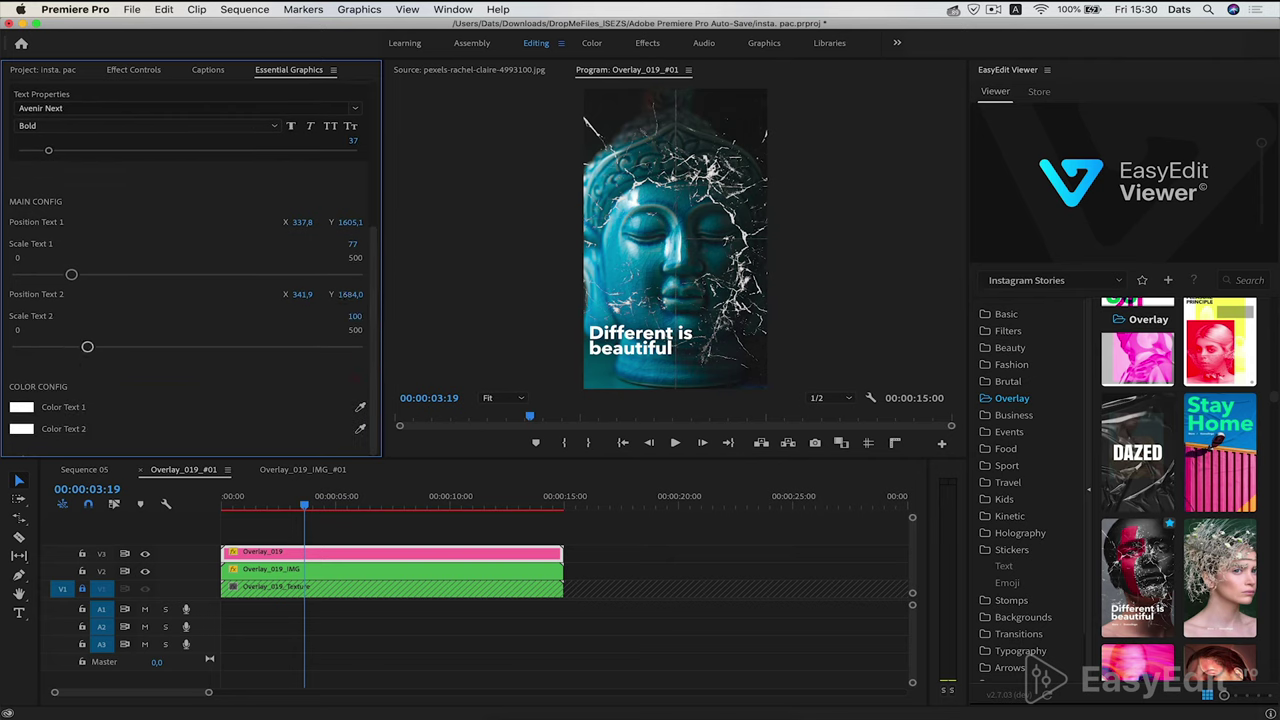
{"action": "left_click", "coordinate": [469, 503]}
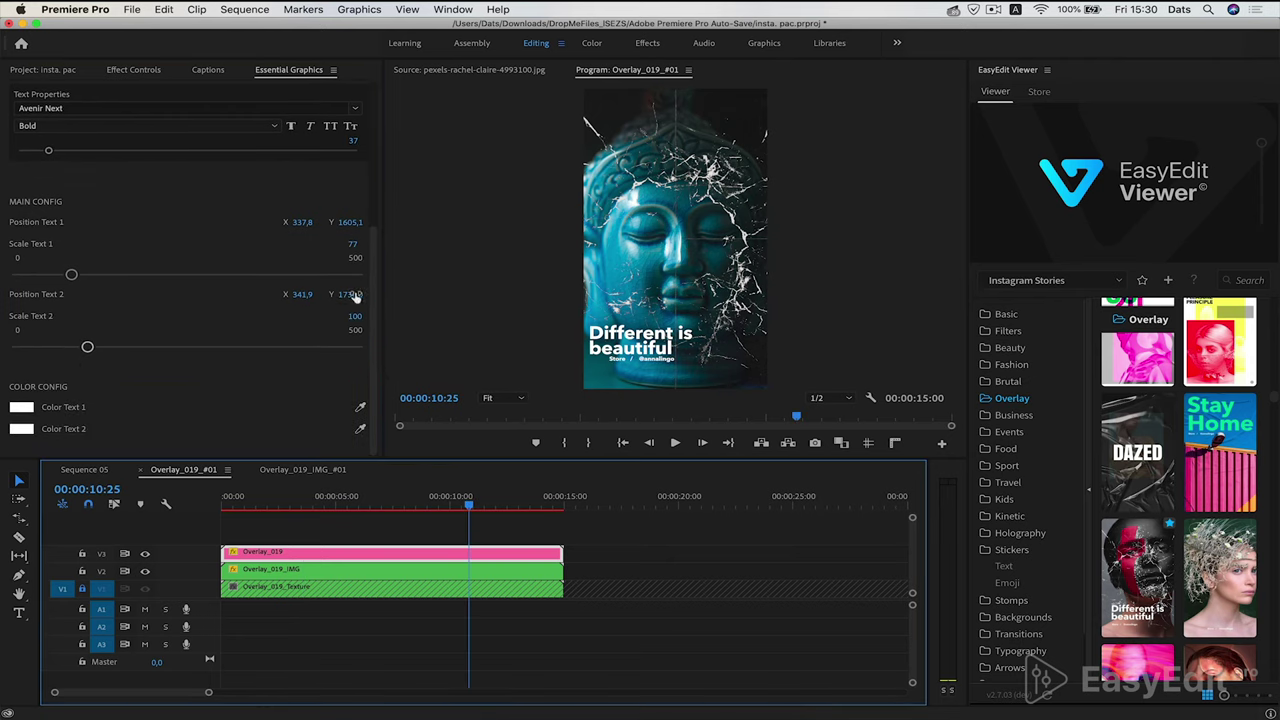
{"action": "left_click", "coordinate": [352, 295]}
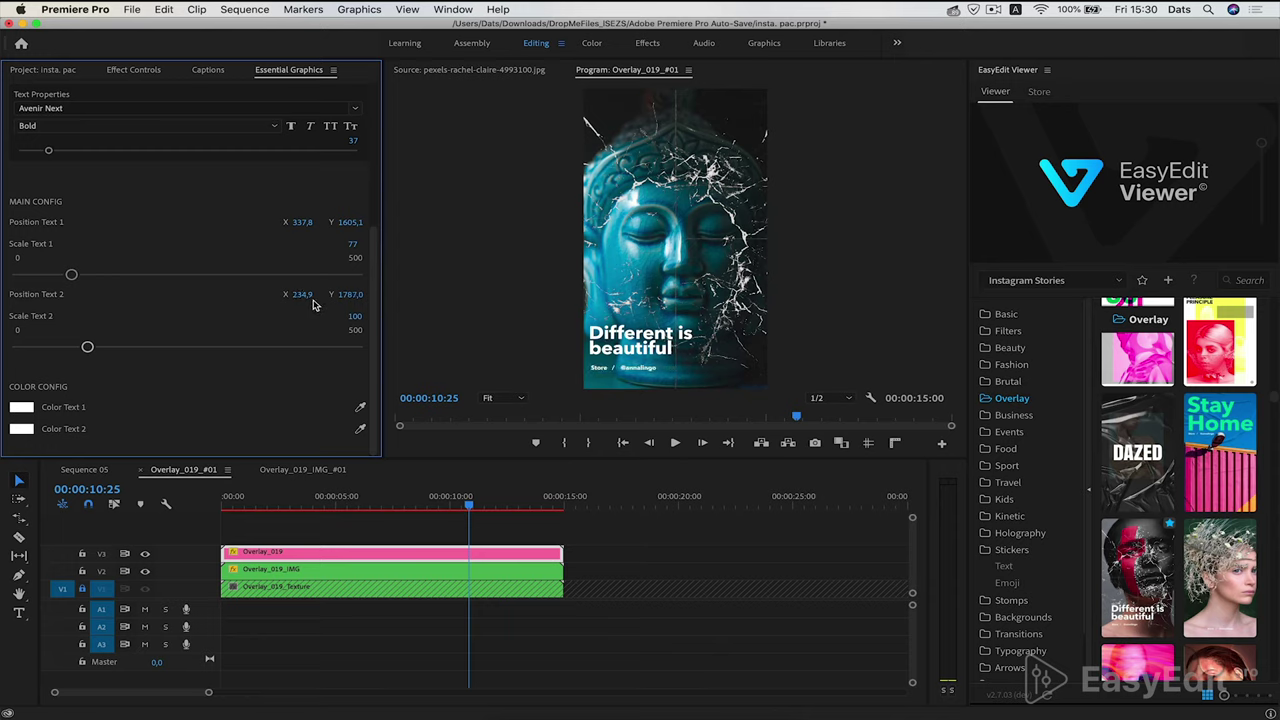
{"action": "mouse_move", "coordinate": [410, 503]}
{"action": "left_mouse_down"}
{"action": "mouse_move", "coordinate": [455, 510]}
{"action": "mouse_move", "coordinate": [285, 535]}
{"action": "left_mouse_up"}
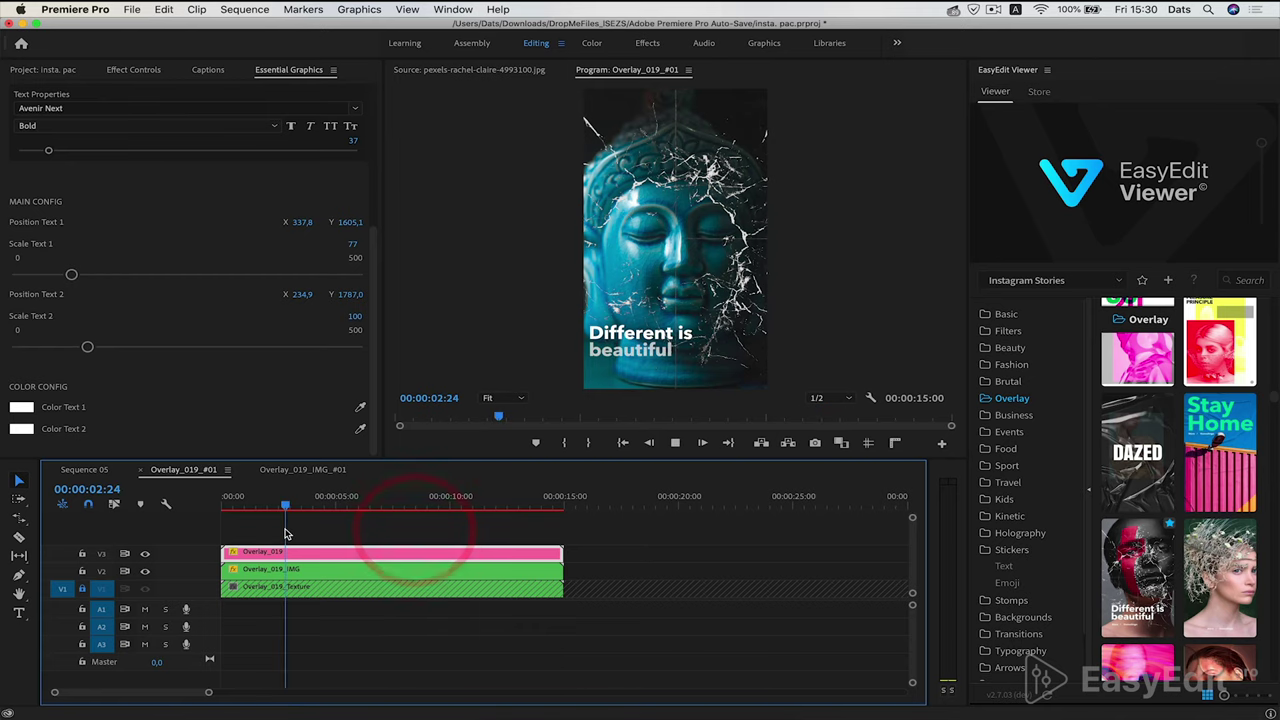
{"action": "left_click", "coordinate": [86, 470]}
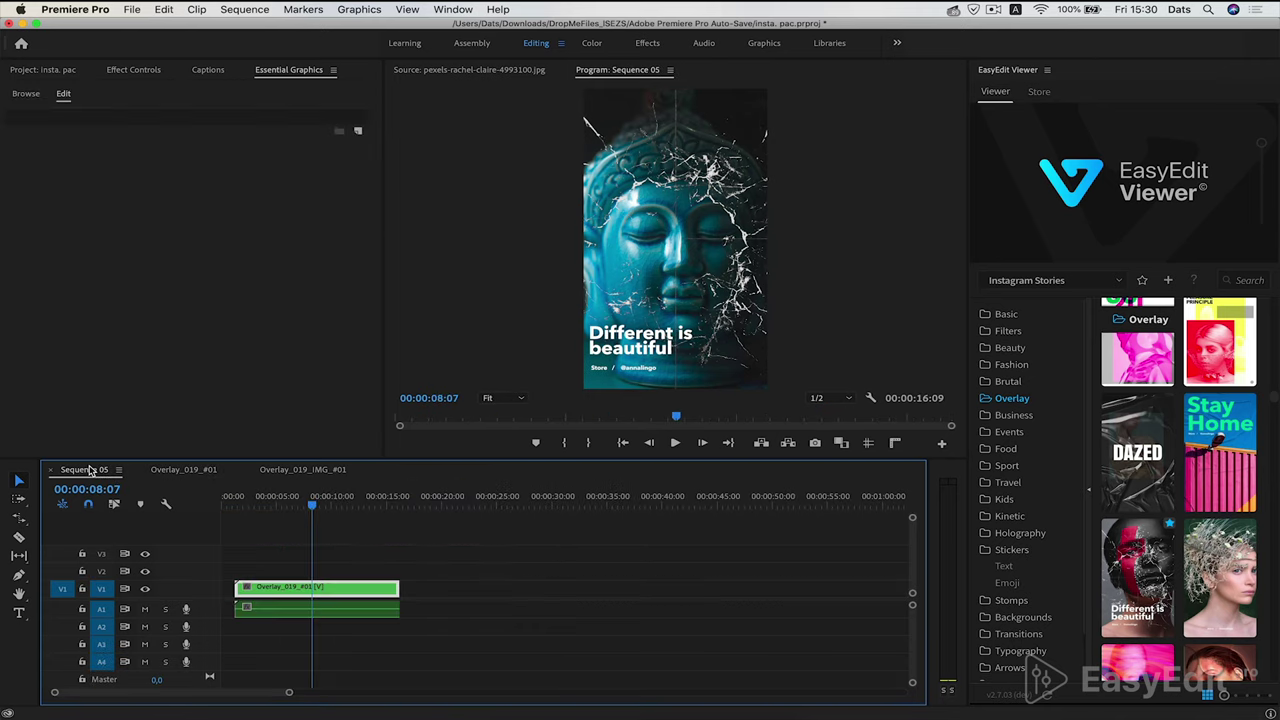
Import the Fashion 022 template from EasyEdit's Fashion folder into Sequence 05 and play a preview
{"action": "left_click", "coordinate": [382, 617]}
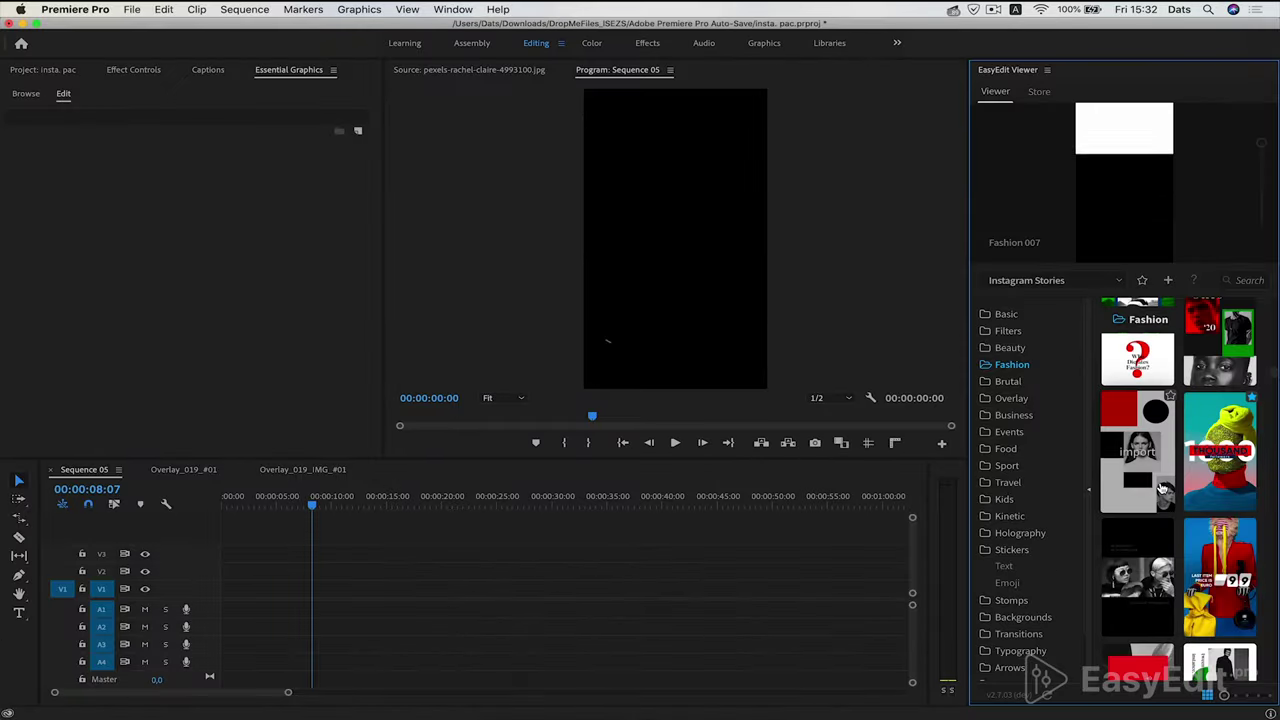
{"action": "scroll", "coordinate": [1162, 488], "scroll_direction": "down", "scroll_amount": 1}
{"action": "scroll", "coordinate": [1162, 488], "scroll_direction": "down", "scroll_amount": 1}
{"action": "scroll", "coordinate": [1162, 488], "scroll_direction": "down", "scroll_amount": 1}
{"action": "scroll", "coordinate": [1162, 488], "scroll_direction": "down", "scroll_amount": 1}
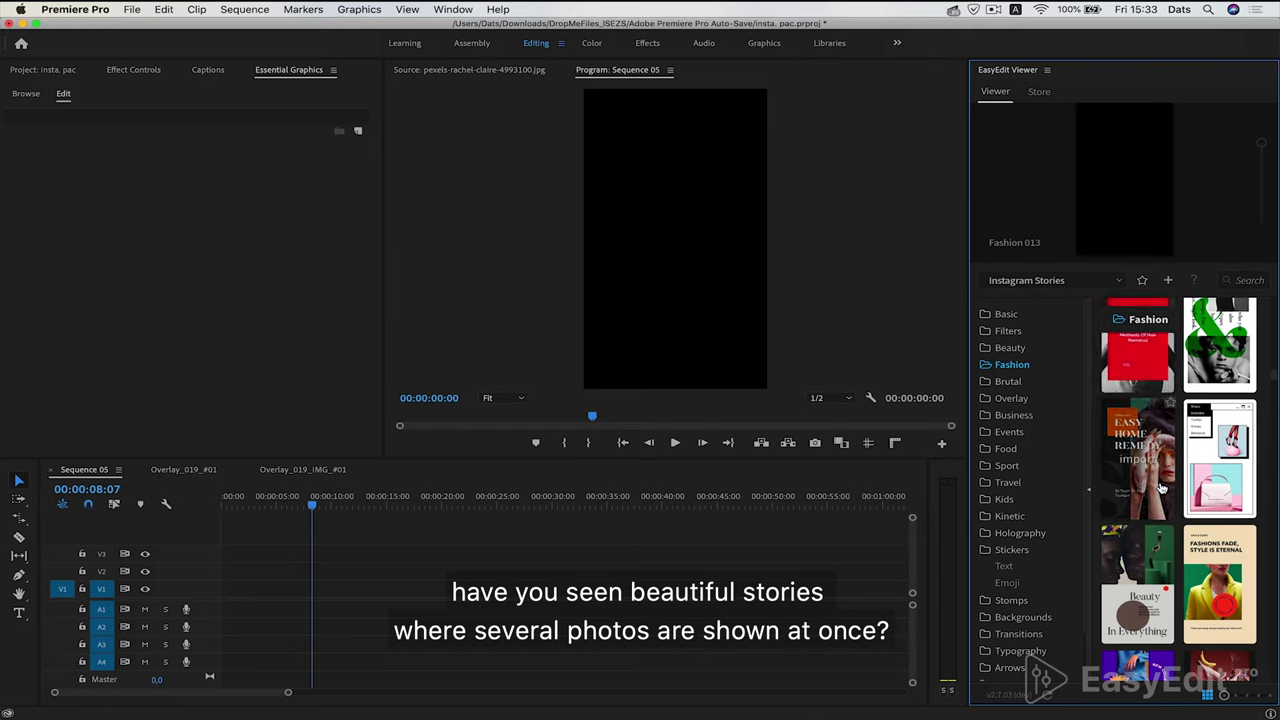
{"action": "scroll", "coordinate": [1162, 488], "scroll_direction": "down", "scroll_amount": 3}
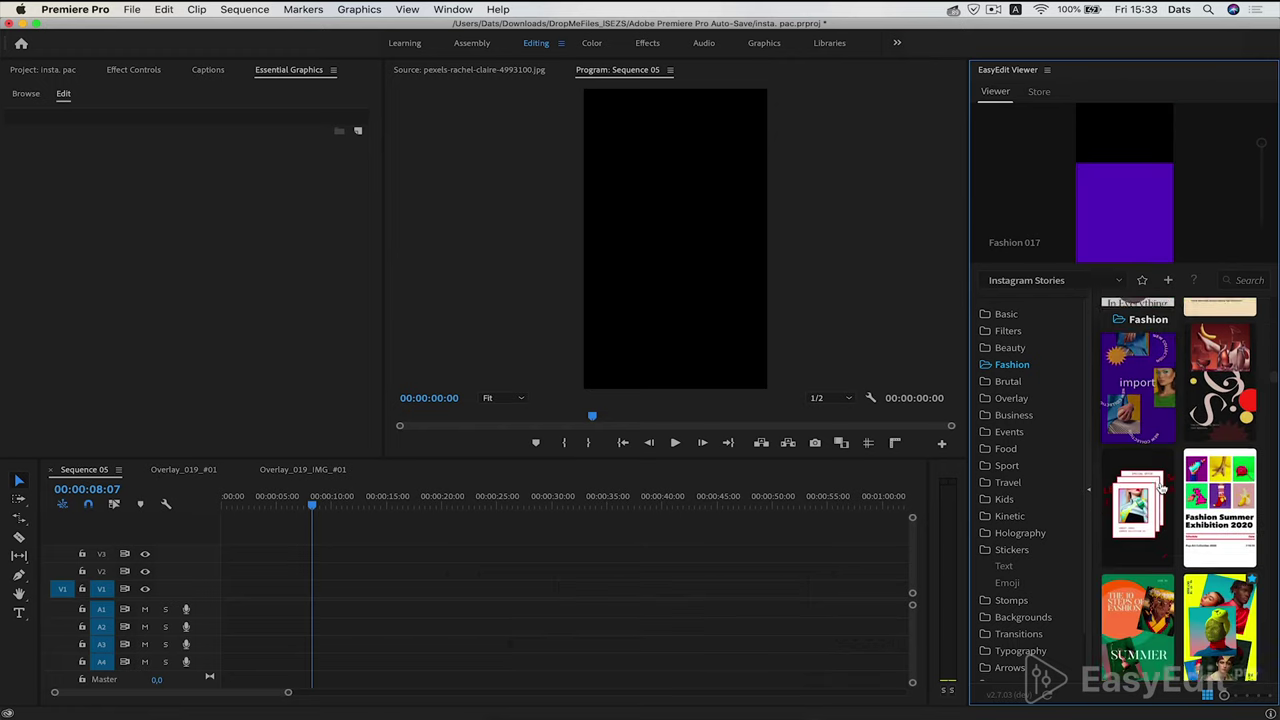
{"action": "scroll", "coordinate": [1162, 488], "scroll_direction": "down", "scroll_amount": 1}
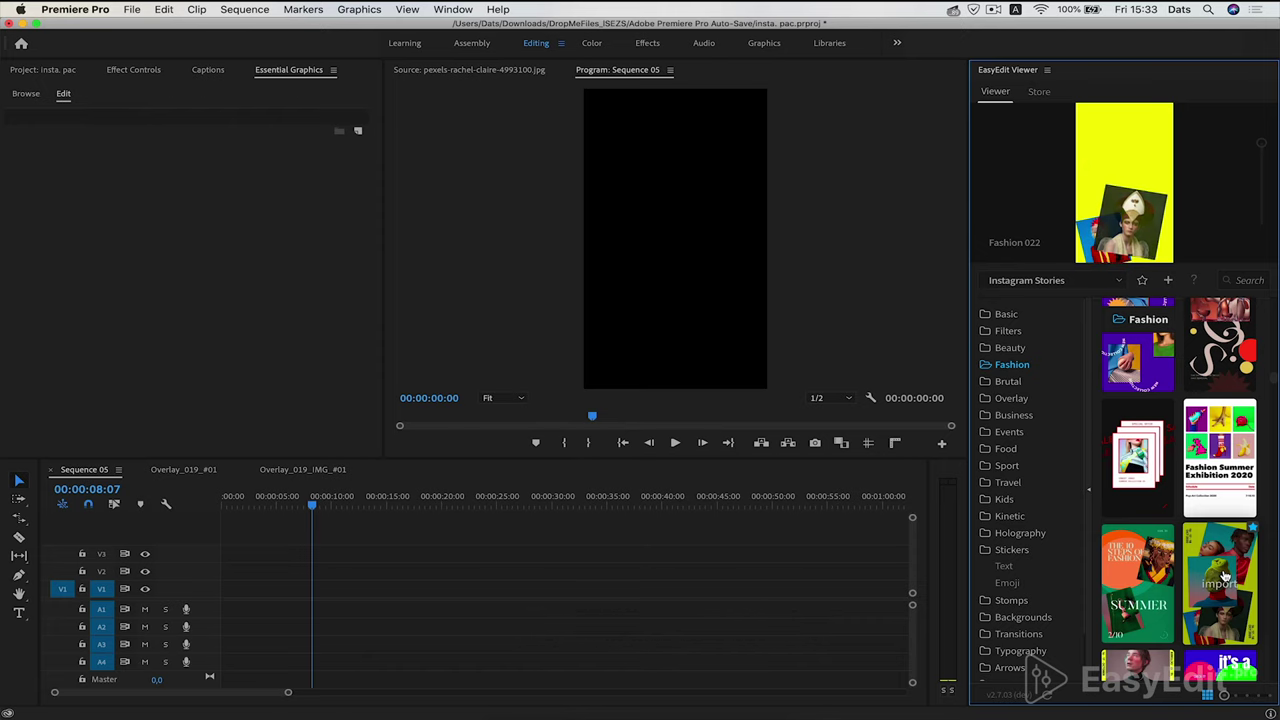
{"action": "left_click", "coordinate": [1224, 576]}
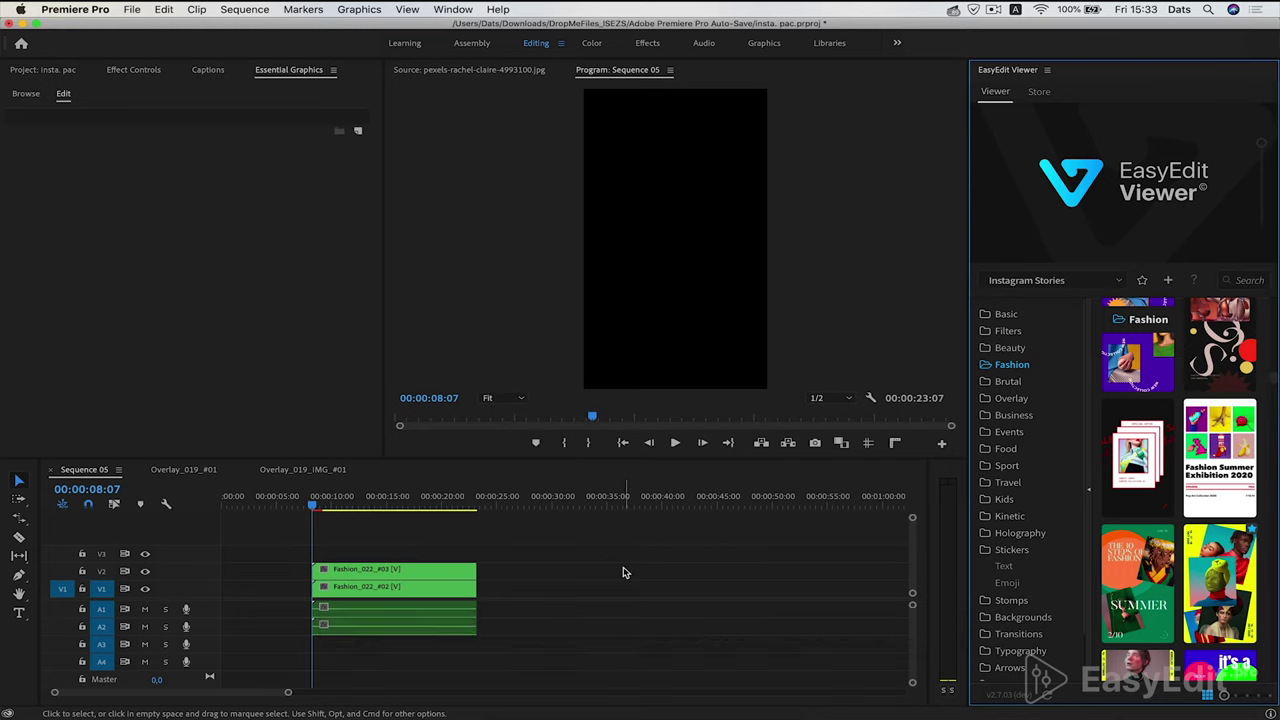
{"action": "key", "text": "space"}
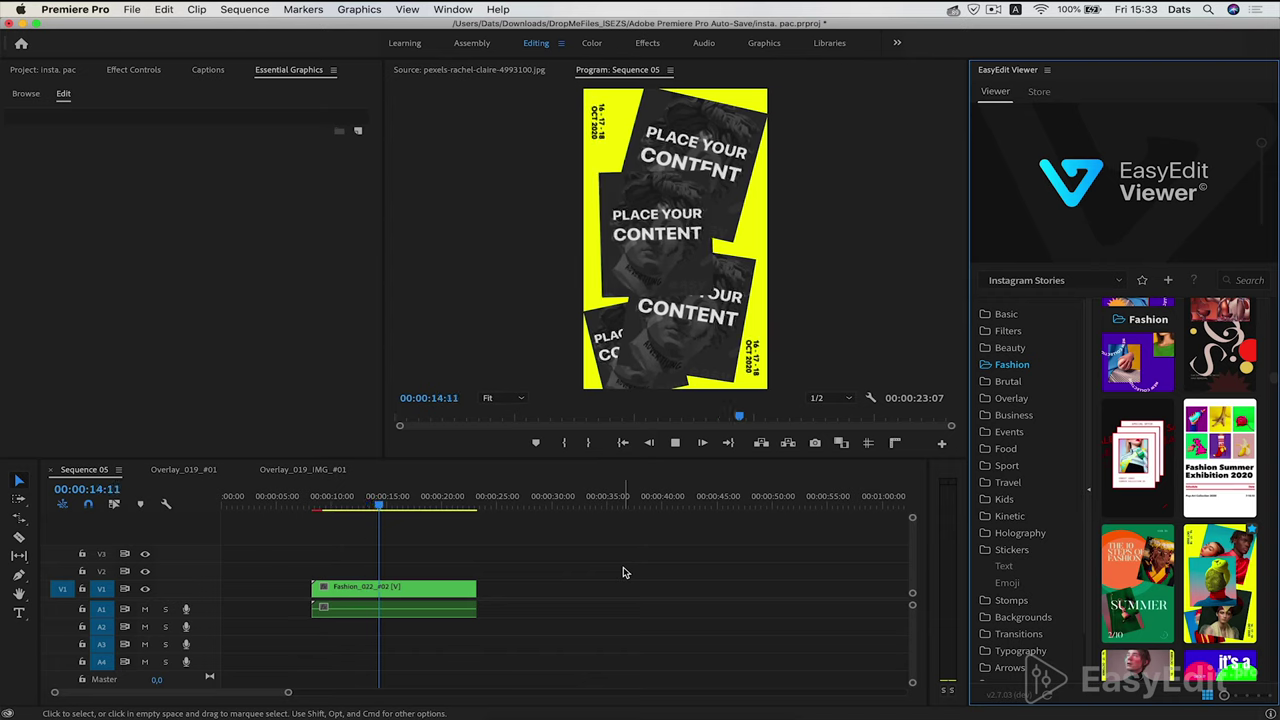
{"action": "key", "text": "space"}
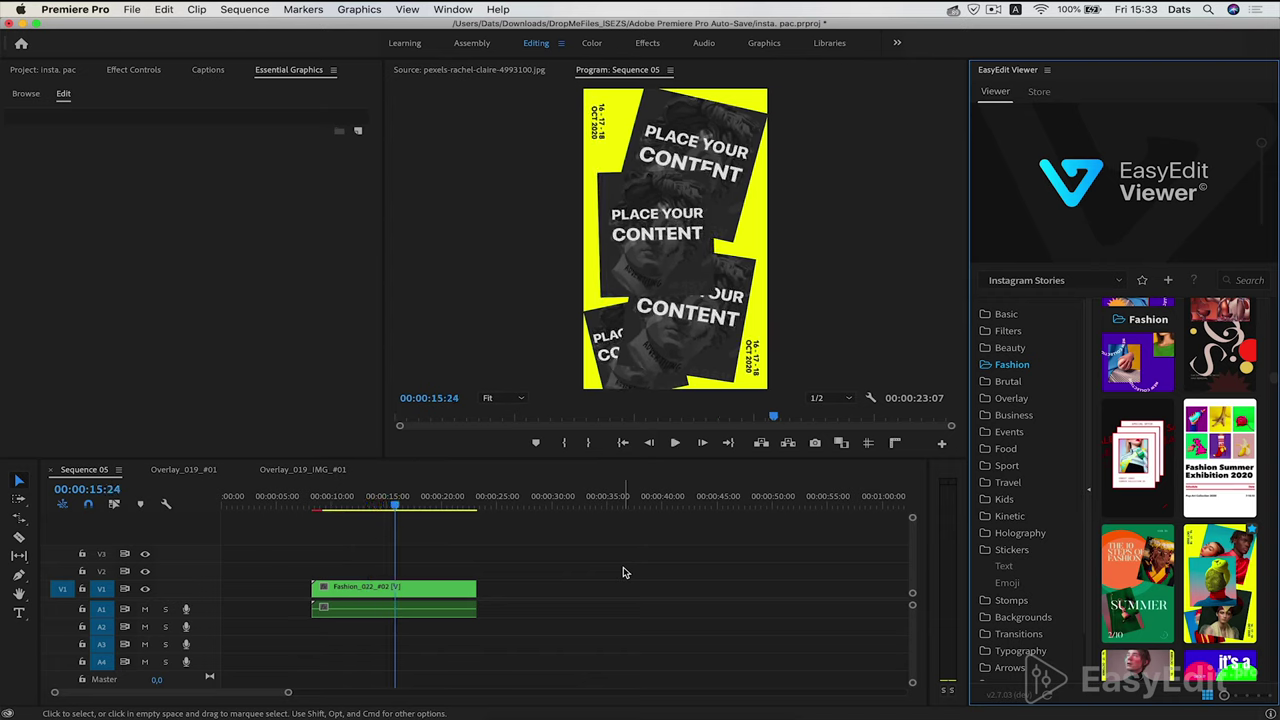
Open the Fashion_022_#02 composition, enlarge the timeline, and select its Fashion_022 graphic
{"action": "double_click", "coordinate": [374, 590]}
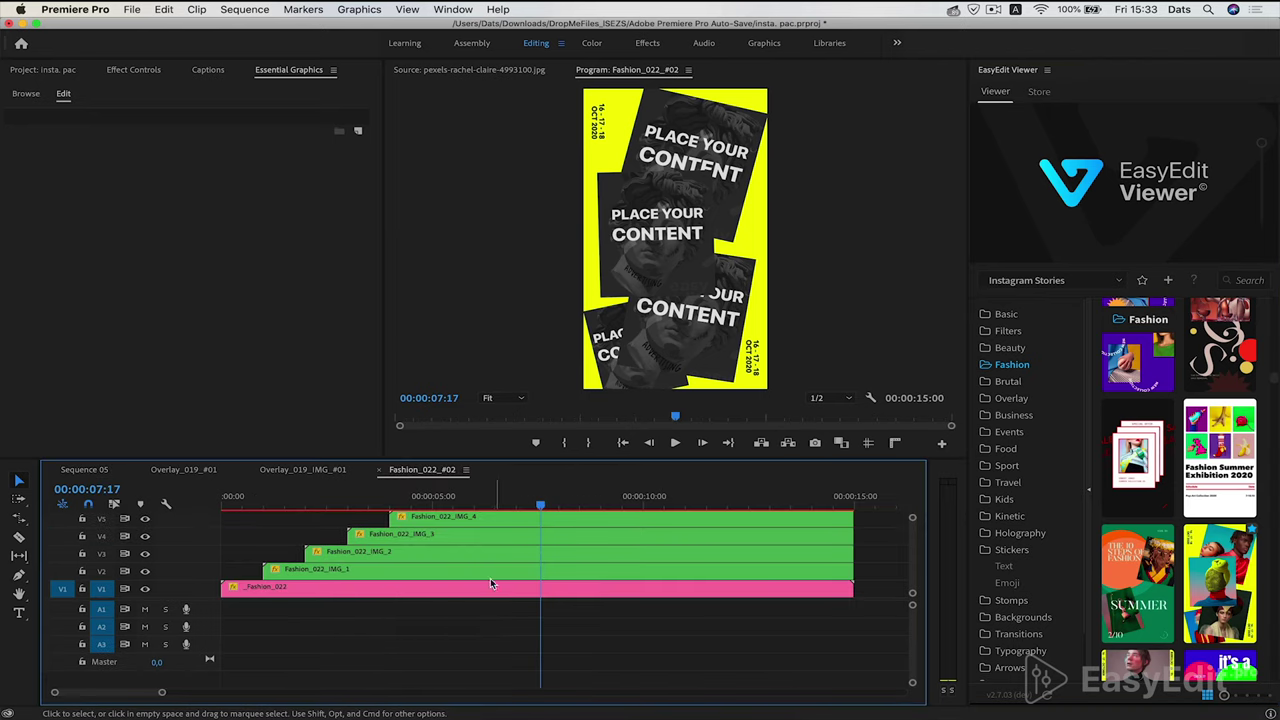
{"action": "left_click_drag", "start_coordinate": [469, 459], "coordinate": [469, 441]}
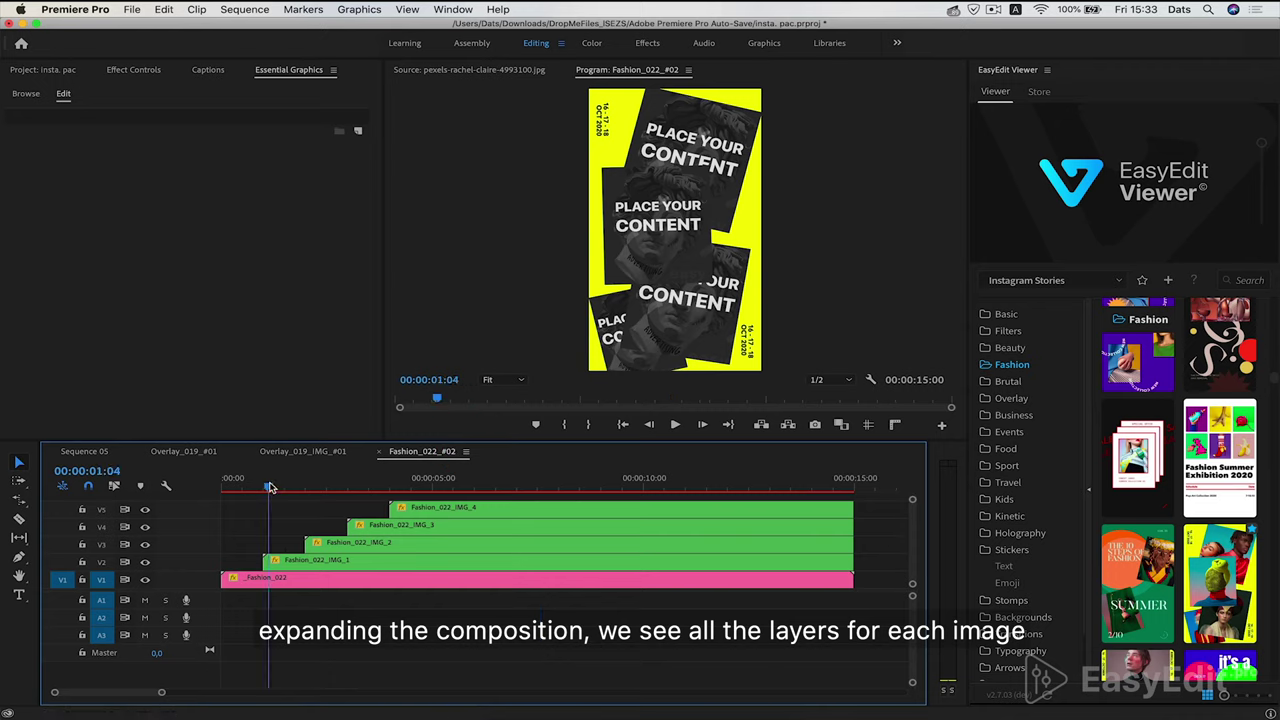
{"action": "left_click_drag", "start_coordinate": [265, 490], "coordinate": [244, 490]}
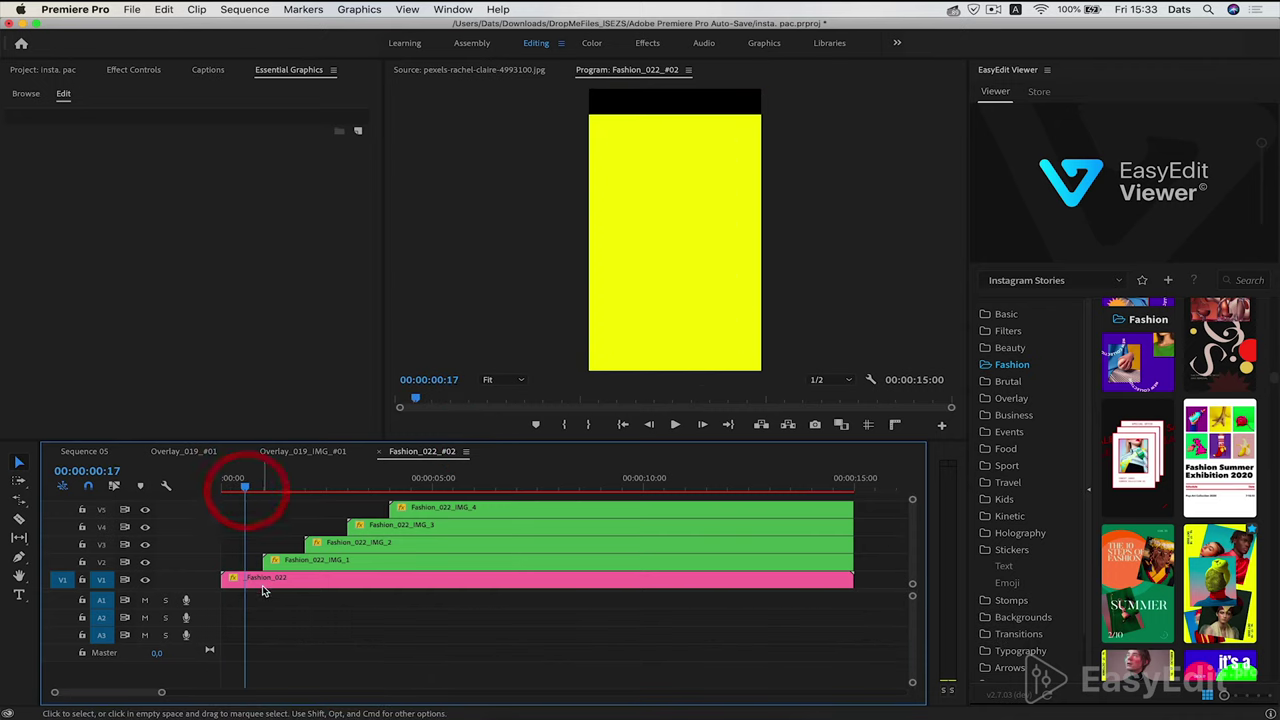
{"action": "left_click", "coordinate": [284, 579]}
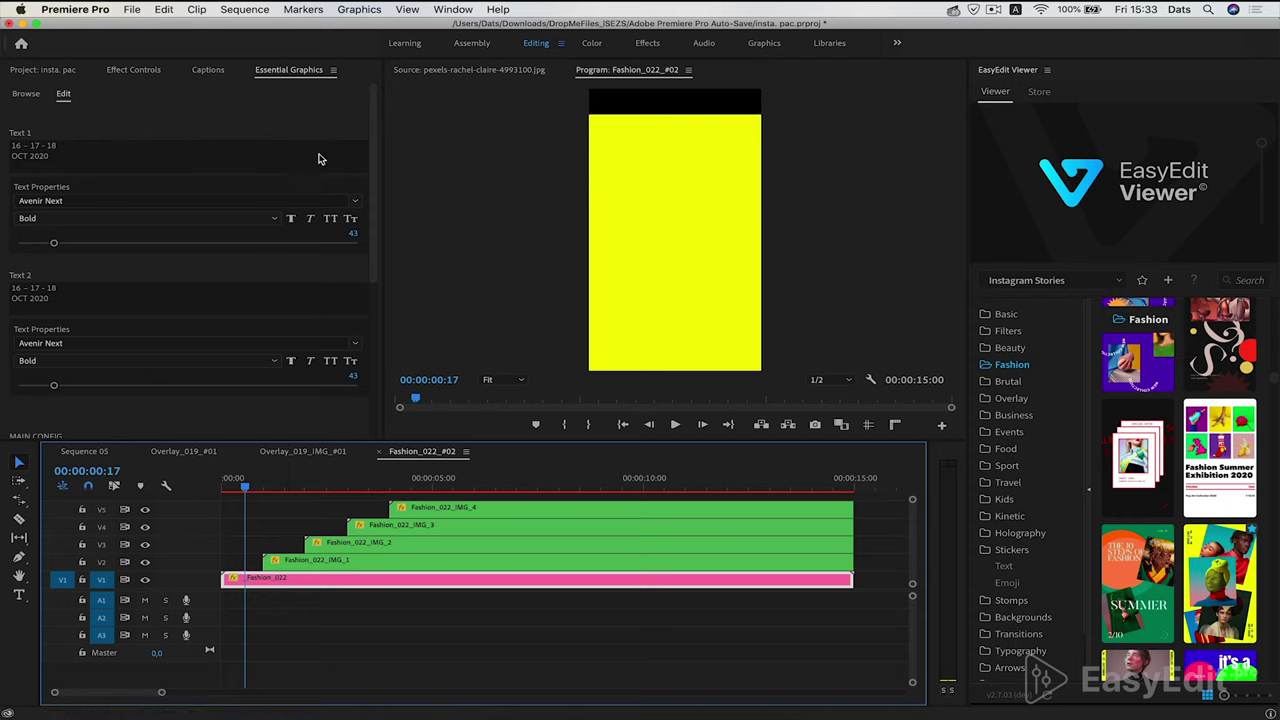
{"action": "mouse_move", "coordinate": [370, 119]}
{"action": "left_mouse_down"}
{"action": "mouse_move", "coordinate": [385, 259]}
{"action": "mouse_move", "coordinate": [360, 134]}
{"action": "left_mouse_up"}
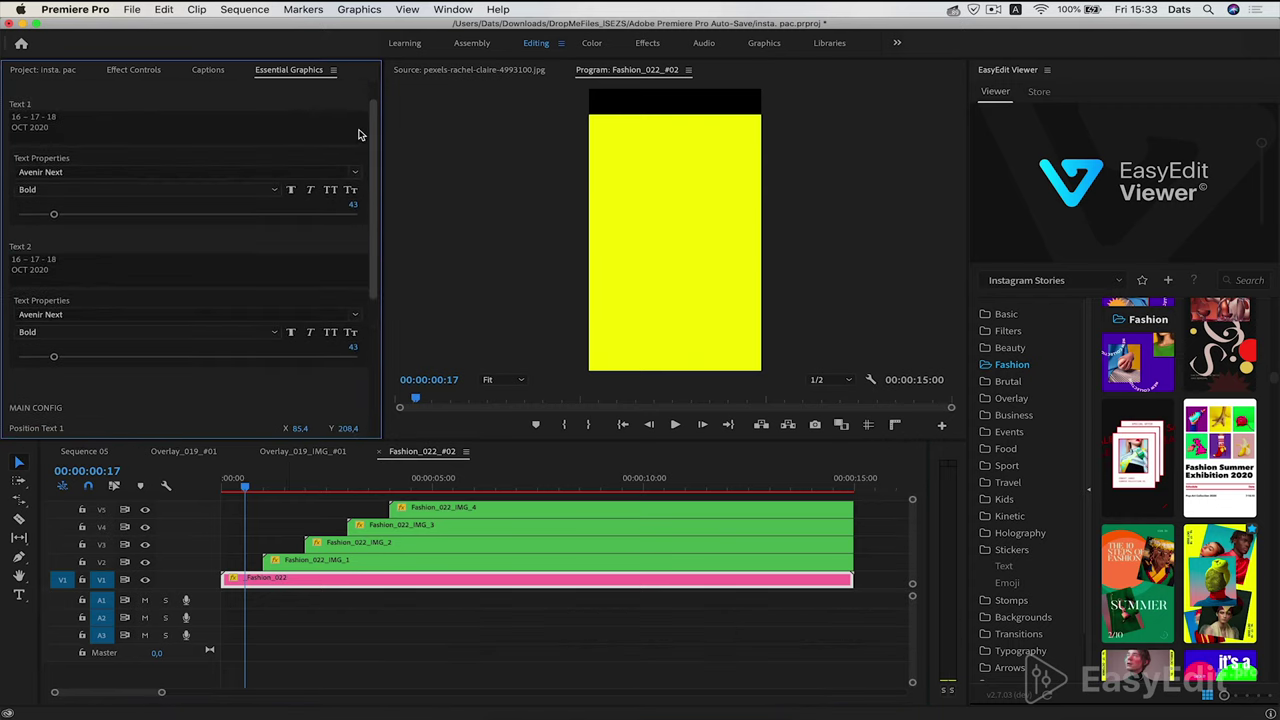
Scrub through the cards animating in, then close the two Overlay_019 sequence tabs
{"action": "left_click", "coordinate": [507, 486]}
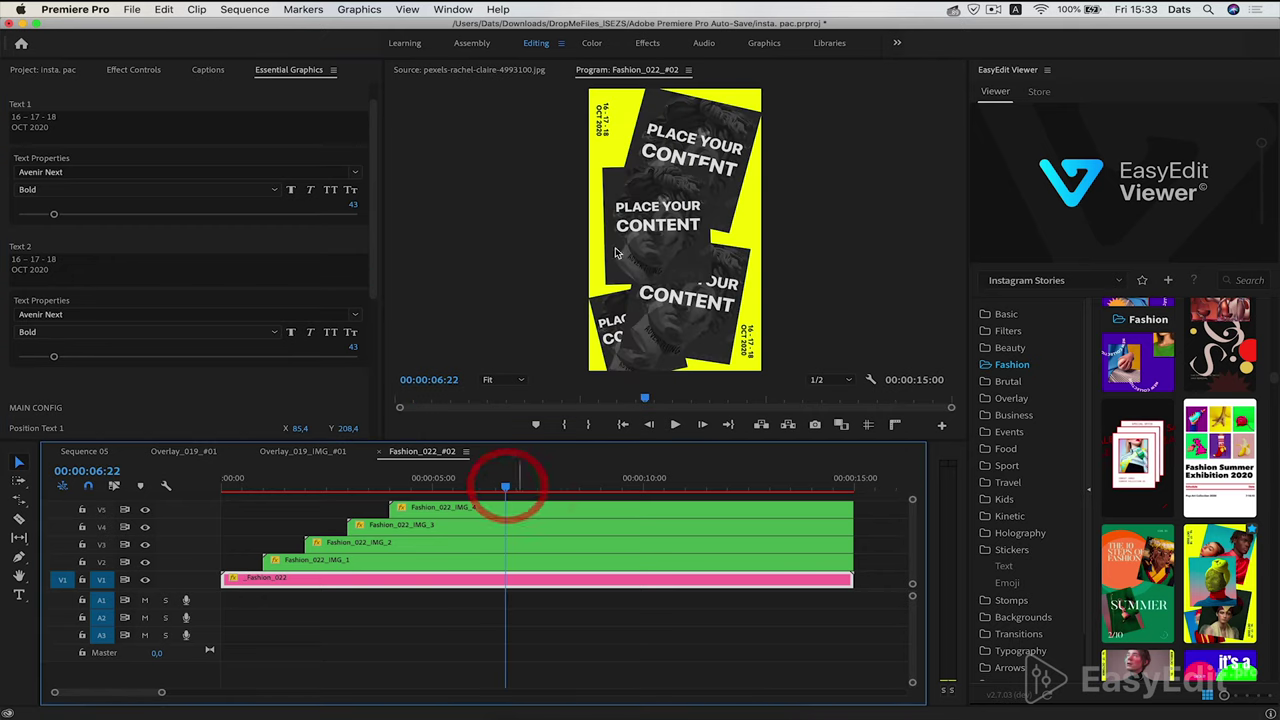
{"action": "left_click", "coordinate": [272, 487]}
{"action": "scroll", "coordinate": [276, 400], "scroll_direction": "down", "scroll_amount": 5}
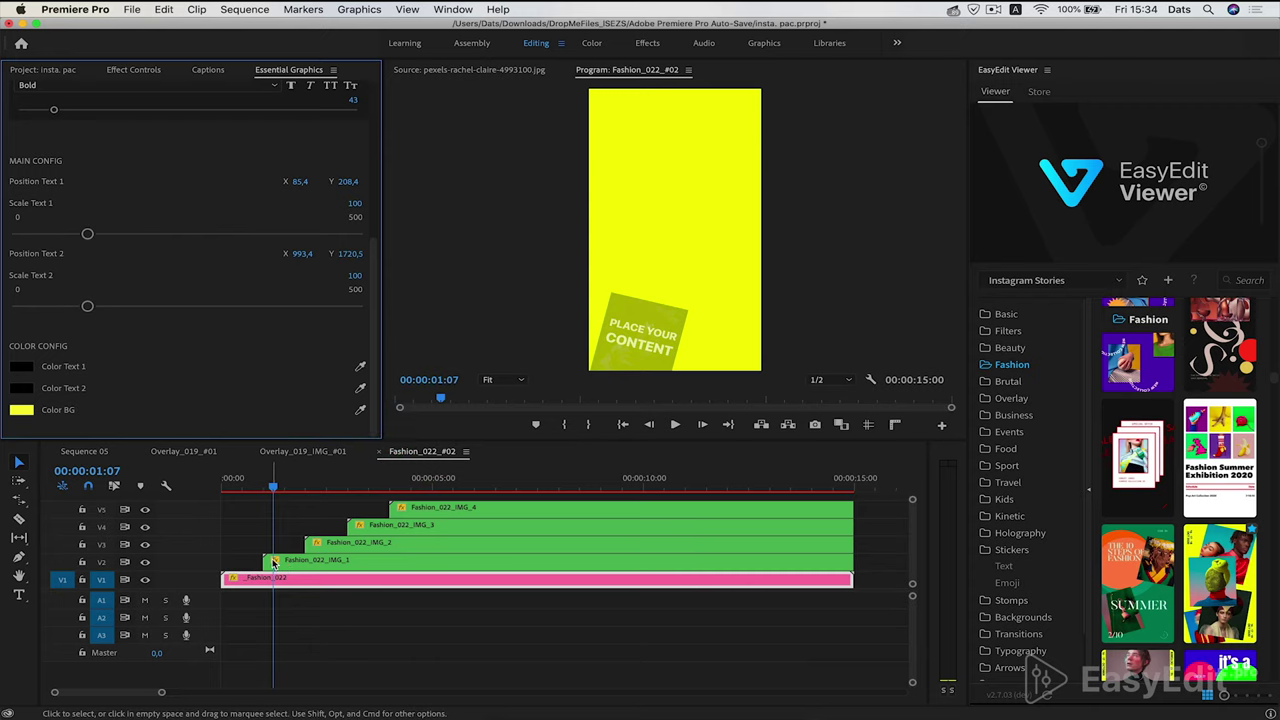
{"action": "mouse_move", "coordinate": [273, 487]}
{"action": "left_mouse_down"}
{"action": "mouse_move", "coordinate": [461, 489]}
{"action": "mouse_move", "coordinate": [450, 489]}
{"action": "left_mouse_up"}
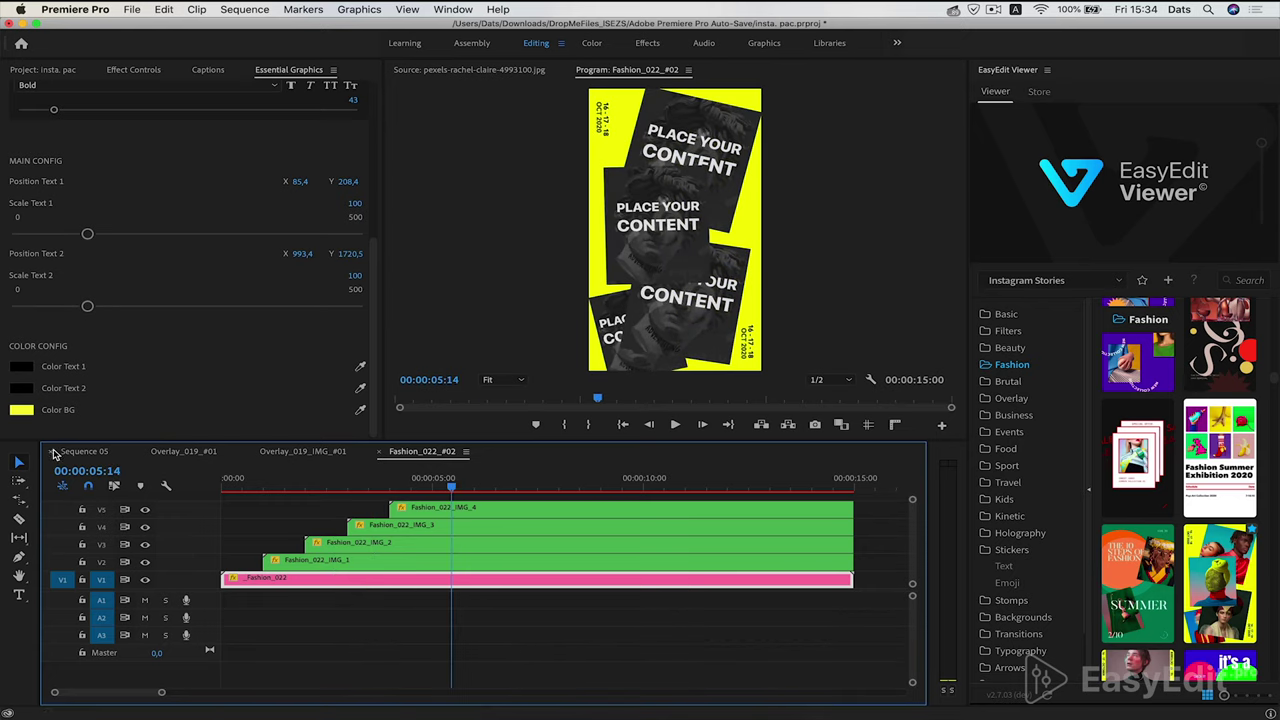
{"action": "left_click", "coordinate": [140, 451]}
{"action": "left_click", "coordinate": [140, 451]}
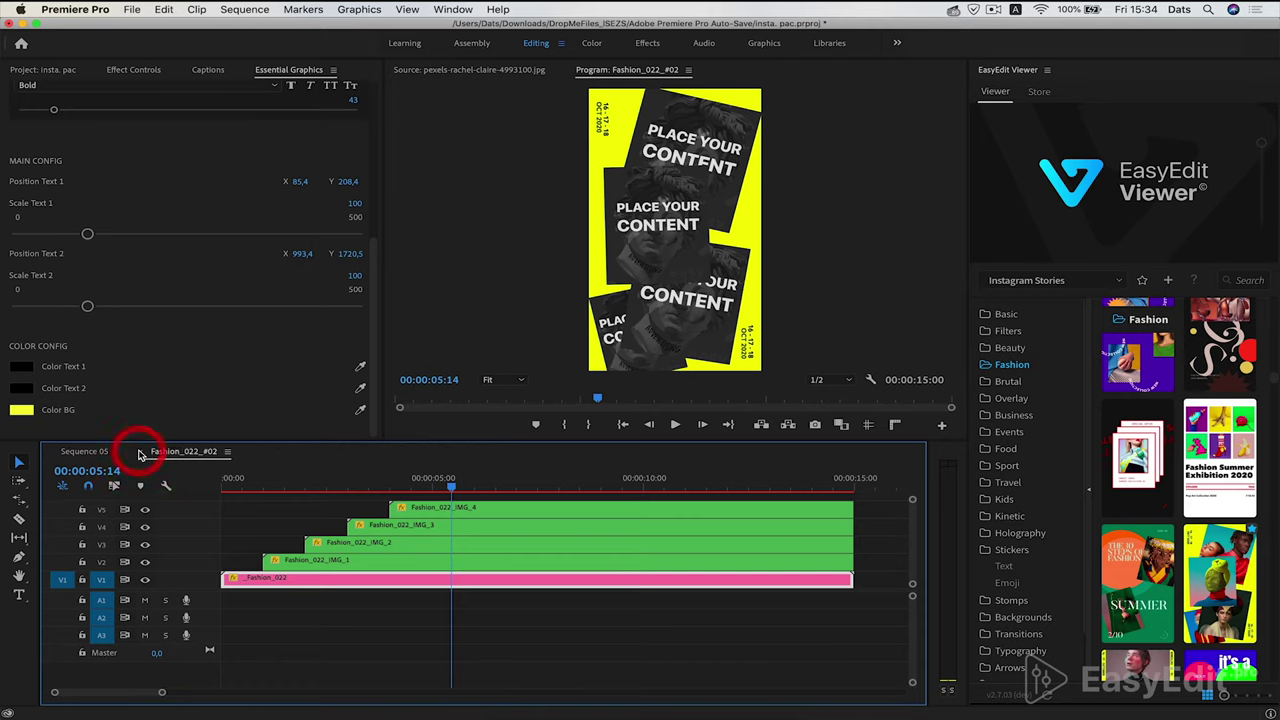
Open Fashion_022_IMG_1_#02 and place the pexels-cottonbro desert woman photo on track V2
{"action": "double_click", "coordinate": [329, 561]}
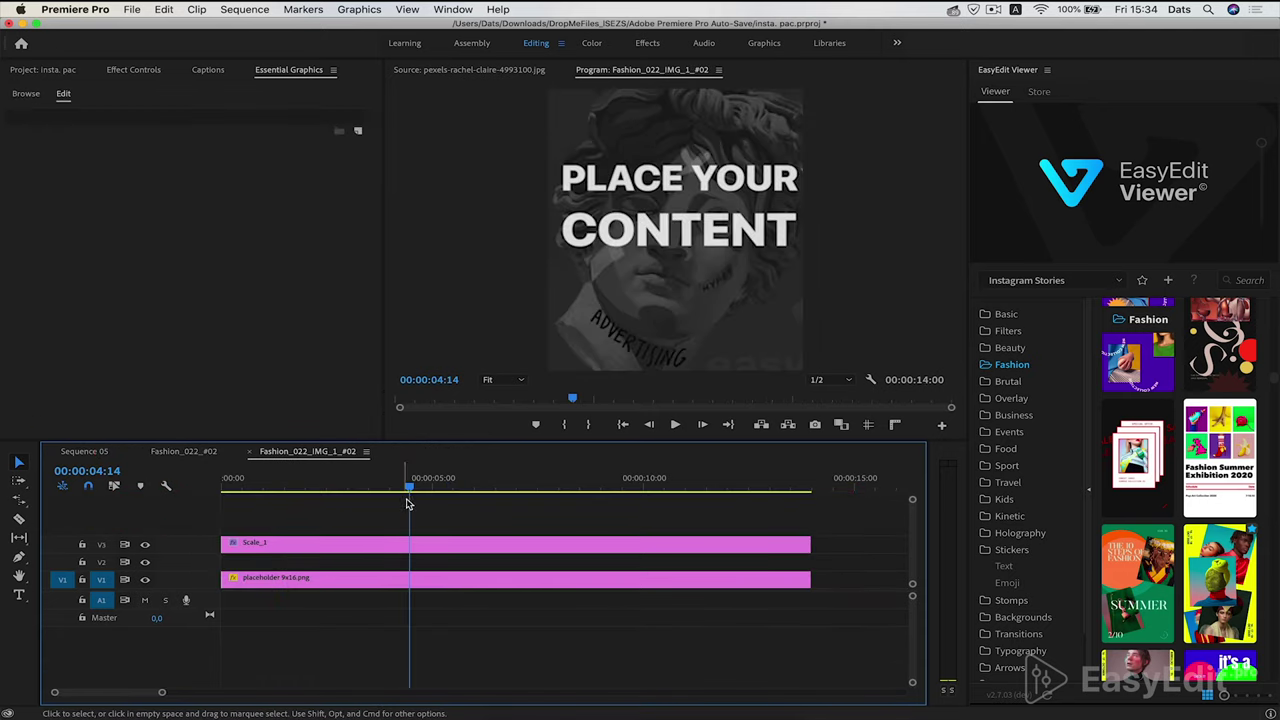
{"action": "left_click_drag", "start_coordinate": [407, 503], "coordinate": [321, 490]}
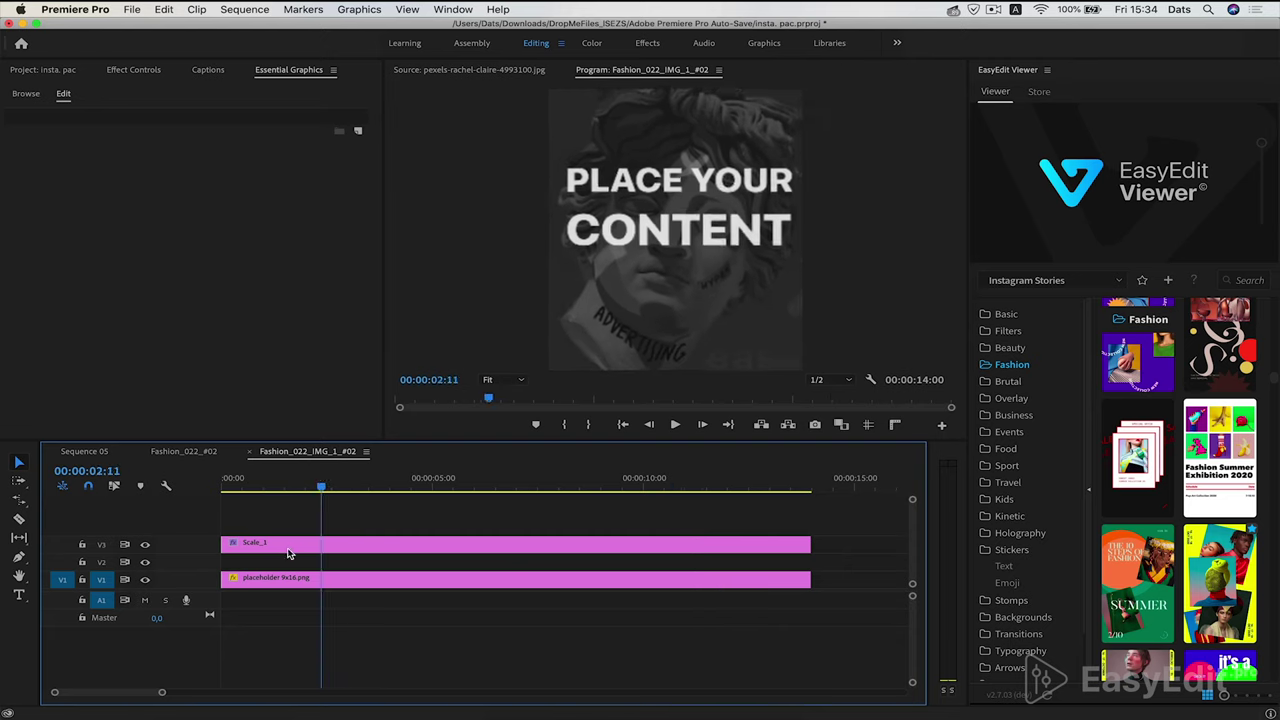
{"action": "key", "text": "Home"}
{"action": "left_click", "coordinate": [316, 580]}
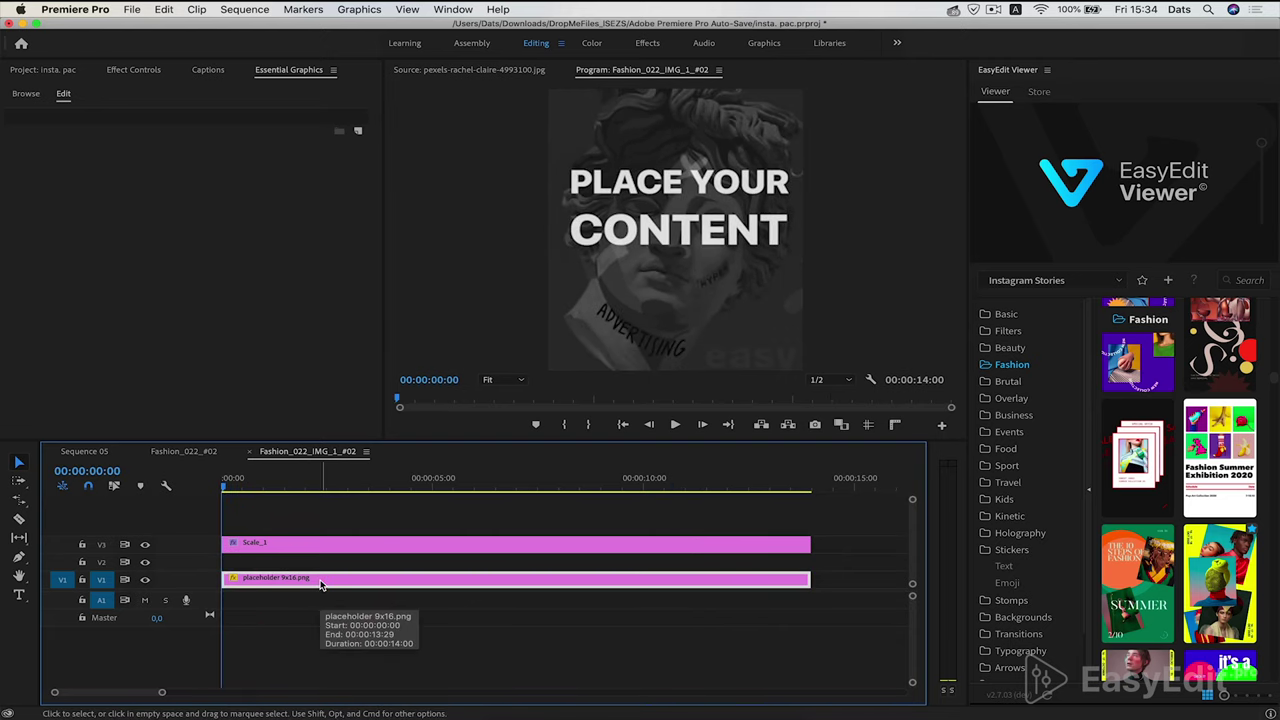
{"action": "left_click", "coordinate": [69, 72]}
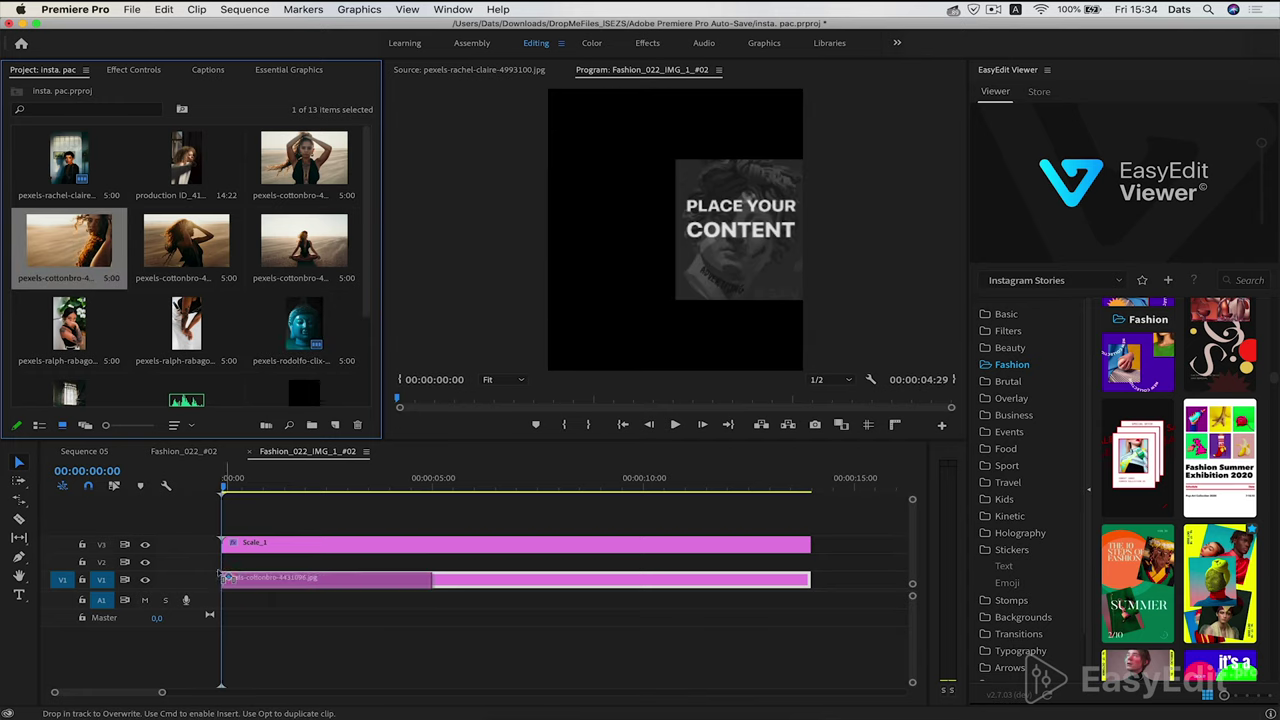
{"action": "left_click_drag", "start_coordinate": [74, 240], "coordinate": [224, 560]}
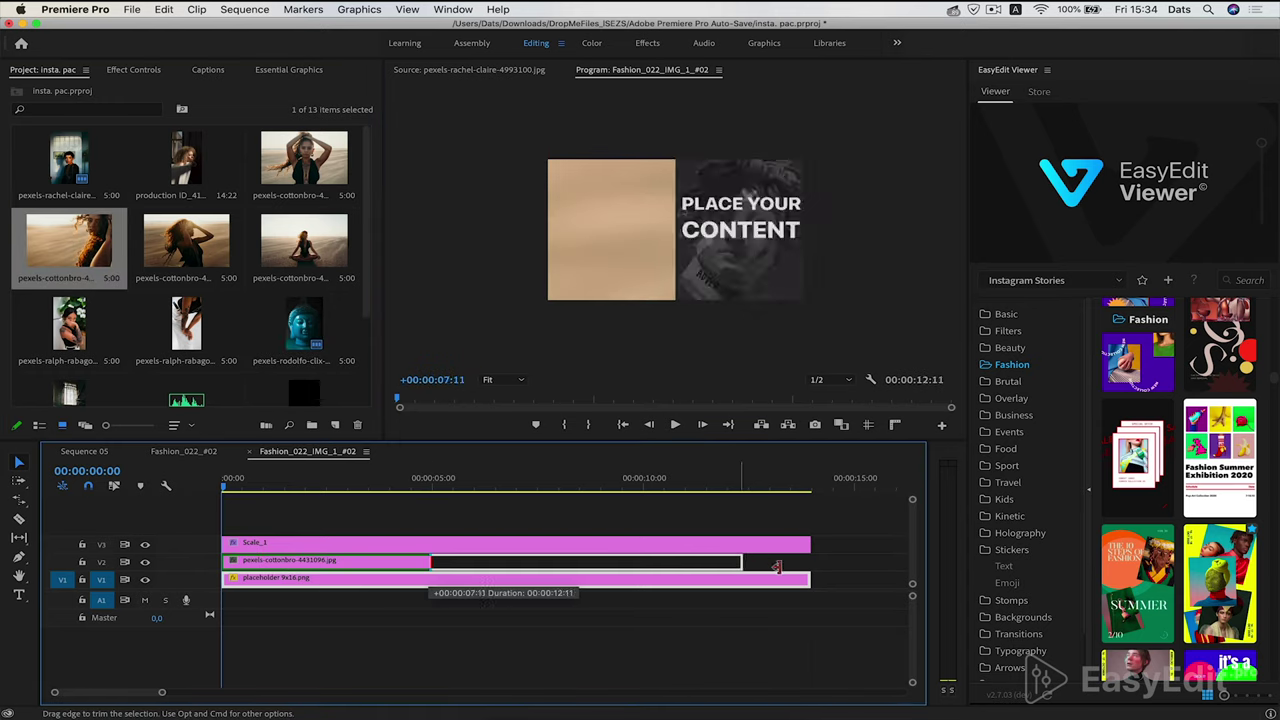
Extend the photo to full length, fit it to frame size, and raise Scale to 178
{"action": "left_click_drag", "start_coordinate": [425, 561], "coordinate": [810, 561]}
{"action": "left_click", "coordinate": [240, 484]}
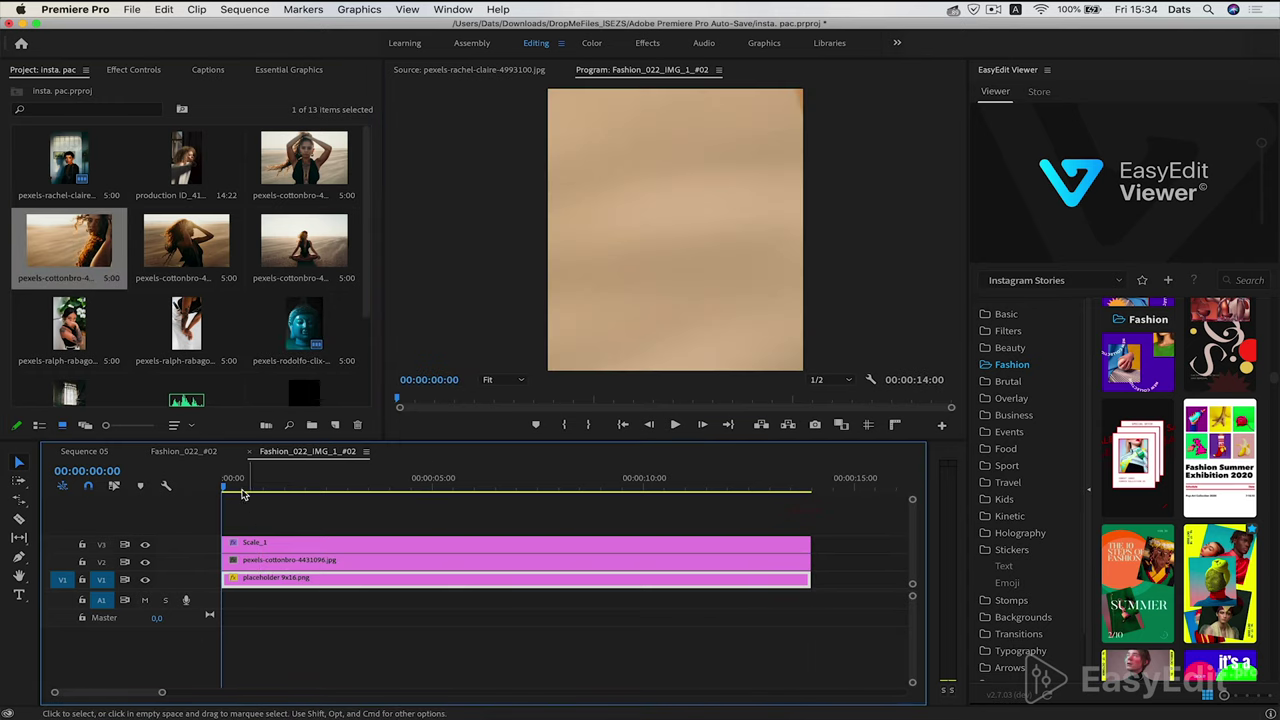
{"action": "right_click", "coordinate": [341, 566]}
{"action": "left_click", "coordinate": [367, 562]}
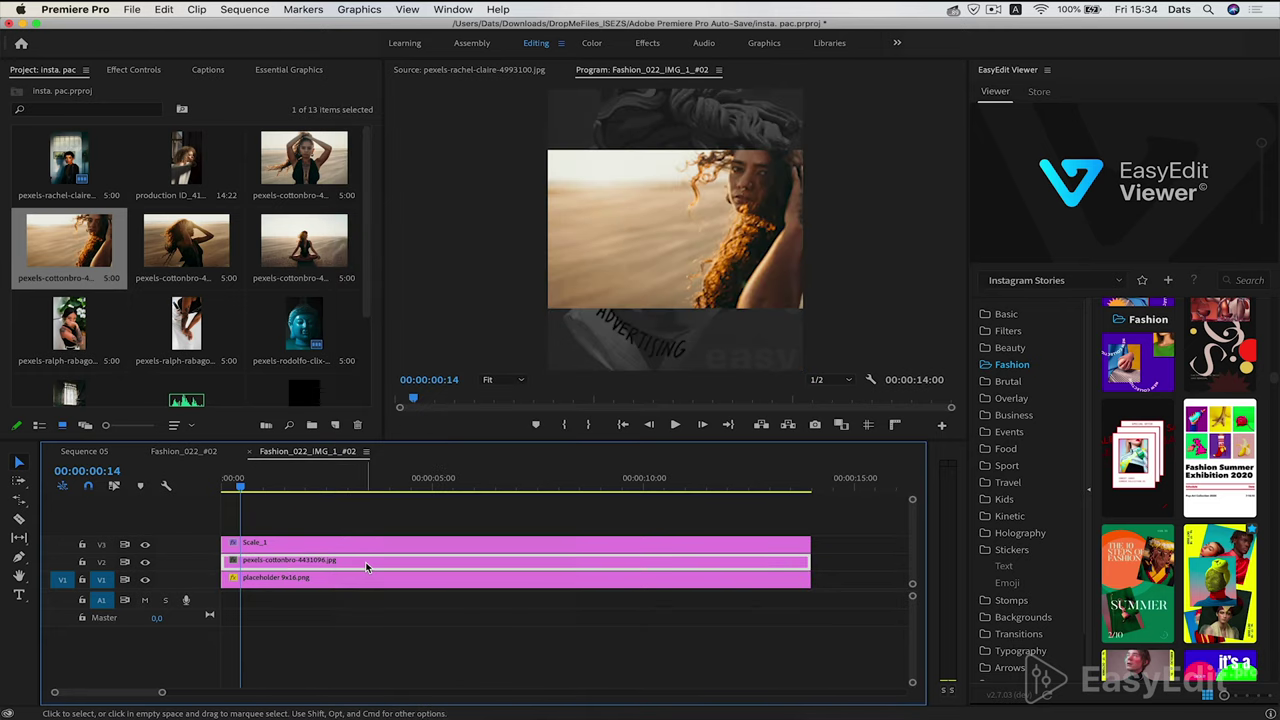
{"action": "left_click", "coordinate": [133, 69]}
{"action": "mouse_move", "coordinate": [126, 156]}
{"action": "left_mouse_down"}
{"action": "mouse_move", "coordinate": [170, 156]}
{"action": "mouse_move", "coordinate": [40, 141]}
{"action": "left_mouse_up"}
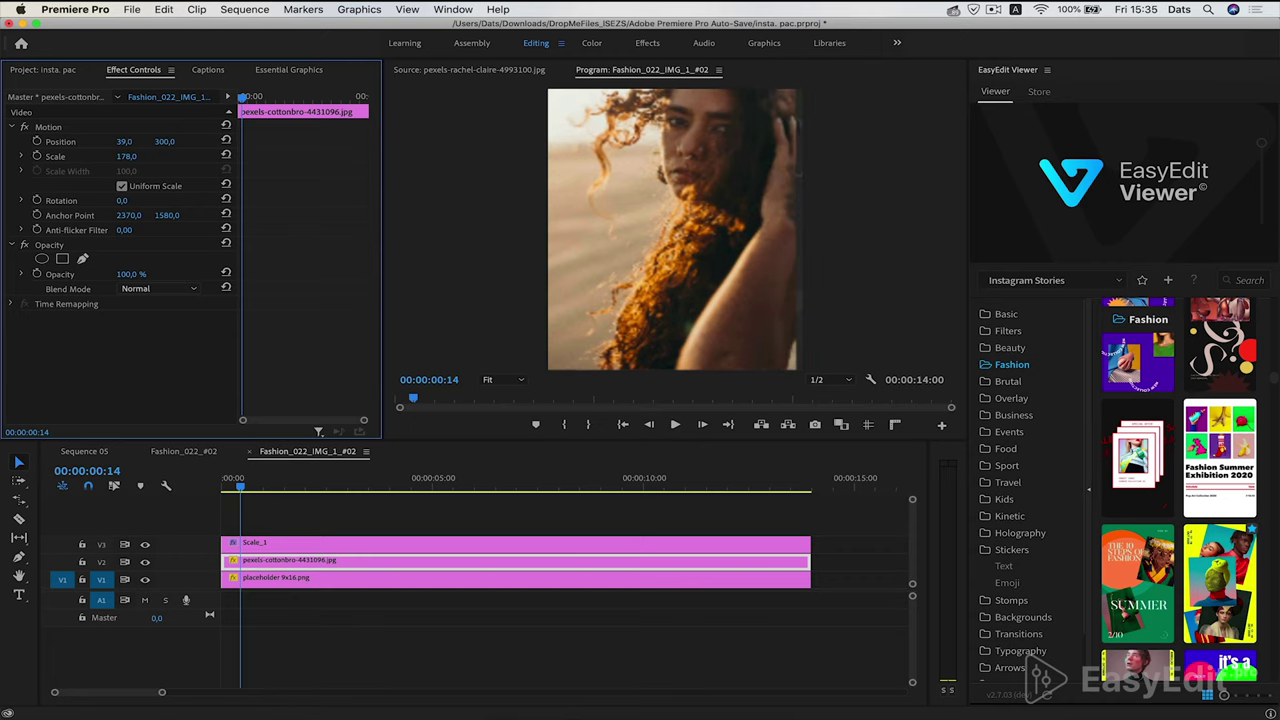
{"action": "left_click_drag", "start_coordinate": [124, 141], "coordinate": [143, 141]}
Check the photo at 2 seconds in Fashion_022_#02 and close the first image composition
{"action": "left_click", "coordinate": [313, 588]}
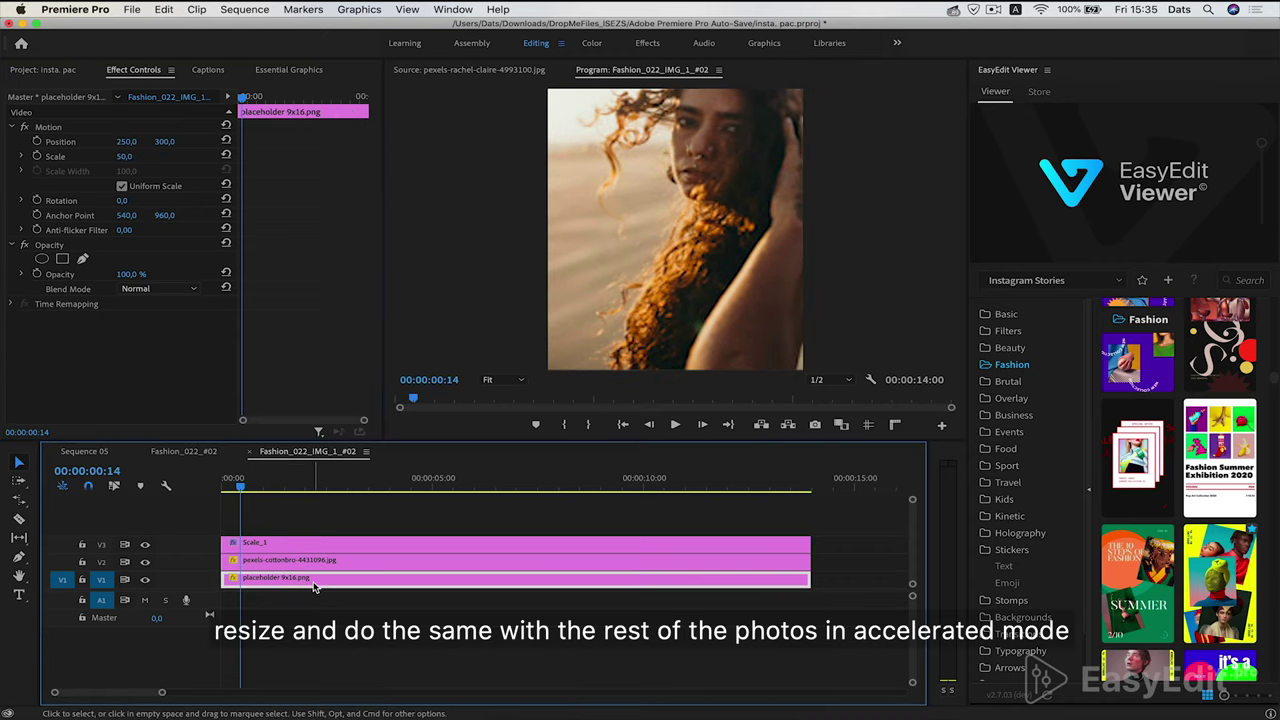
{"action": "left_click", "coordinate": [183, 451]}
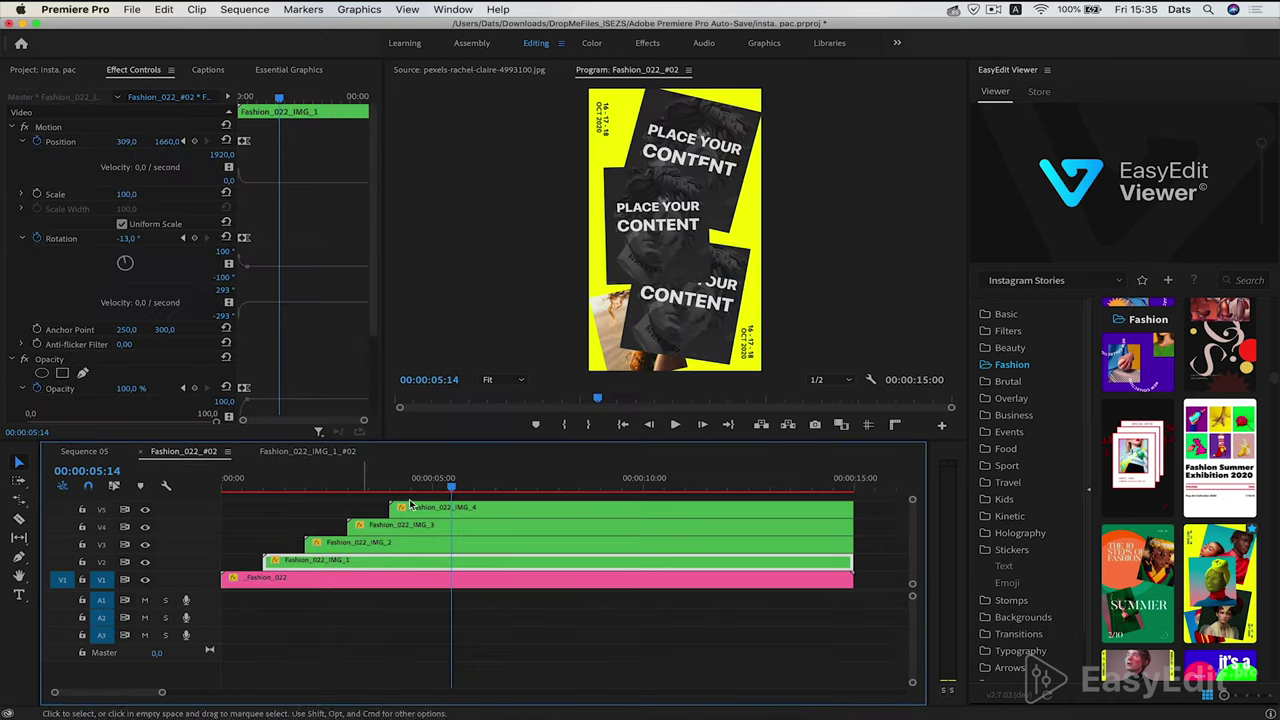
{"action": "left_click", "coordinate": [244, 486]}
{"action": "left_click_drag", "start_coordinate": [244, 486], "coordinate": [306, 487]}
{"action": "left_click", "coordinate": [308, 451]}
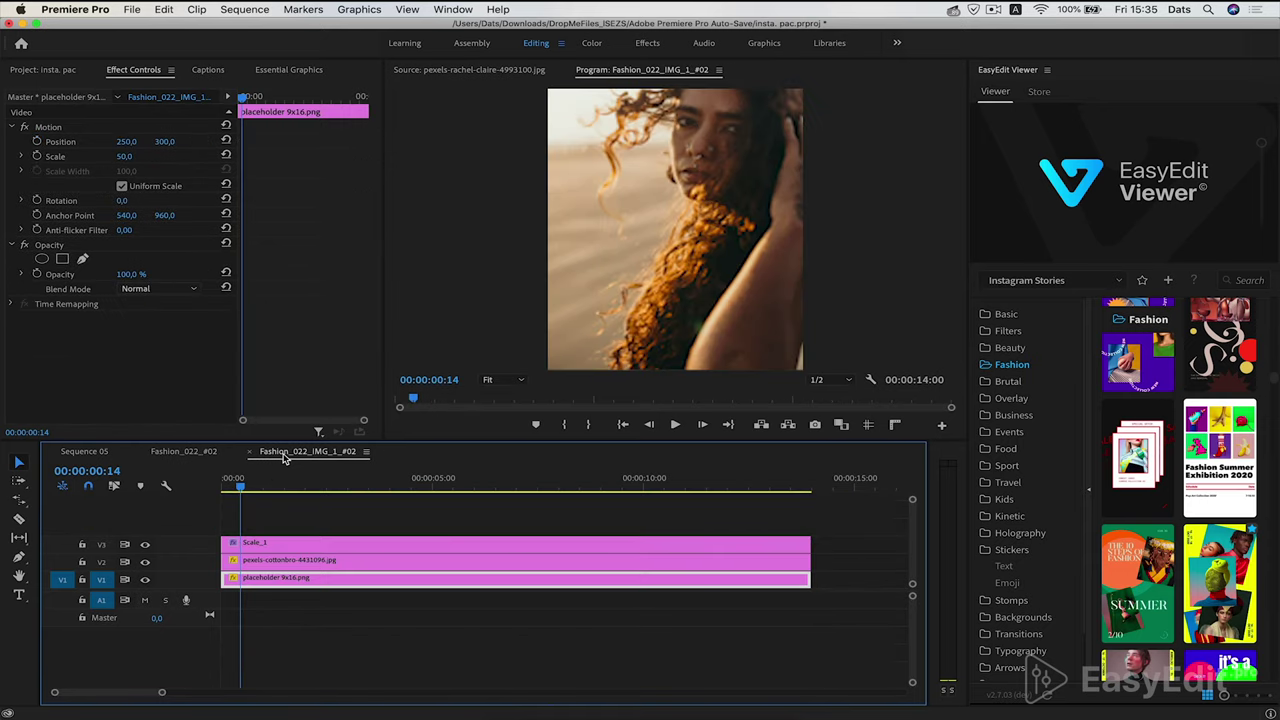
{"action": "left_click", "coordinate": [253, 451]}
Place a second desert photo on V2 of Fashion_022_IMG_2_#02, extended to full length and enlarged
{"action": "double_click", "coordinate": [363, 543]}
{"action": "left_click", "coordinate": [290, 580]}
{"action": "left_click", "coordinate": [260, 545]}
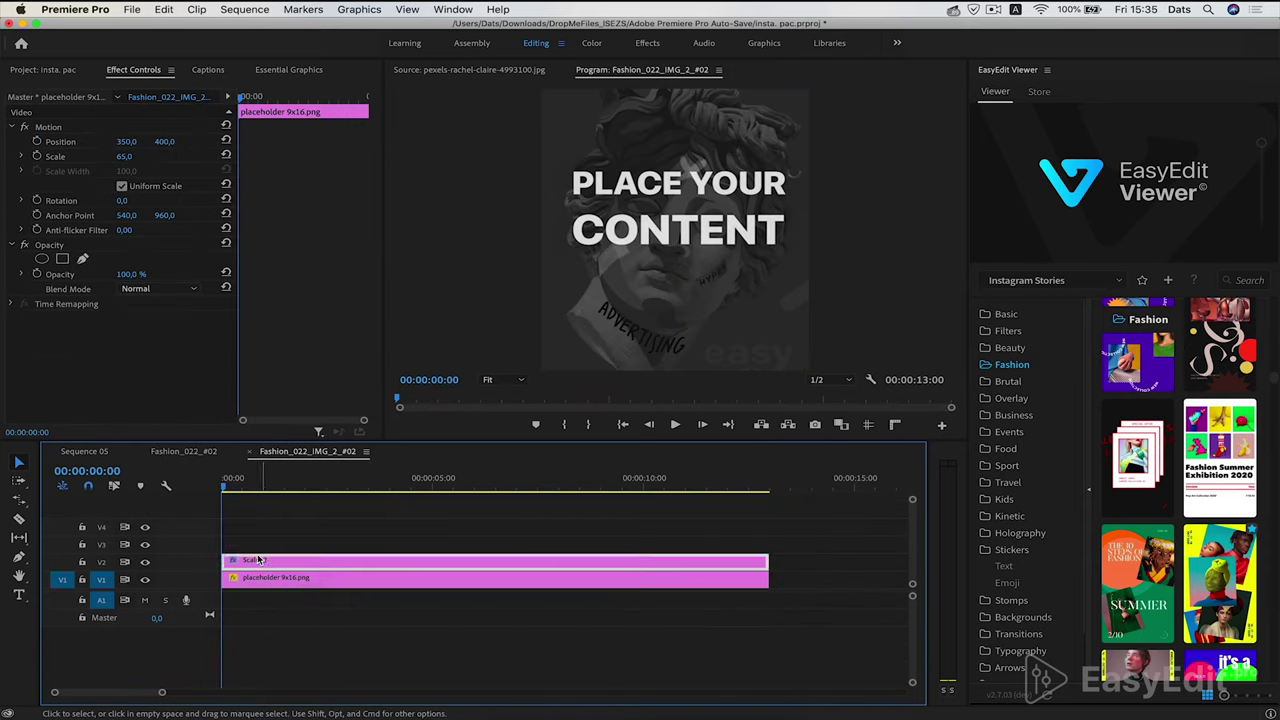
{"action": "left_click", "coordinate": [44, 69]}
{"action": "left_click_drag", "start_coordinate": [186, 240], "coordinate": [228, 562]}
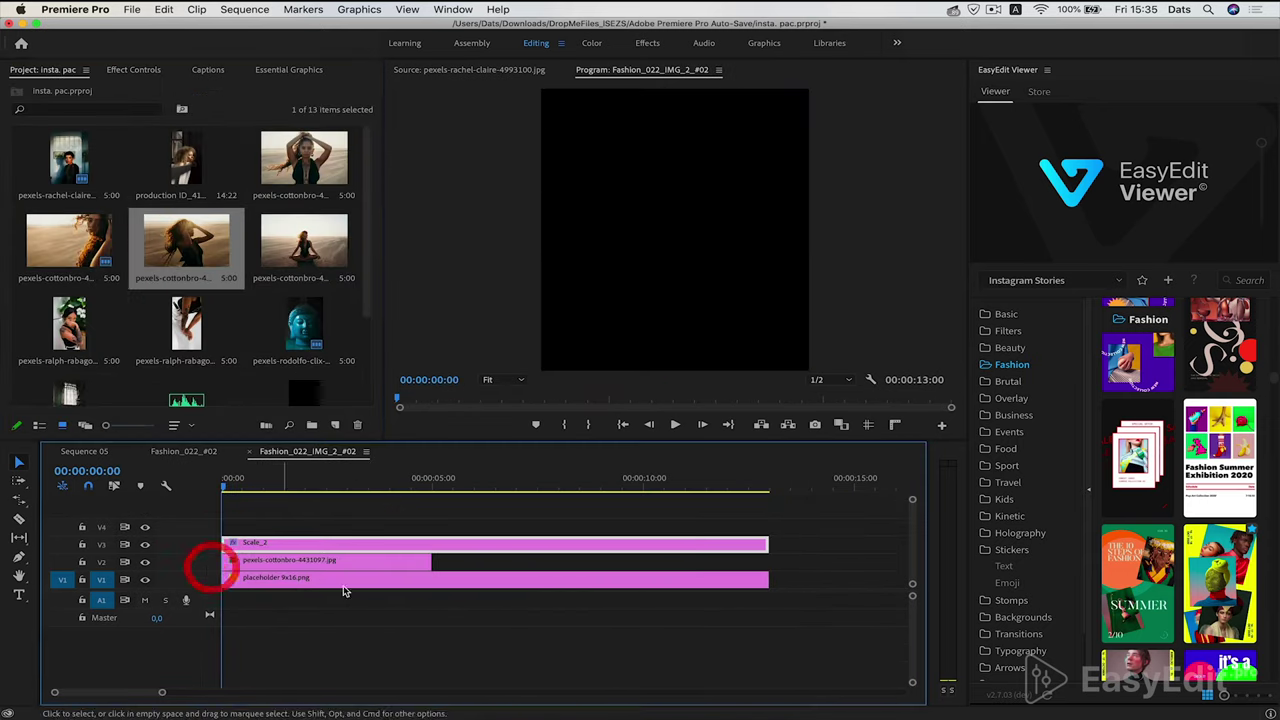
{"action": "left_click_drag", "start_coordinate": [431, 562], "coordinate": [766, 562]}
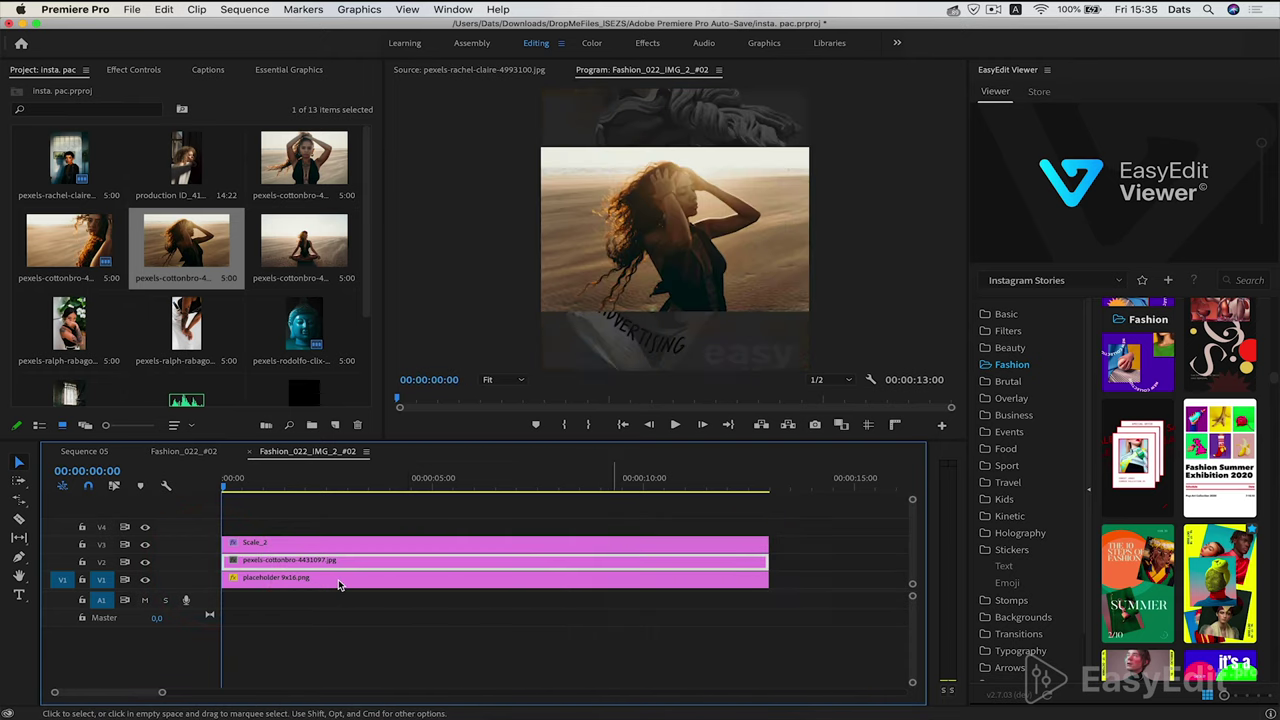
{"action": "left_click", "coordinate": [133, 69]}
{"action": "left_click_drag", "start_coordinate": [126, 156], "coordinate": [170, 156]}
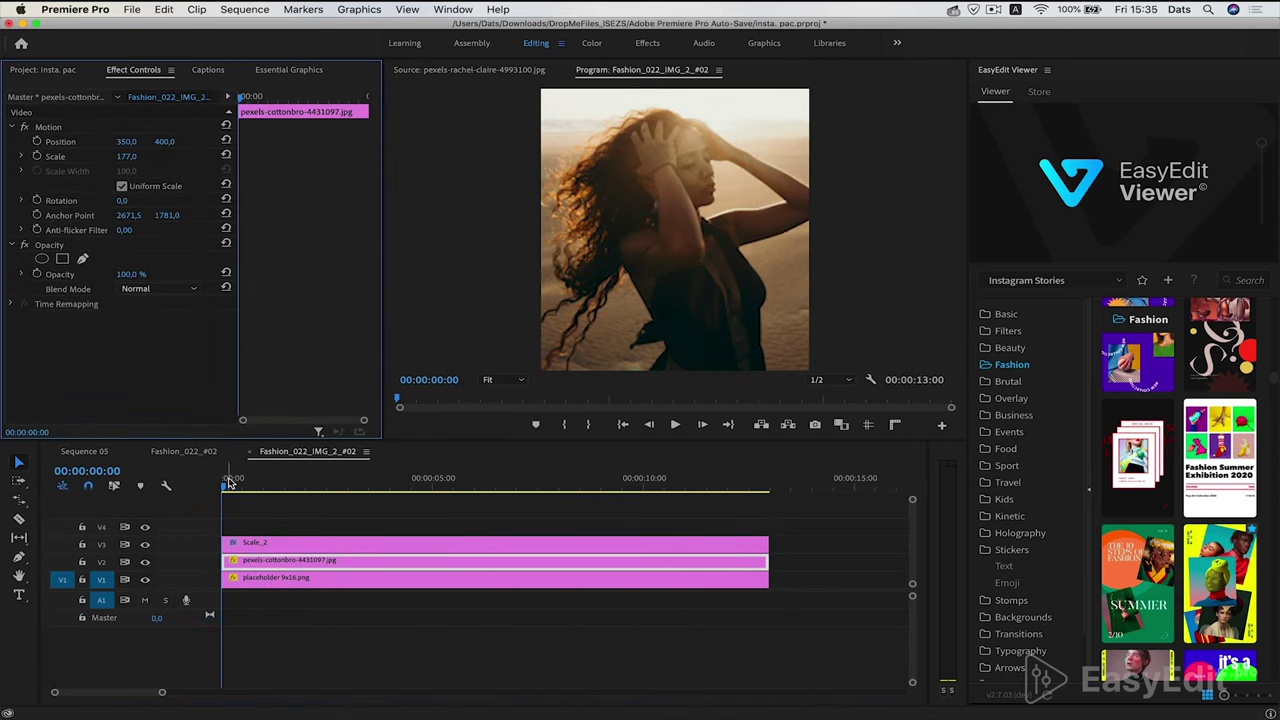
{"action": "left_click_drag", "start_coordinate": [229, 482], "coordinate": [305, 590]}
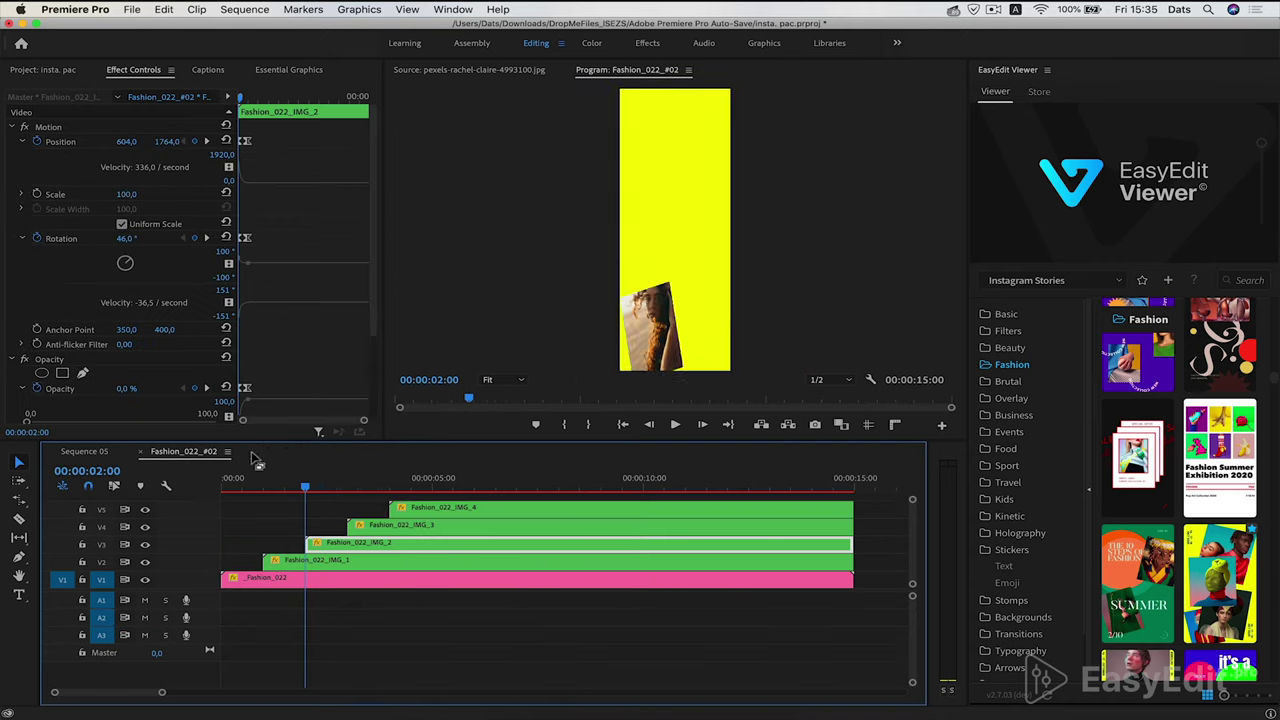
{"action": "left_click", "coordinate": [406, 529]}
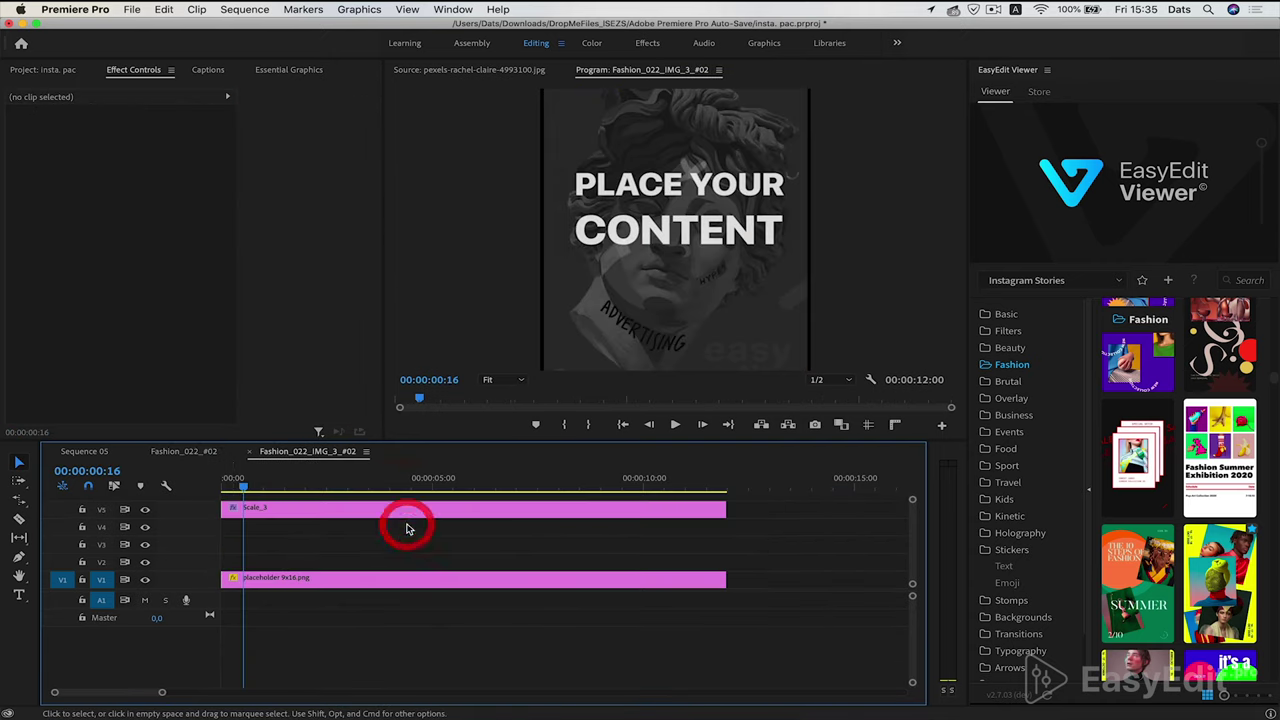
Add the meditating woman photo on V4, spanning the template, enlarged and raised in frame
{"action": "left_click", "coordinate": [60, 72]}
{"action": "left_click_drag", "start_coordinate": [339, 253], "coordinate": [200, 530]}
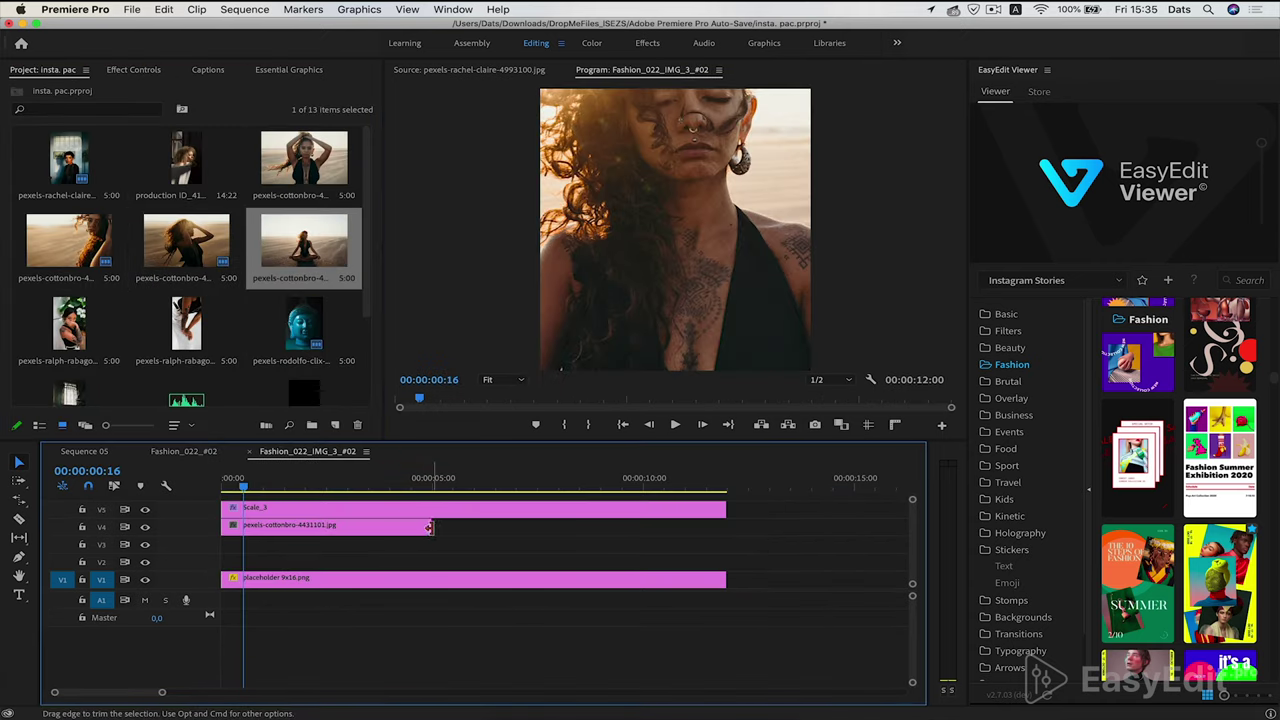
{"action": "left_click_drag", "start_coordinate": [432, 527], "coordinate": [726, 527]}
{"action": "right_click", "coordinate": [683, 526]}
{"action": "left_click", "coordinate": [130, 74]}
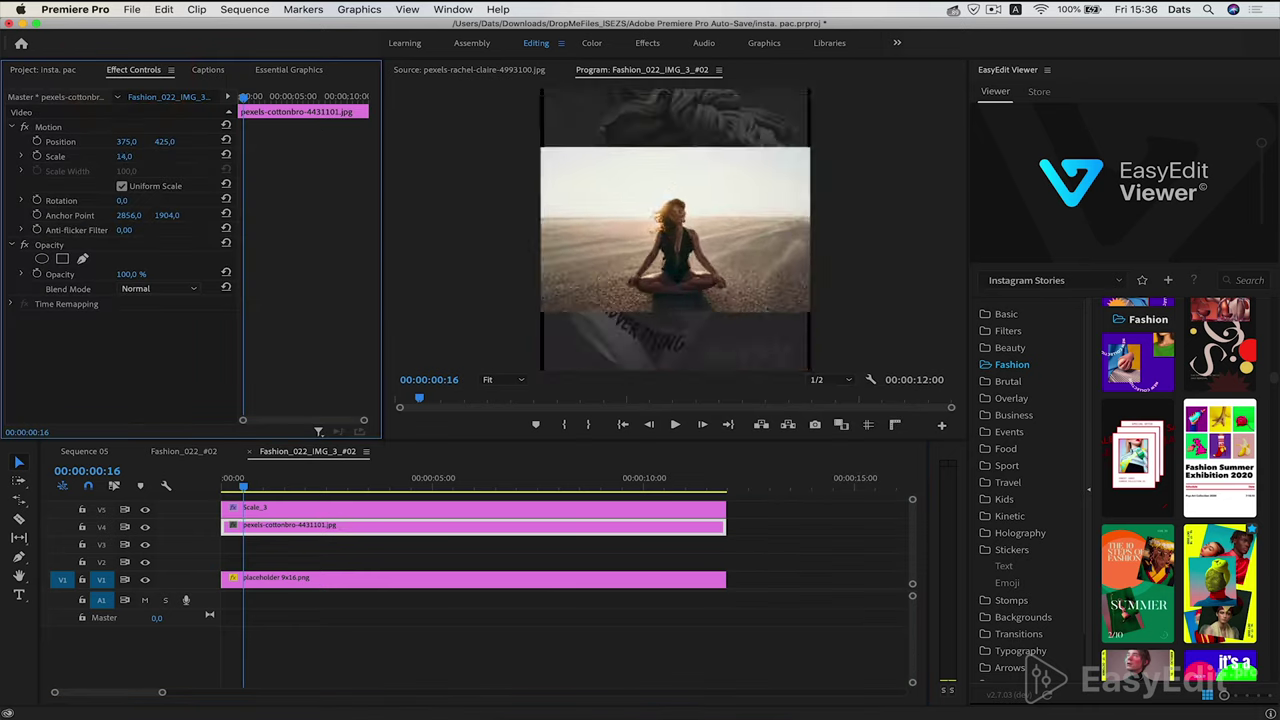
{"action": "left_click_drag", "start_coordinate": [124, 156], "coordinate": [160, 141]}
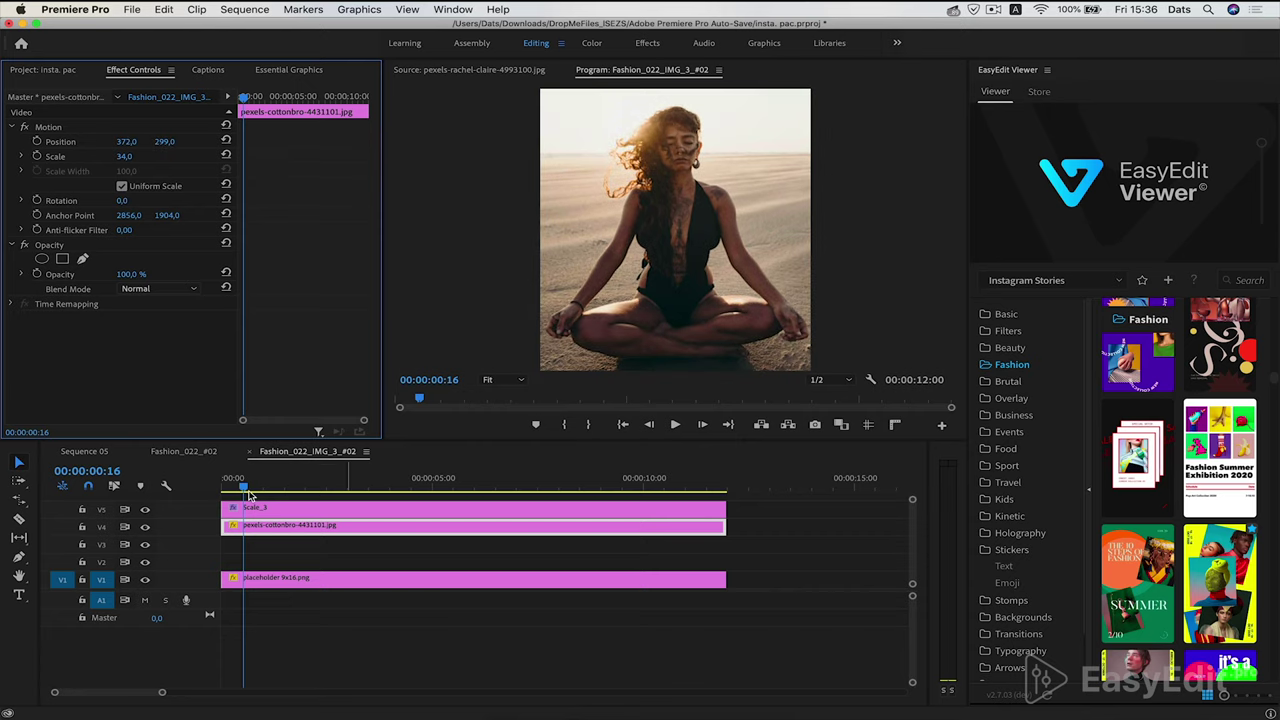
{"action": "left_click_drag", "start_coordinate": [243, 488], "coordinate": [290, 488]}
{"action": "left_click_drag", "start_coordinate": [540, 490], "coordinate": [222, 490]}
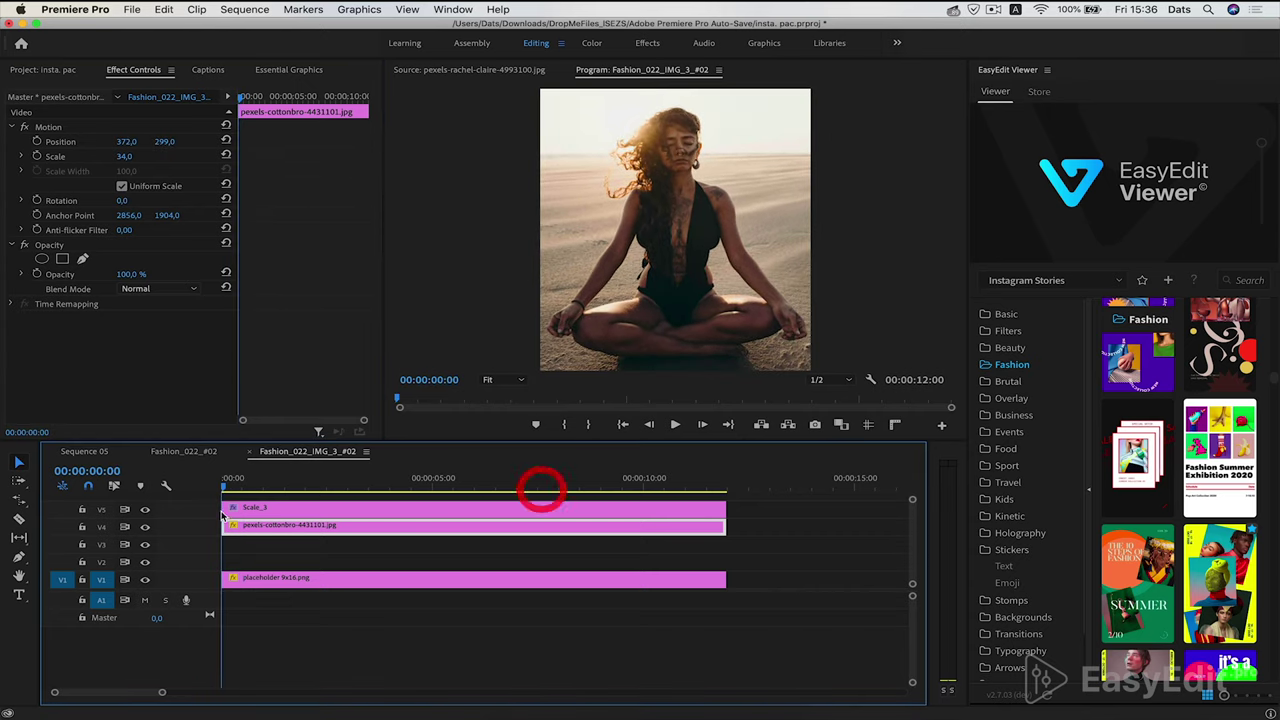
{"action": "left_click", "coordinate": [251, 451]}
Fill the fourth photo slot with the arms-raised photo pexels-cottonbro-4431095.jpg, fitted to frame, and preview it
{"action": "left_click_drag", "start_coordinate": [314, 490], "coordinate": [480, 490]}
{"action": "double_click", "coordinate": [395, 507]}
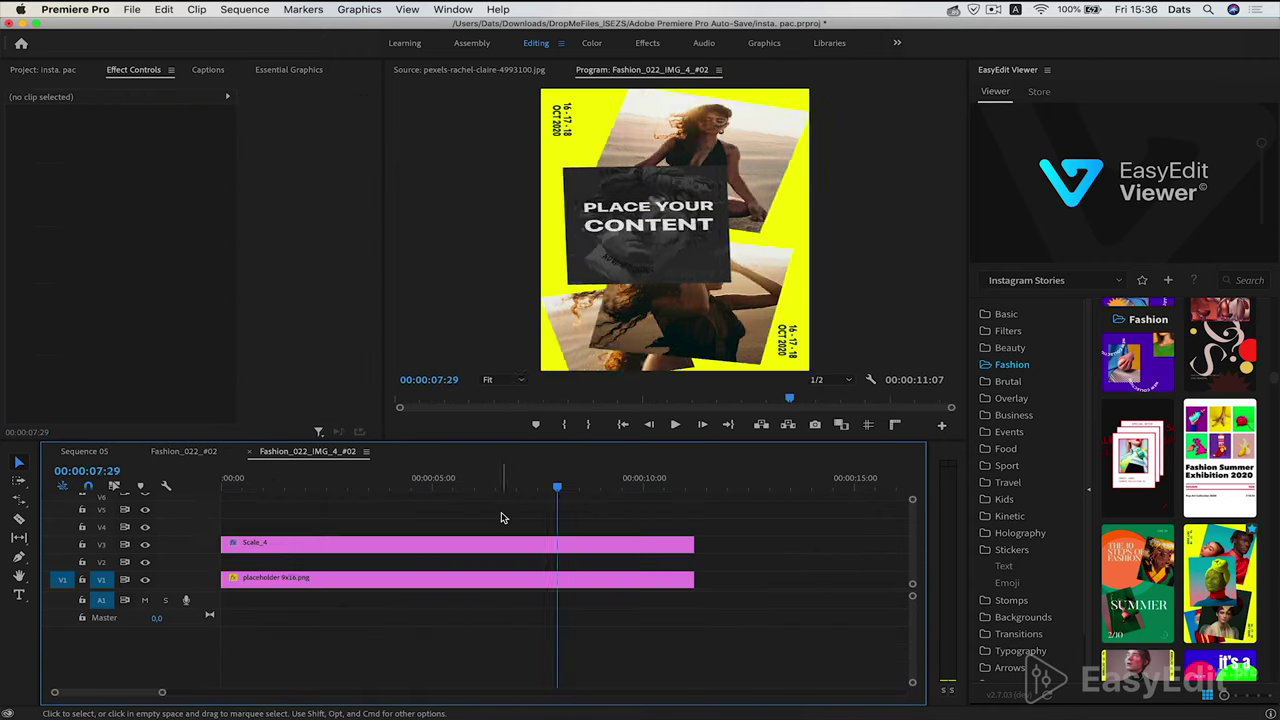
{"action": "left_click", "coordinate": [33, 72]}
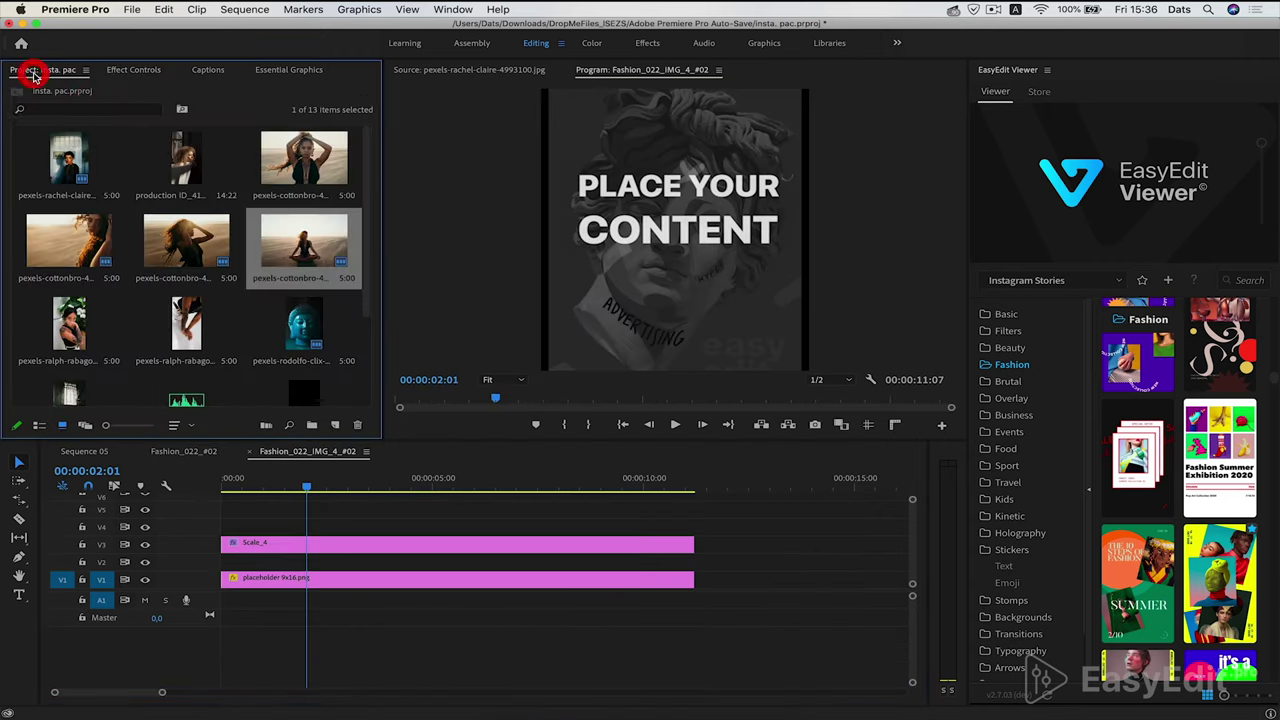
{"action": "left_click_drag", "start_coordinate": [278, 185], "coordinate": [240, 561]}
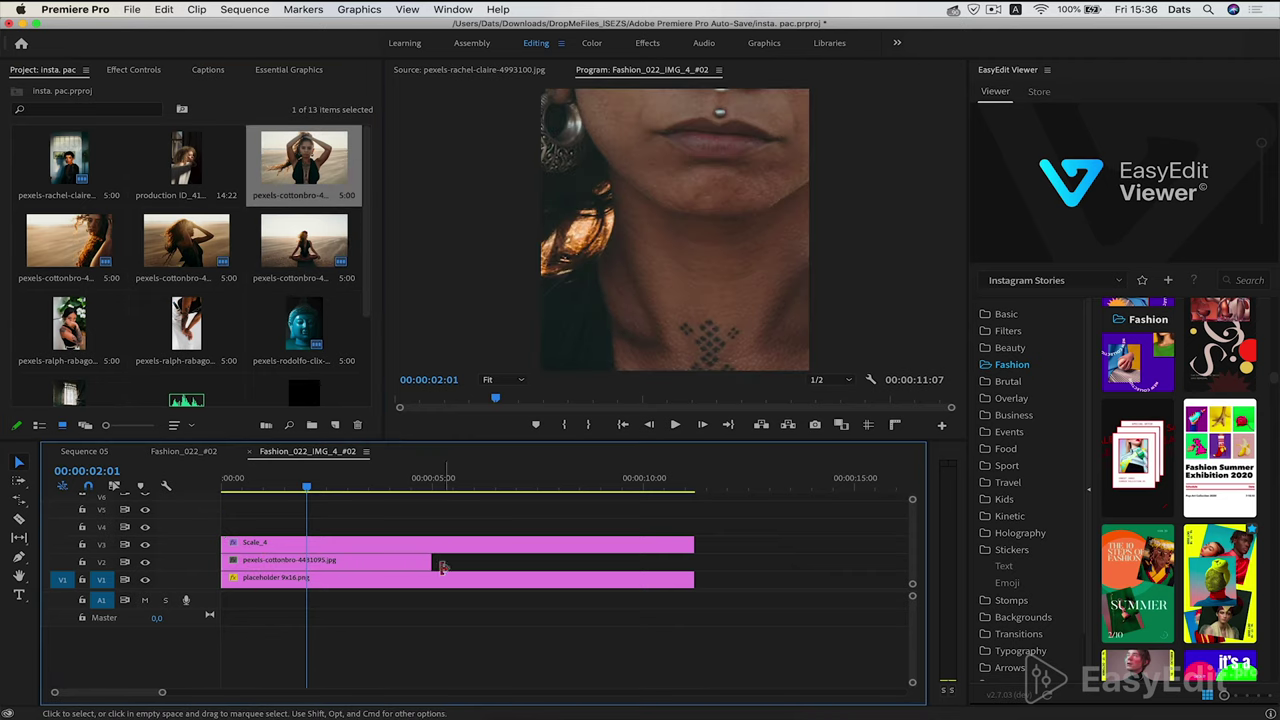
{"action": "left_click_drag", "start_coordinate": [430, 561], "coordinate": [686, 567]}
{"action": "right_click", "coordinate": [600, 561]}
{"action": "left_click", "coordinate": [660, 557]}
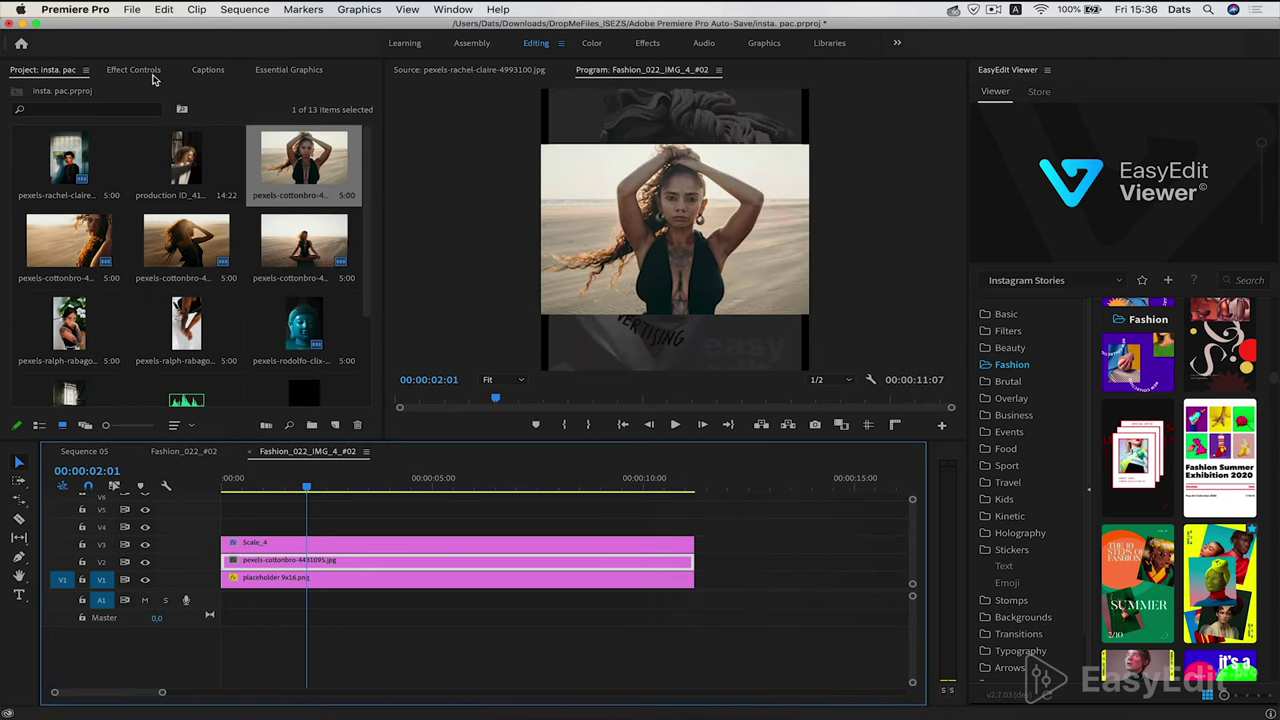
{"action": "left_click", "coordinate": [133, 70]}
{"action": "left_click", "coordinate": [232, 485]}
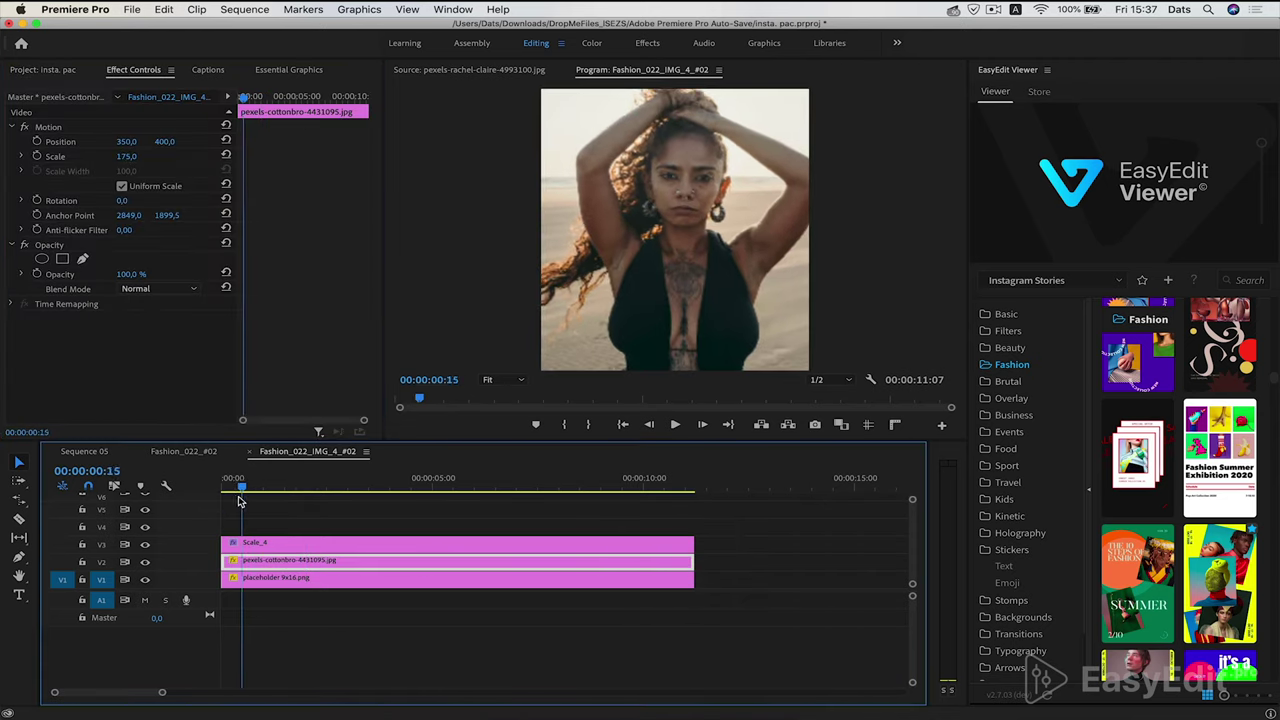
{"action": "key", "text": "space"}
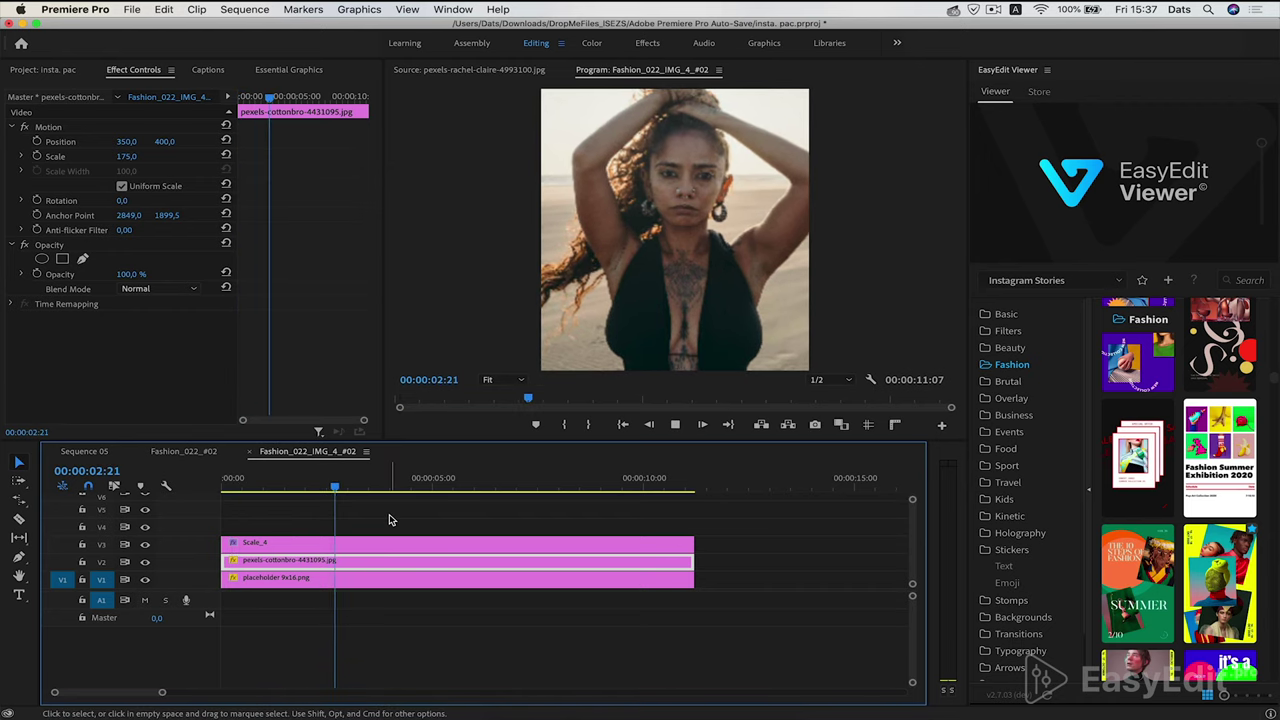
{"action": "key", "text": "space"}
Use the Color BG eyedropper in Fashion_022's Color Config to sample an orange background
{"action": "left_click", "coordinate": [185, 452]}
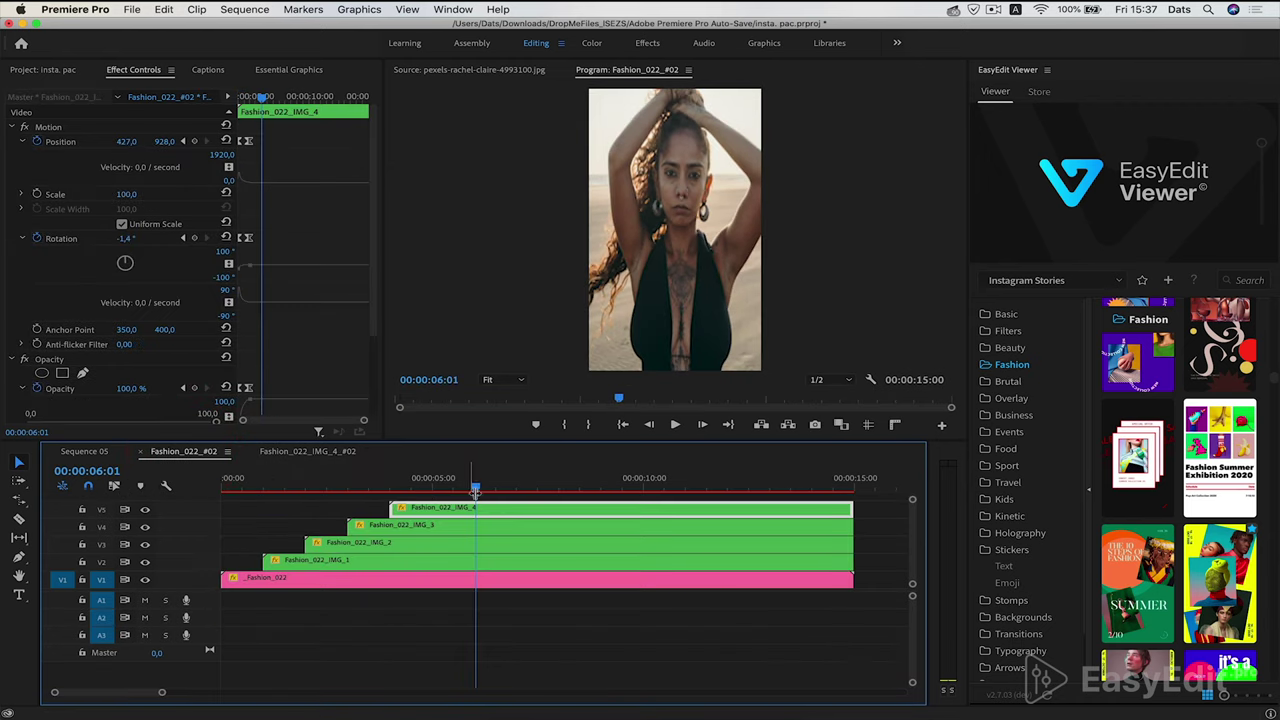
{"action": "left_click", "coordinate": [287, 495]}
{"action": "left_click_drag", "start_coordinate": [260, 500], "coordinate": [625, 477]}
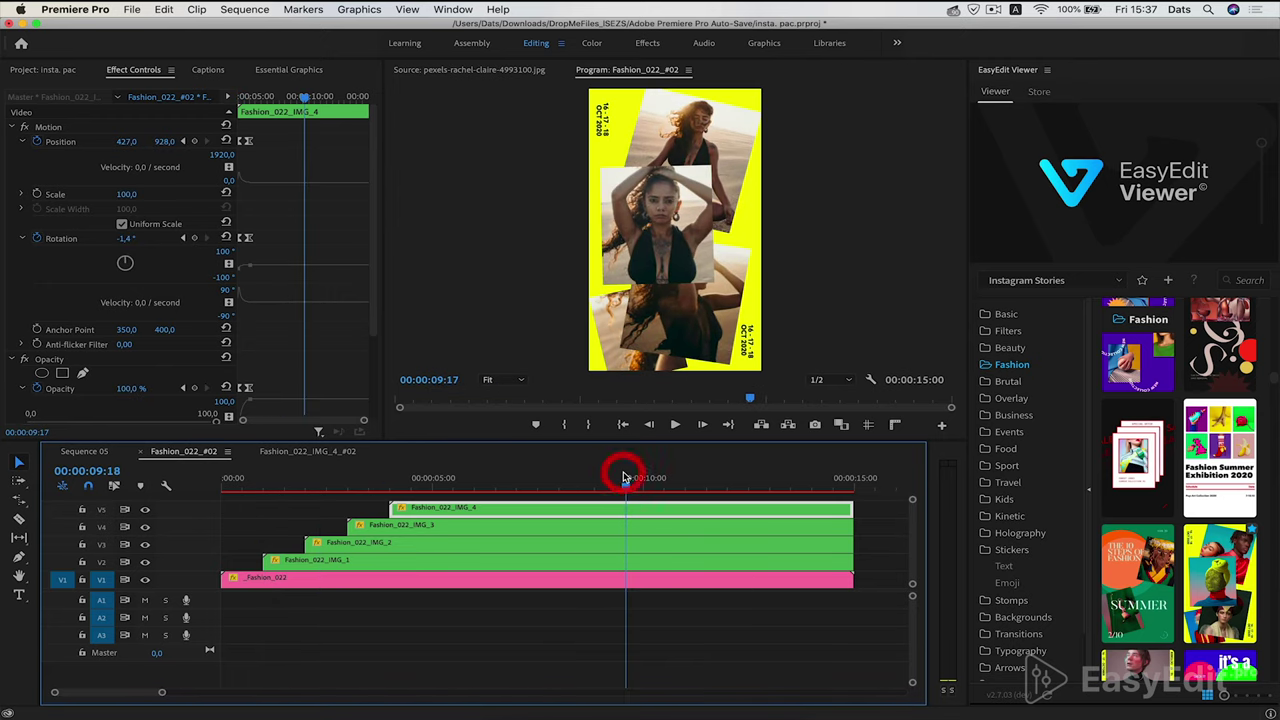
{"action": "left_click", "coordinate": [290, 586]}
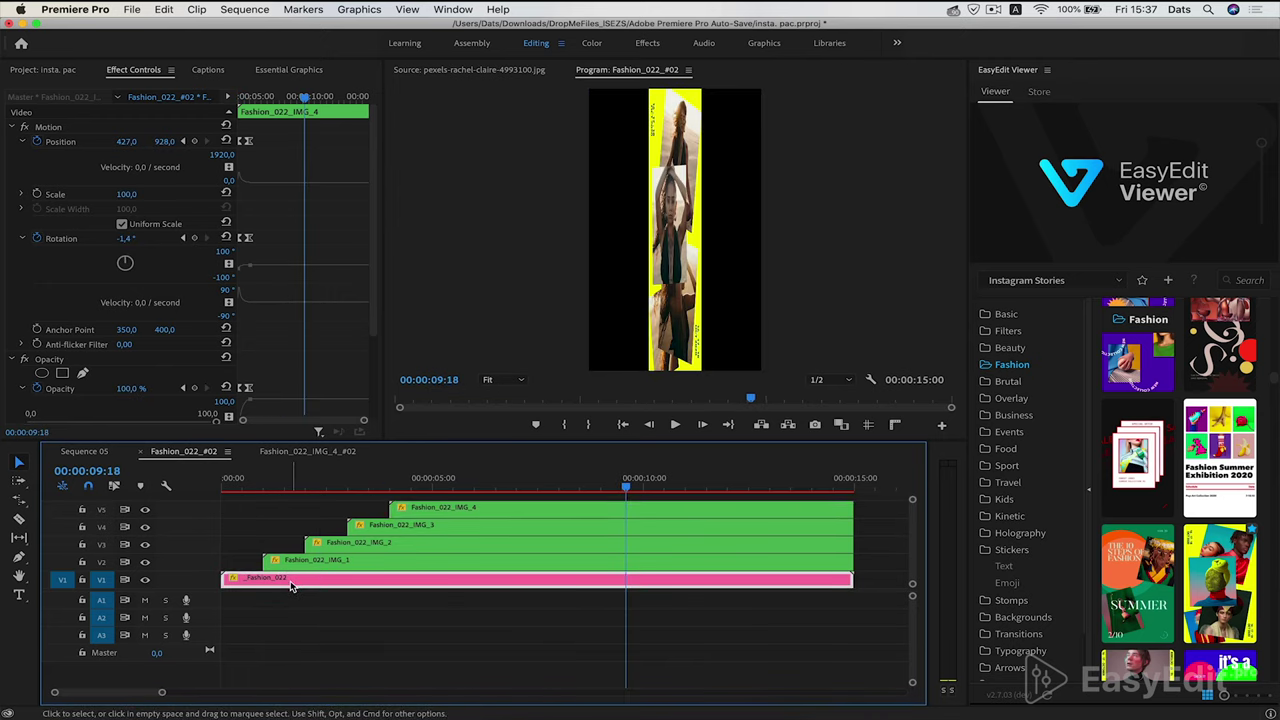
{"action": "left_click", "coordinate": [303, 72]}
{"action": "left_click_drag", "start_coordinate": [376, 120], "coordinate": [385, 322]}
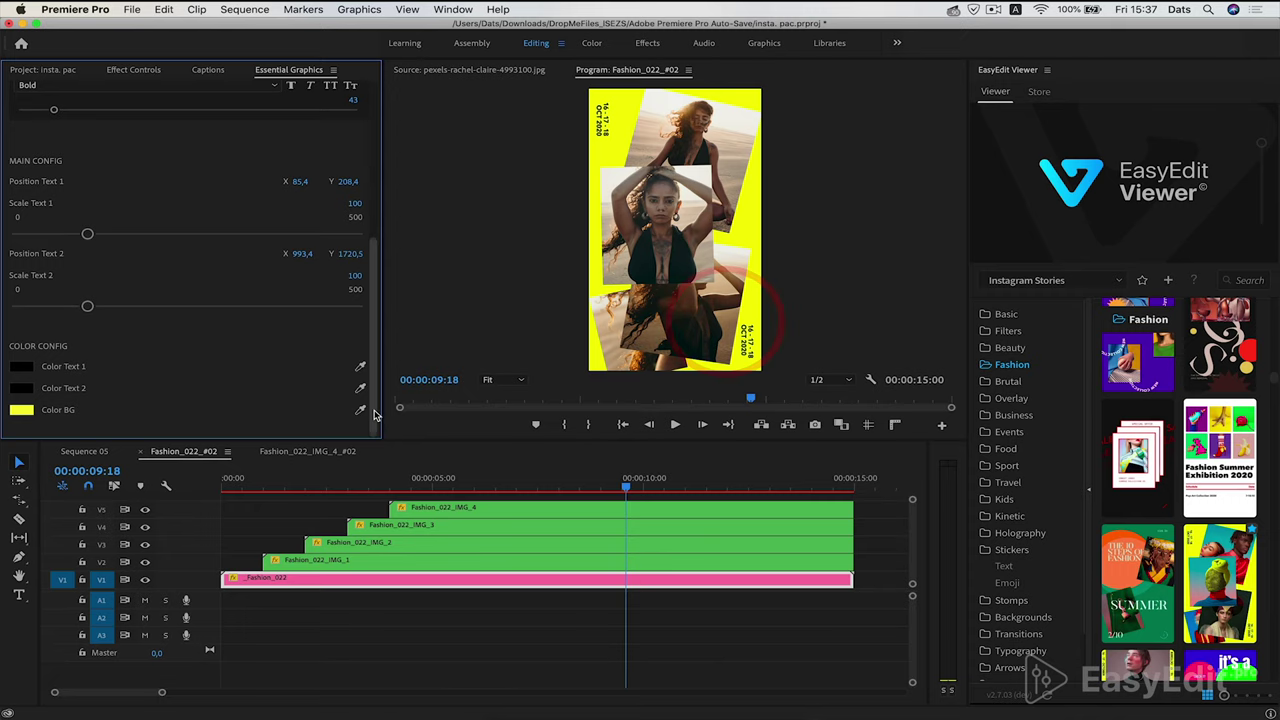
{"action": "left_click", "coordinate": [360, 408]}
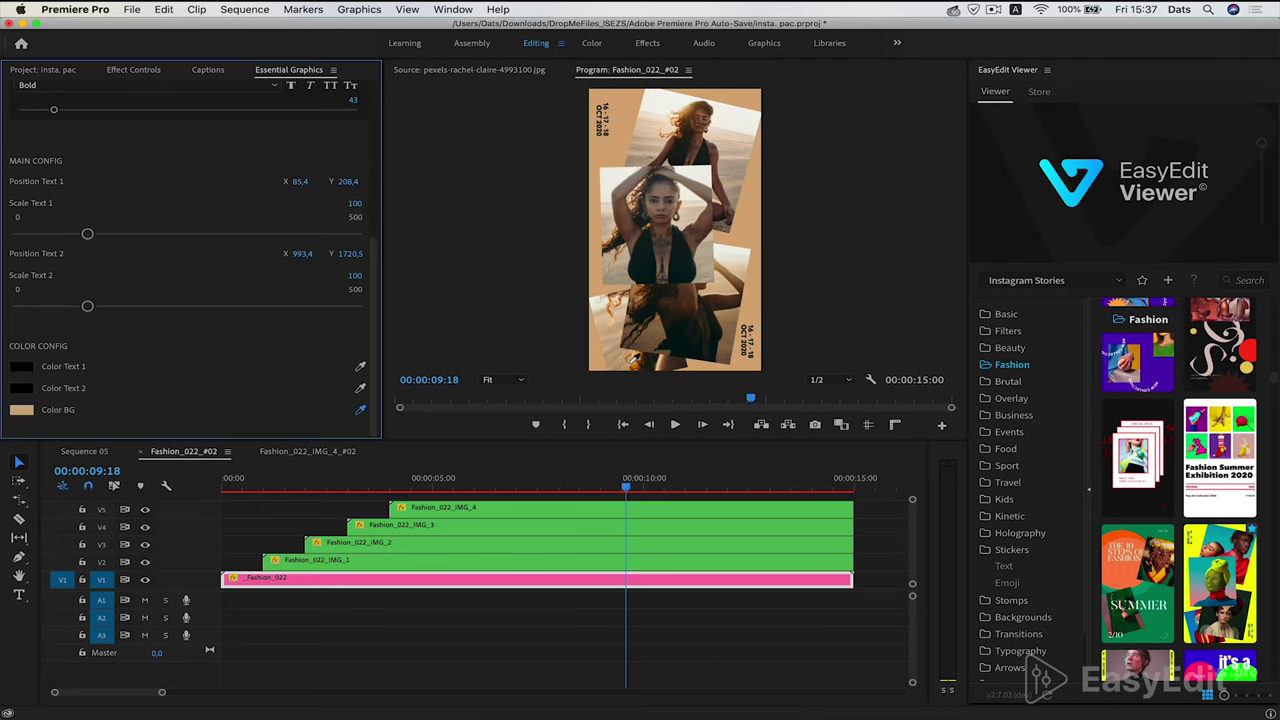
{"action": "left_click", "coordinate": [683, 262]}
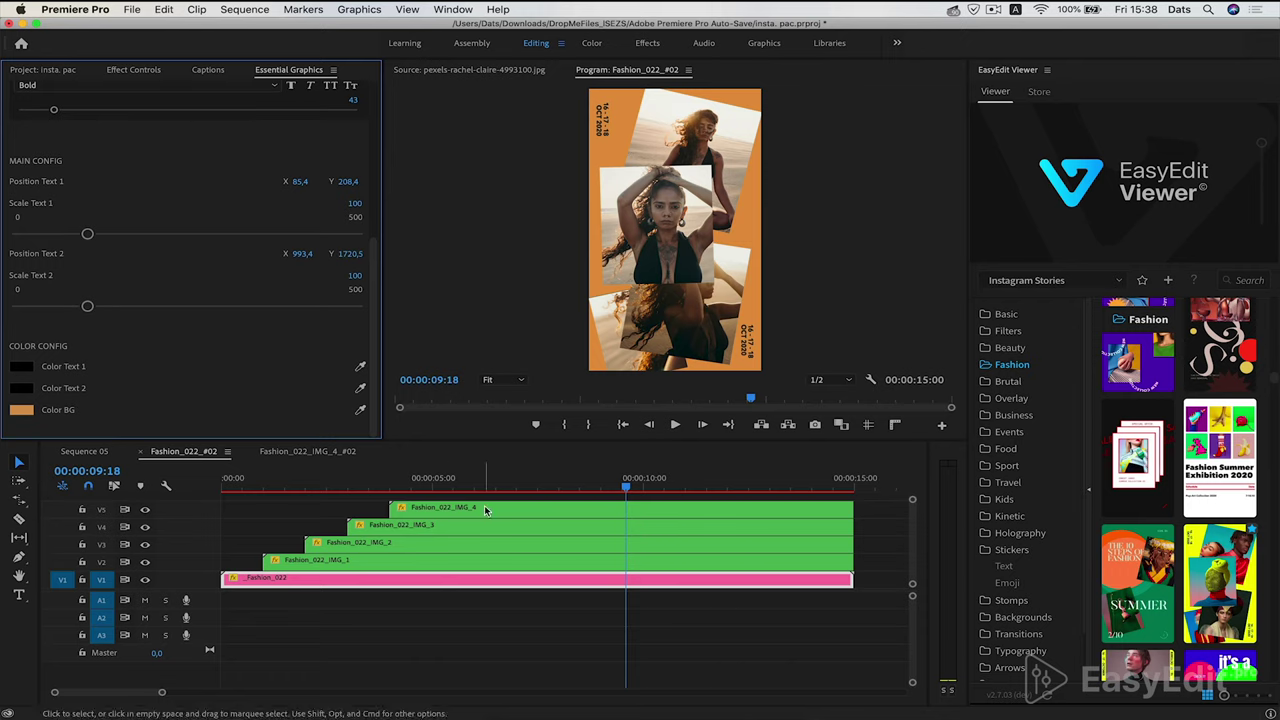
Switch to Sequence 05, render the orange Fashion 022 story, play it back, and select the clip
{"action": "left_click", "coordinate": [85, 451]}
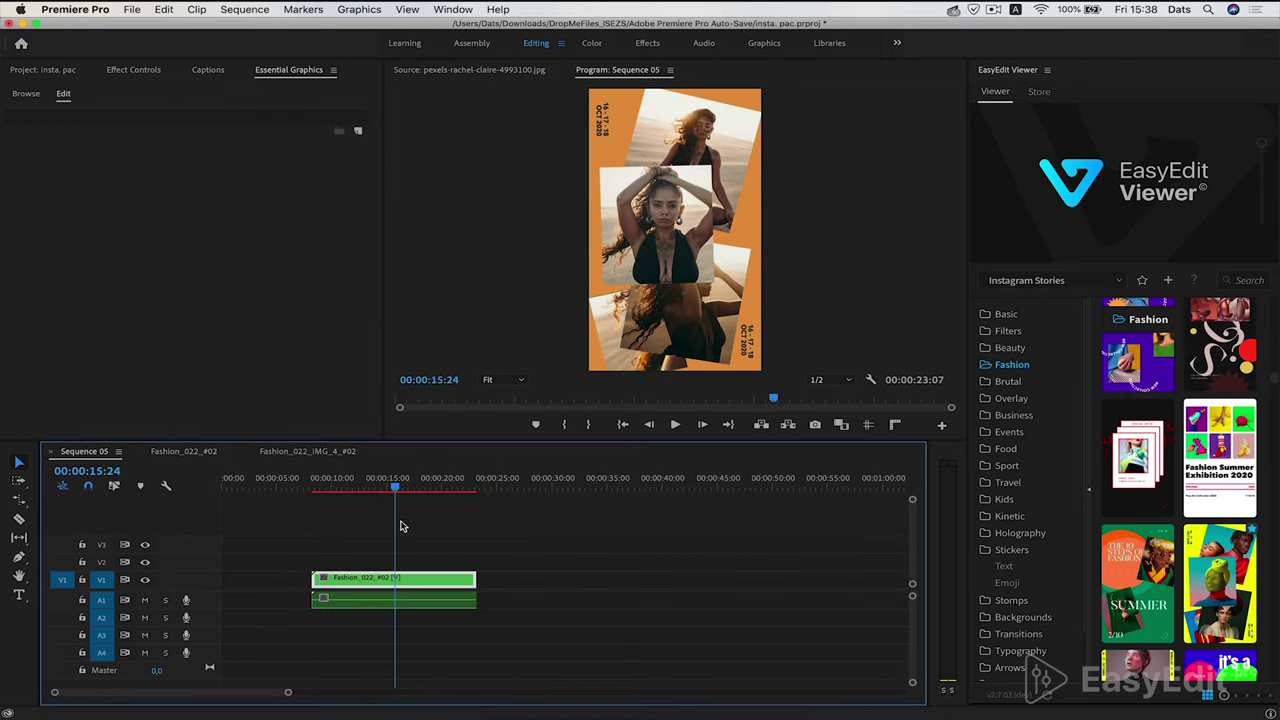
{"action": "left_click", "coordinate": [315, 489]}
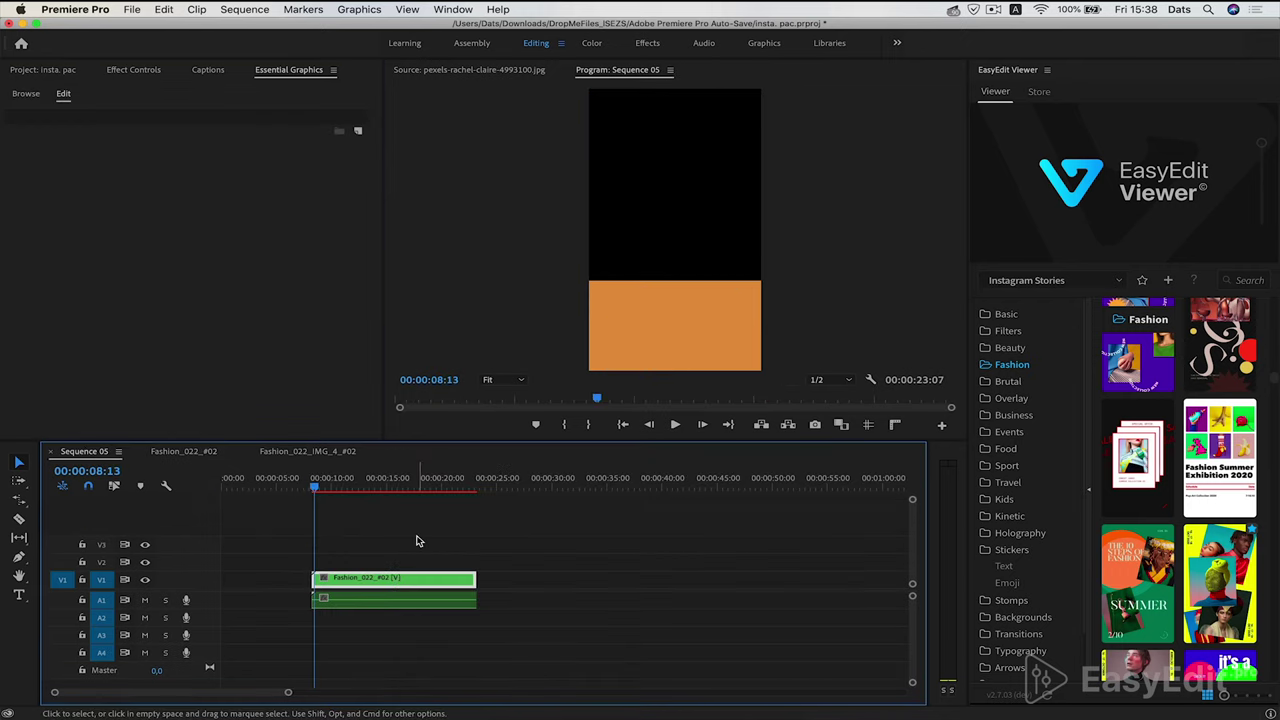
{"action": "left_click", "coordinate": [304, 487]}
{"action": "key", "text": "Return"}
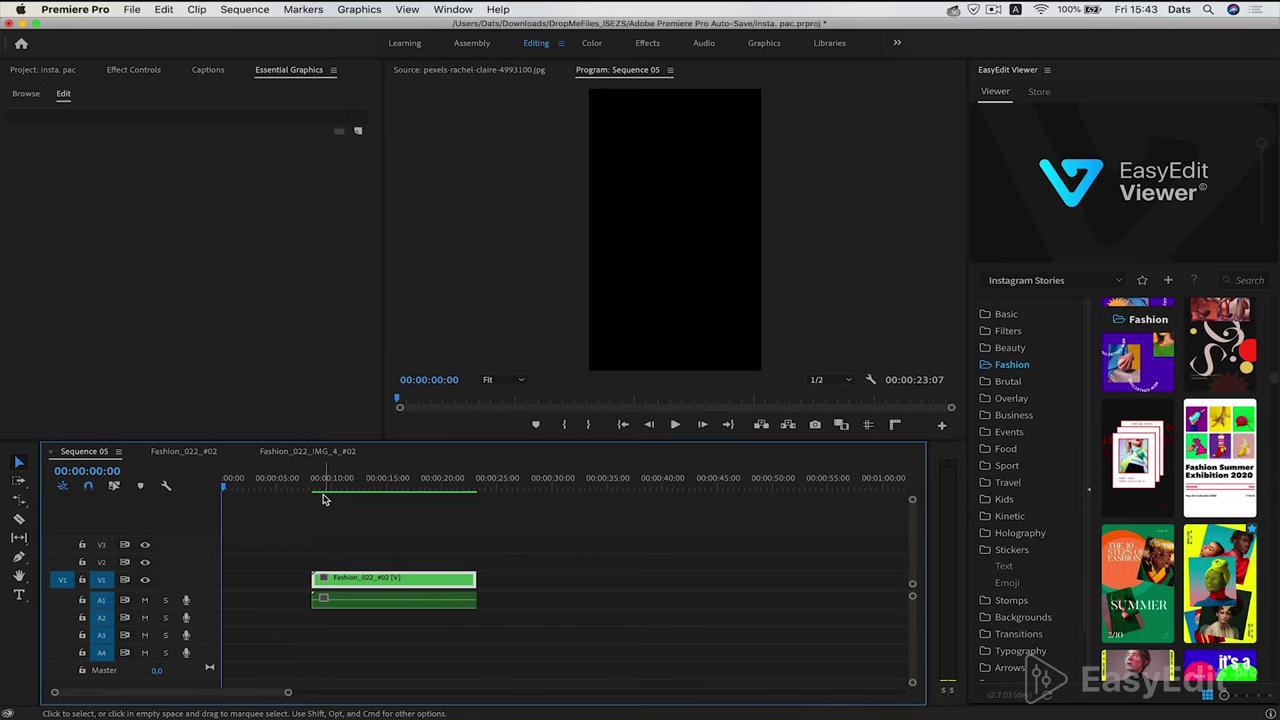
{"action": "left_click", "coordinate": [307, 489]}
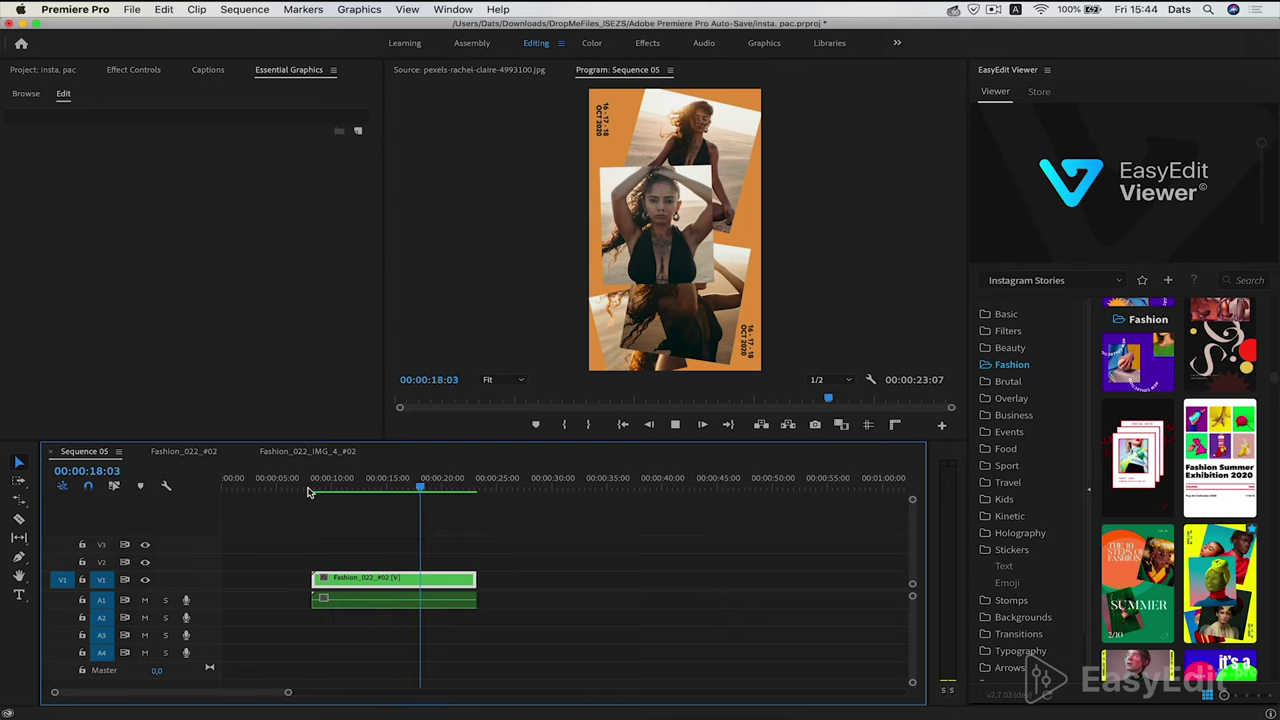
{"action": "left_click", "coordinate": [387, 601]}
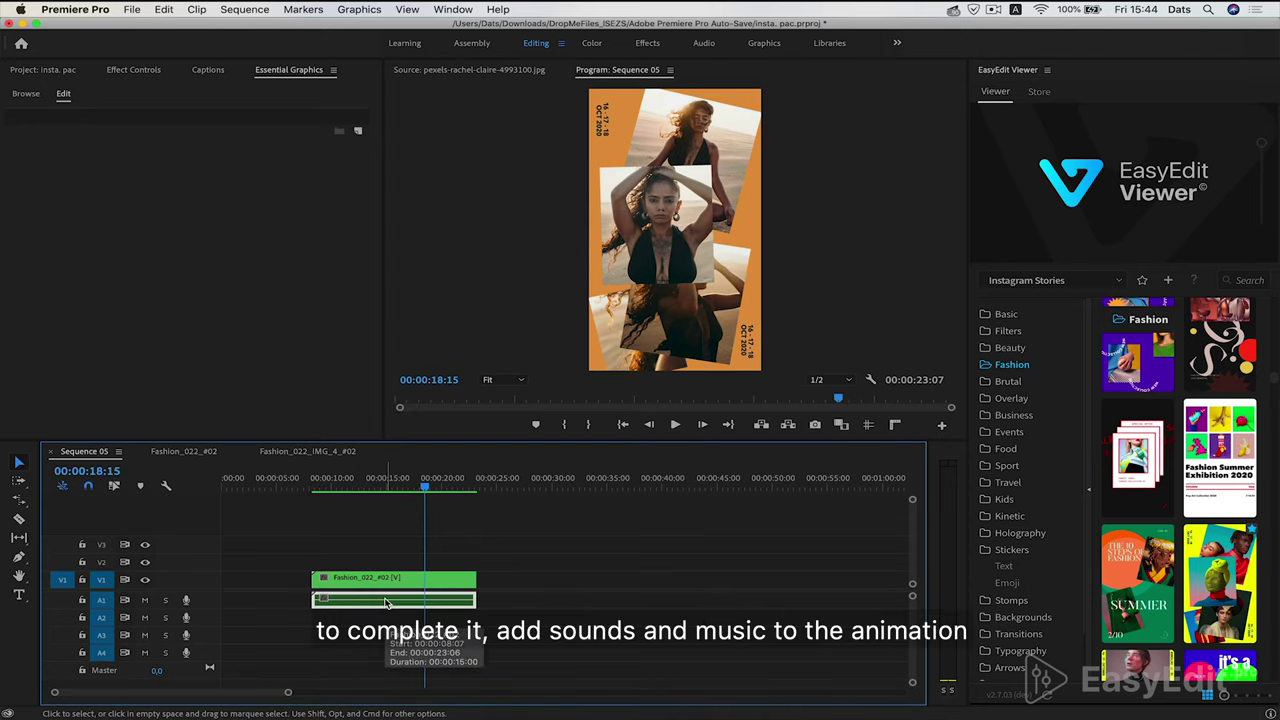
Delete the story clip's existing audio and browse the EasyEdit Sound Fx library previews
{"action": "key", "text": "Delete"}
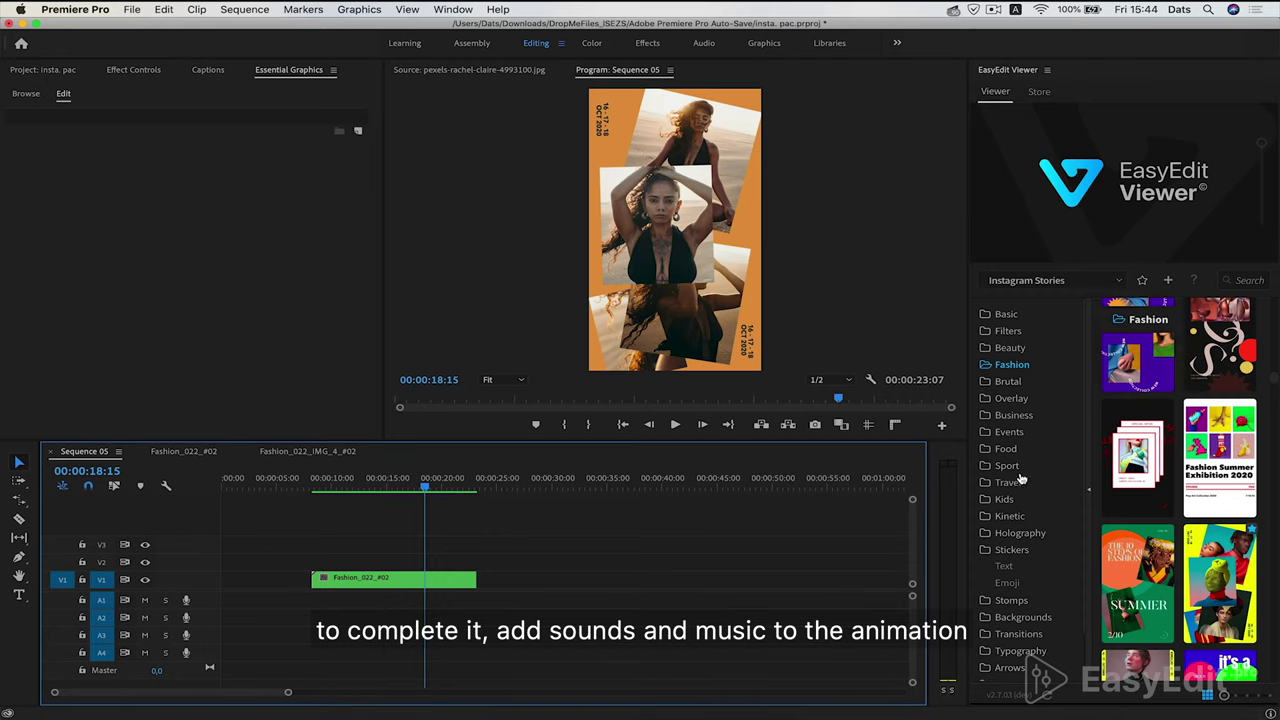
{"action": "scroll", "coordinate": [1058, 511], "scroll_direction": "down", "scroll_amount": 3}
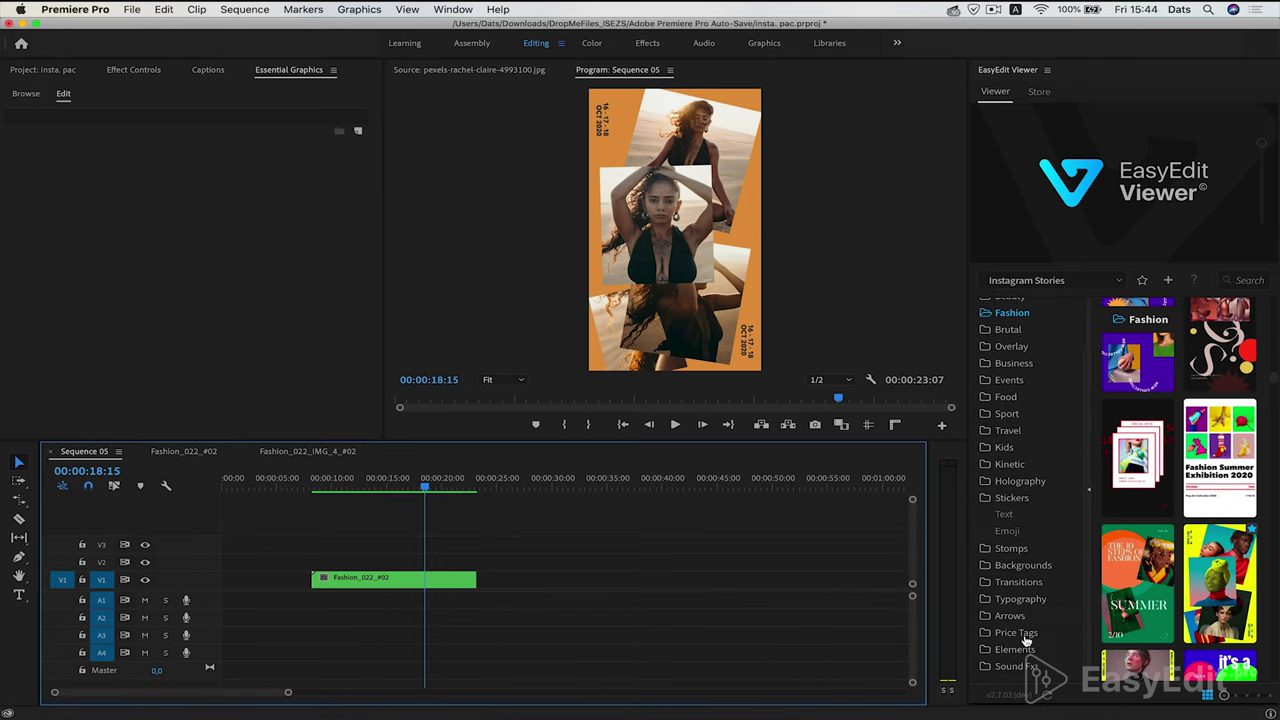
{"action": "left_click", "coordinate": [1013, 666]}
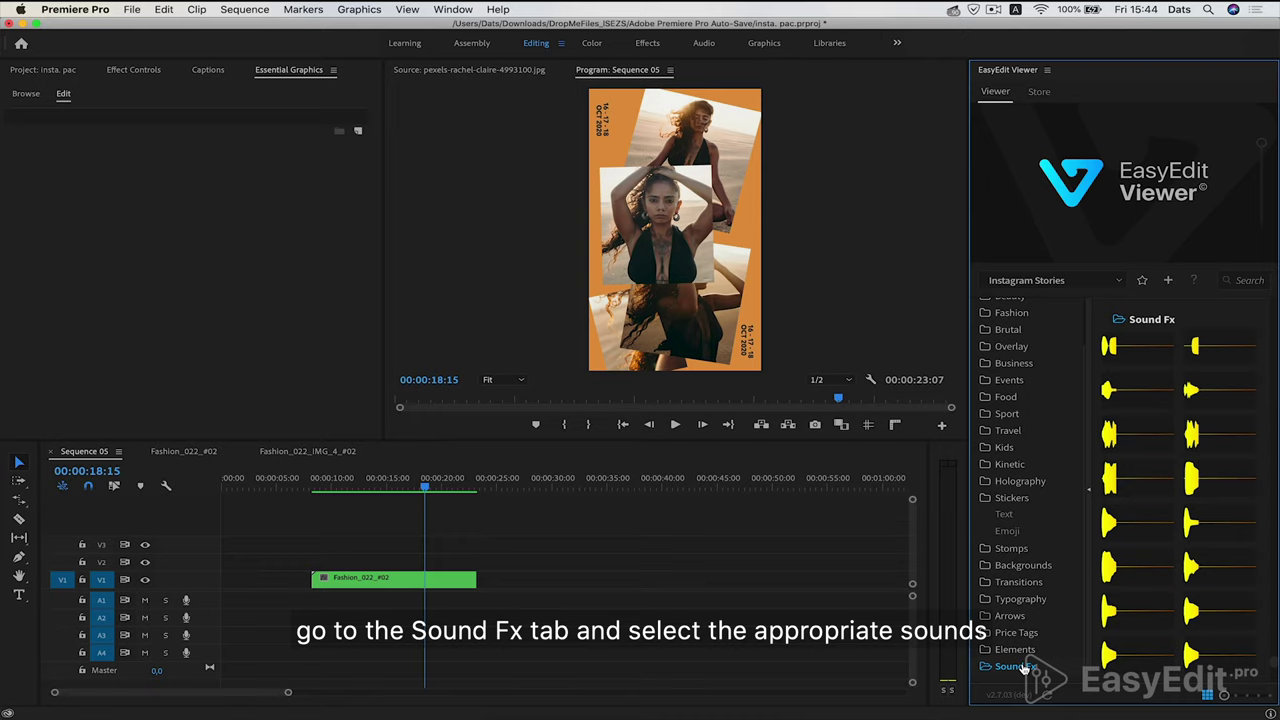
{"action": "mouse_move", "coordinate": [1130, 568]}
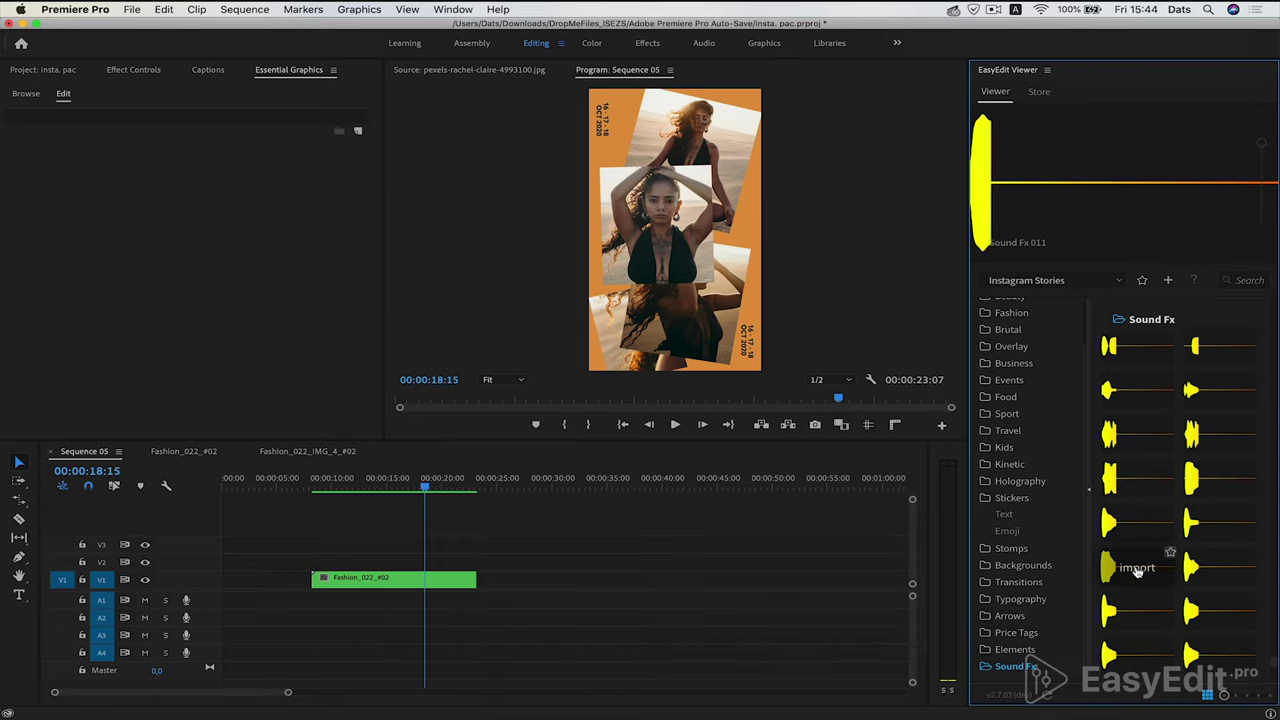
{"action": "scroll", "coordinate": [1195, 570], "scroll_direction": "down", "scroll_amount": 1}
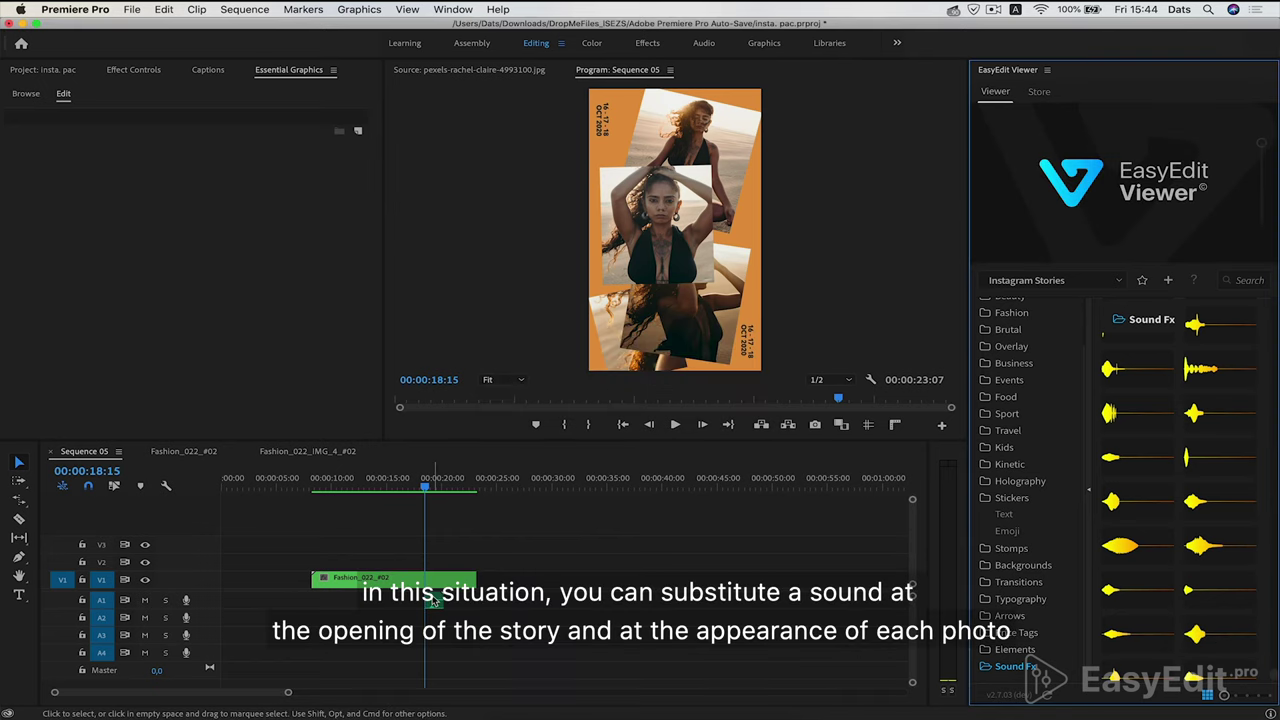
Place a sound effect on A2 at the story's start, shifted seven frames earlier, and preview it
{"action": "left_click_drag", "start_coordinate": [434, 598], "coordinate": [322, 617]}
{"action": "left_click", "coordinate": [316, 494]}
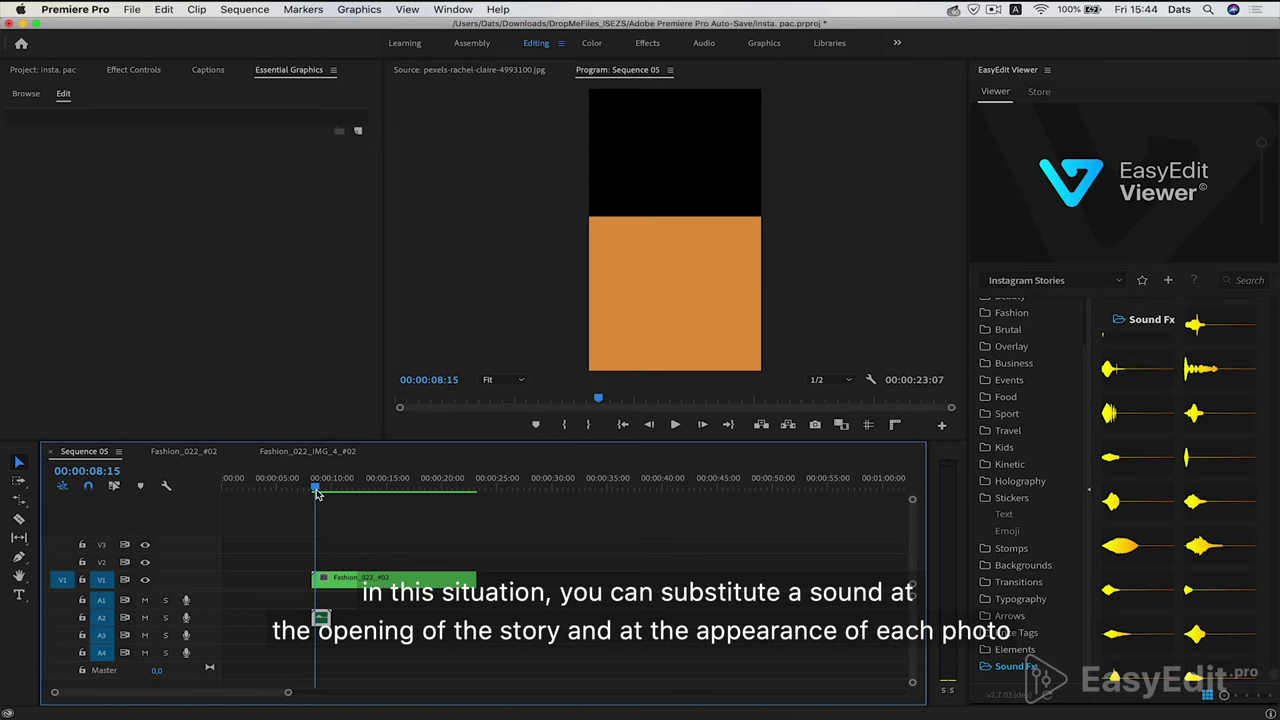
{"action": "left_click_drag", "start_coordinate": [316, 494], "coordinate": [314, 492]}
{"action": "key", "text": "="}
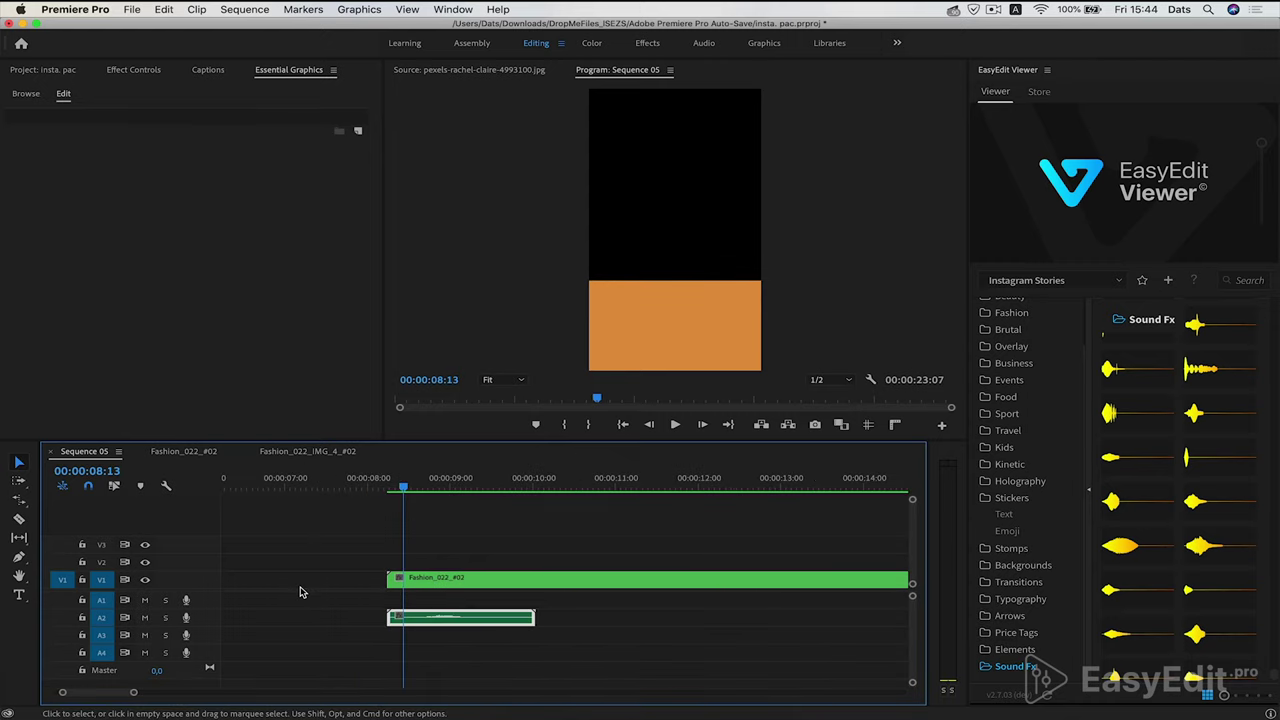
{"action": "left_click_drag", "start_coordinate": [408, 487], "coordinate": [411, 486]}
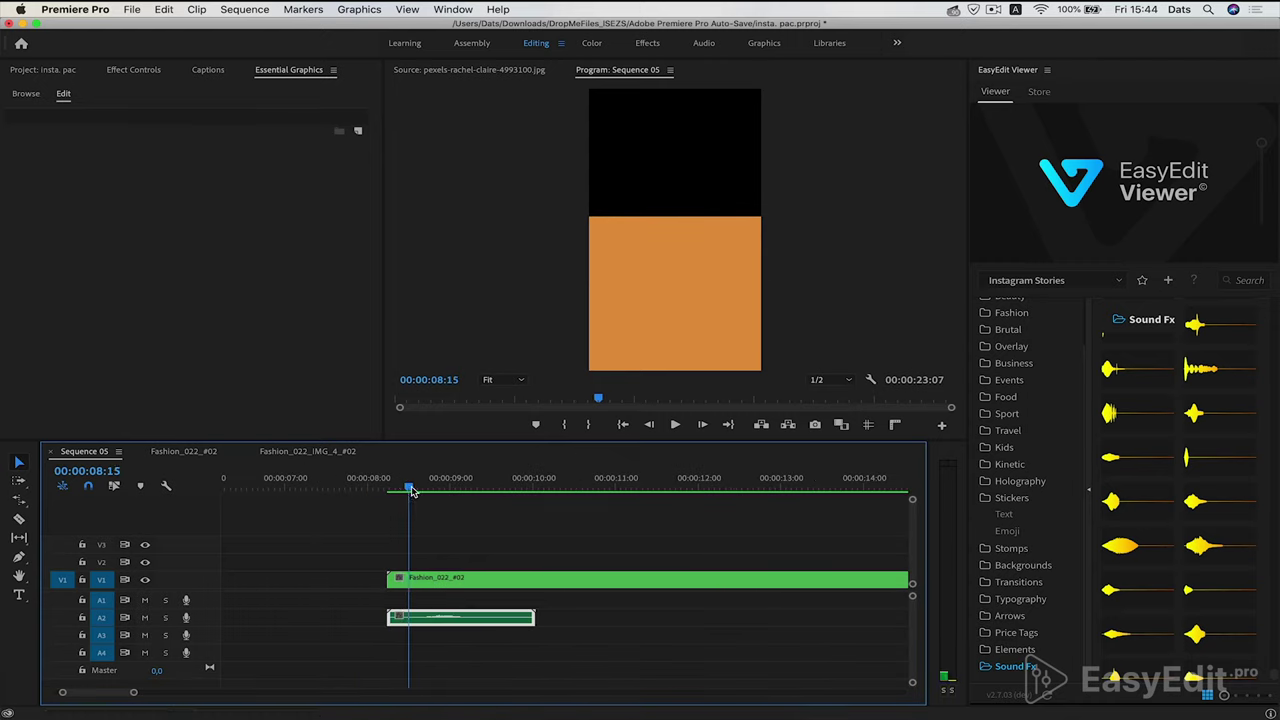
{"action": "left_click_drag", "start_coordinate": [448, 624], "coordinate": [388, 617]}
{"action": "left_click", "coordinate": [378, 487]}
{"action": "key", "text": "space"}
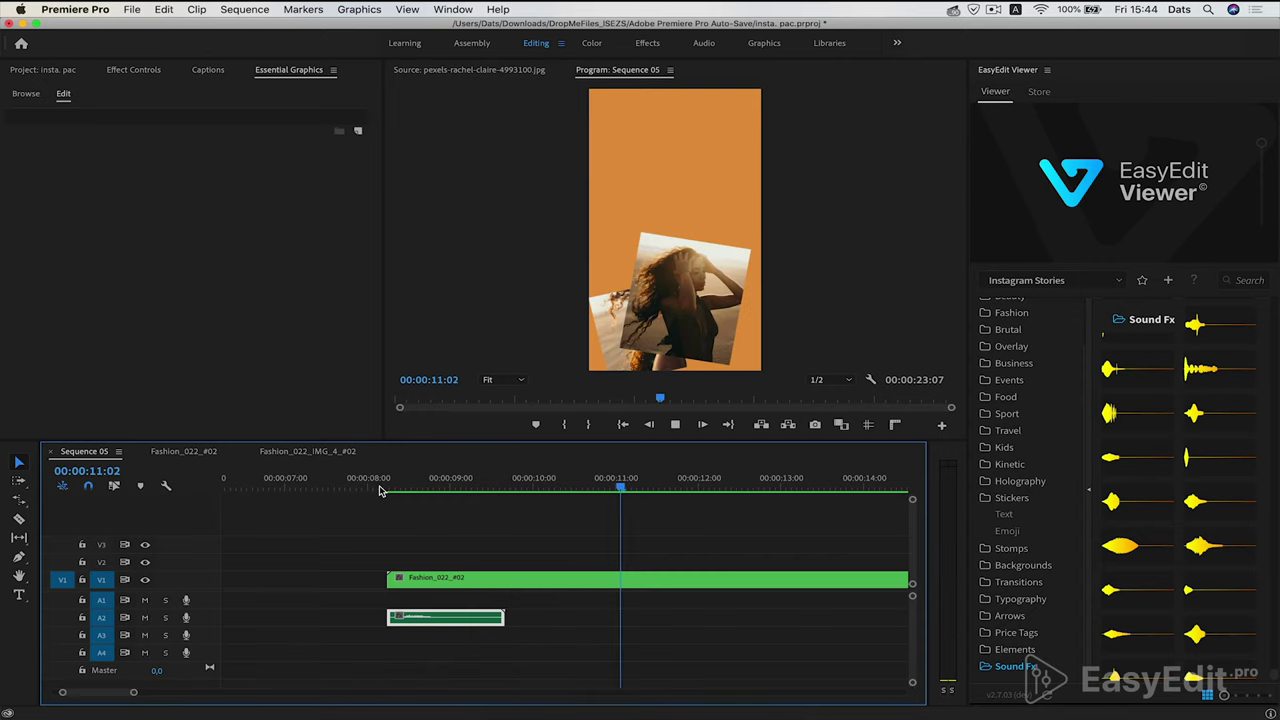
{"action": "mouse_move", "coordinate": [1160, 541]}
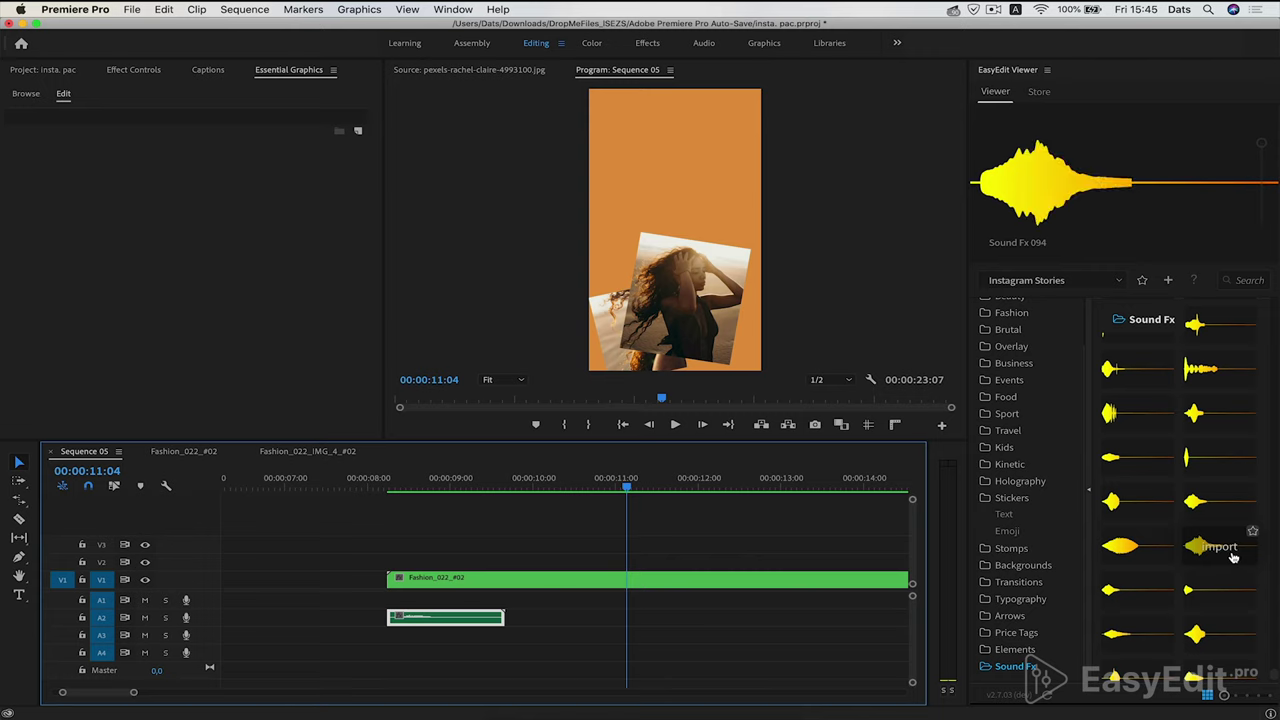
Add Sound Fx 093 to A2, shorten the first clip, and align the new one to the photo's entrance
{"action": "left_click", "coordinate": [1131, 549]}
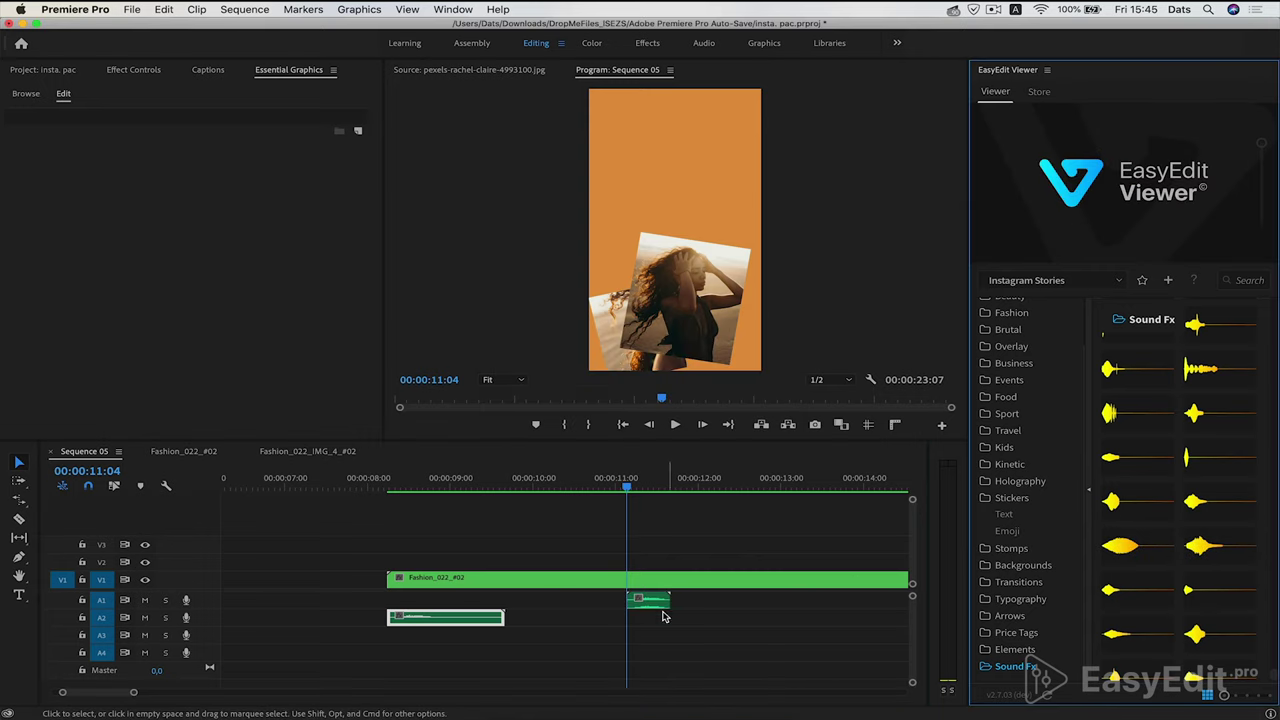
{"action": "left_click_drag", "start_coordinate": [648, 600], "coordinate": [463, 617]}
{"action": "left_click", "coordinate": [470, 490]}
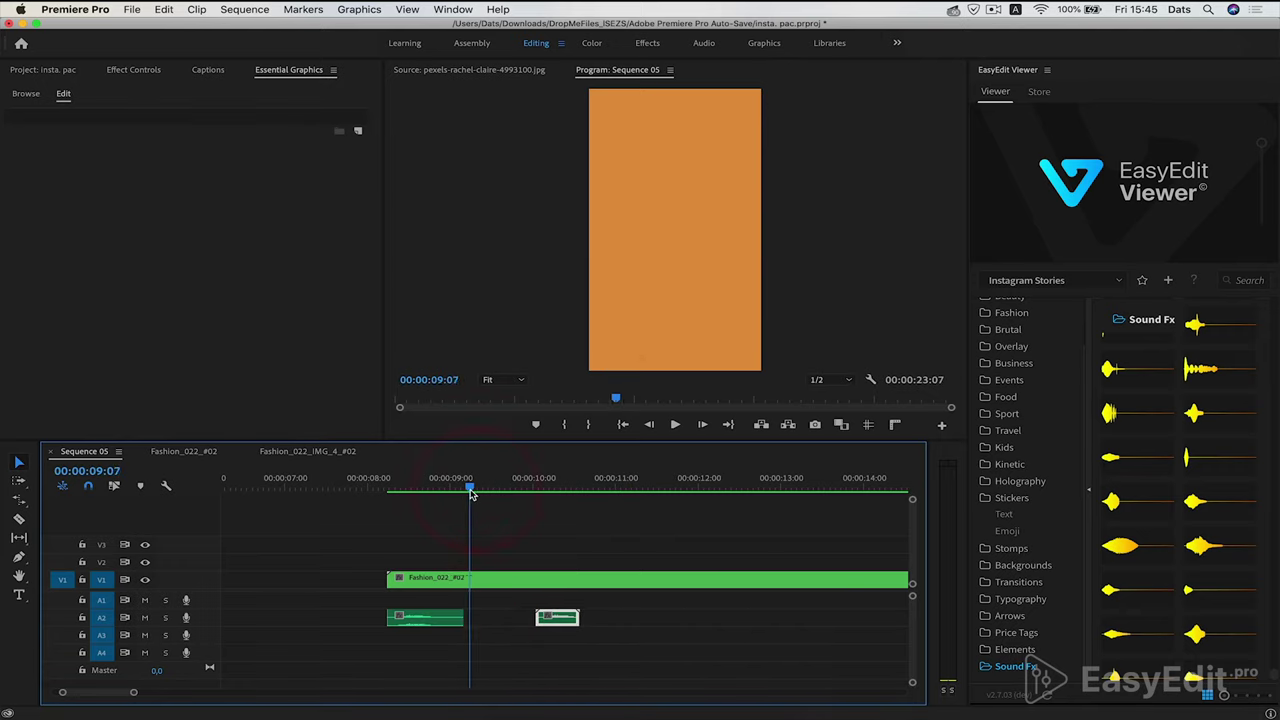
{"action": "left_click_drag", "start_coordinate": [471, 494], "coordinate": [481, 497]}
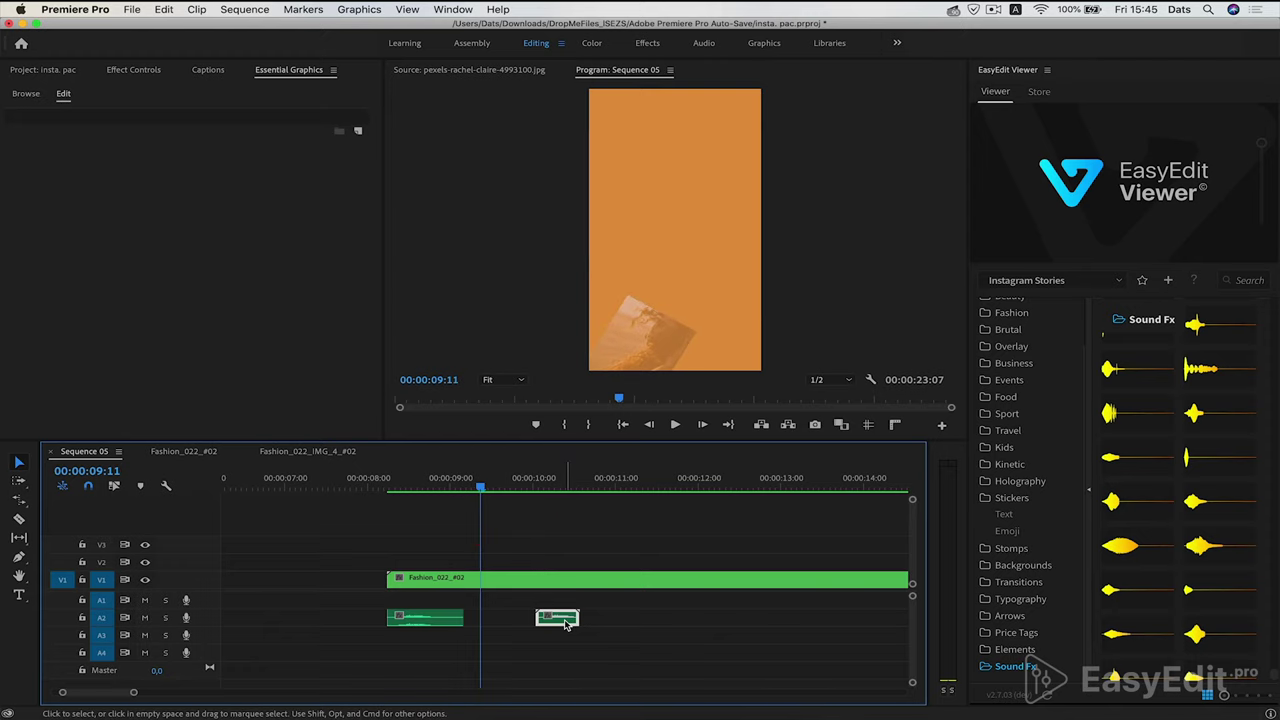
{"action": "left_click_drag", "start_coordinate": [566, 624], "coordinate": [502, 620]}
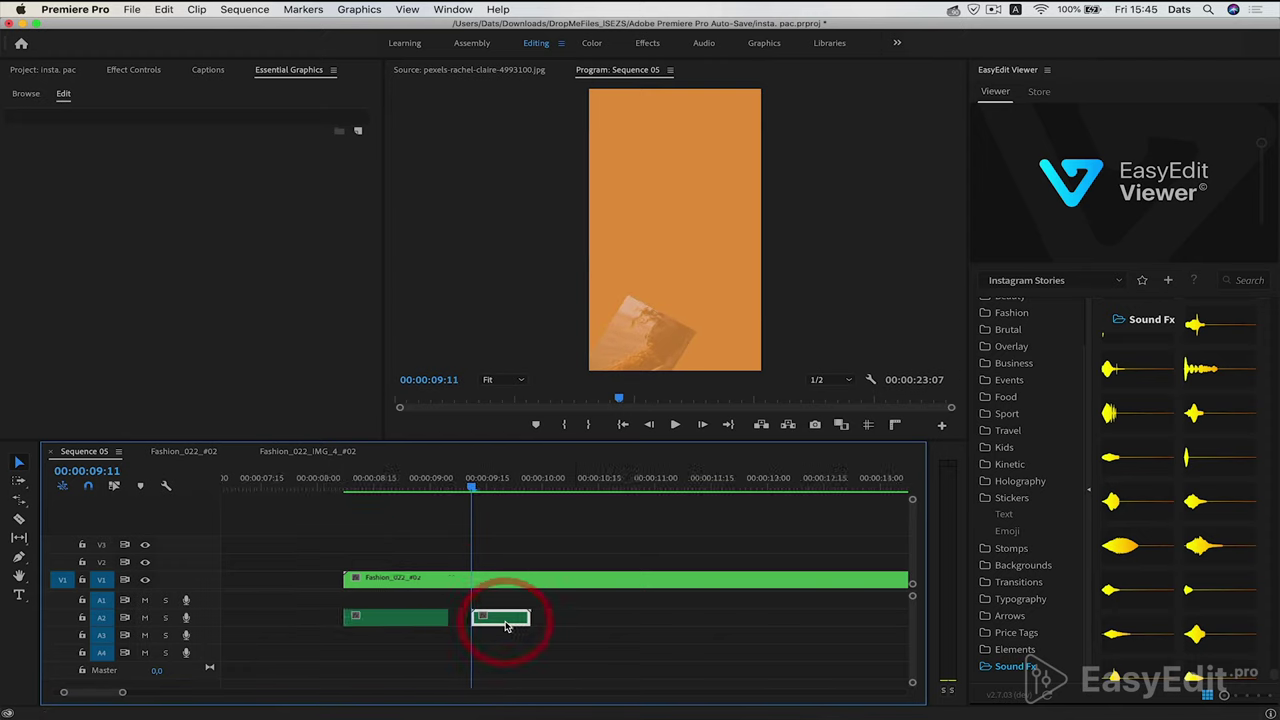
{"action": "scroll", "coordinate": [505, 620], "scroll_direction": "up", "scroll_amount": 3}
{"action": "left_click", "coordinate": [502, 625]}
{"action": "key", "text": "space"}
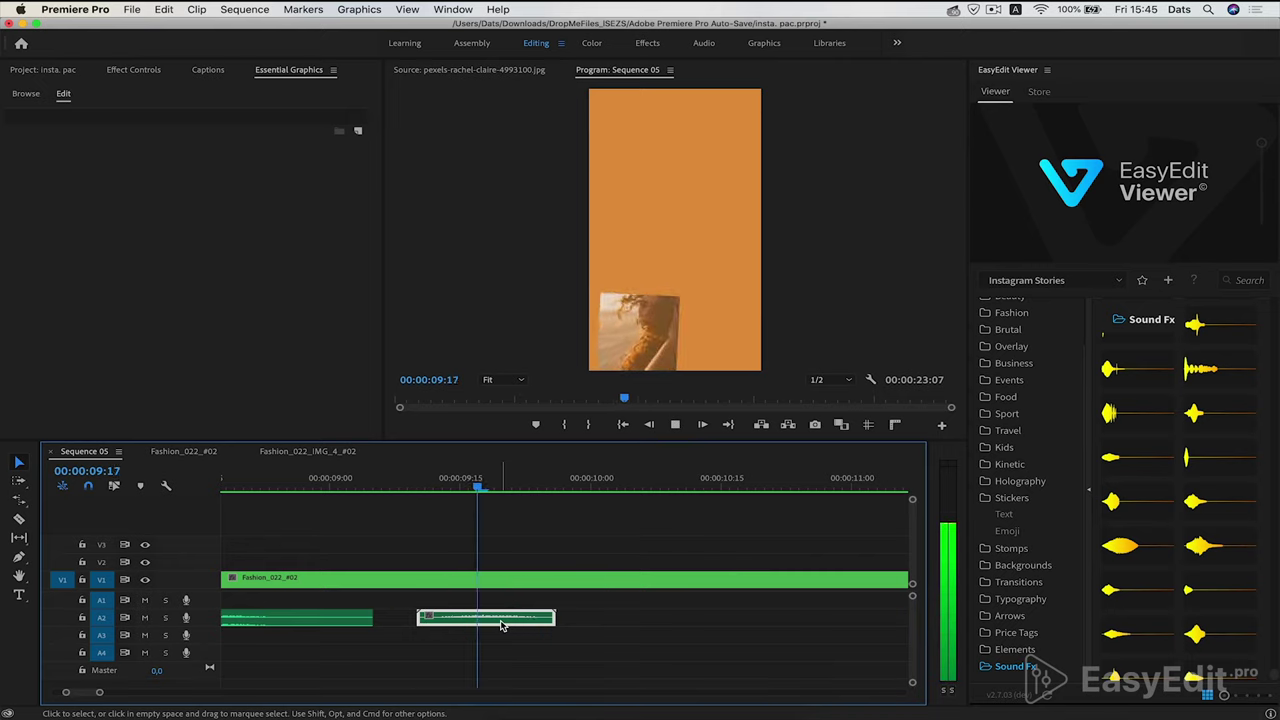
{"action": "key", "text": "space"}
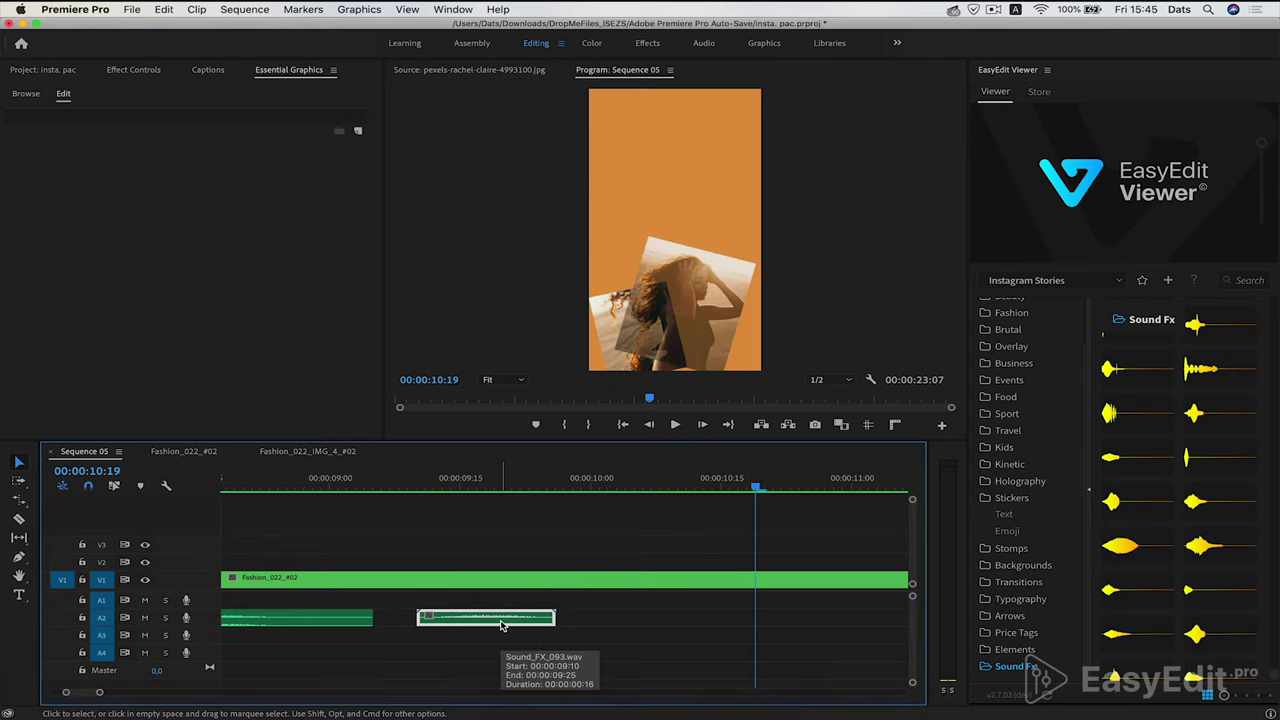
Add Sound Fx 095 on track A2 where the next photo appears and preview it
{"action": "mouse_move", "coordinate": [1113, 591]}
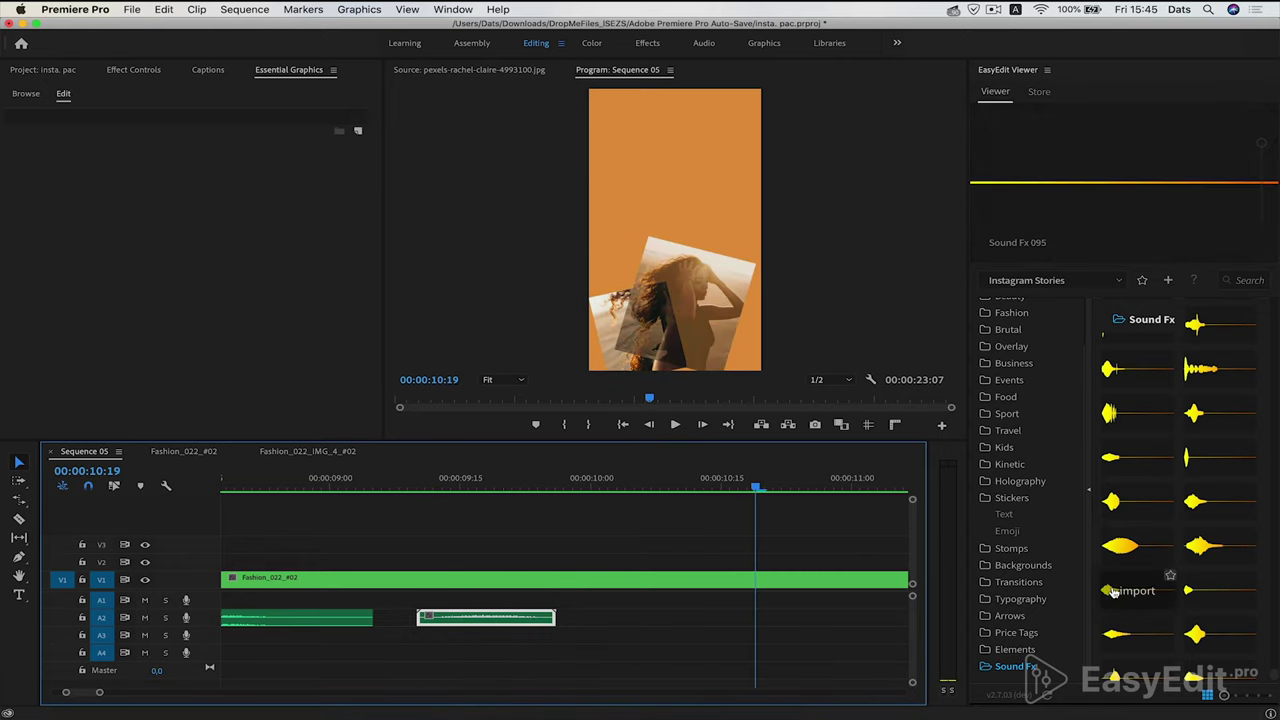
{"action": "left_click_drag", "start_coordinate": [1118, 545], "coordinate": [653, 625]}
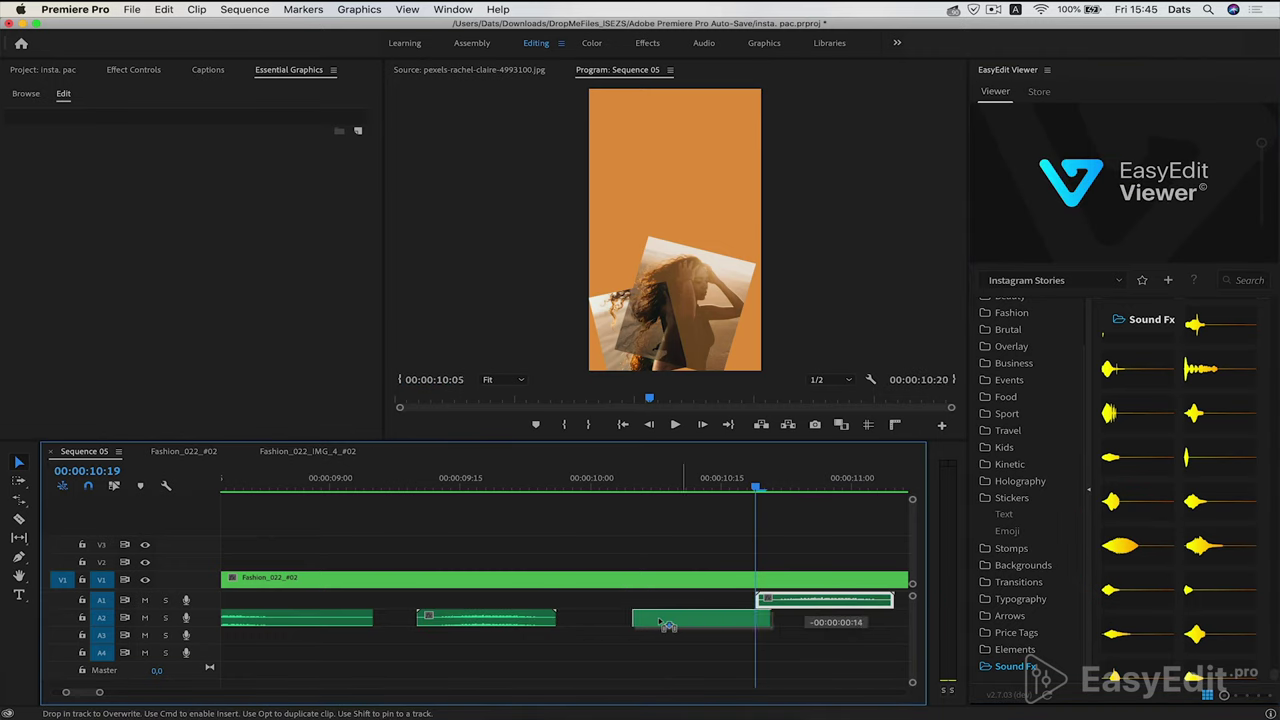
{"action": "left_click_drag", "start_coordinate": [588, 494], "coordinate": [782, 494]}
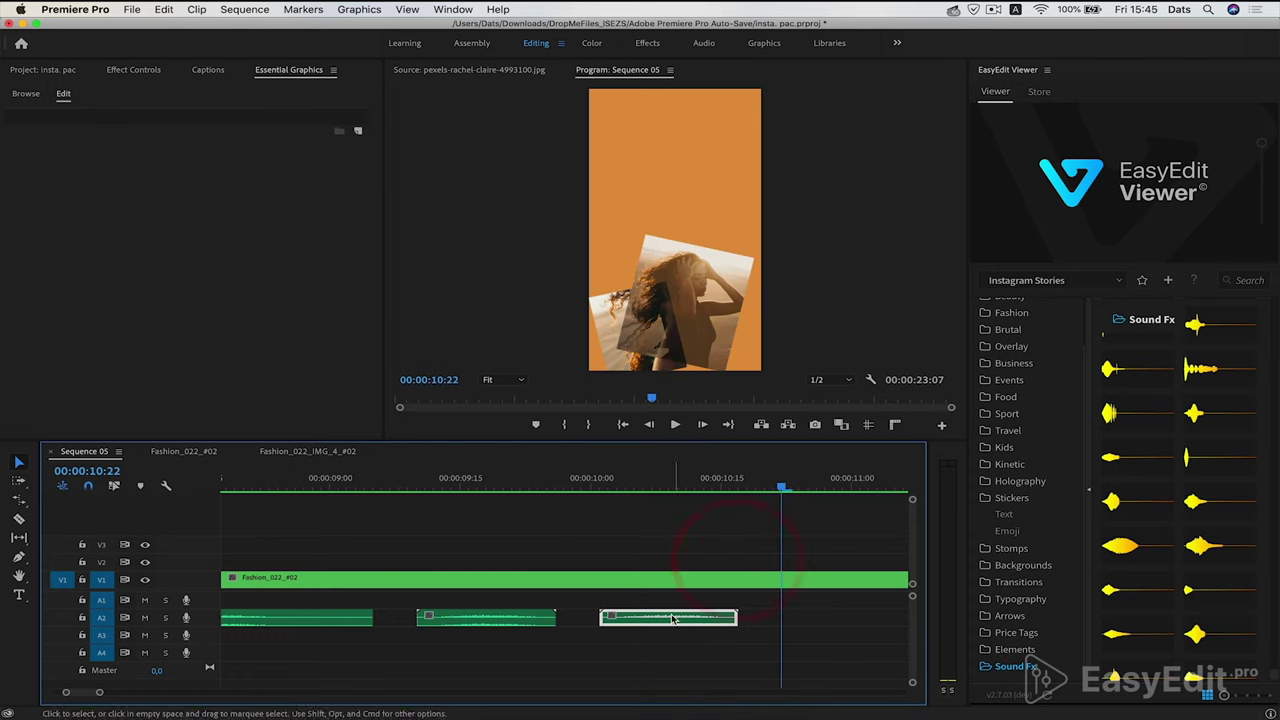
{"action": "left_click_drag", "start_coordinate": [668, 617], "coordinate": [806, 620]}
{"action": "key", "text": "minus"}
{"action": "key", "text": "minus"}
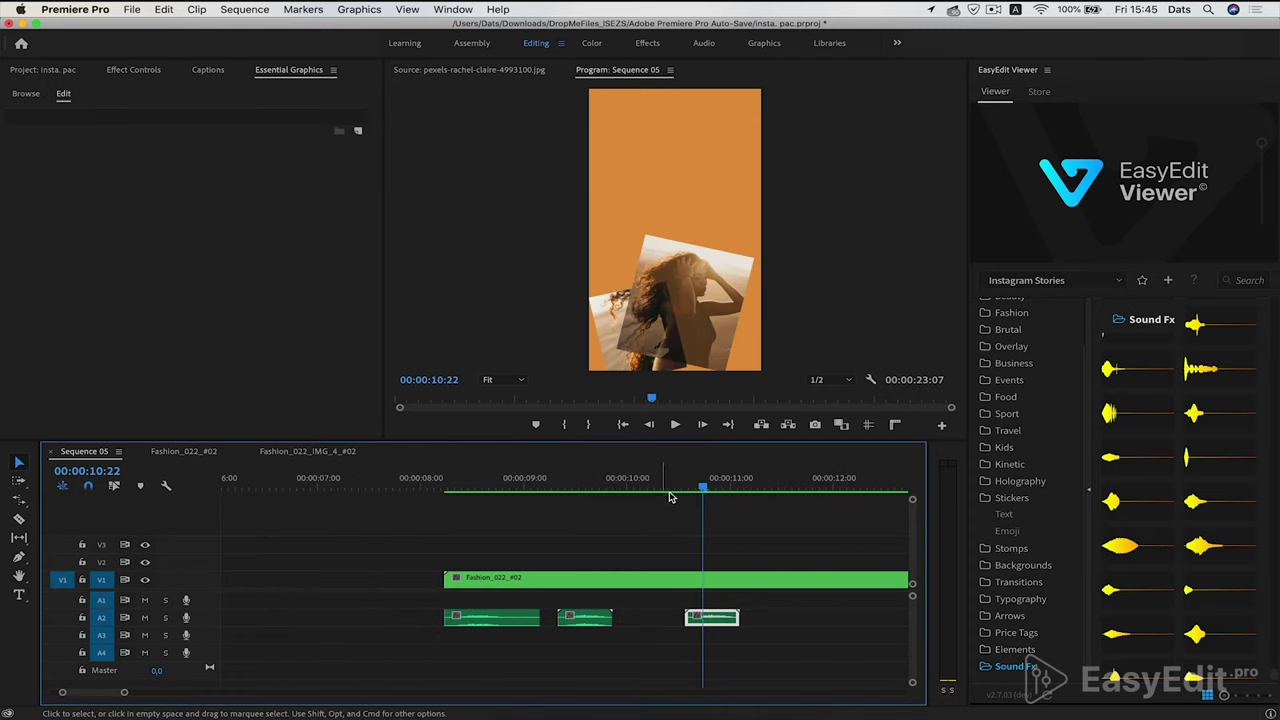
{"action": "left_click", "coordinate": [676, 486]}
{"action": "key", "text": "space"}
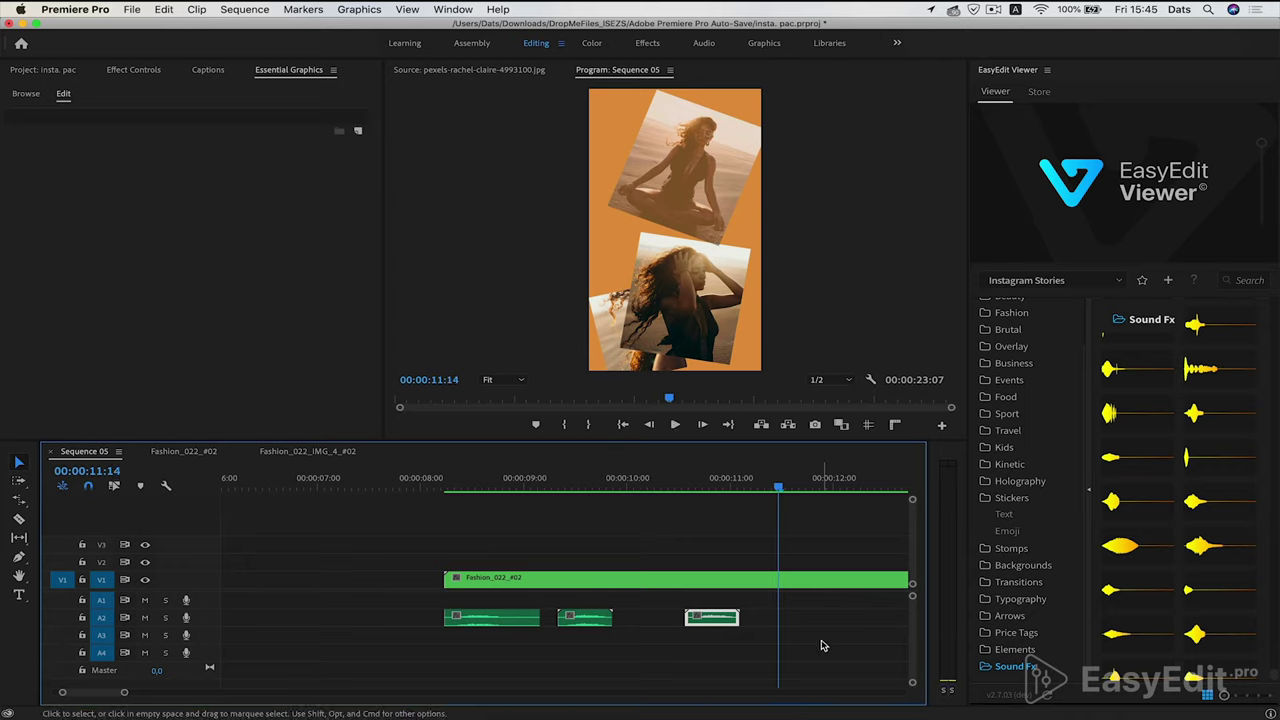
Add Sound Fx 093 on A2 near 00:00:11:14, nudged slightly earlier to match the photo
{"action": "mouse_move", "coordinate": [1130, 558]}
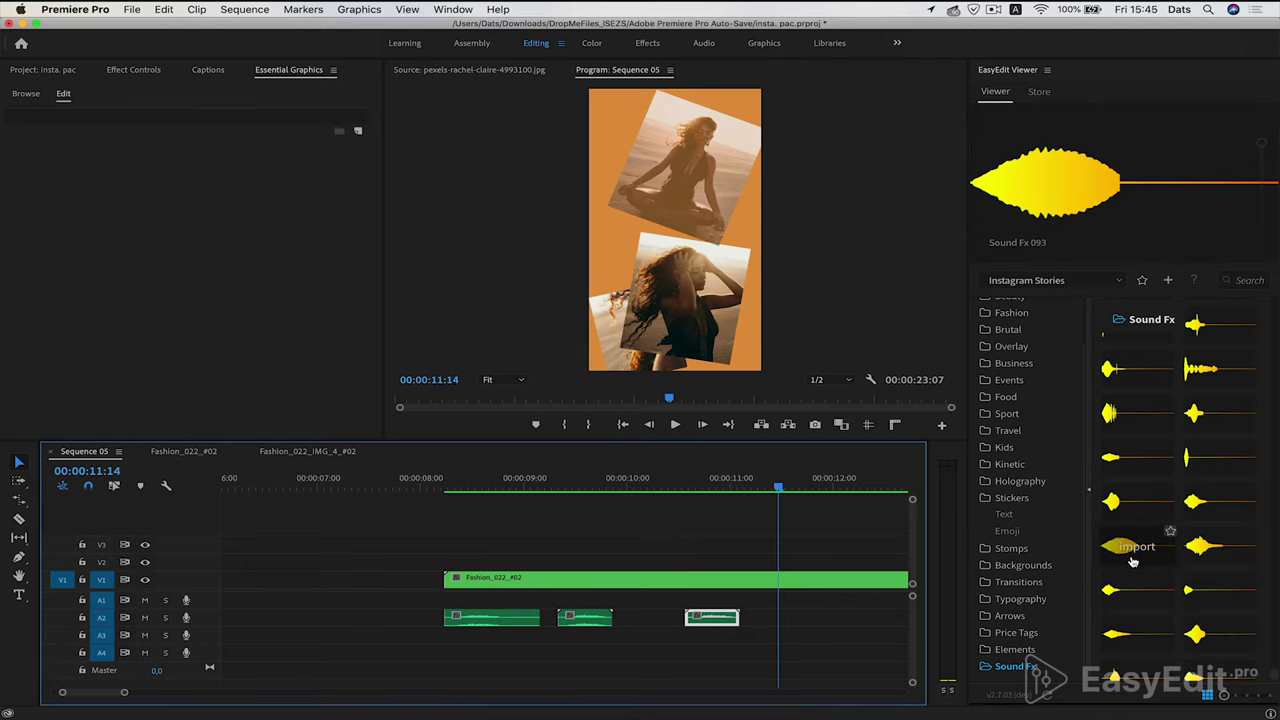
{"action": "left_click_drag", "start_coordinate": [1133, 558], "coordinate": [795, 622]}
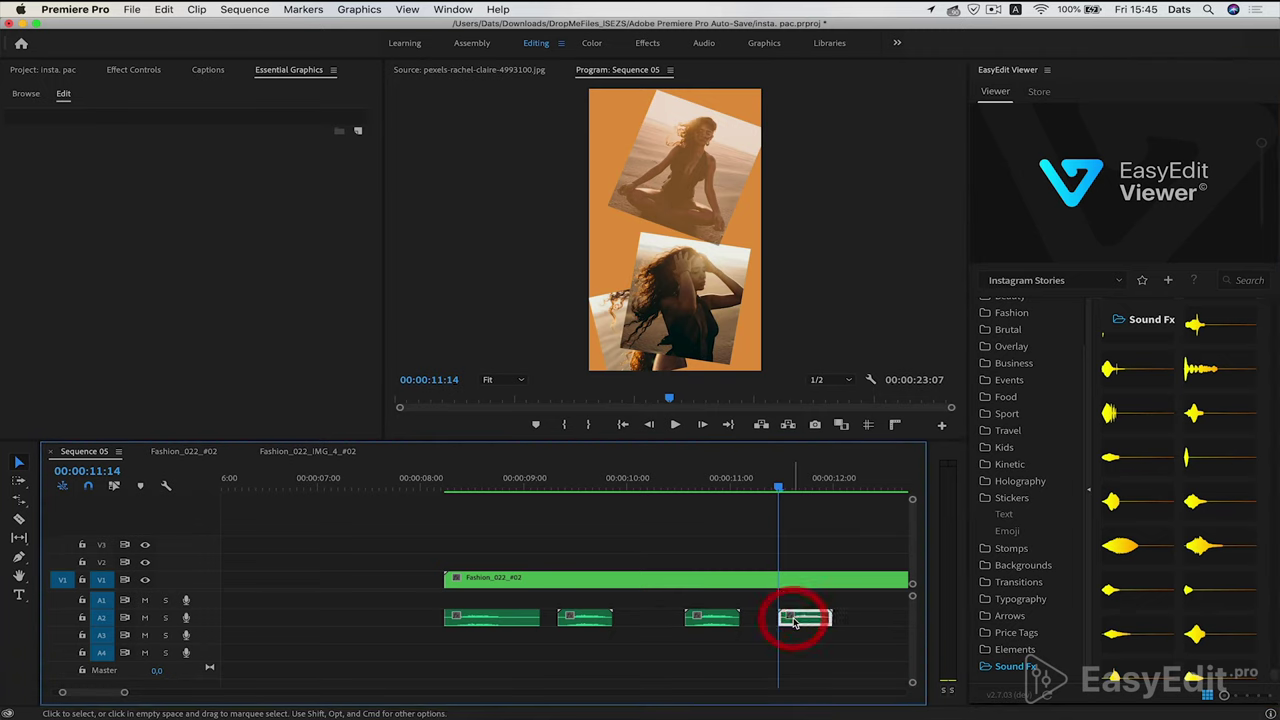
{"action": "scroll", "coordinate": [793, 622], "scroll_direction": "up", "scroll_amount": 3}
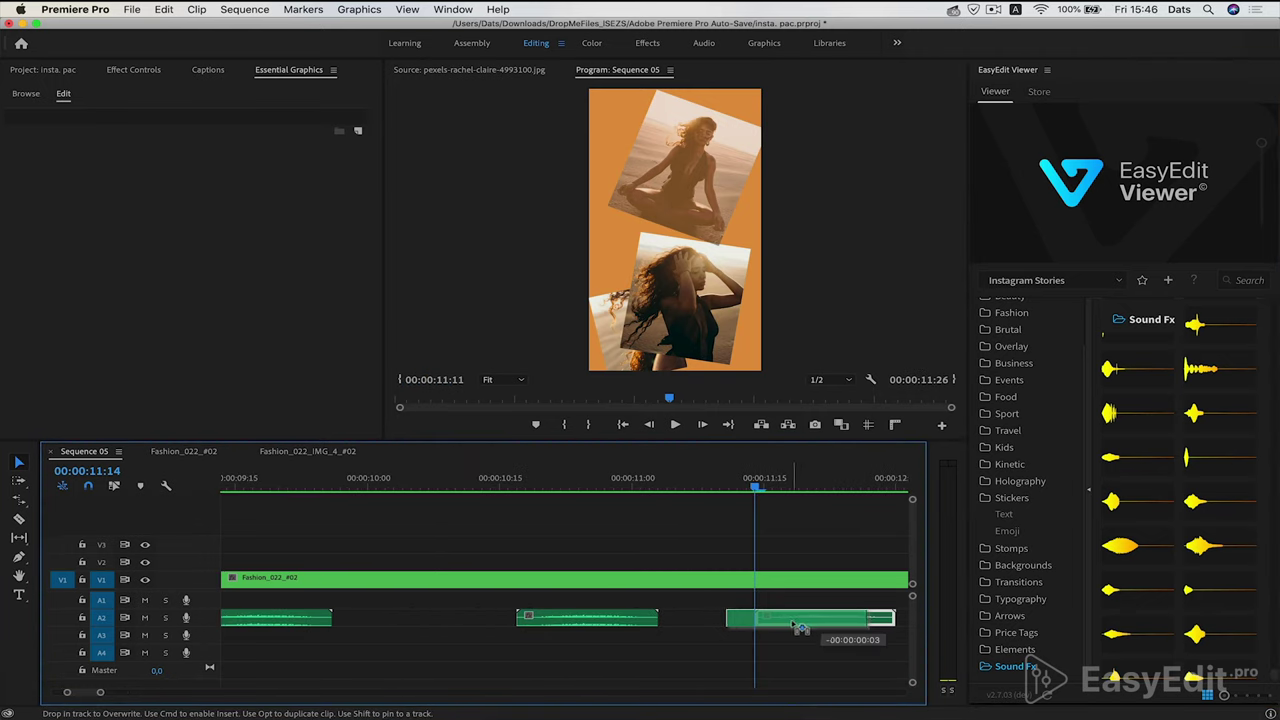
{"action": "left_click", "coordinate": [793, 624]}
{"action": "left_click_drag", "start_coordinate": [793, 624], "coordinate": [771, 622]}
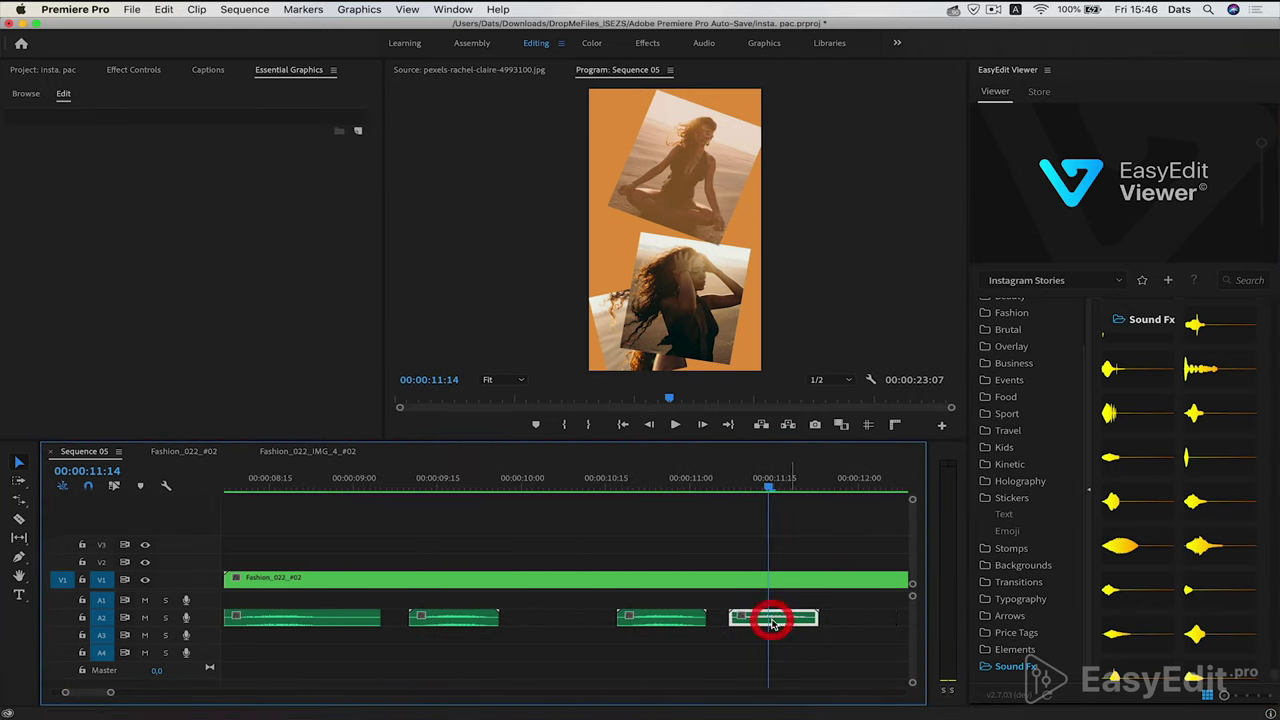
{"action": "left_click", "coordinate": [727, 487]}
{"action": "left_click_drag", "start_coordinate": [727, 487], "coordinate": [868, 487]}
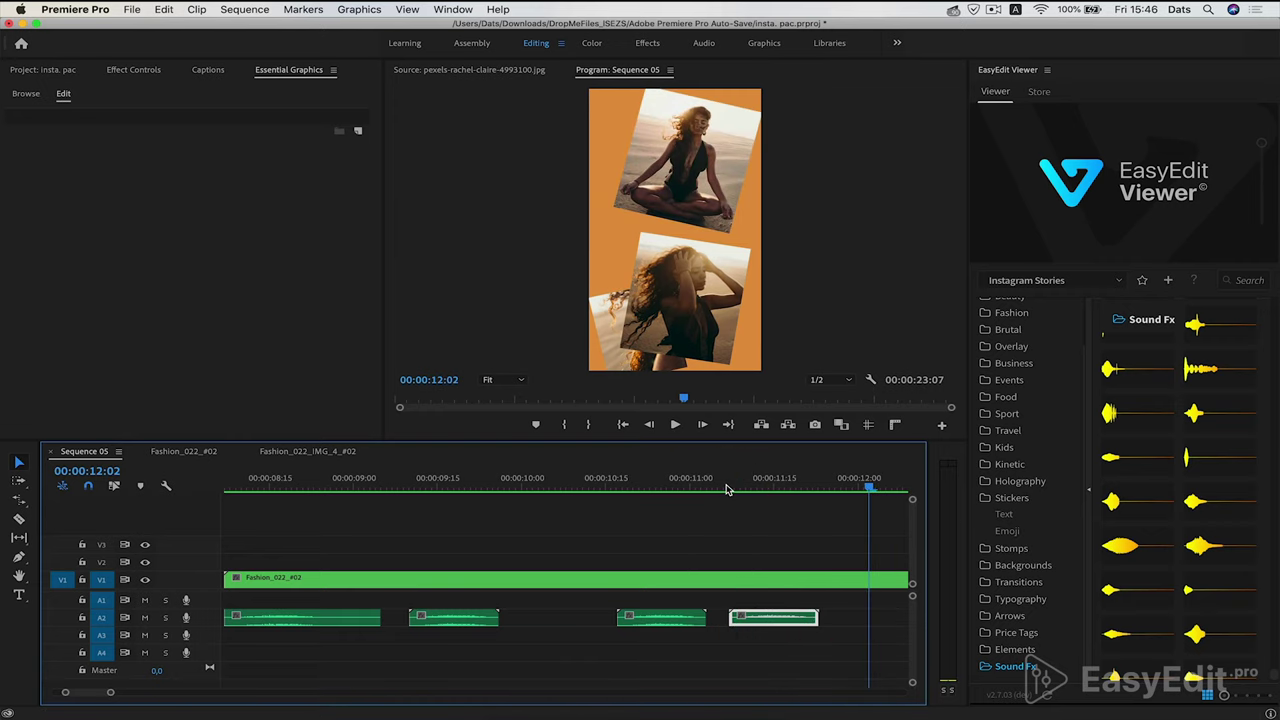
{"action": "scroll", "coordinate": [840, 600], "scroll_direction": "down", "scroll_amount": 5}
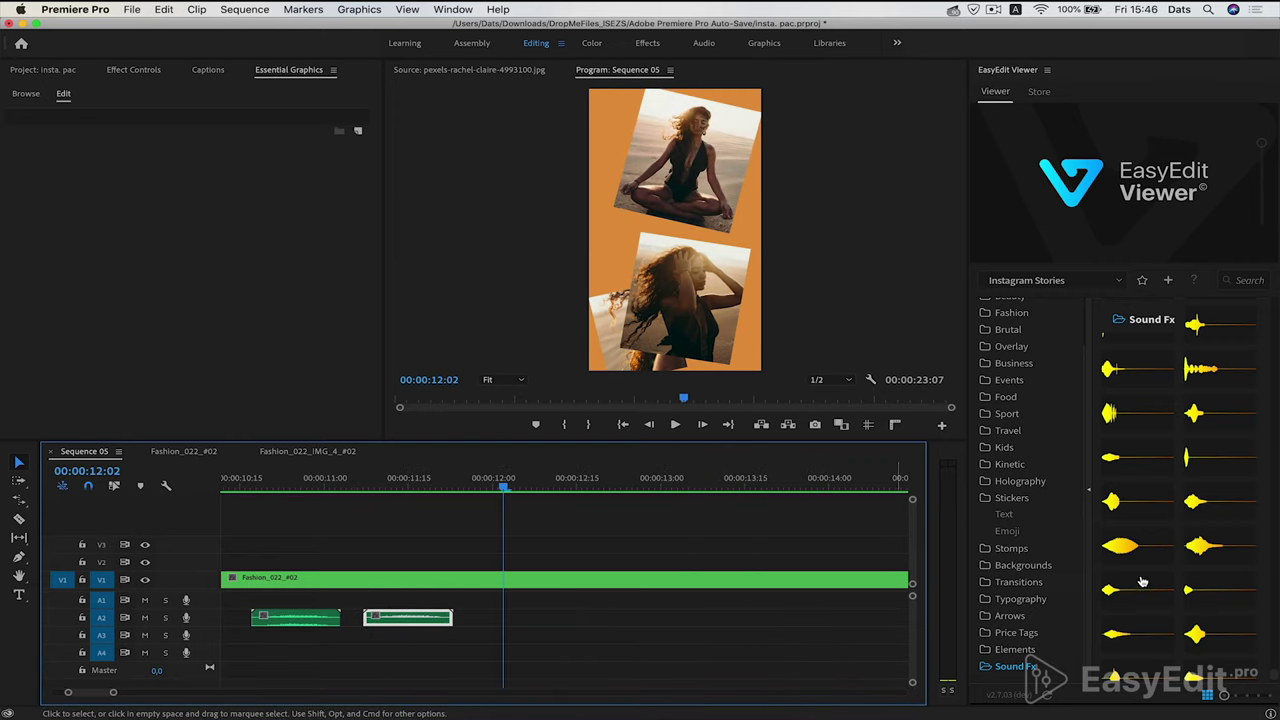
Add Sound Fx 095 on A2 around 00:00:12:14 and check its timing from 00:00:12:12
{"action": "mouse_move", "coordinate": [1150, 589]}
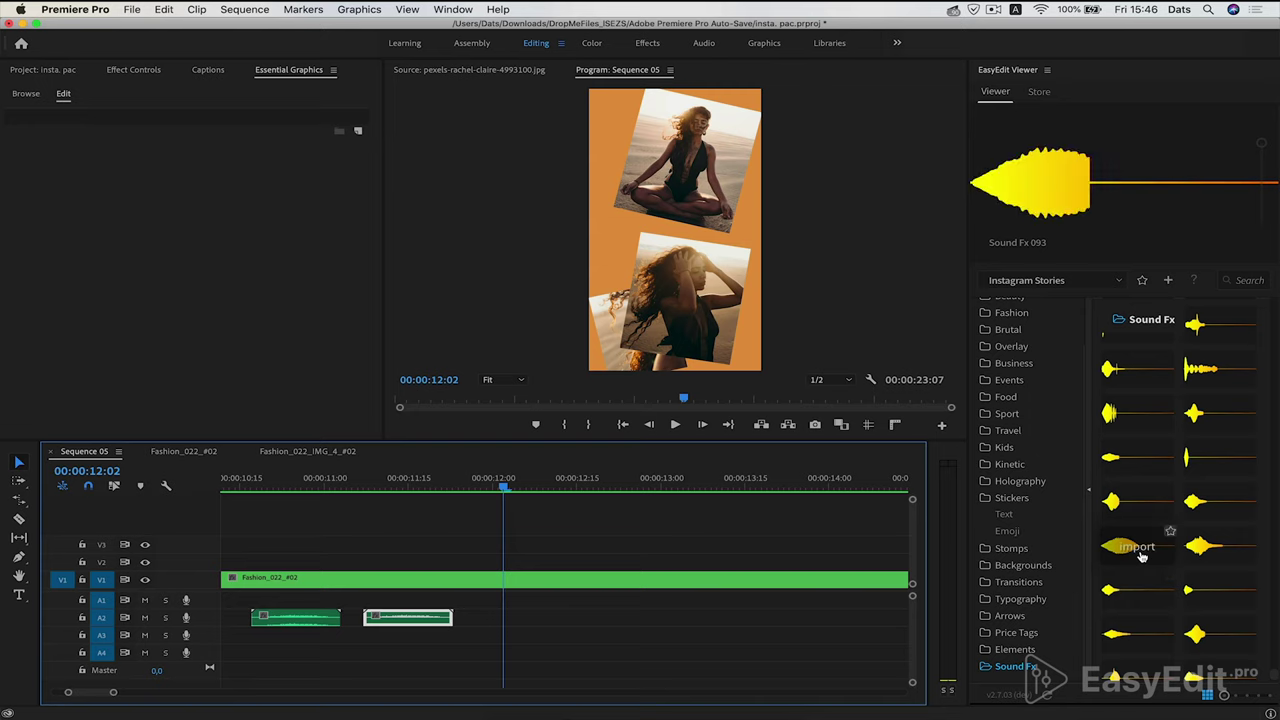
{"action": "left_click", "coordinate": [1143, 551]}
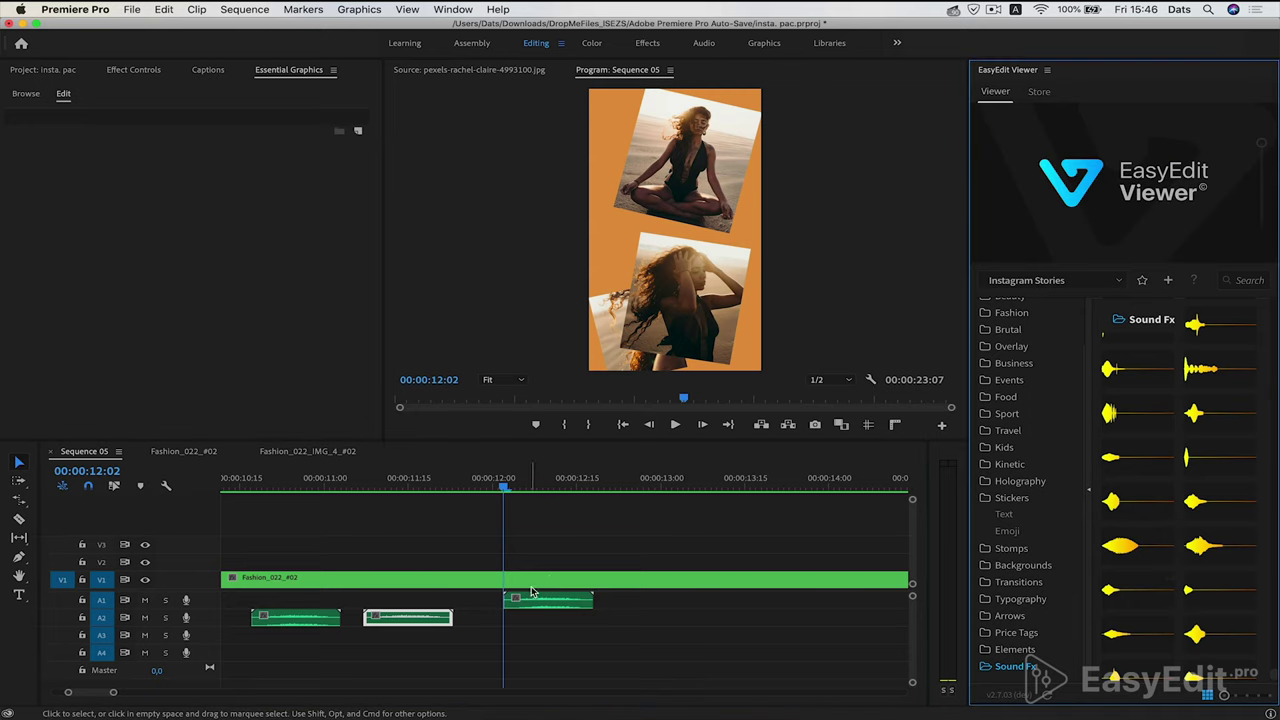
{"action": "left_click_drag", "start_coordinate": [537, 601], "coordinate": [603, 620]}
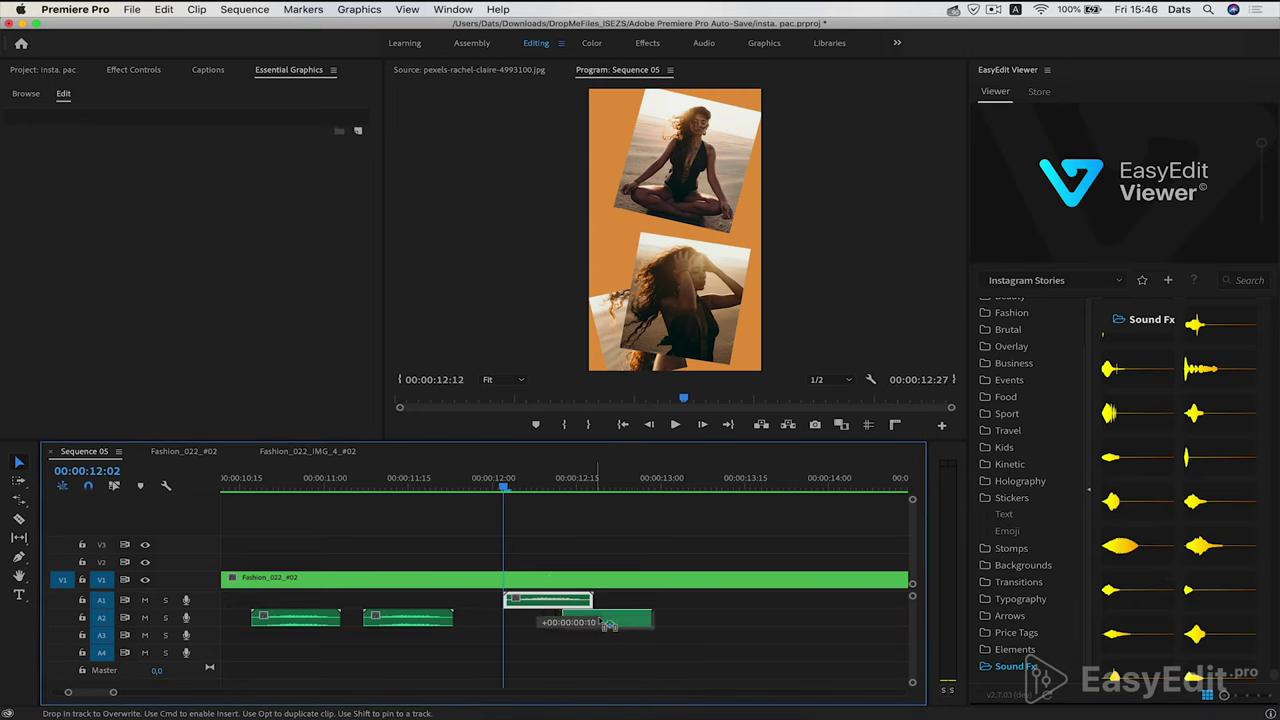
{"action": "key", "text": "space"}
{"action": "key", "text": "space"}
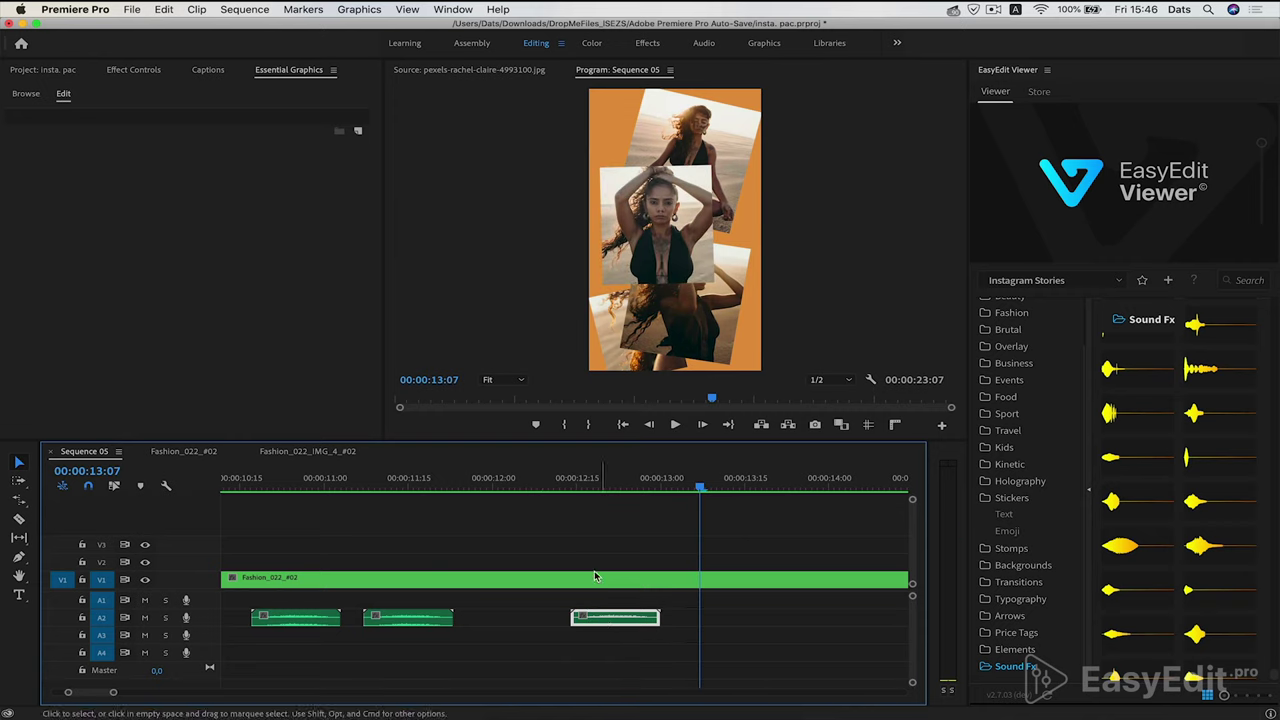
{"action": "left_click", "coordinate": [549, 491]}
{"action": "key", "text": "space"}
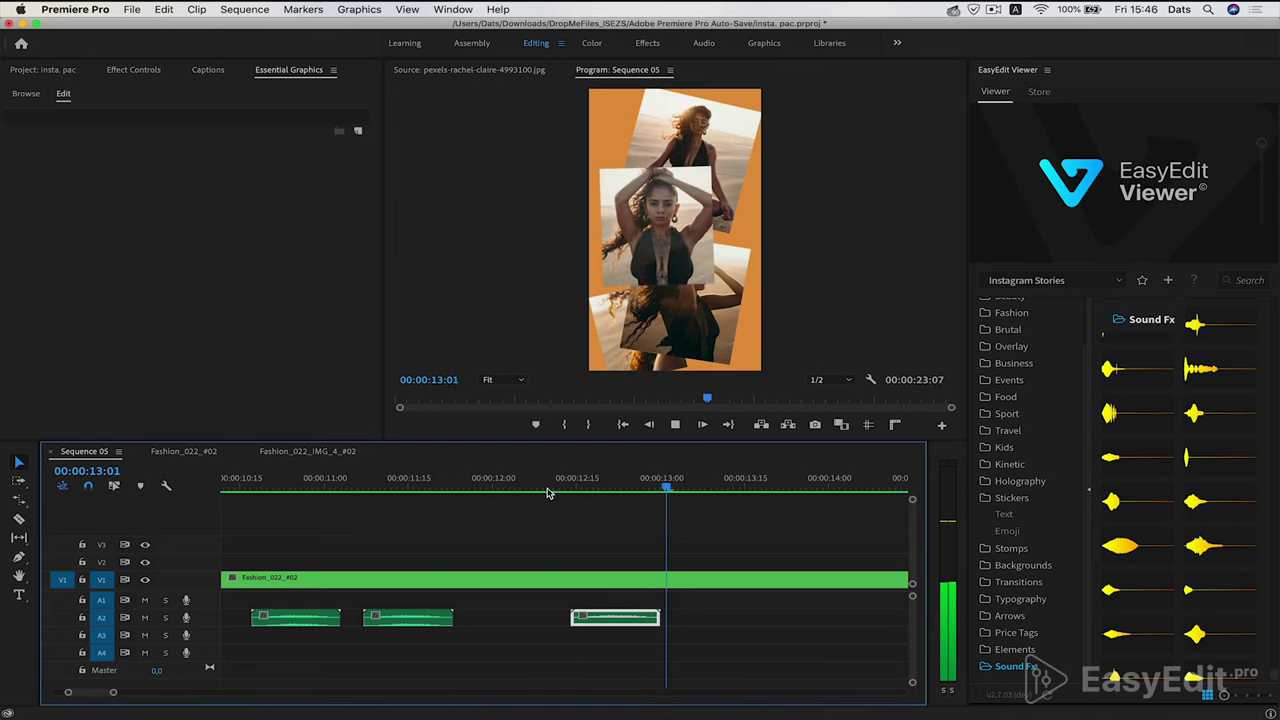
{"action": "key", "text": "space"}
Play back the sequence from around 00:00:12:21 to hear all the sound effects
{"action": "scroll", "coordinate": [508, 525], "scroll_direction": "down", "scroll_amount": 4}
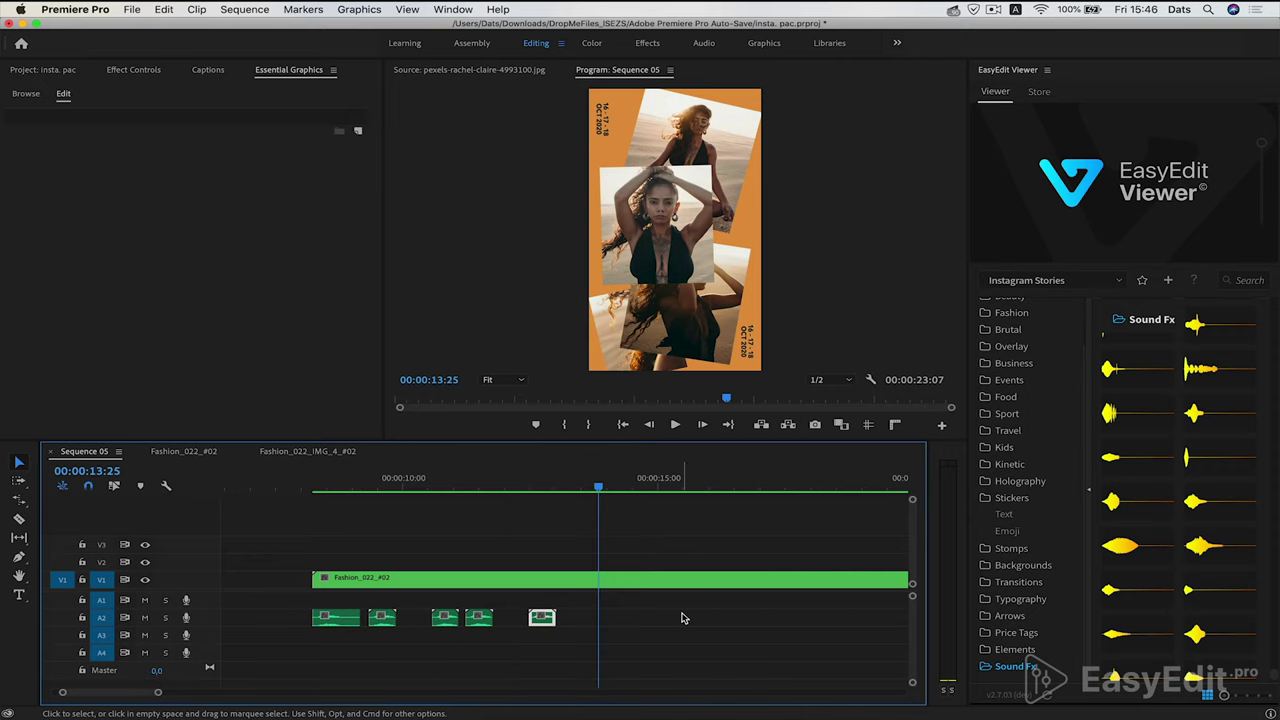
{"action": "scroll", "coordinate": [683, 618], "scroll_direction": "right", "scroll_amount": 3}
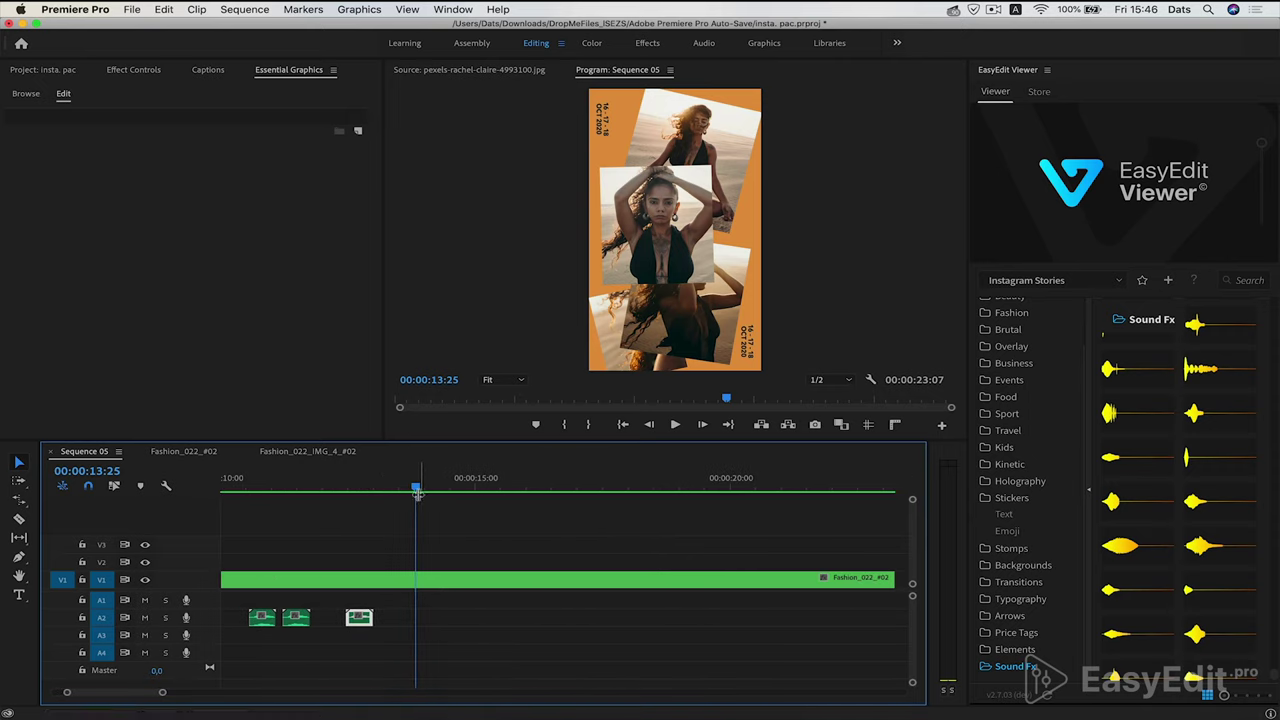
{"action": "left_click_drag", "start_coordinate": [417, 493], "coordinate": [372, 495]}
{"action": "left_click", "coordinate": [349, 498]}
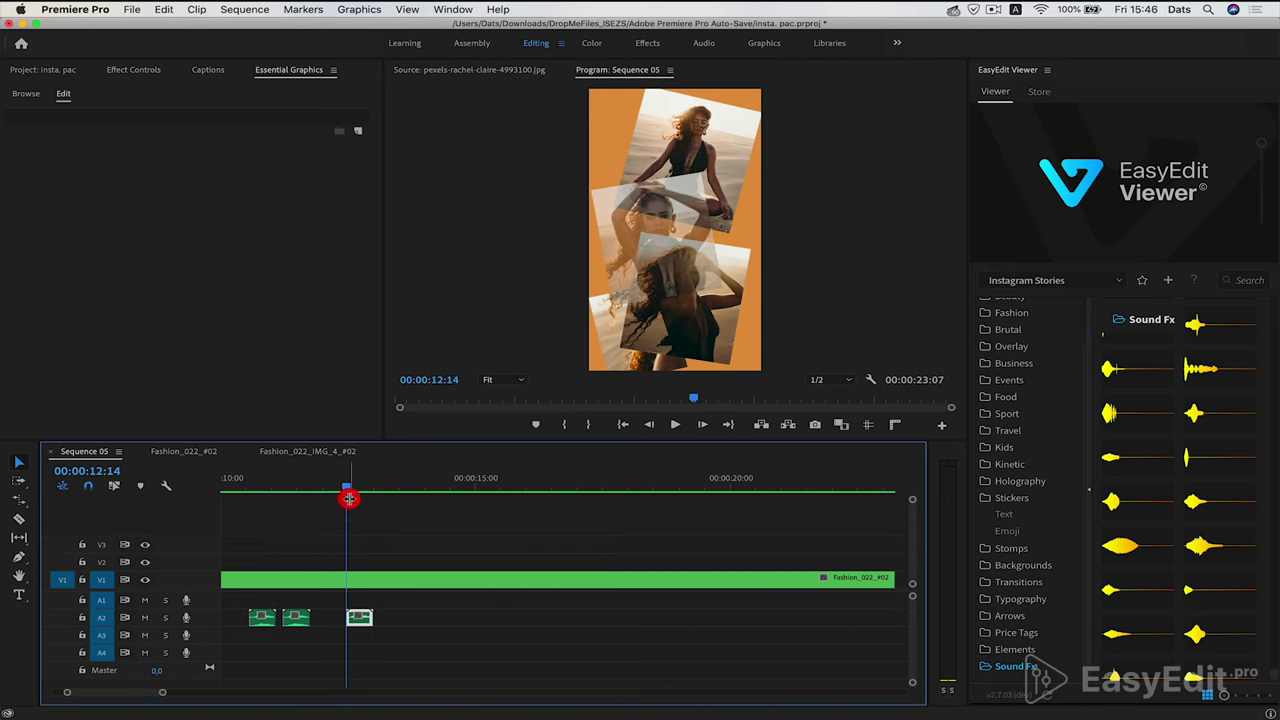
{"action": "key", "text": "space"}
{"action": "key", "text": "space"}
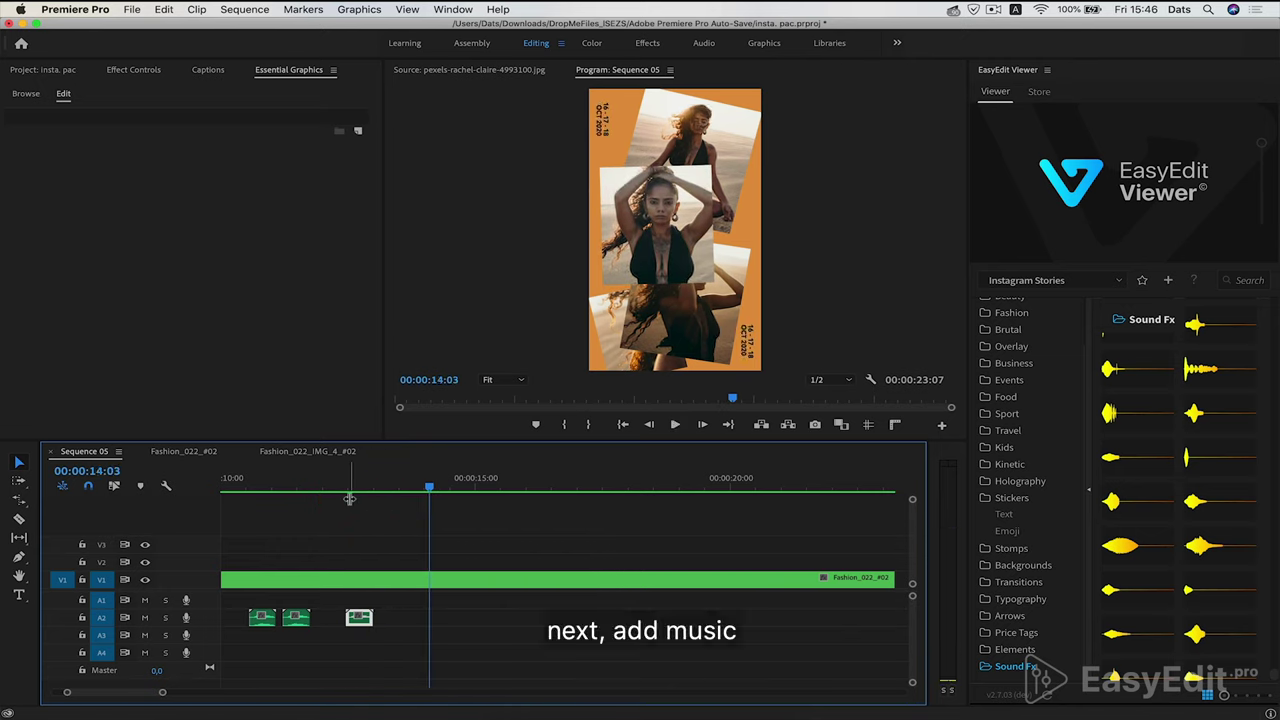
Place Luxery.mp3 from the Project panel on track A1 and play it to find a good starting point
{"action": "left_click", "coordinate": [60, 72]}
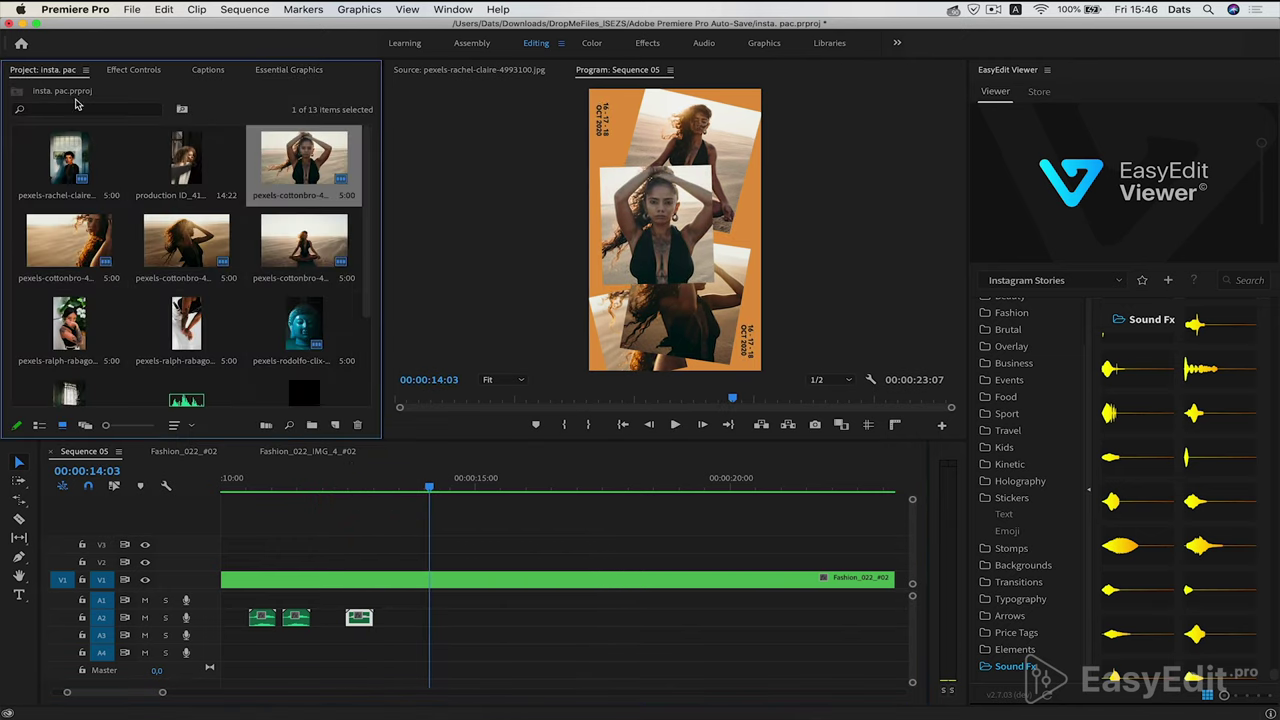
{"action": "scroll", "coordinate": [205, 341], "scroll_direction": "down", "scroll_amount": 3}
{"action": "left_click", "coordinate": [189, 288]}
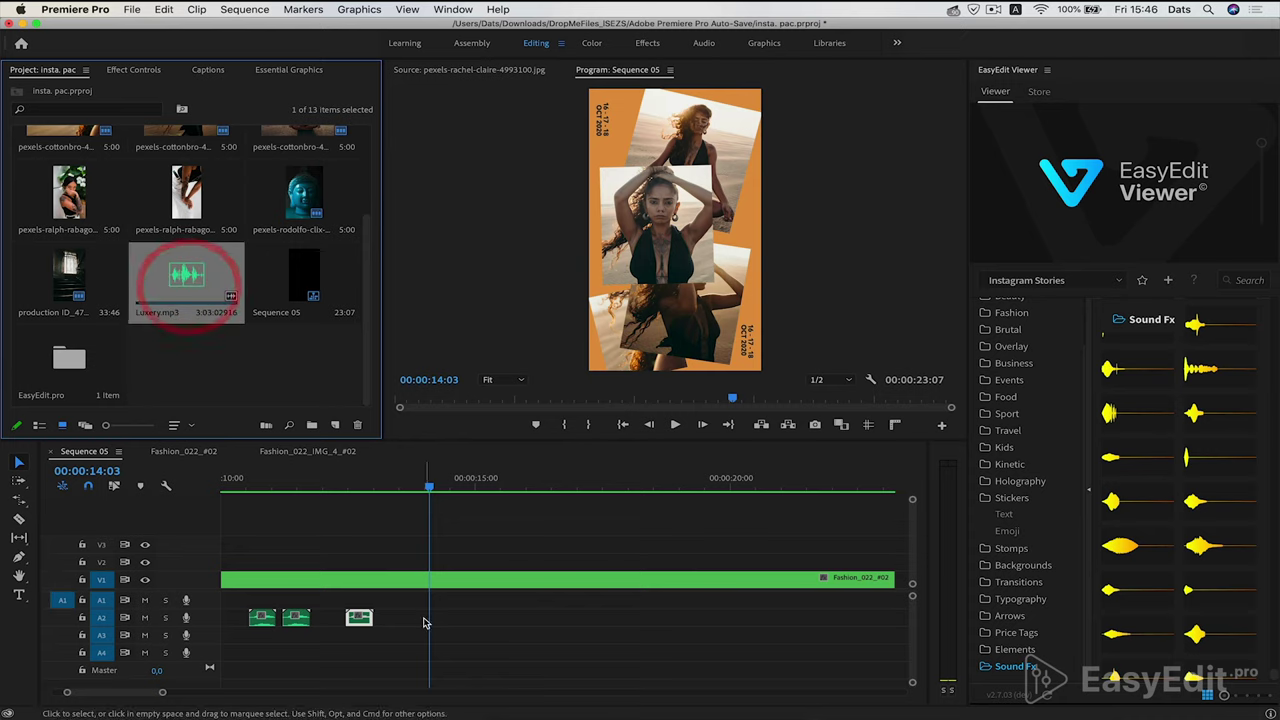
{"action": "left_click_drag", "start_coordinate": [292, 496], "coordinate": [285, 600]}
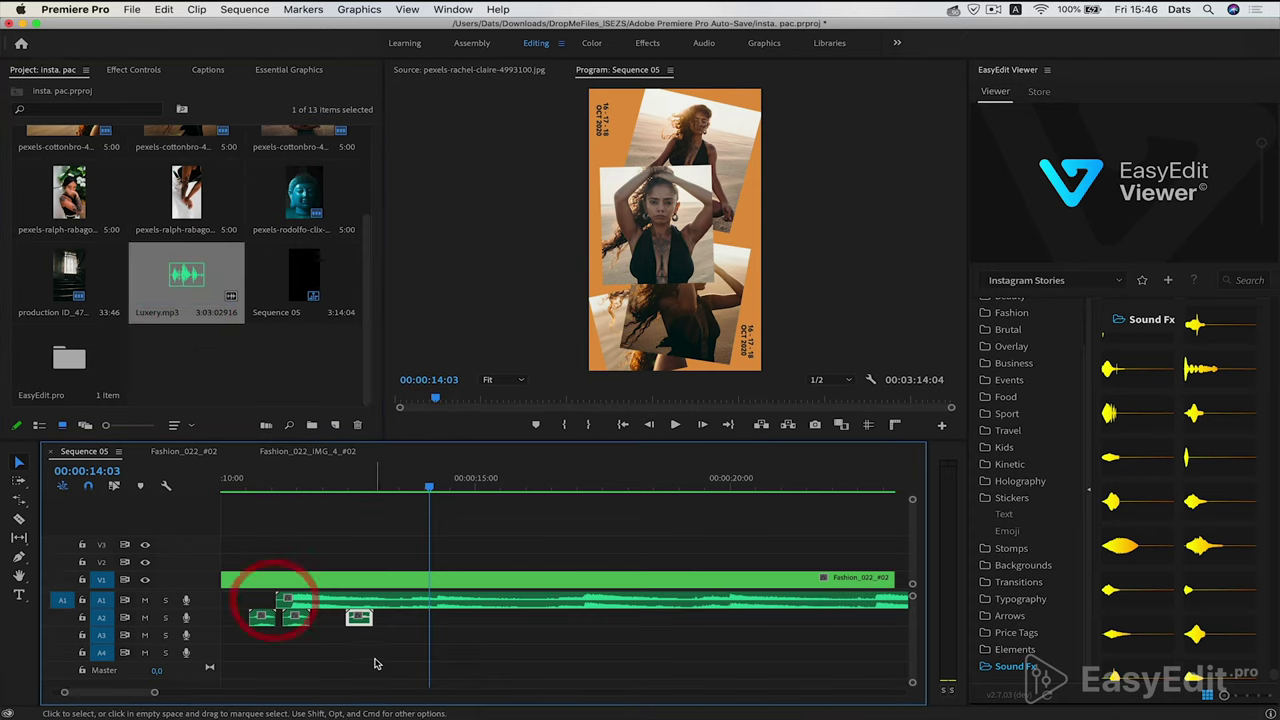
{"action": "key", "text": "minus"}
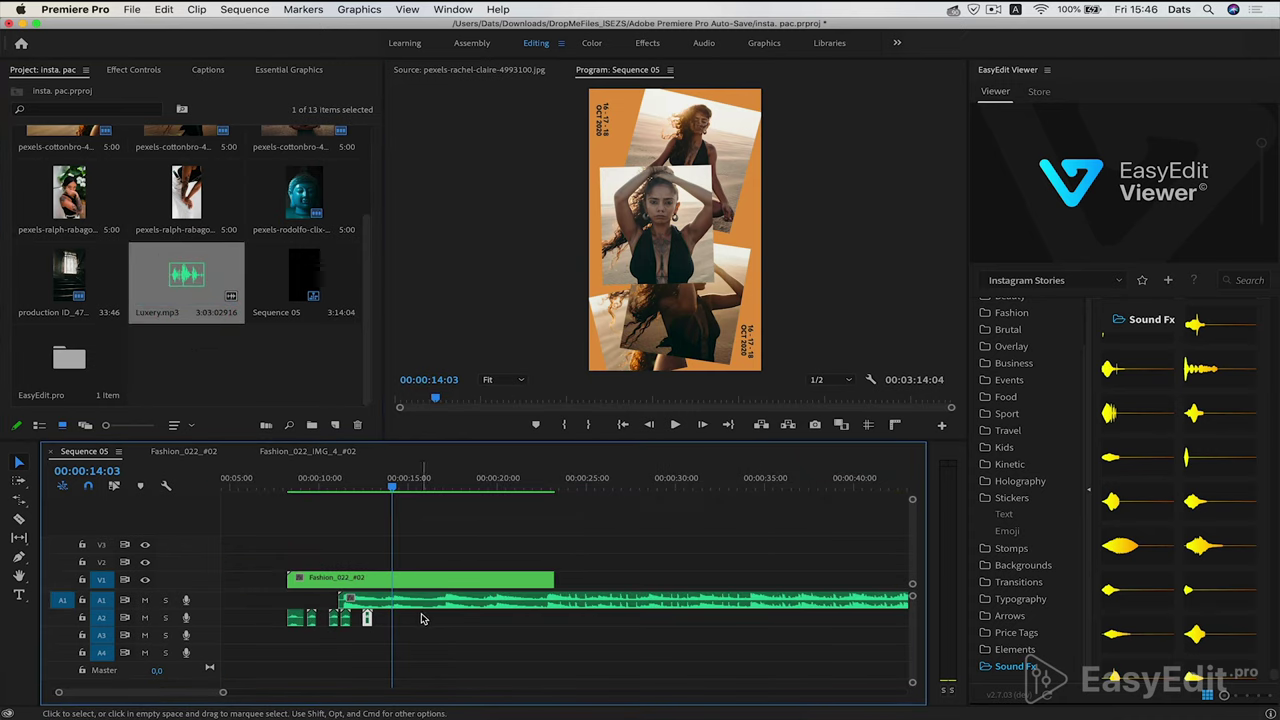
{"action": "key", "text": "space"}
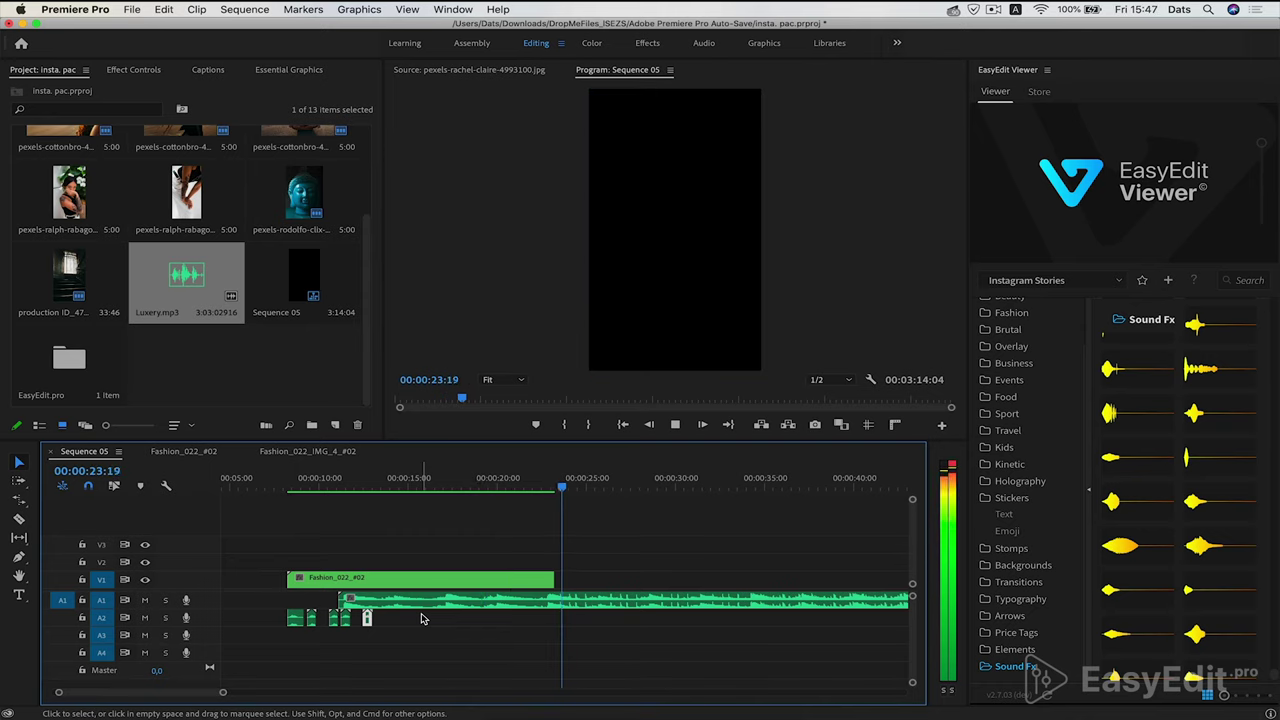
{"action": "key", "text": "space"}
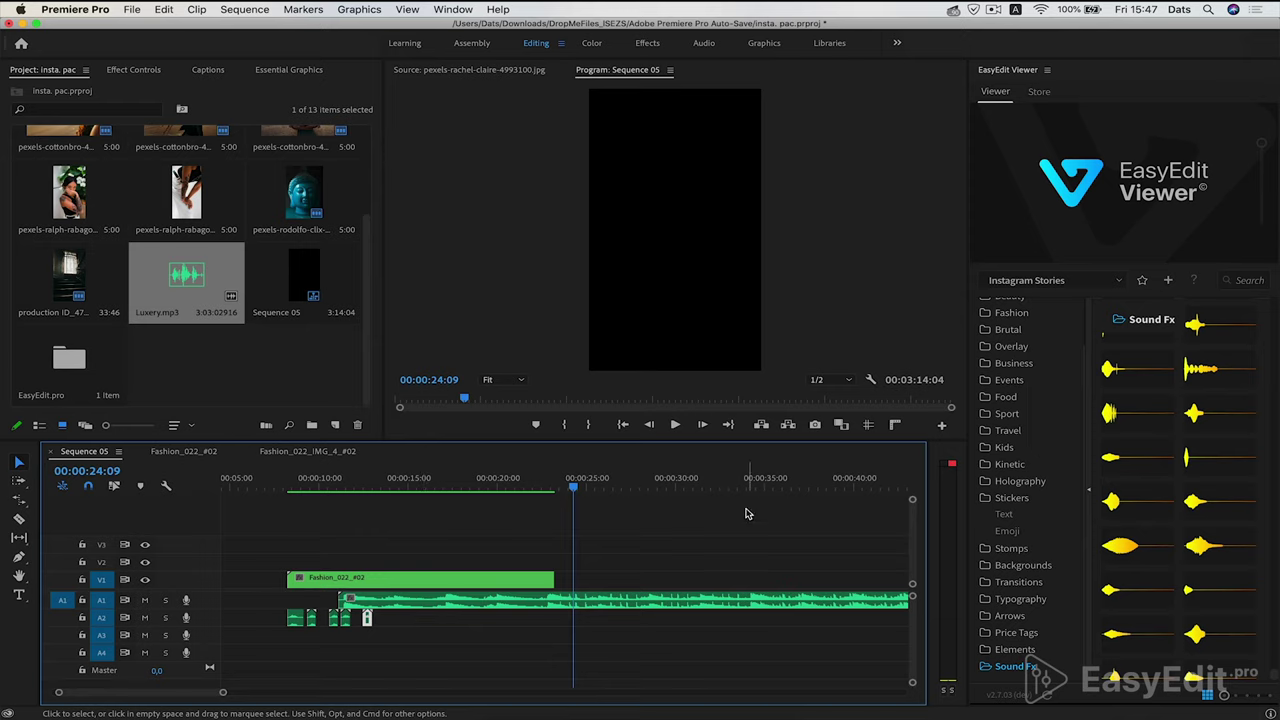
{"action": "left_click", "coordinate": [729, 486]}
{"action": "key", "text": "space"}
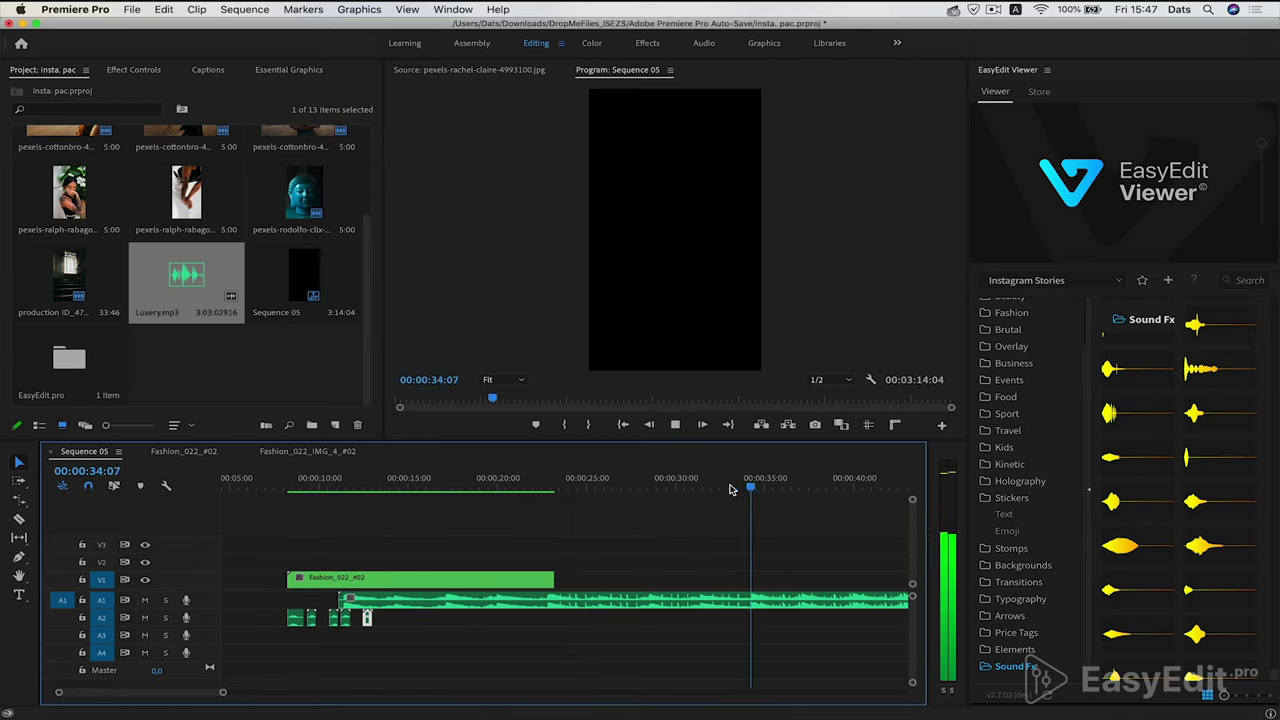
{"action": "key", "text": "space"}
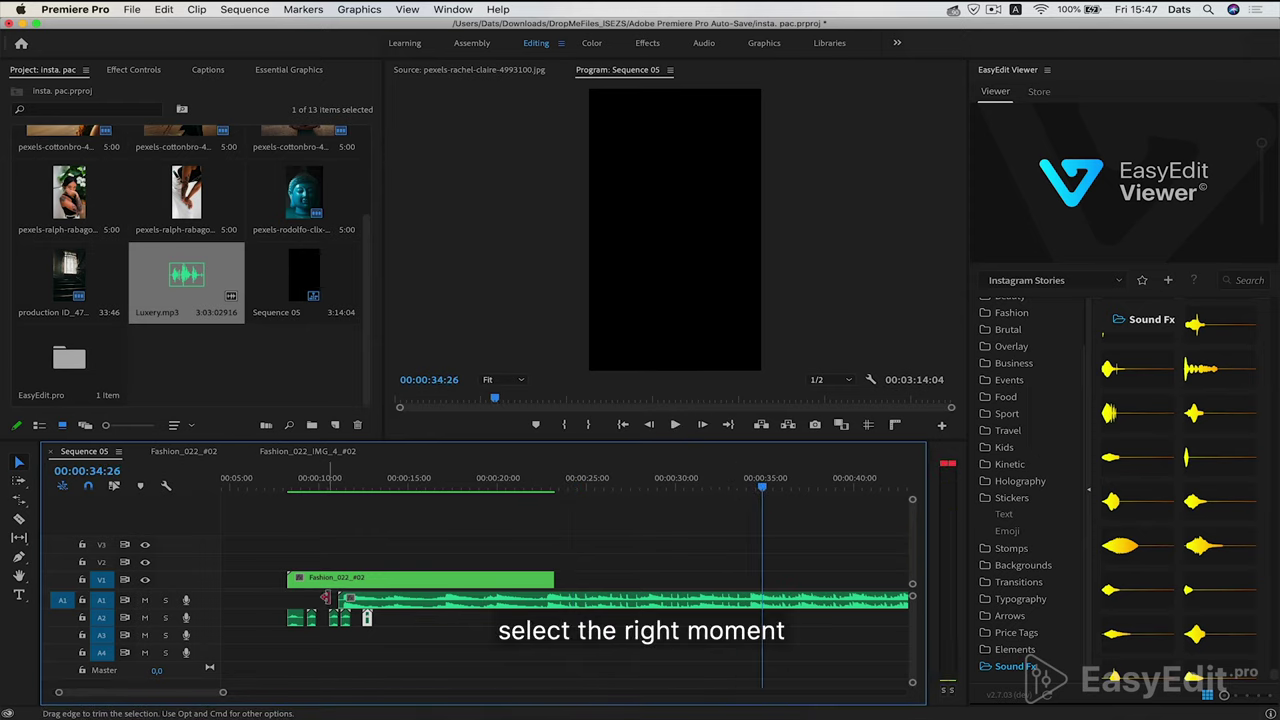
Trim the music's opening, align its start with the story clip, and preview it
{"action": "mouse_move", "coordinate": [325, 598]}
{"action": "left_mouse_down"}
{"action": "mouse_move", "coordinate": [630, 603]}
{"action": "mouse_move", "coordinate": [471, 598]}
{"action": "left_mouse_up"}
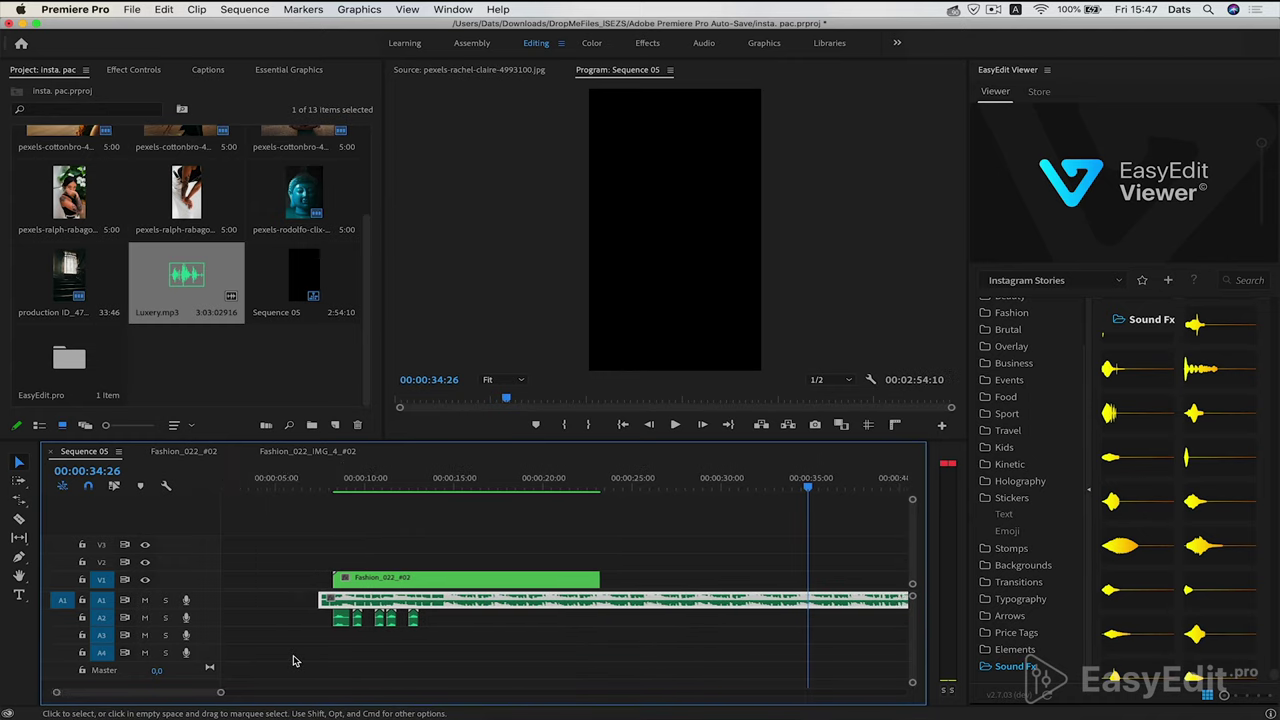
{"action": "scroll", "coordinate": [295, 660], "scroll_direction": "up", "scroll_amount": 1}
{"action": "scroll", "coordinate": [440, 650], "scroll_direction": "up", "scroll_amount": 2}
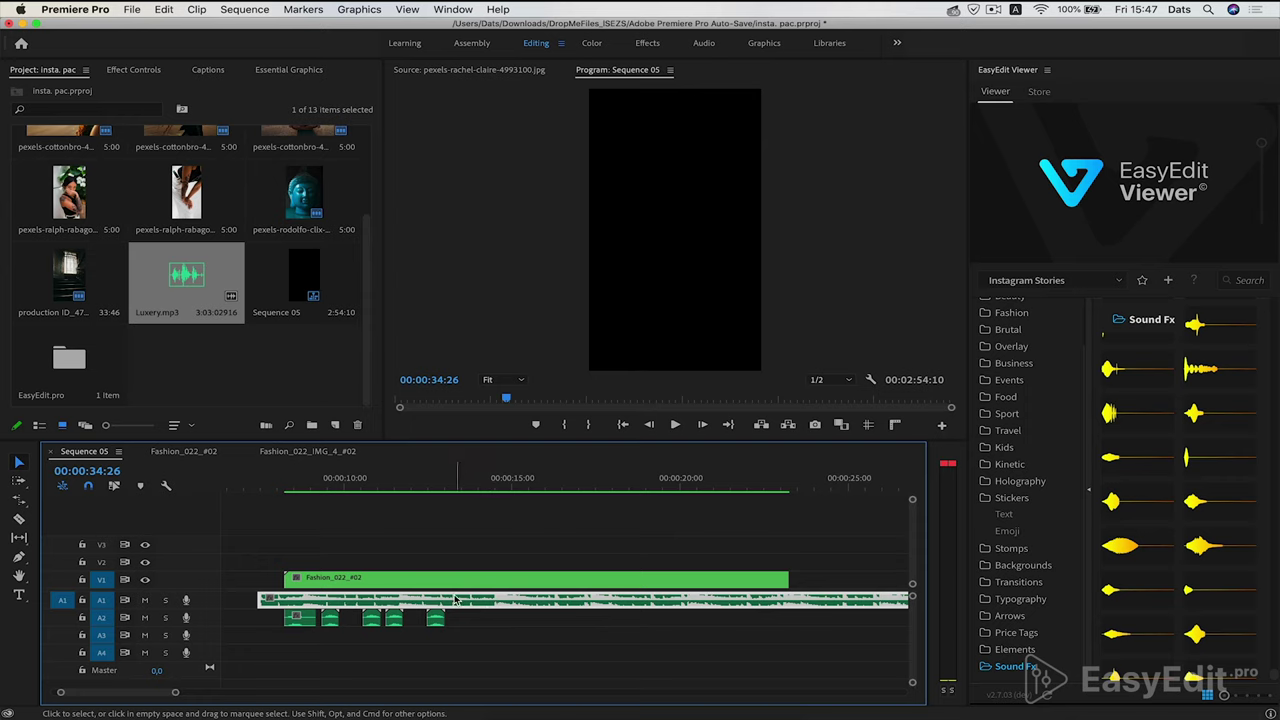
{"action": "left_click_drag", "start_coordinate": [455, 600], "coordinate": [482, 600]}
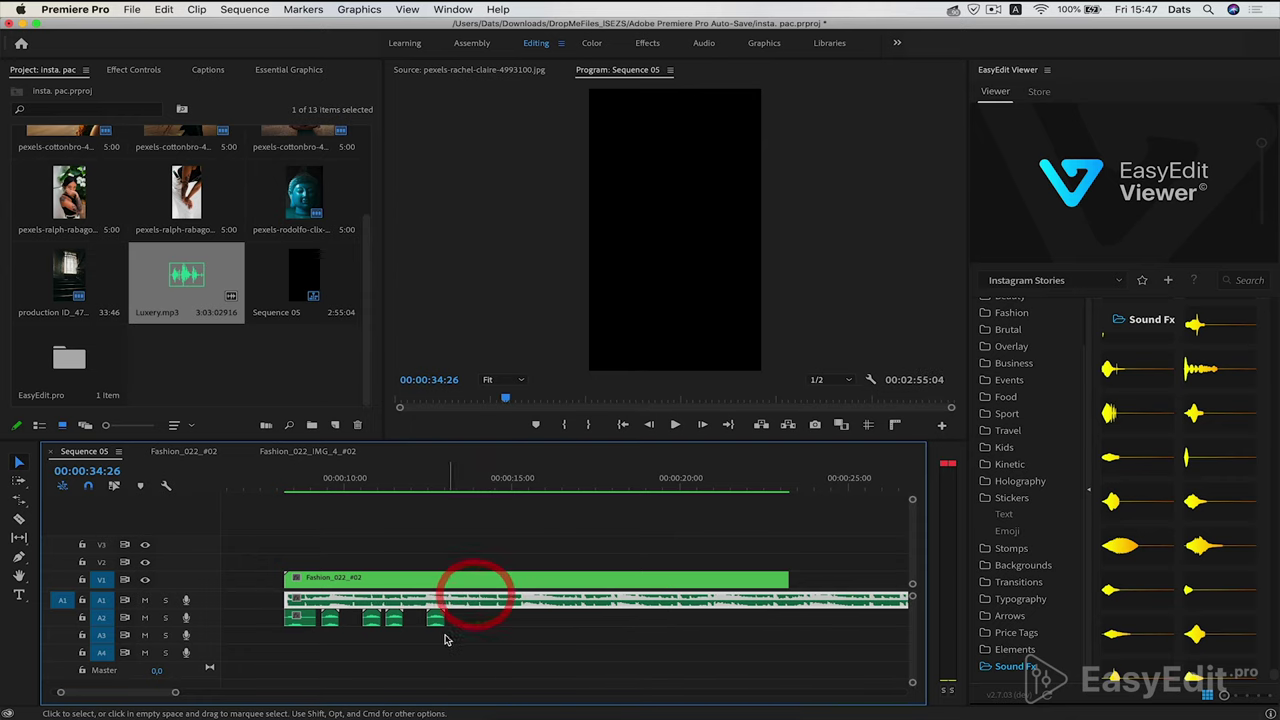
{"action": "left_click", "coordinate": [434, 472]}
{"action": "key", "text": "space"}
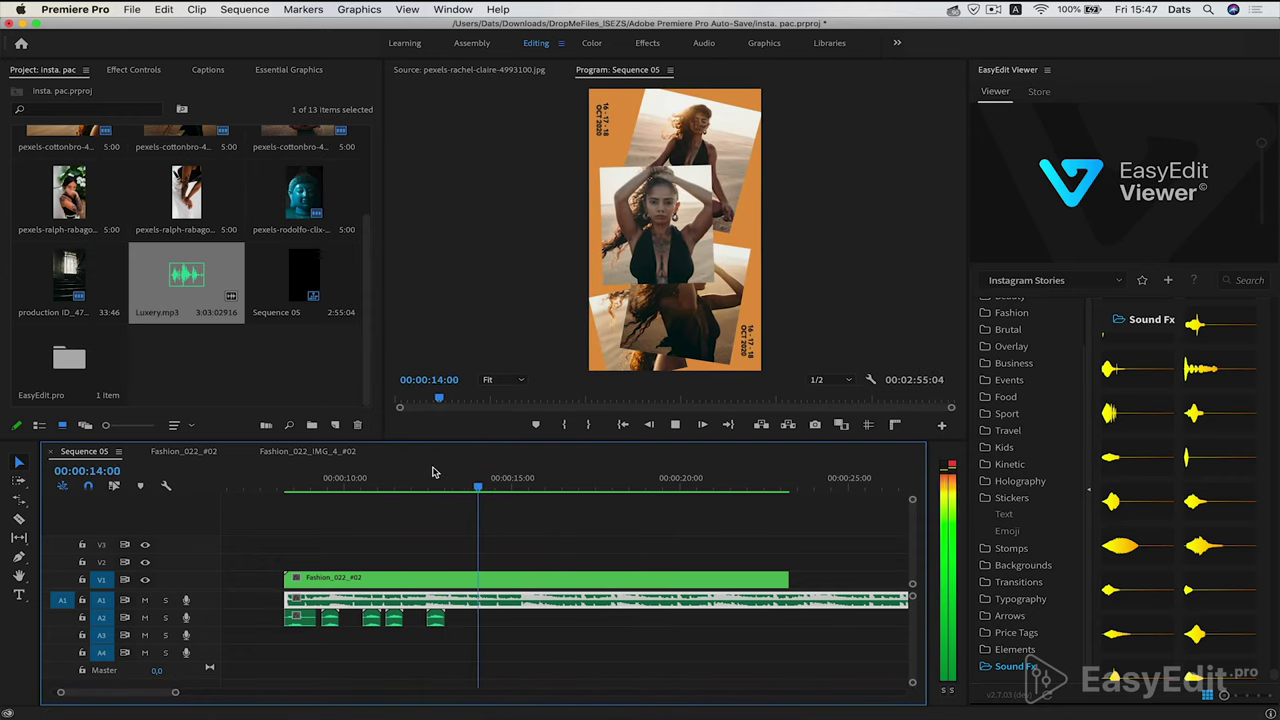
{"action": "key", "text": "space"}
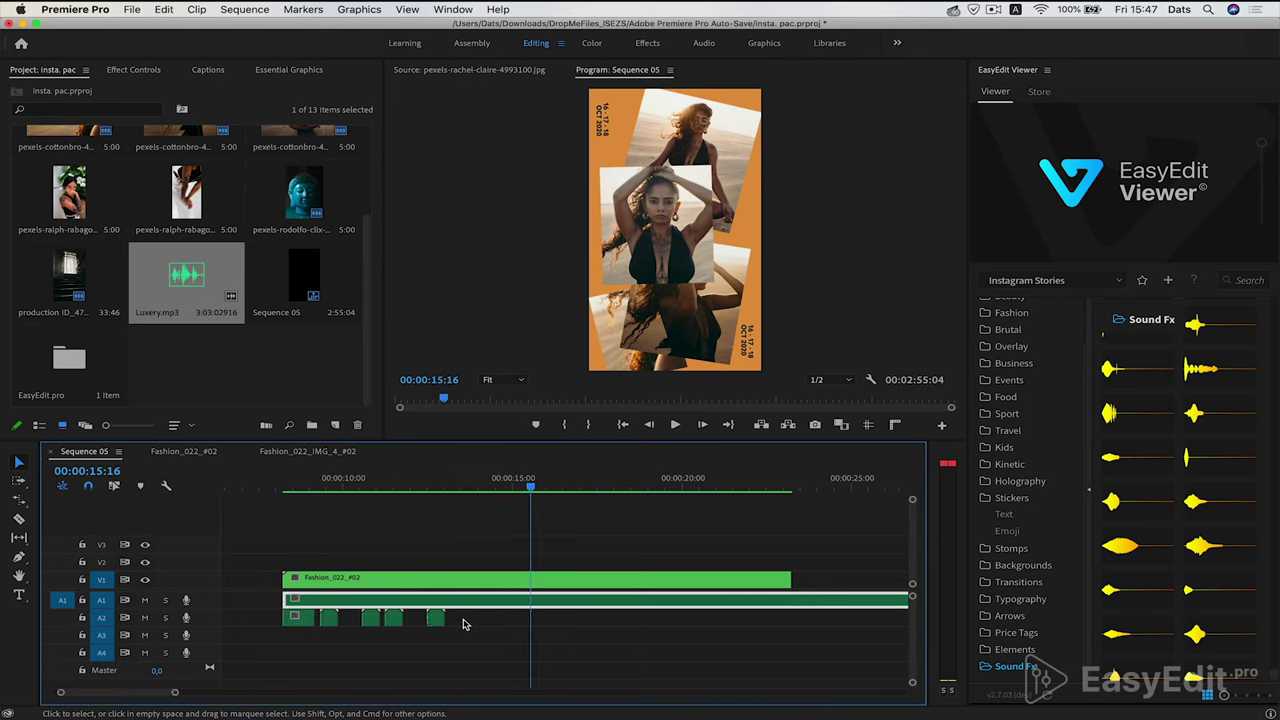
Slide the A1 music clip earlier and play from the story's start at 00:00:08:07
{"action": "scroll", "coordinate": [450, 610], "scroll_direction": "up", "scroll_amount": 3}
{"action": "mouse_move", "coordinate": [731, 598]}
{"action": "left_mouse_down"}
{"action": "mouse_move", "coordinate": [528, 590]}
{"action": "mouse_move", "coordinate": [645, 606]}
{"action": "left_mouse_up"}
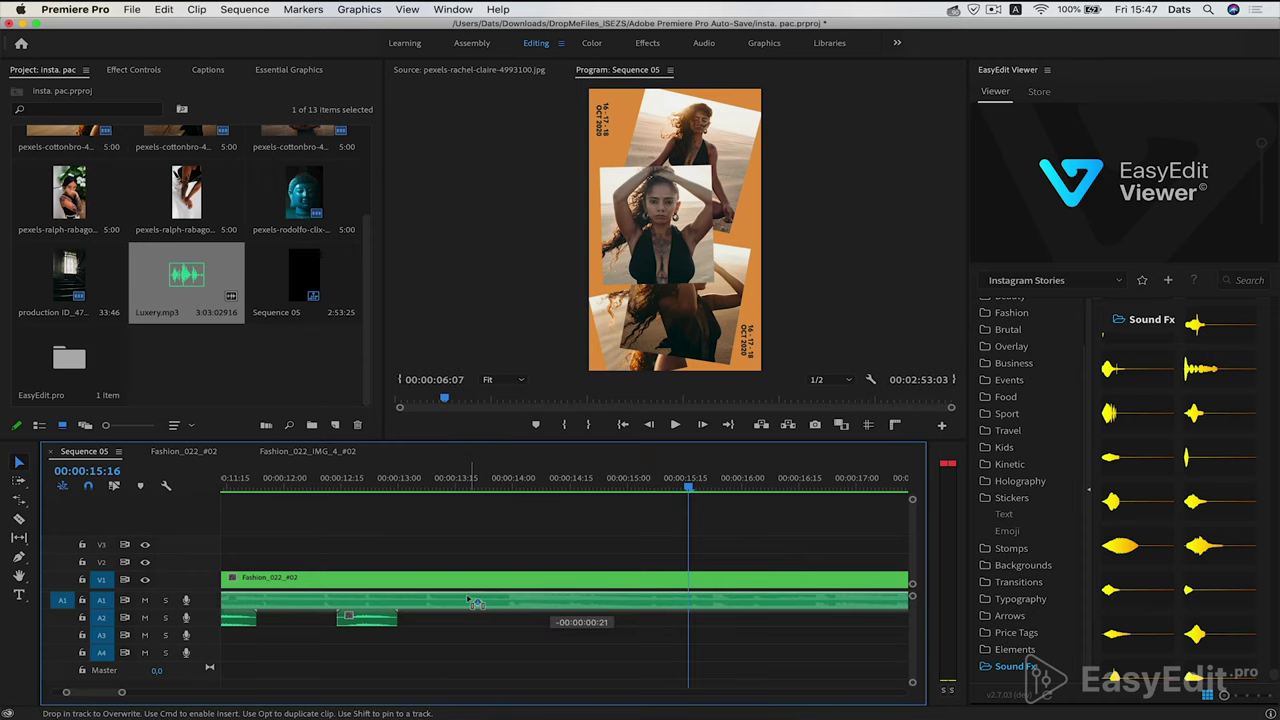
{"action": "left_click_drag", "start_coordinate": [521, 599], "coordinate": [440, 600]}
{"action": "scroll", "coordinate": [435, 637], "scroll_direction": "down", "scroll_amount": 3}
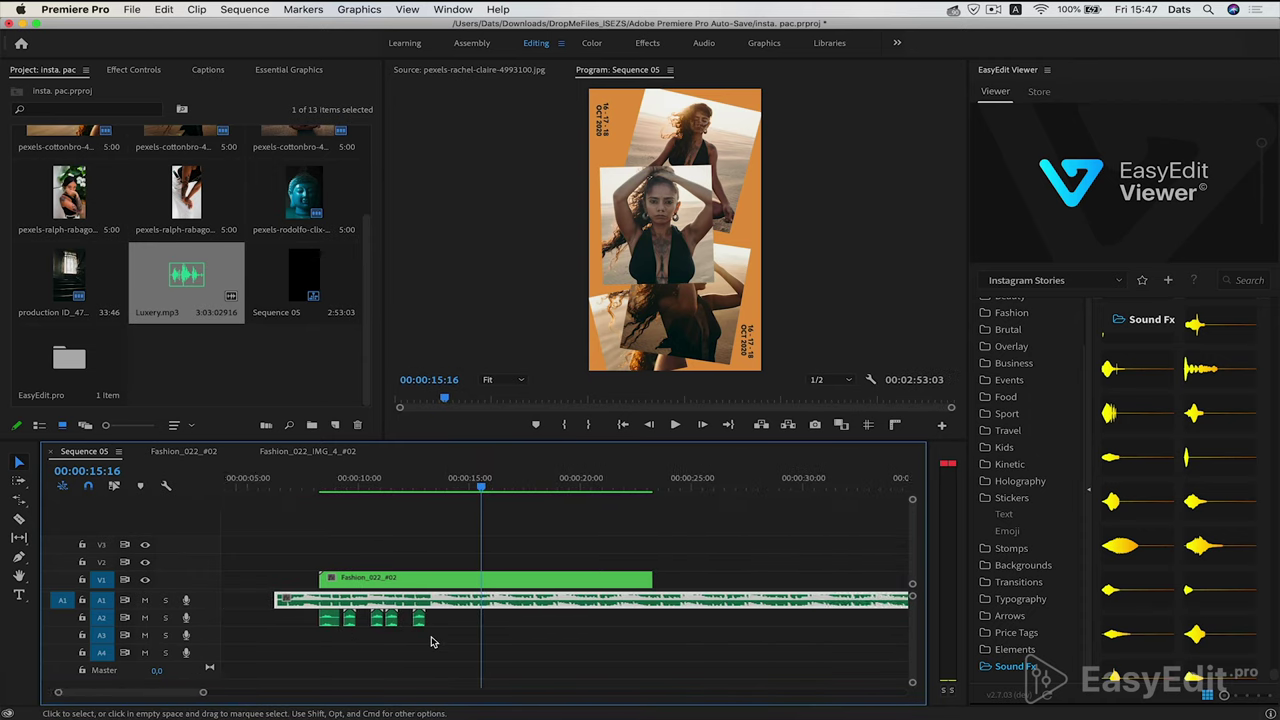
{"action": "left_click", "coordinate": [335, 488]}
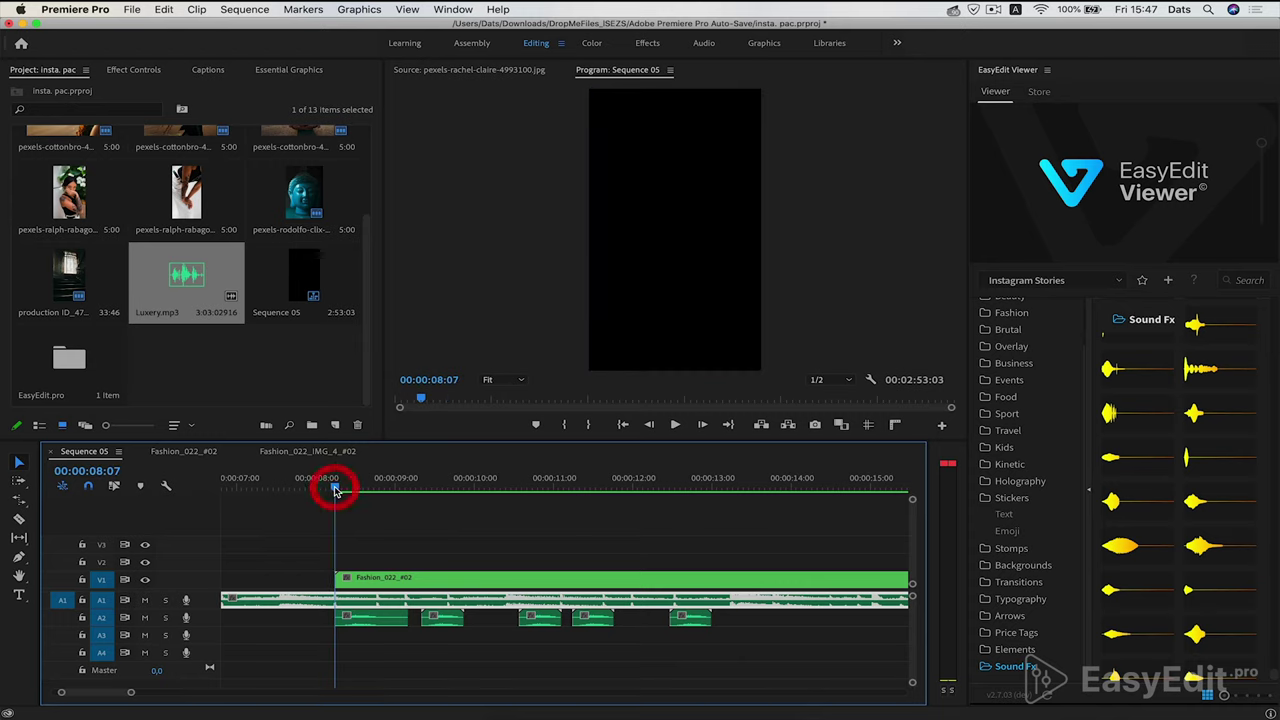
{"action": "key", "text": "space"}
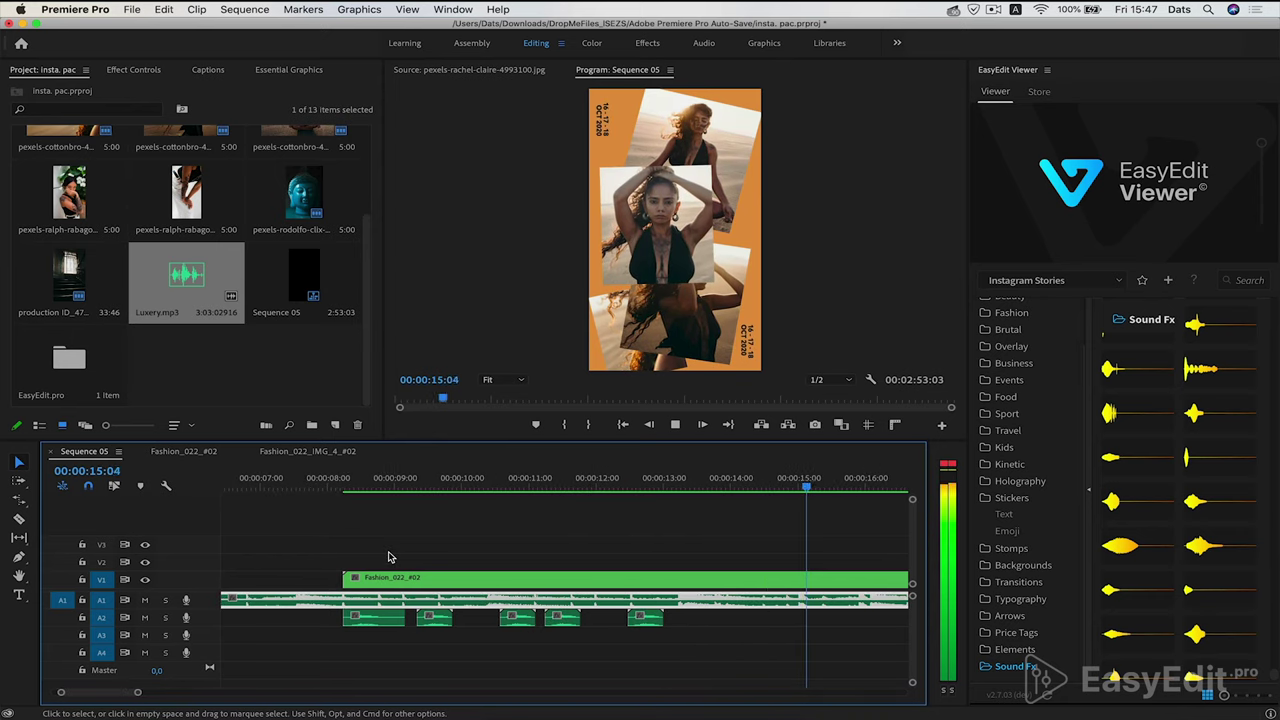
{"action": "scroll", "coordinate": [389, 557], "scroll_direction": "down", "scroll_amount": 1}
{"action": "key", "text": "space"}
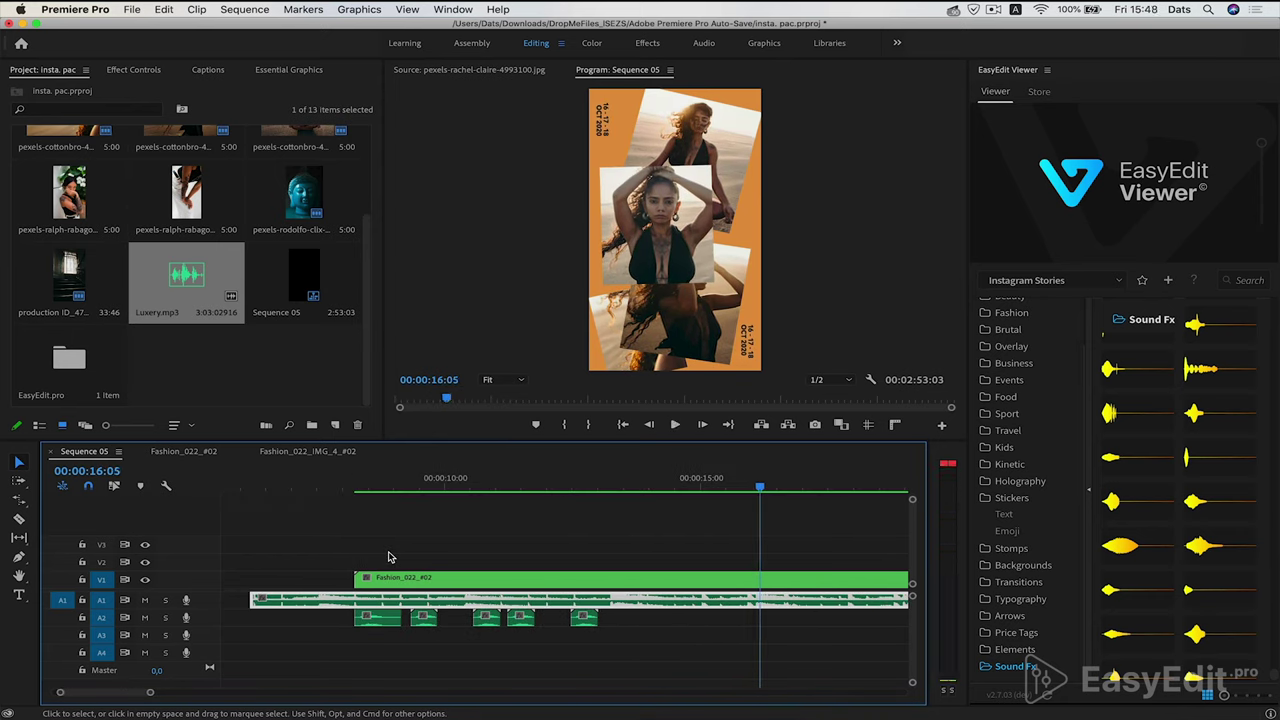
Split the music with the Razor tool exactly where the story clip begins
{"action": "key", "text": "c"}
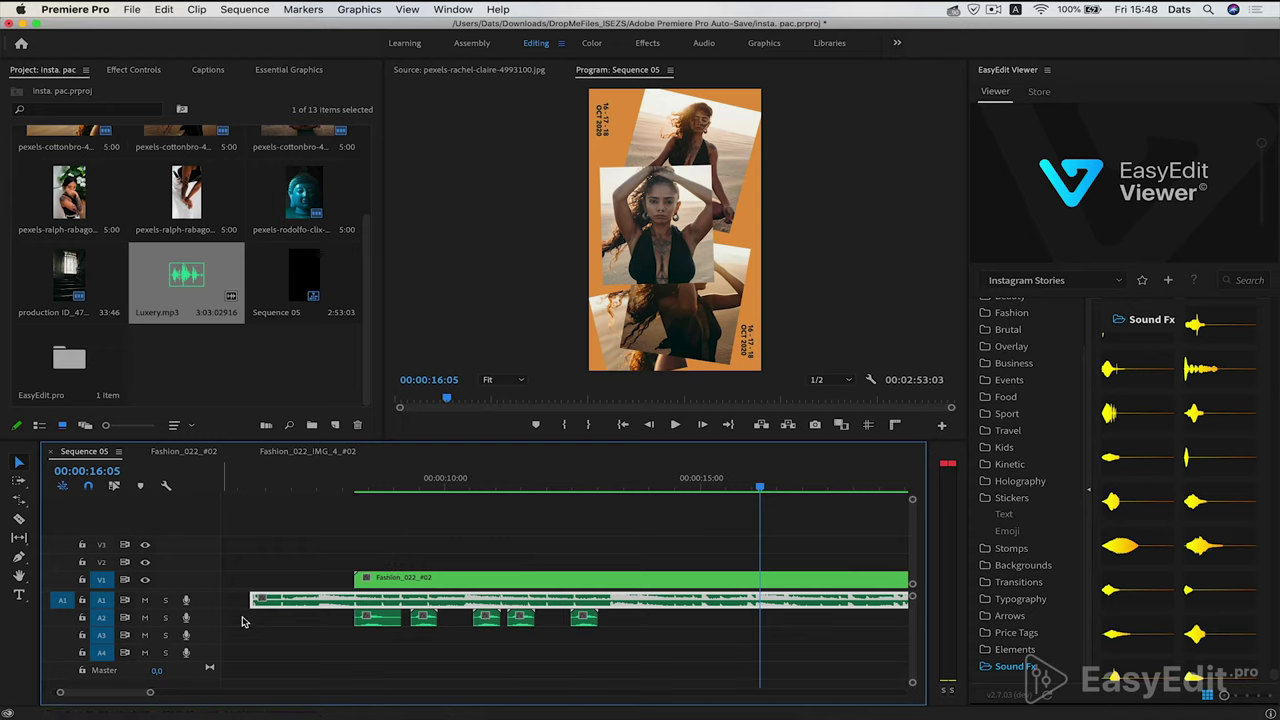
{"action": "left_click", "coordinate": [356, 600]}
{"action": "scroll", "coordinate": [357, 600], "scroll_direction": "up", "scroll_amount": 3}
Delete the music piece that sits before the story clip
{"action": "key", "text": "v"}
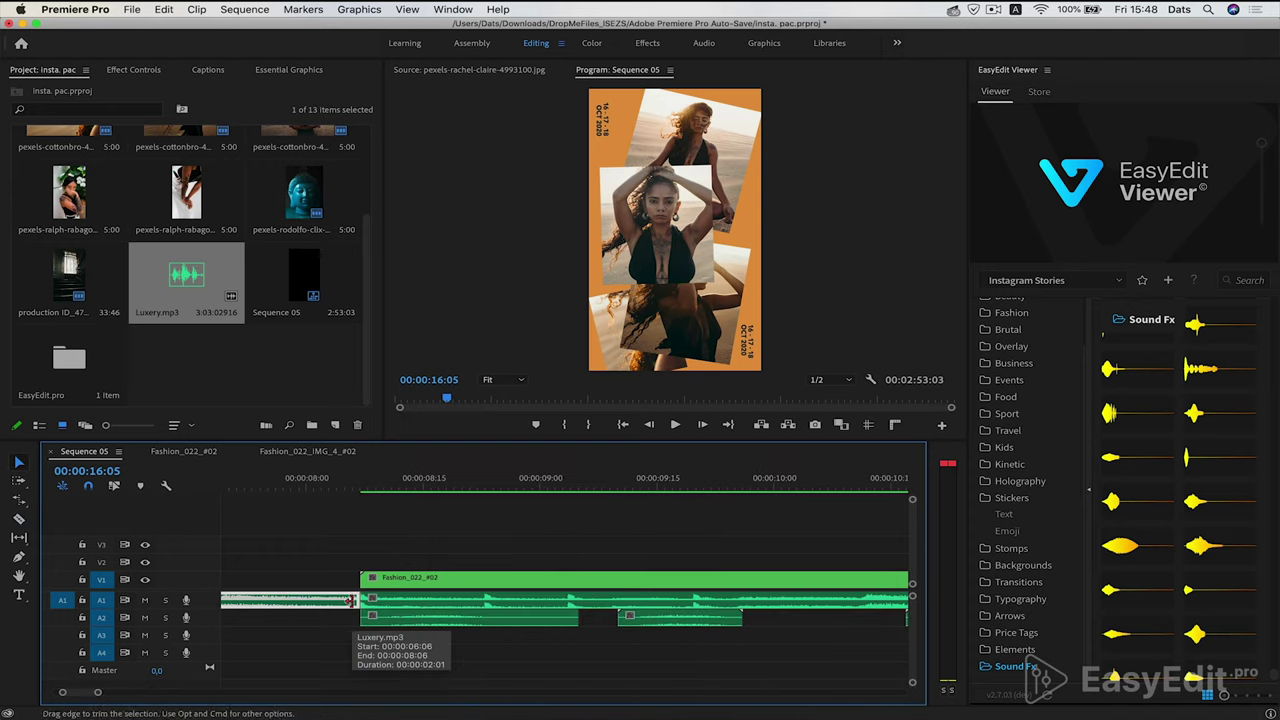
{"action": "left_click", "coordinate": [323, 600]}
{"action": "key", "text": "Delete"}
Add volume keyframes at the music's start and 00:00:09:10, lowering the first for a fade-in
{"action": "double_click", "coordinate": [210, 606]}
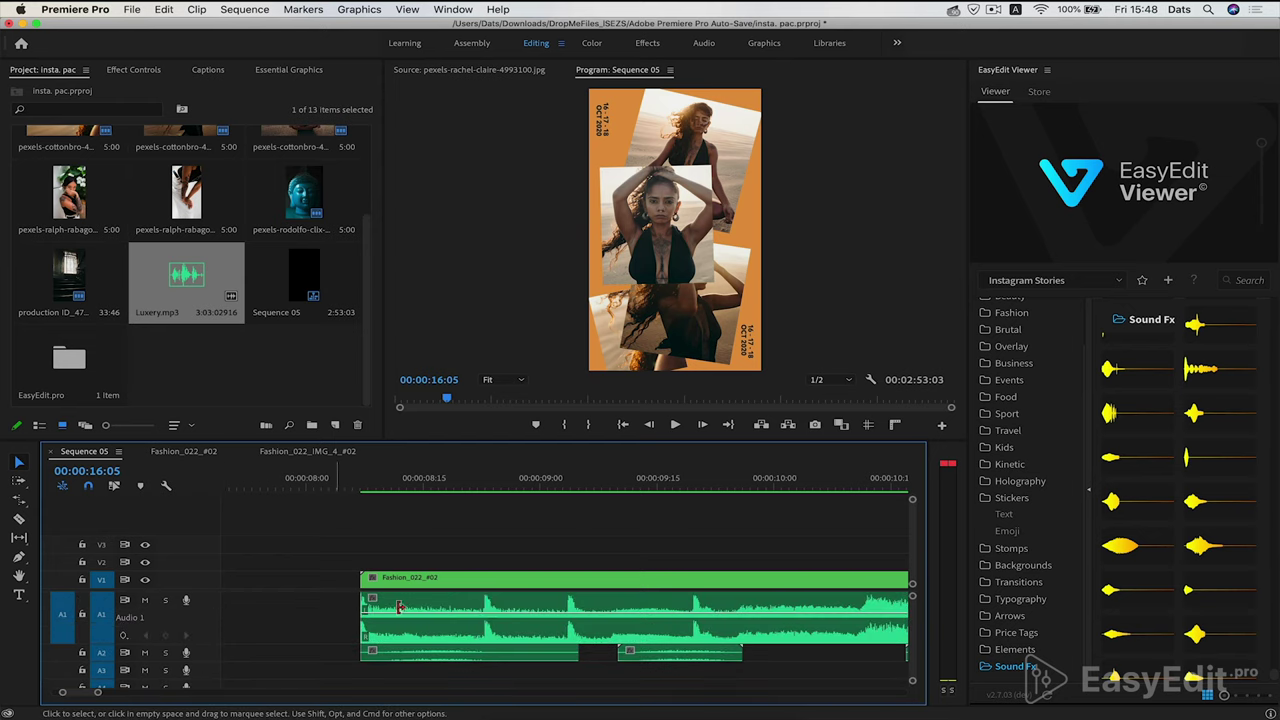
{"action": "scroll", "coordinate": [497, 602], "scroll_direction": "down", "scroll_amount": 3}
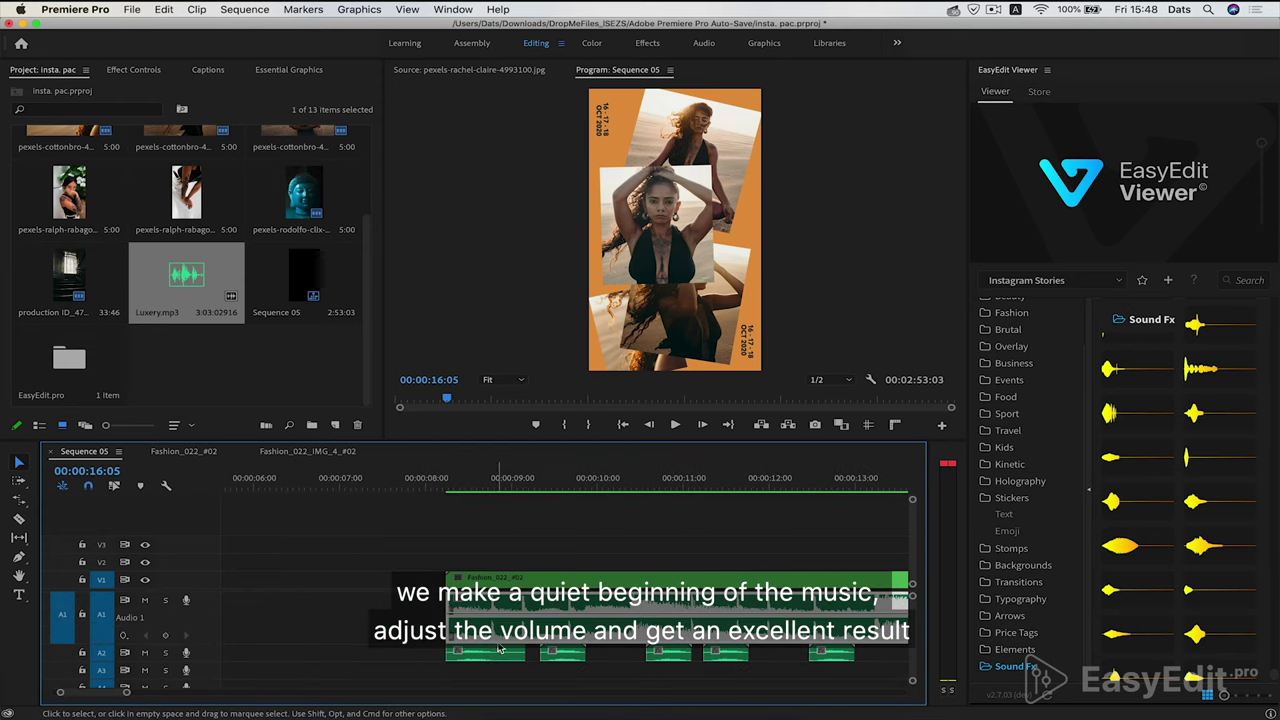
{"action": "left_click", "coordinate": [447, 488]}
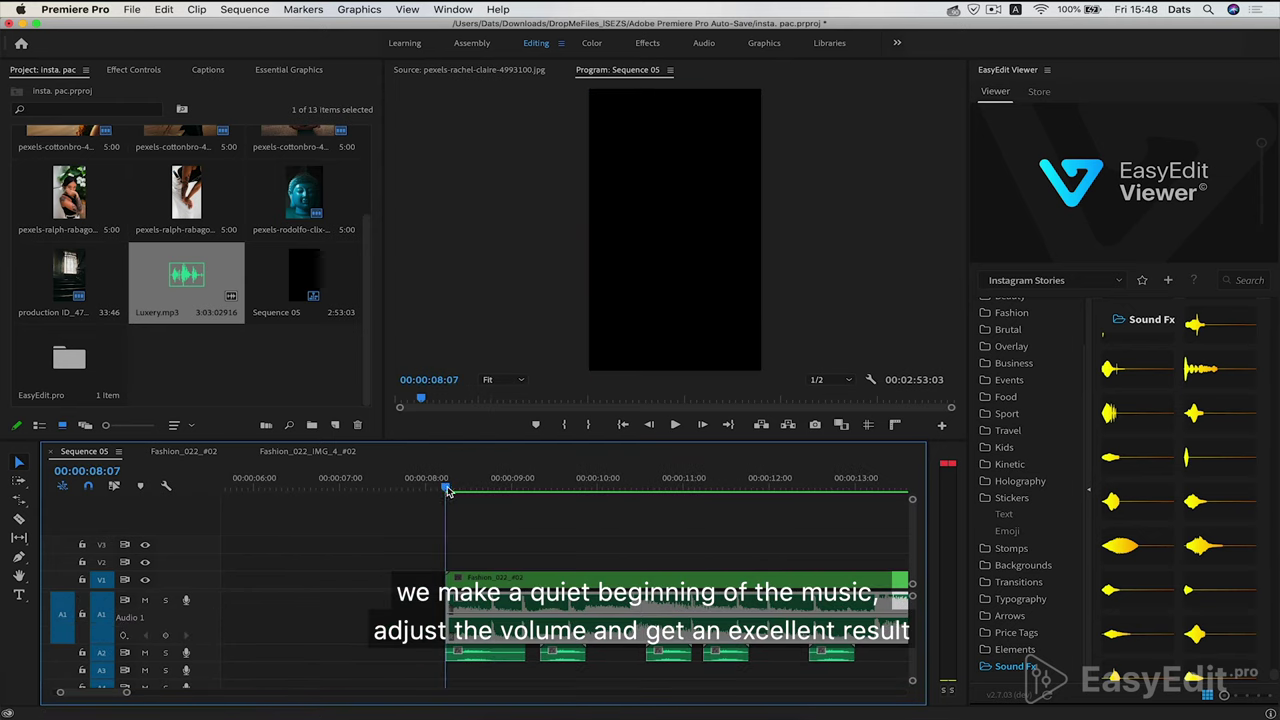
{"action": "left_click", "coordinate": [165, 635]}
{"action": "left_click", "coordinate": [517, 492]}
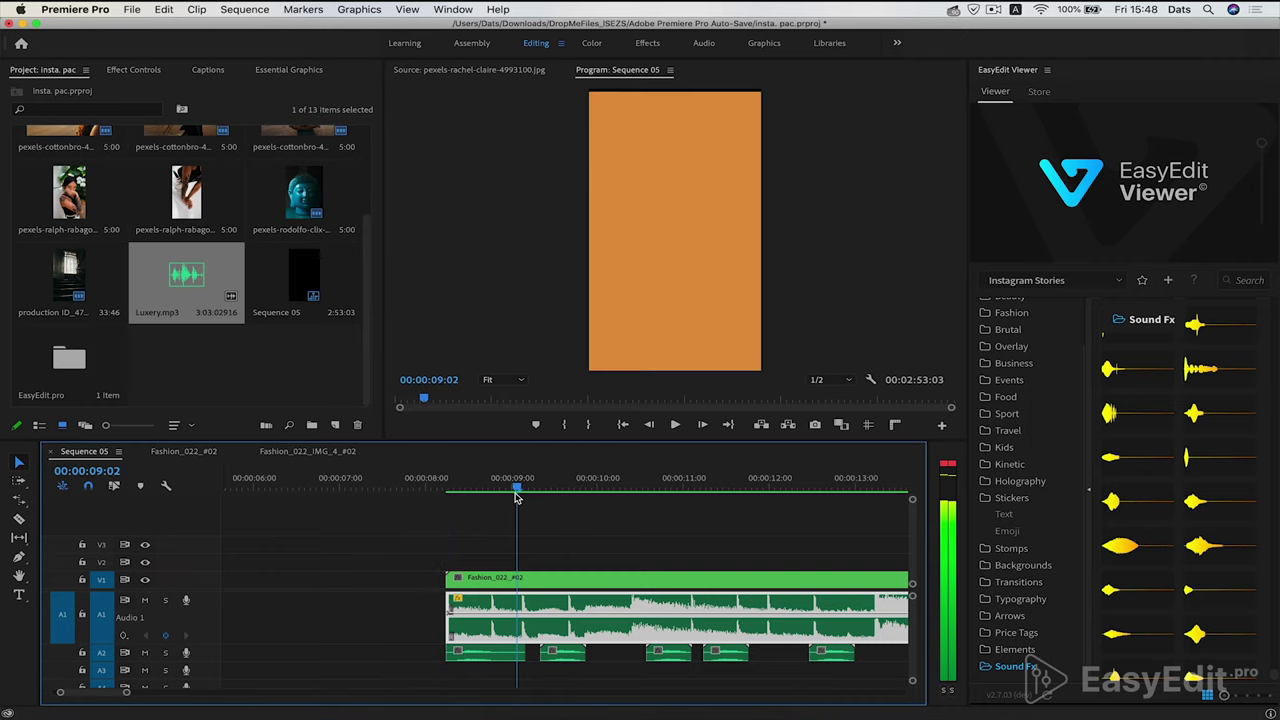
{"action": "left_click_drag", "start_coordinate": [517, 498], "coordinate": [543, 488]}
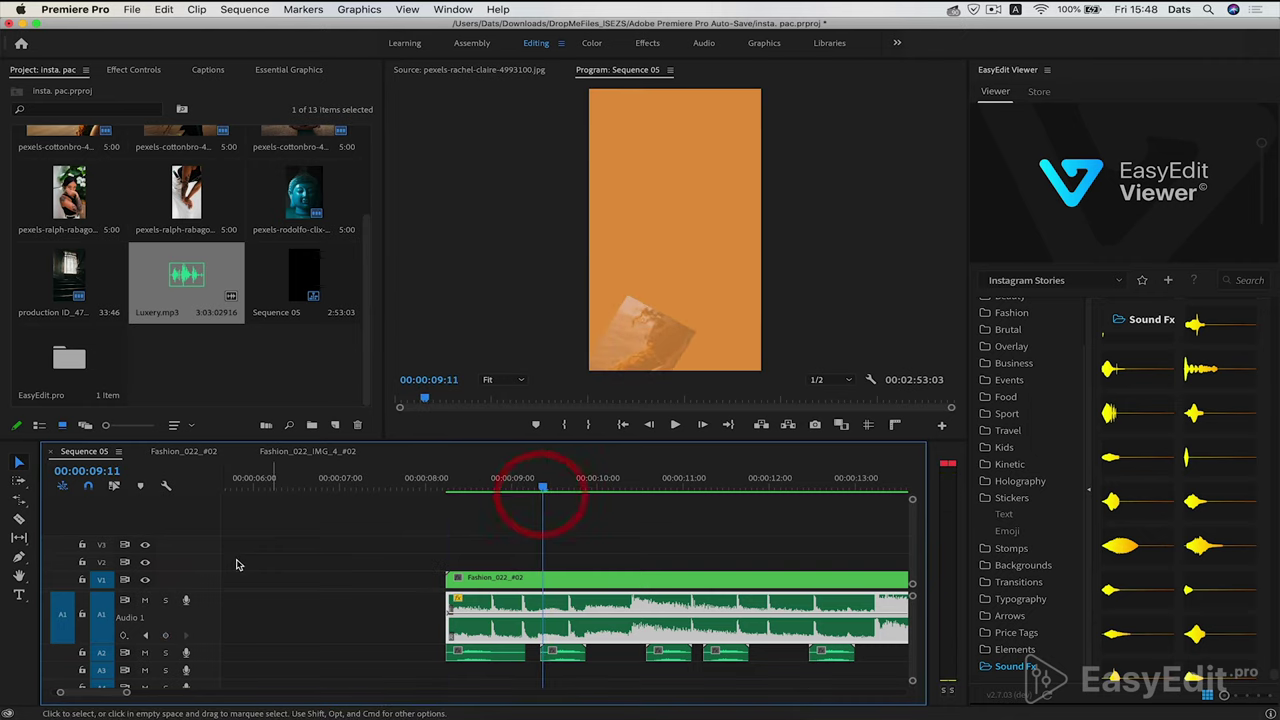
{"action": "left_click", "coordinate": [165, 635]}
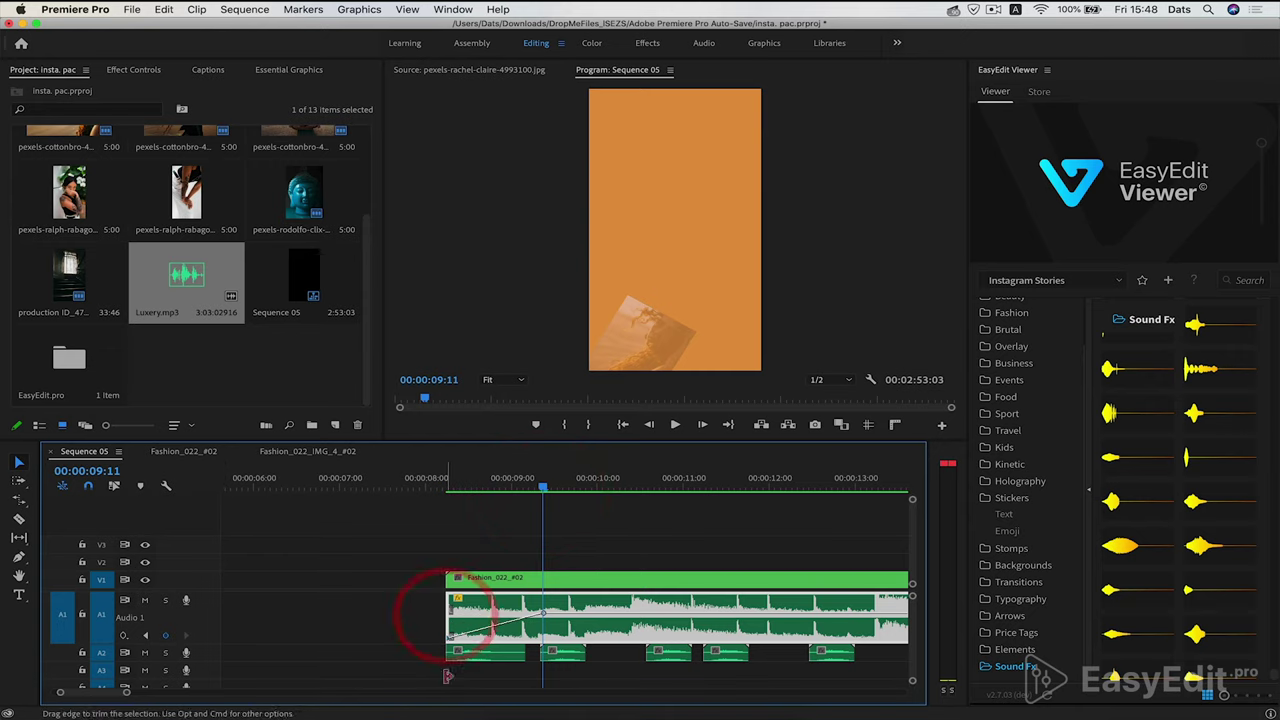
{"action": "left_click_drag", "start_coordinate": [450, 612], "coordinate": [450, 638]}
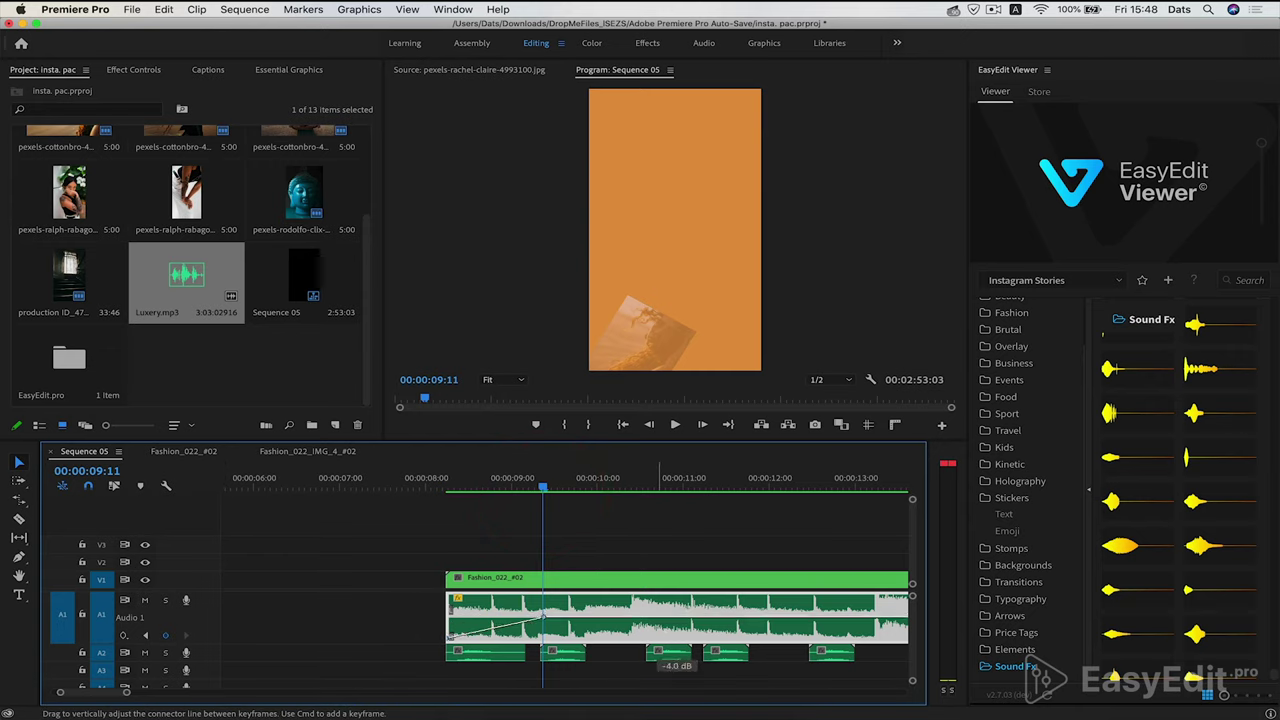
{"action": "key", "text": "minus"}
{"action": "left_click", "coordinate": [408, 487]}
{"action": "key", "text": "space"}
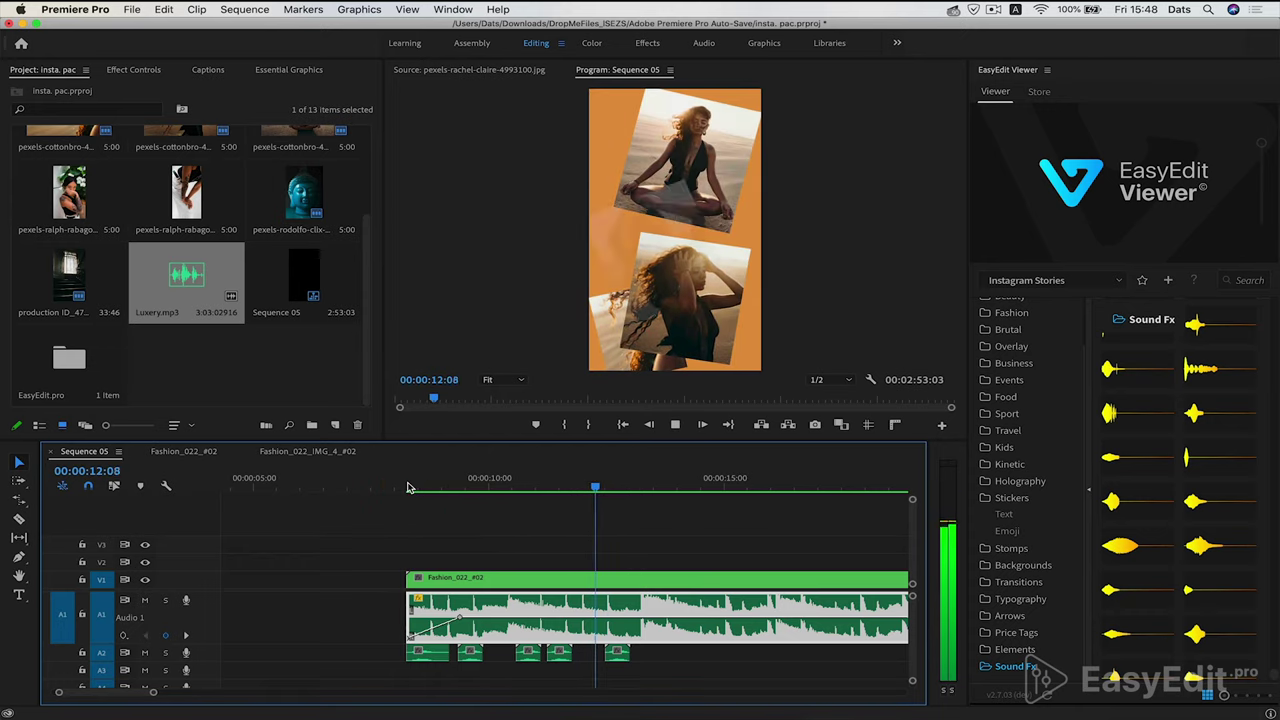
{"action": "key", "text": "space"}
{"action": "key", "text": "space"}
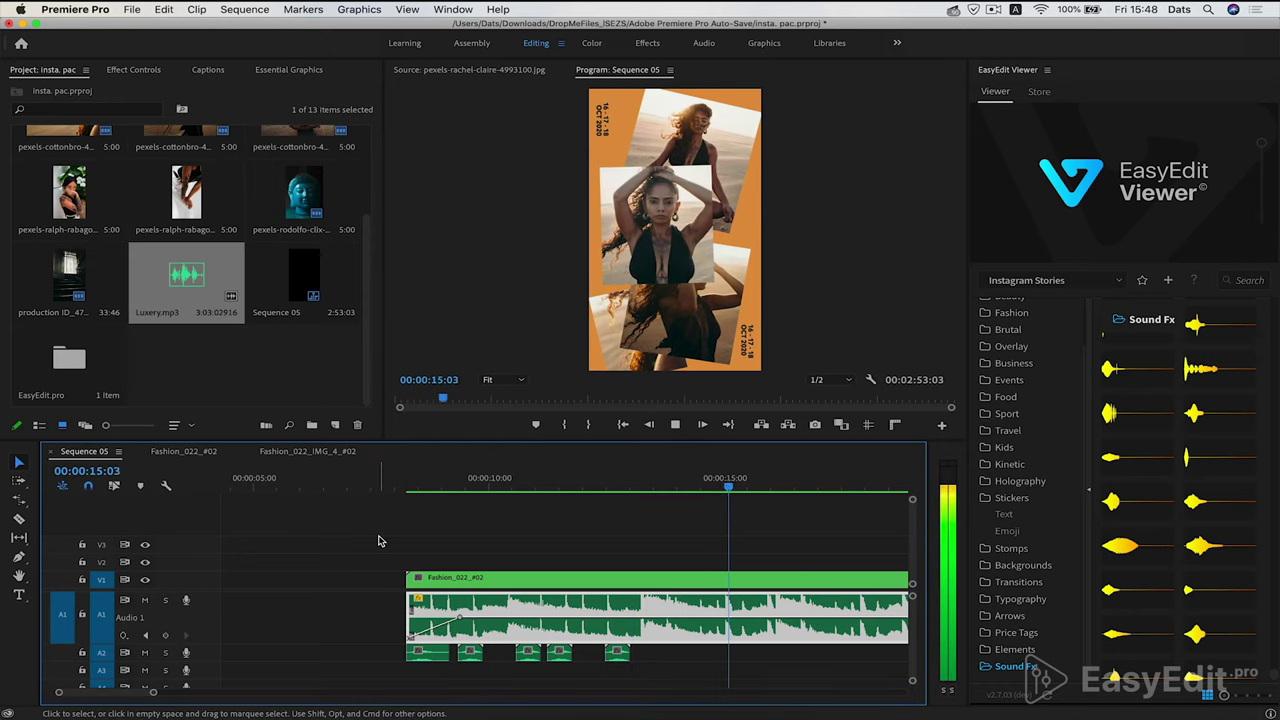
{"action": "key", "text": "minus"}
Cut the A1 music at the story's end and delete the trailing piece, leaving 00:00:23:07 total
{"action": "key", "text": "c"}
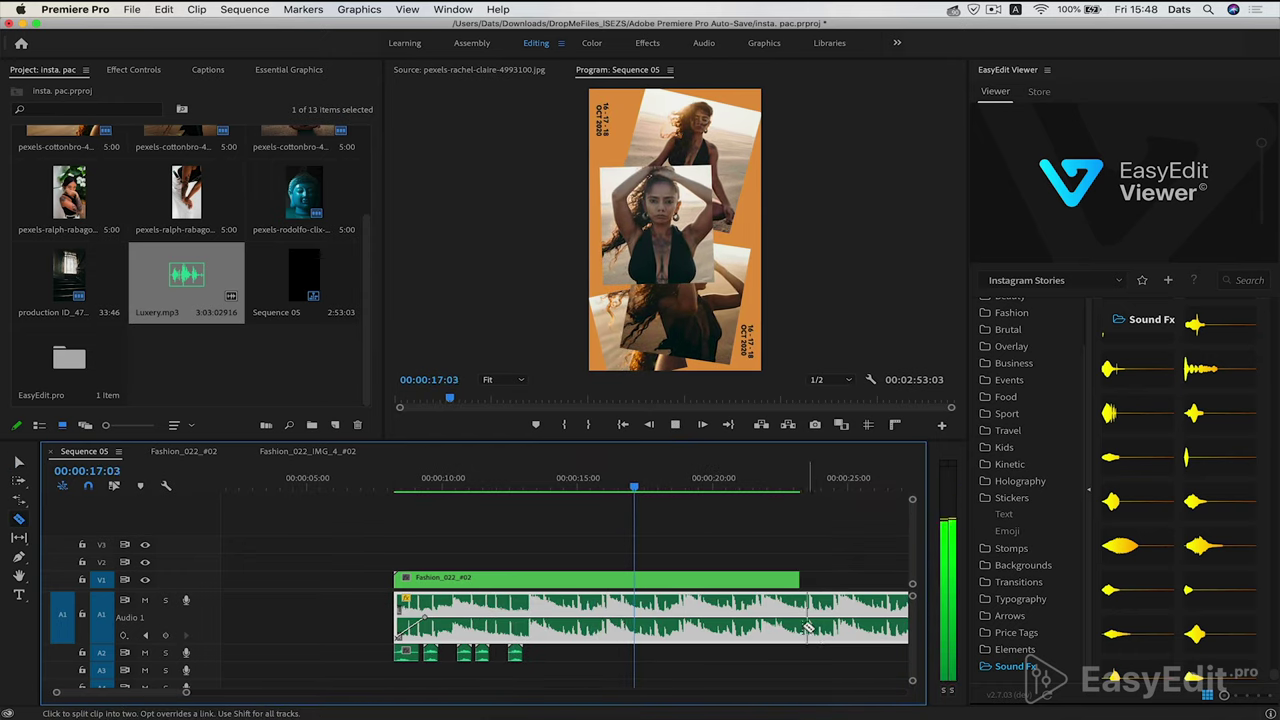
{"action": "left_click", "coordinate": [800, 622]}
{"action": "key", "text": "v"}
{"action": "left_click", "coordinate": [845, 612]}
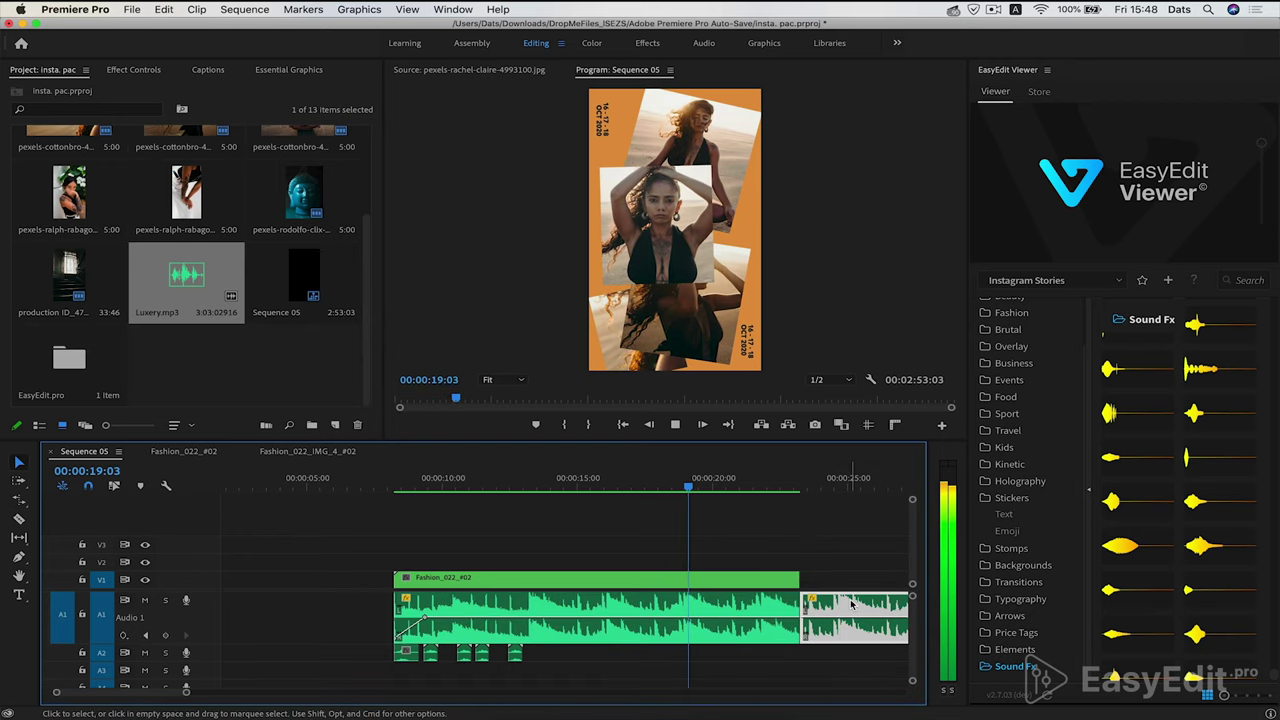
{"action": "key", "text": "Delete"}
{"action": "key", "text": "minus"}
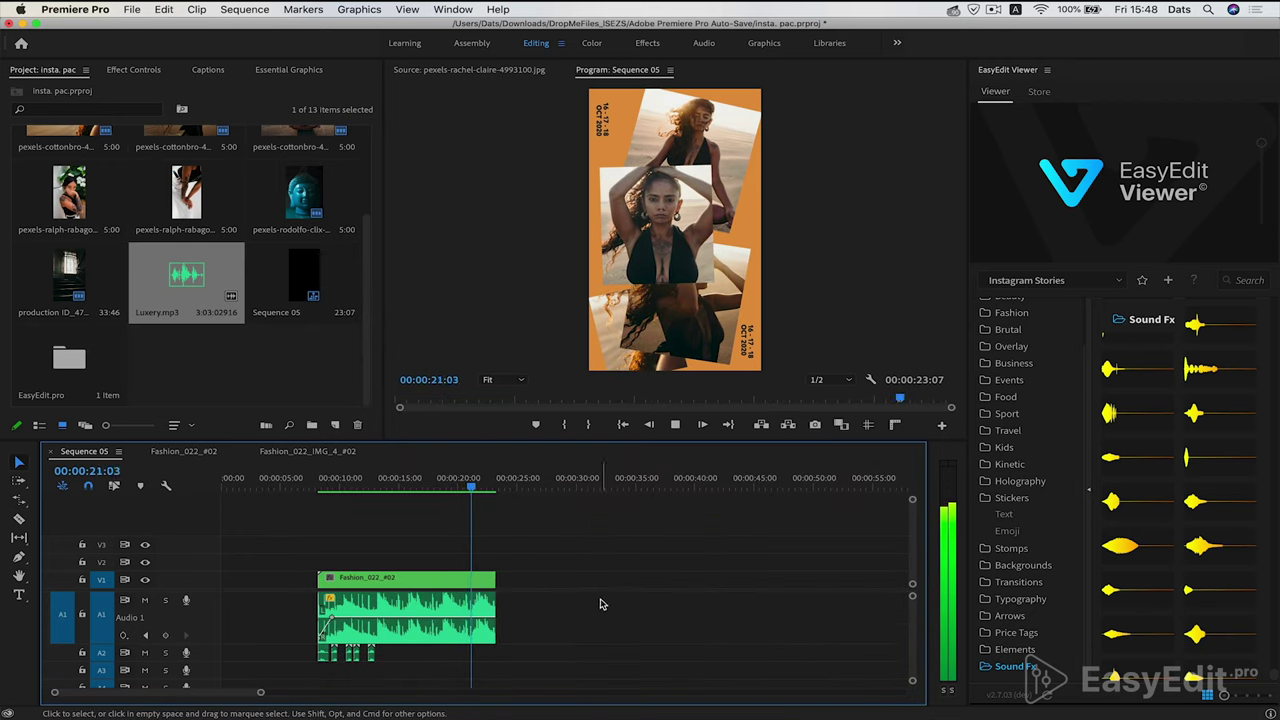